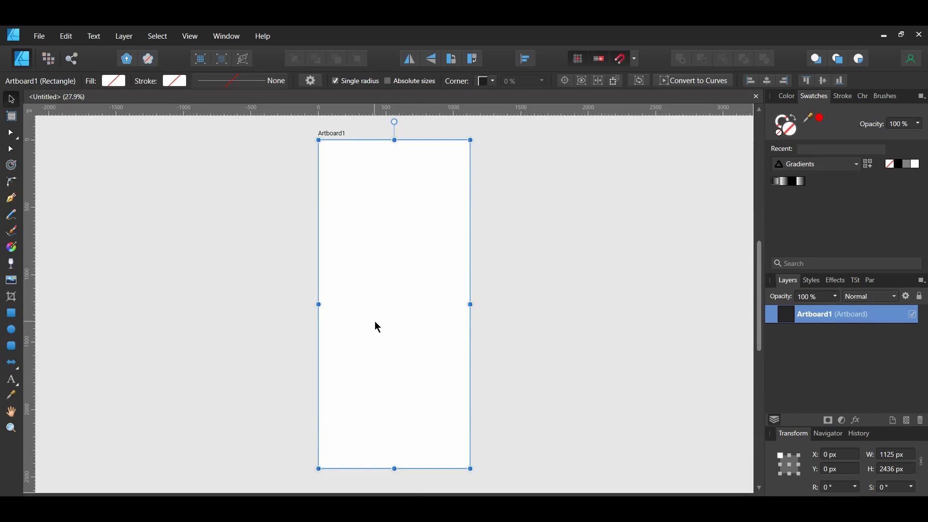
Duplicate the artboard twice so that three equal artboards stand side by side with gaps between them.
drag(388, 327, 646, 329)
drag(428, 491, 491, 386)
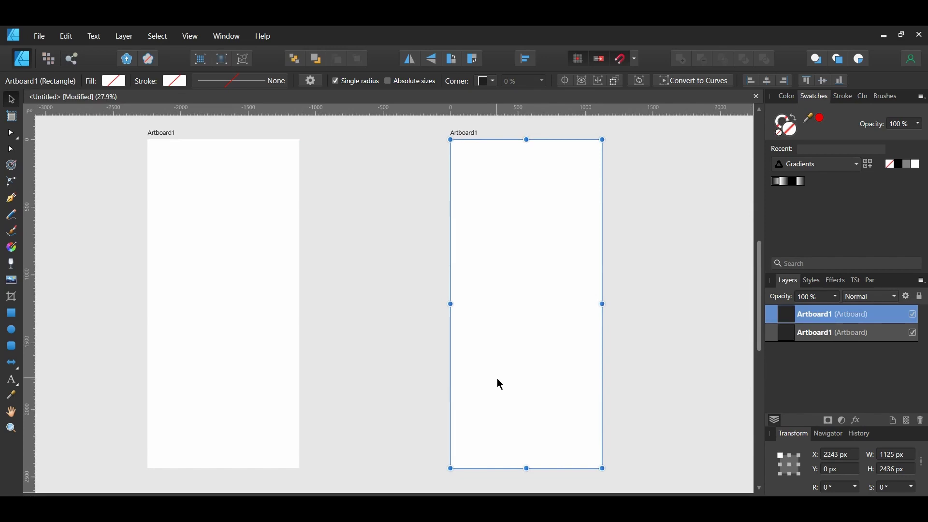
drag(500, 385, 796, 355)
drag(486, 494, 466, 494)
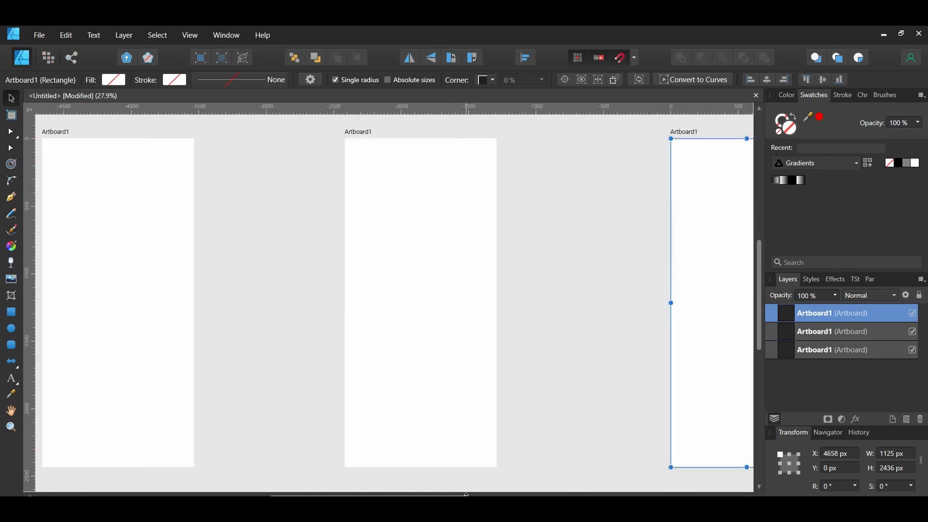
Rename the three artboards, in order from the original to the last copy, as Login Page, Explore Page and Booking.
click(849, 351)
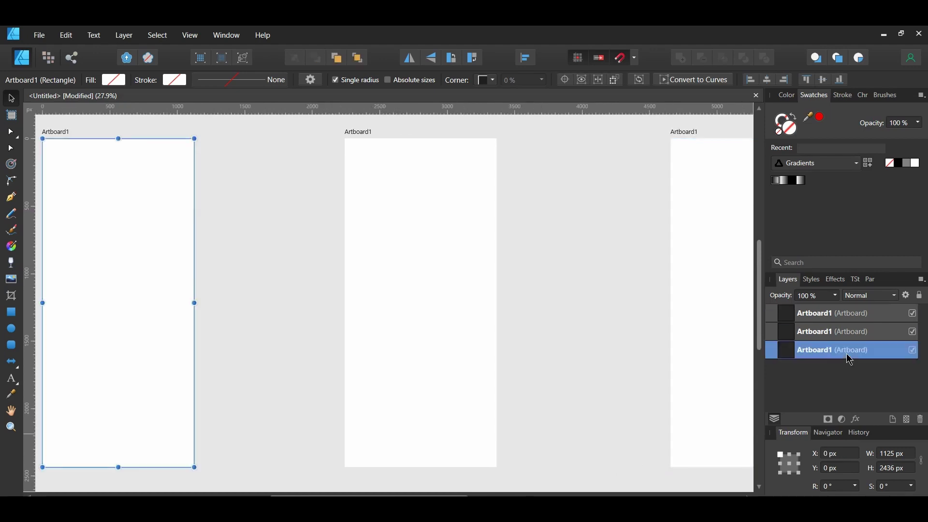
double_click(841, 351)
text(Login Page)
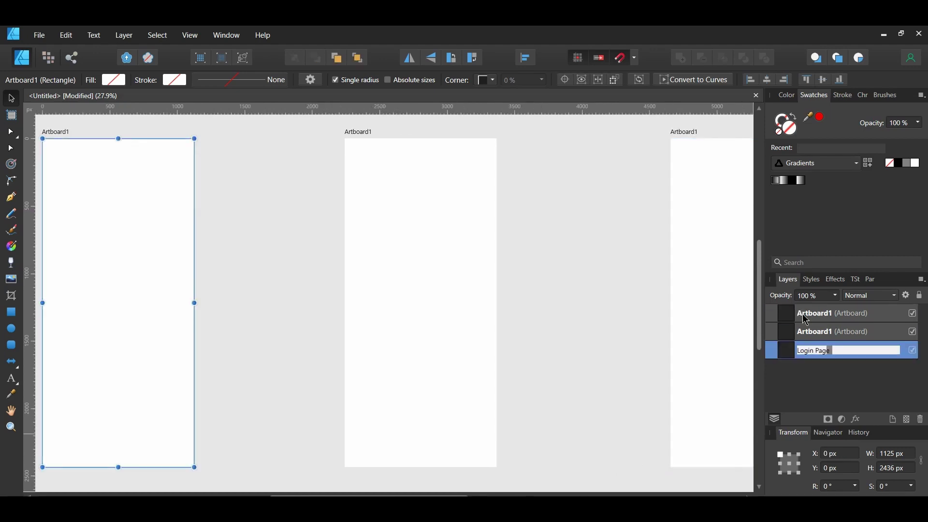
key(Return)
click(826, 333)
double_click(823, 333)
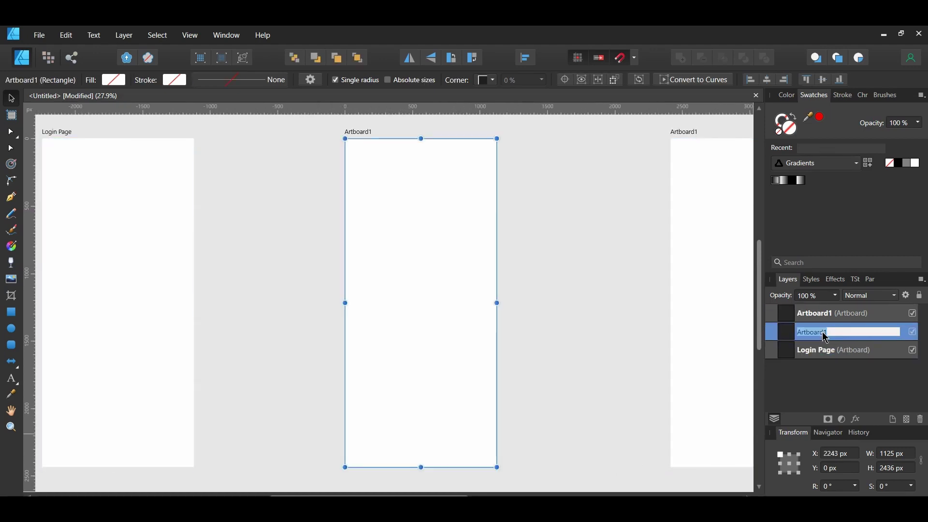
text(Explore Page)
double_click(817, 314)
text(Booking)
key(Return)
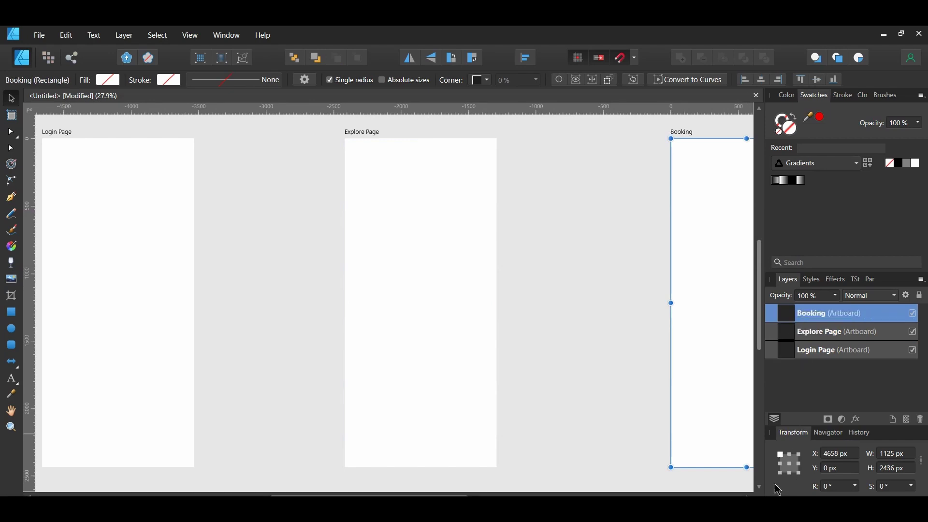
Cover the Login Page artboard with a light grey background rectangle of about 1253 × 2517 px and lock it.
click(824, 350)
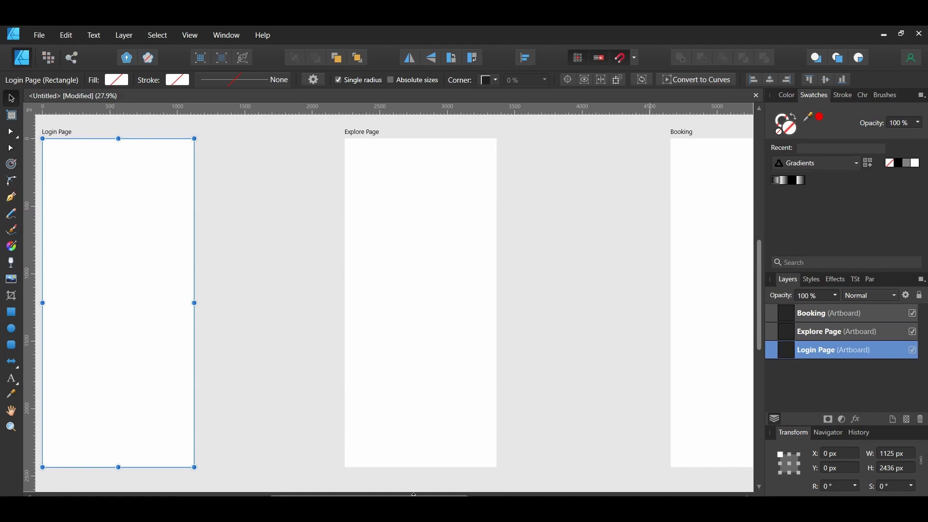
scroll(394, 300, left, 5)
scroll(54, 304, up, 1)
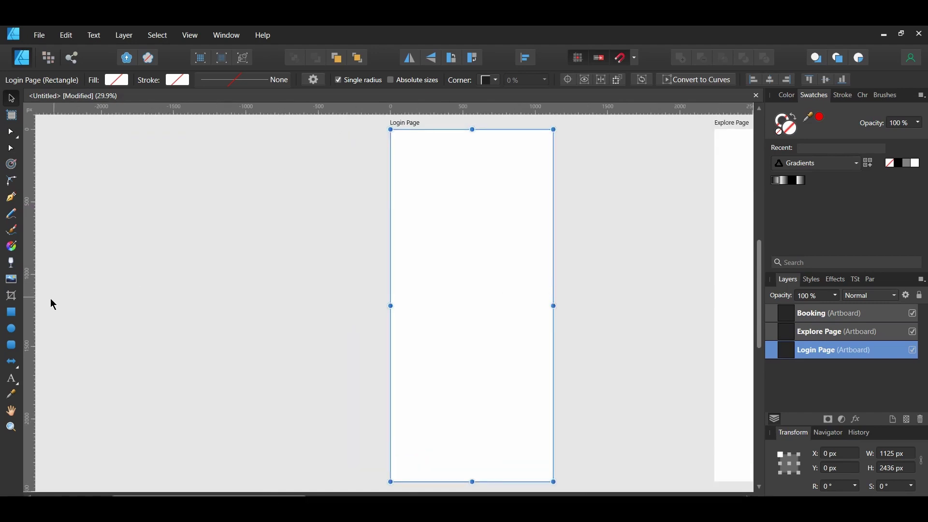
click(11, 313)
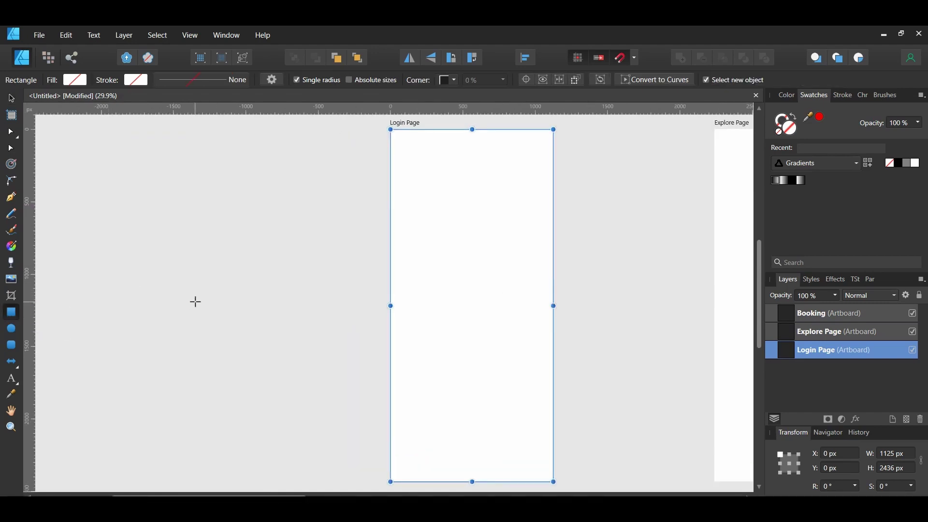
mouse_move(395, 136)
mouse_down()
mouse_move(454, 280)
mouse_move(538, 427)
mouse_move(550, 478)
mouse_move(545, 447)
mouse_move(554, 436)
mouse_up()
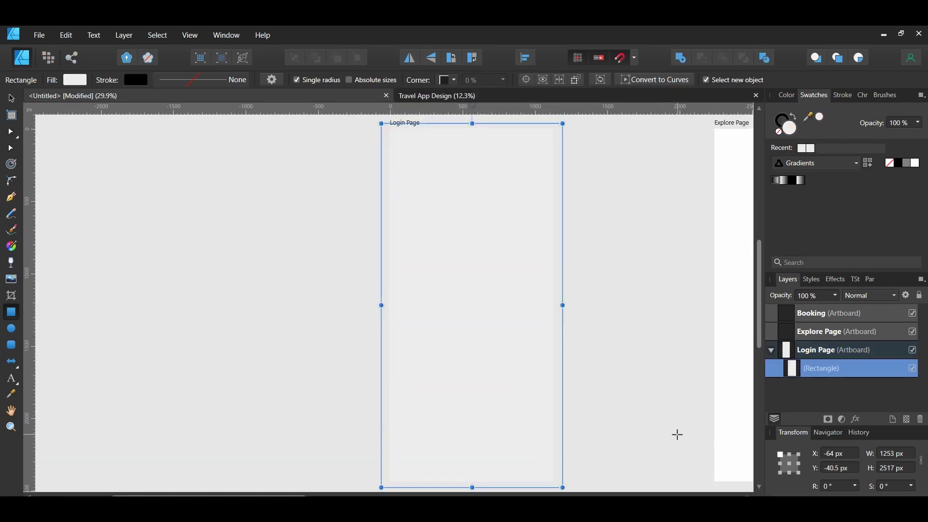
click(921, 297)
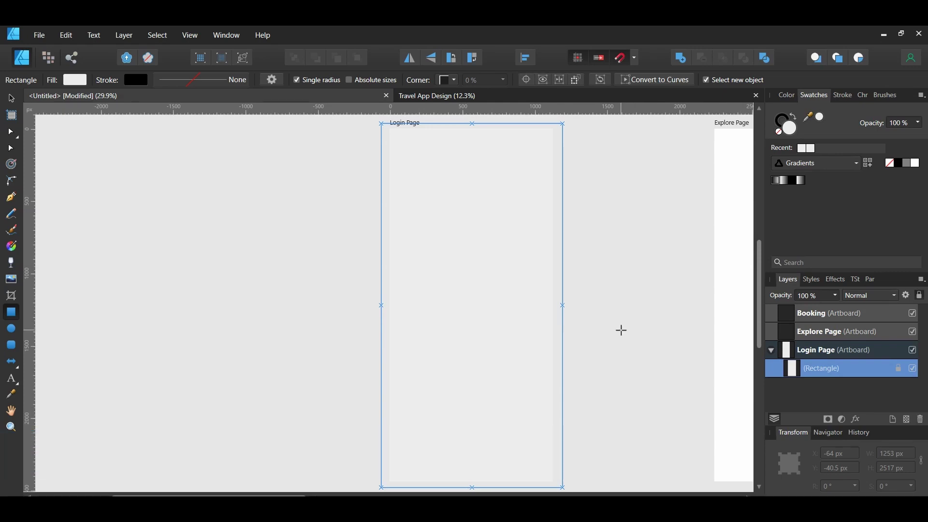
Place two vertical guides on the Login Page artboard as margins, one slightly inside each side edge.
key(v)
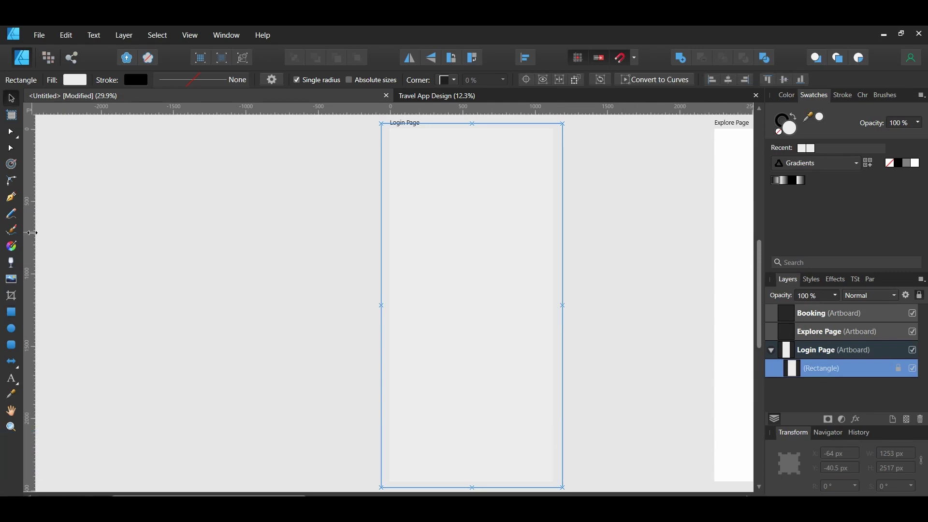
drag(31, 239, 410, 312)
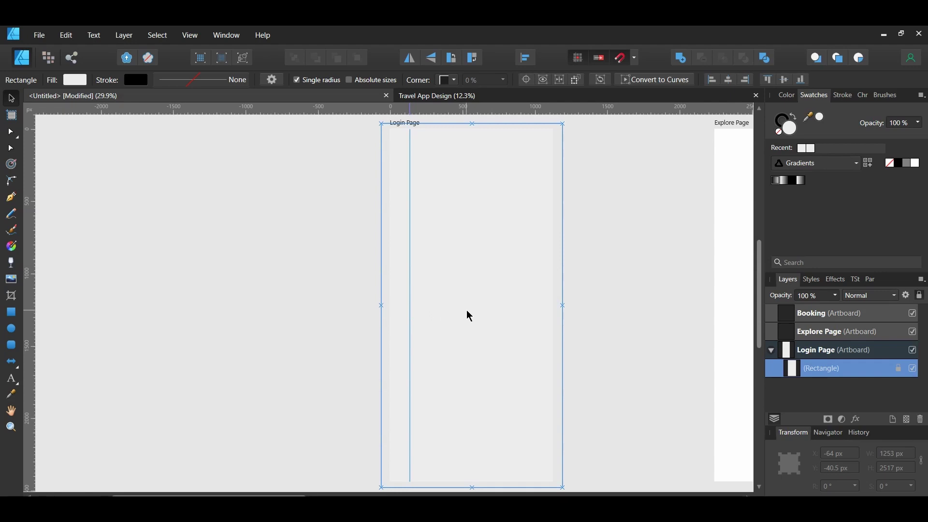
drag(30, 317, 534, 387)
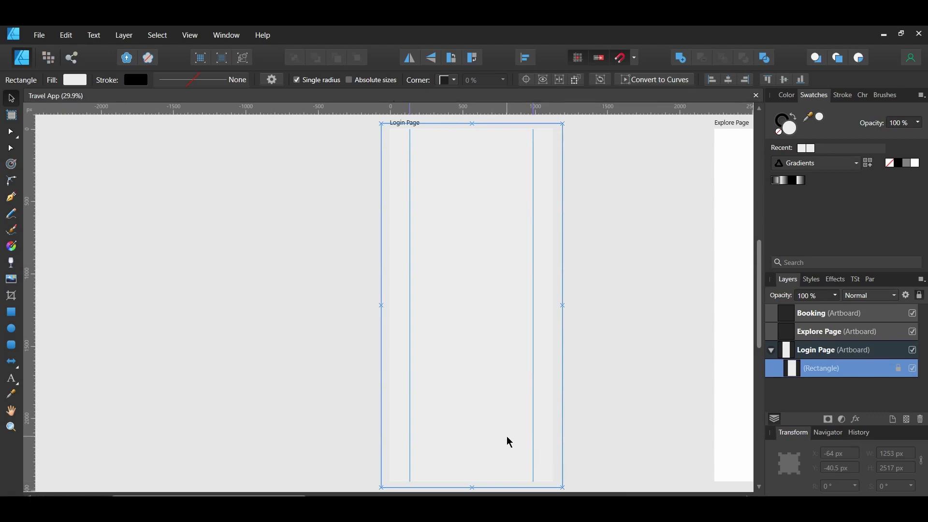
Set the fill colour of the Login Page background rectangle to #3085ED.
click(510, 442)
click(807, 371)
double_click(791, 131)
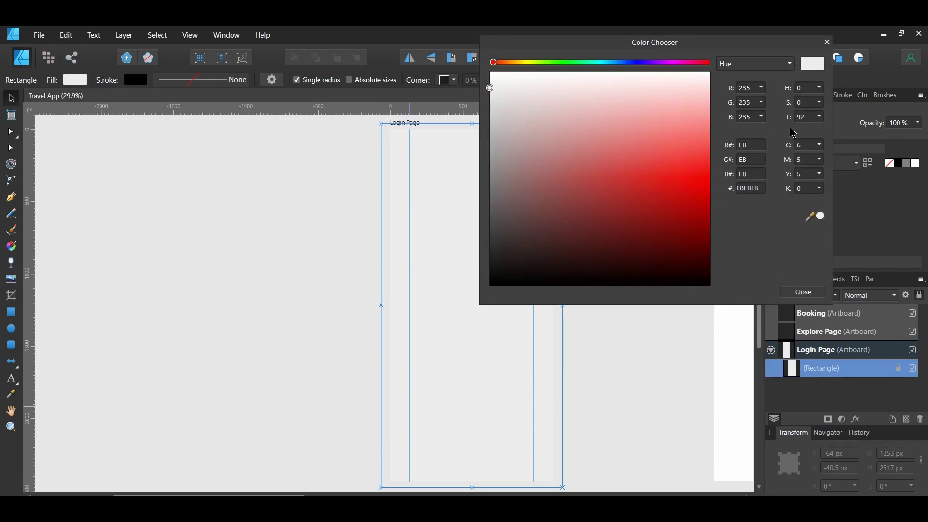
click(742, 189)
text(3085)
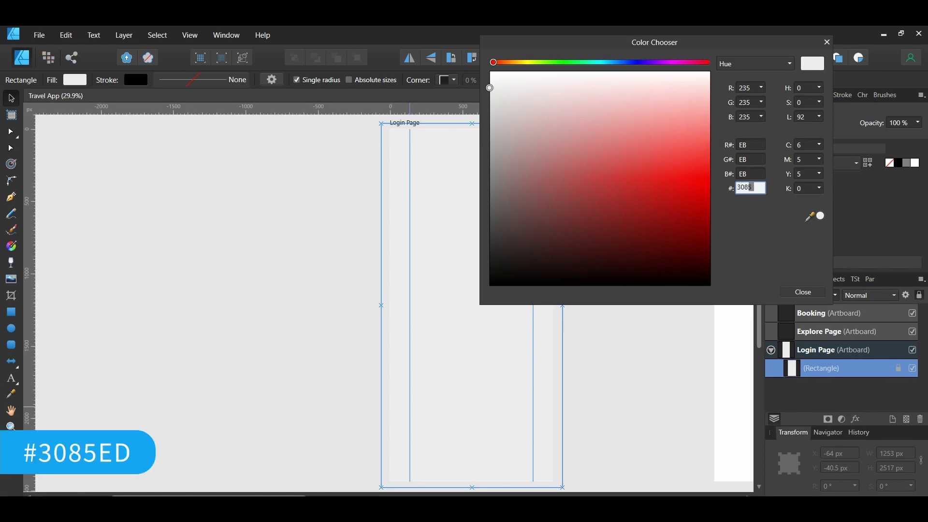
text(ED)
key(Return)
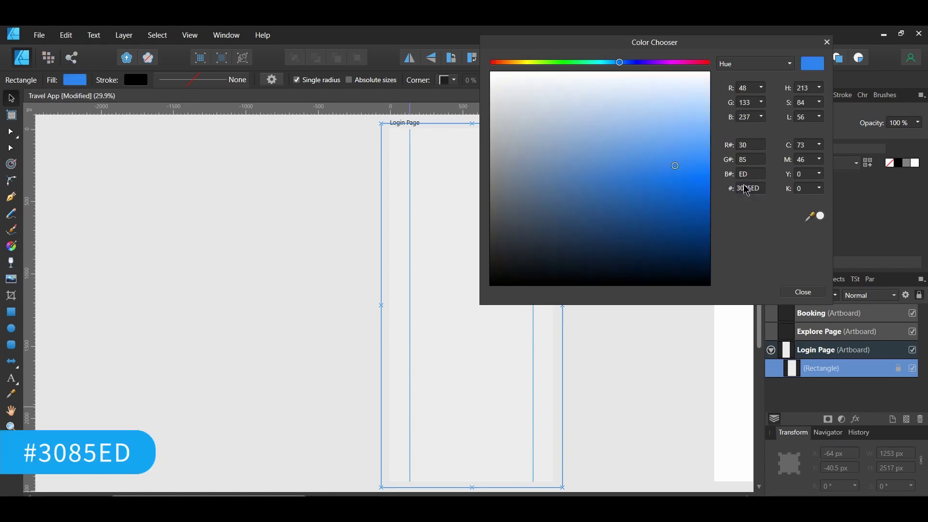
click(801, 293)
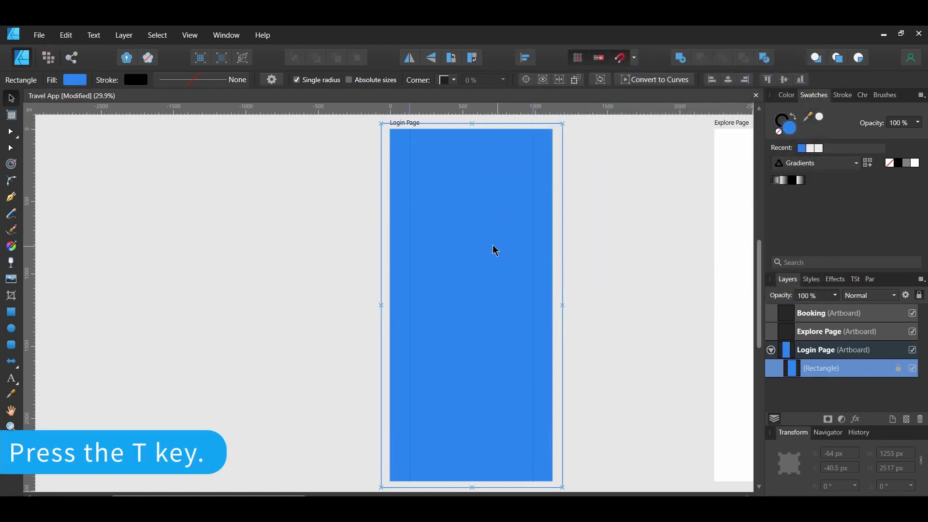
Add the artistic text "Traveltopia" in the upper part of the Login Page and centre it horizontally.
key(t)
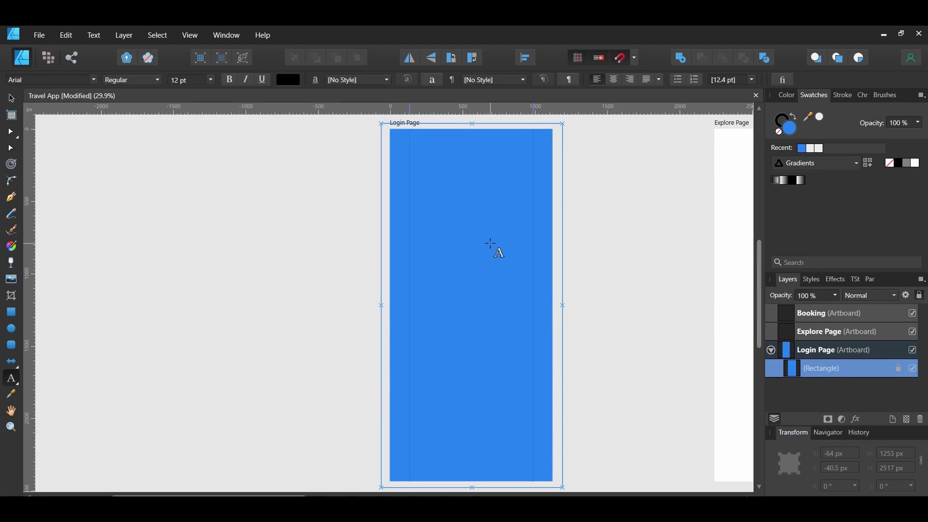
drag(425, 196, 425, 208)
text(Traveltopia)
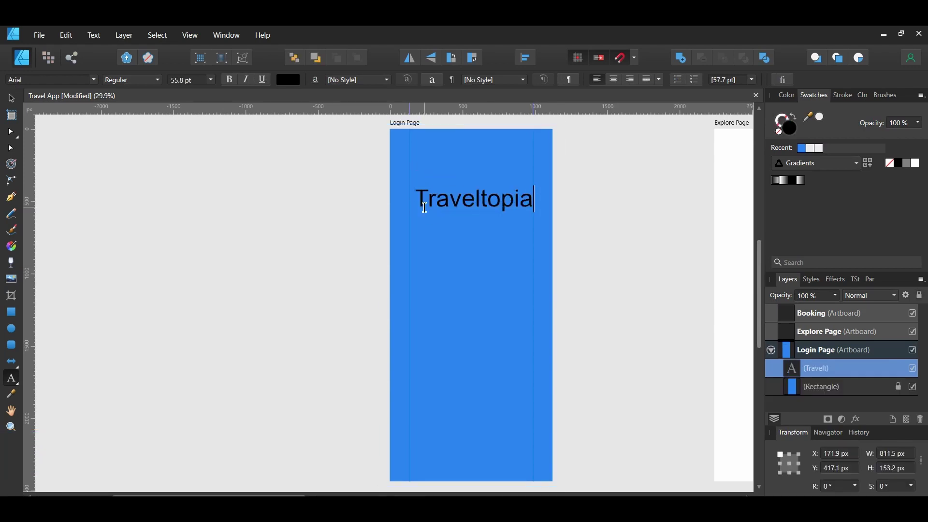
key(Escape)
drag(449, 188, 447, 189)
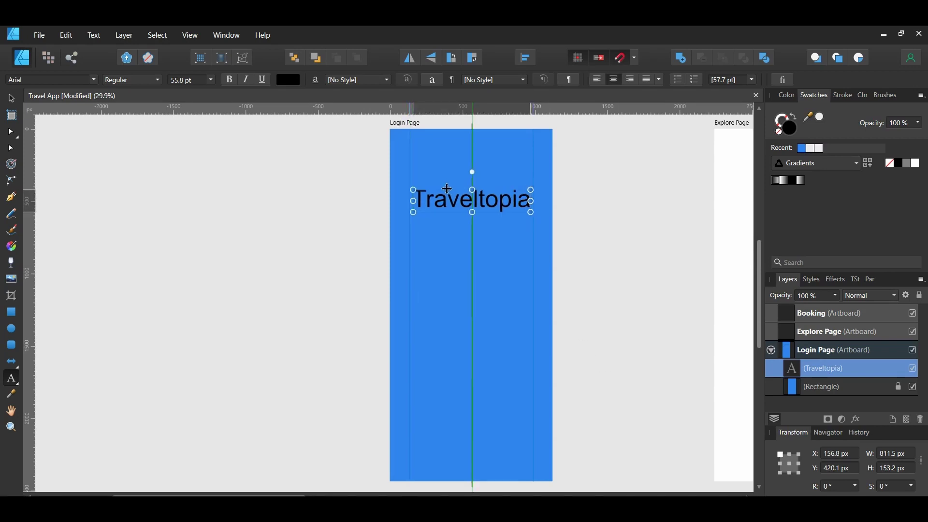
Set the Traveltopia title's font size to 48 pt and move the title slightly down.
click(190, 79)
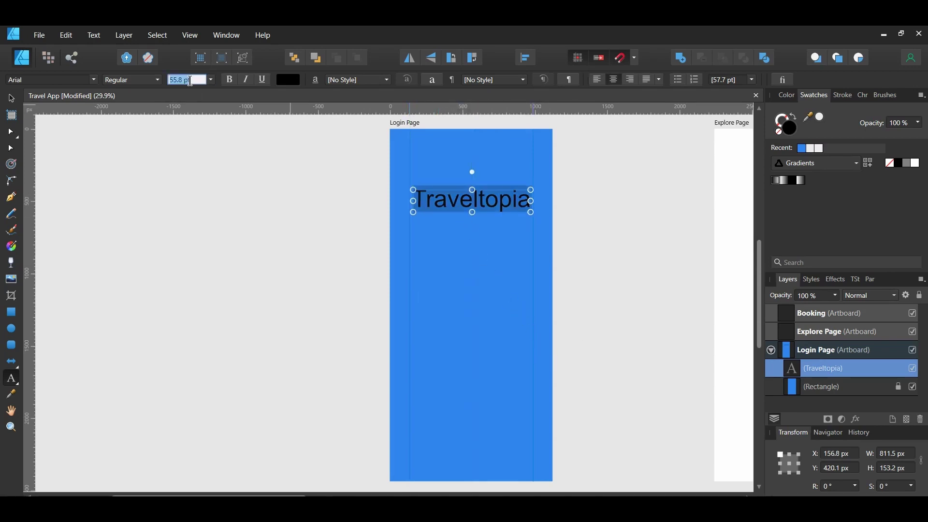
text(48)
key(Return)
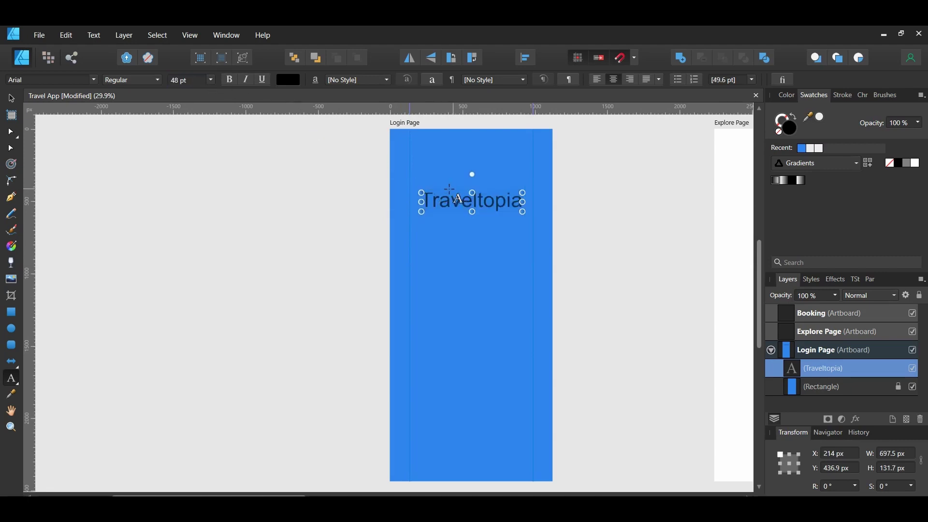
drag(444, 190, 443, 194)
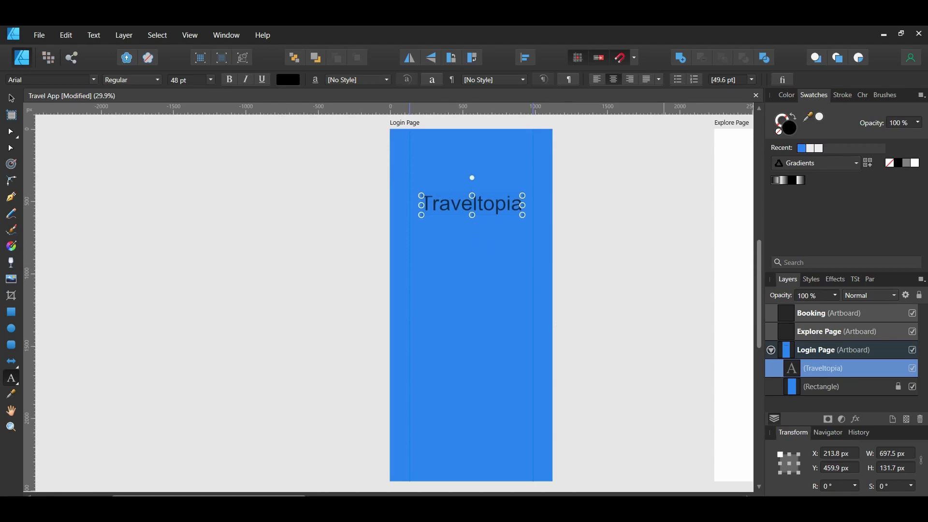
Change the font of the whole Traveltopia title to Roboto Bold.
key(ctrl+a)
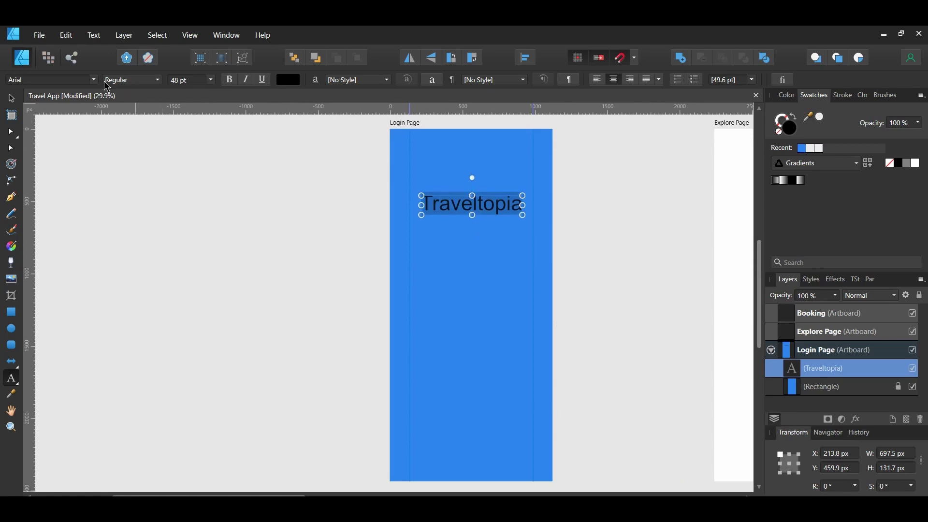
click(82, 80)
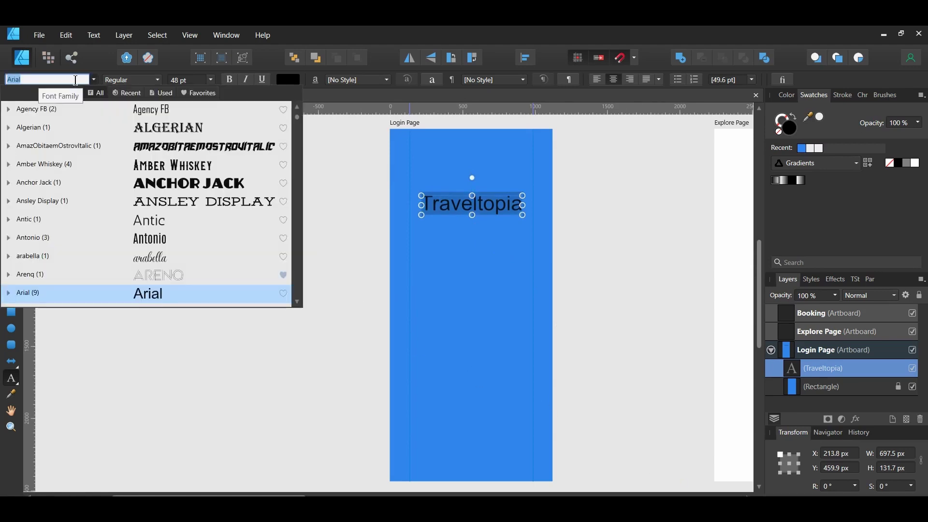
text(roboto)
click(10, 110)
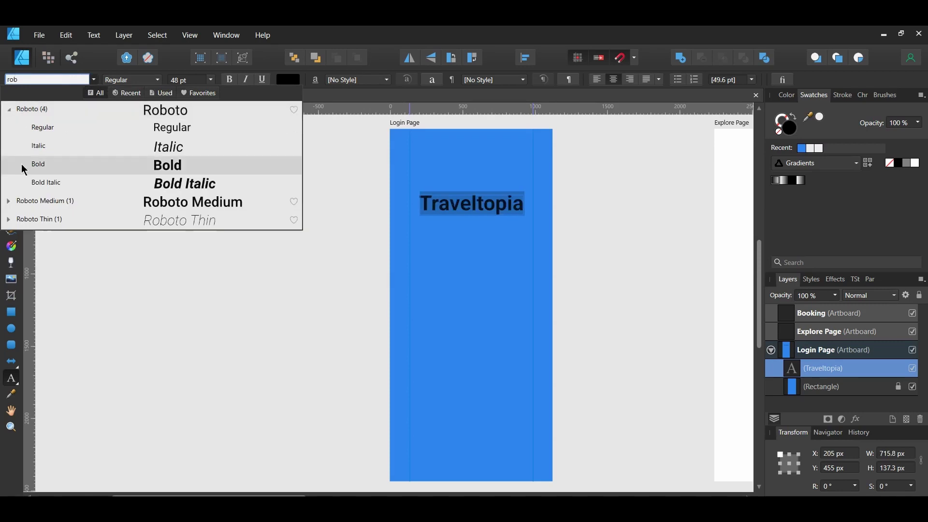
click(22, 164)
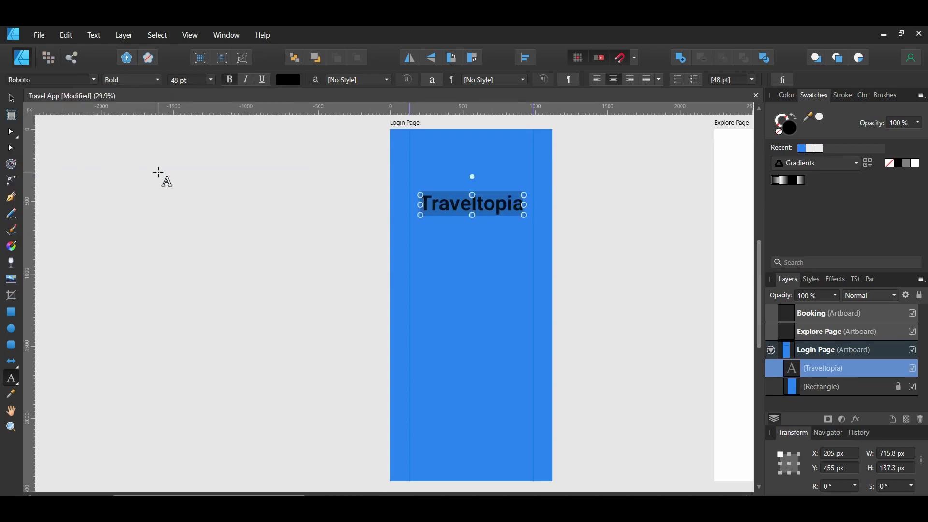
Set the colour of the "Travel" part of the title to #EDE830.
click(471, 204)
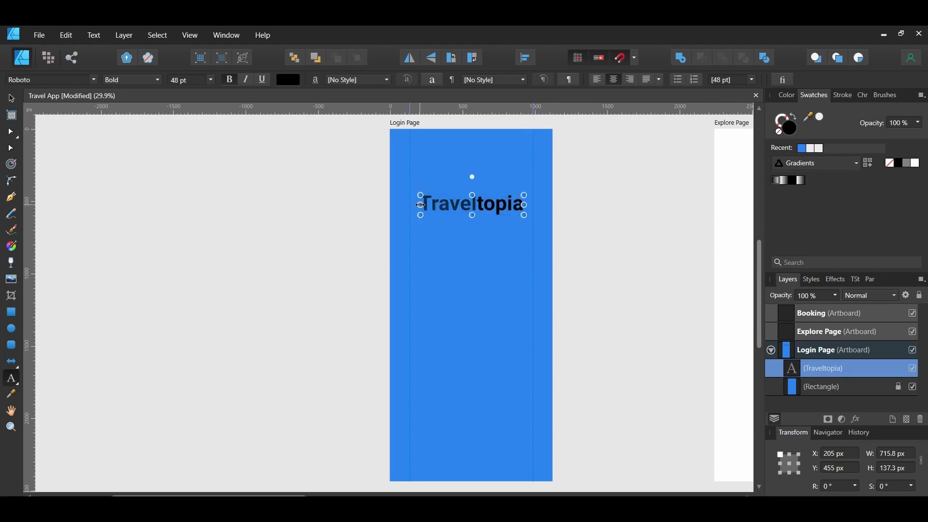
double_click(787, 135)
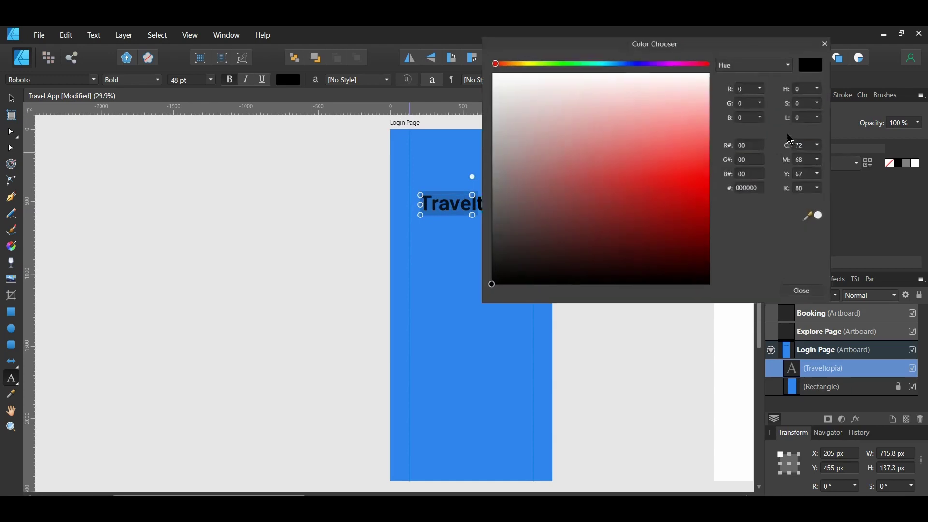
click(749, 189)
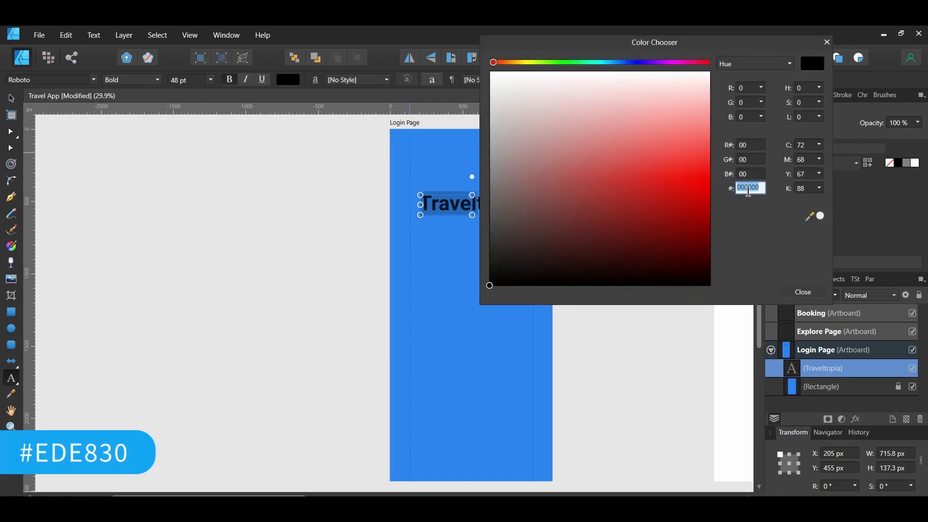
text(EDE830)
key(Return)
click(803, 292)
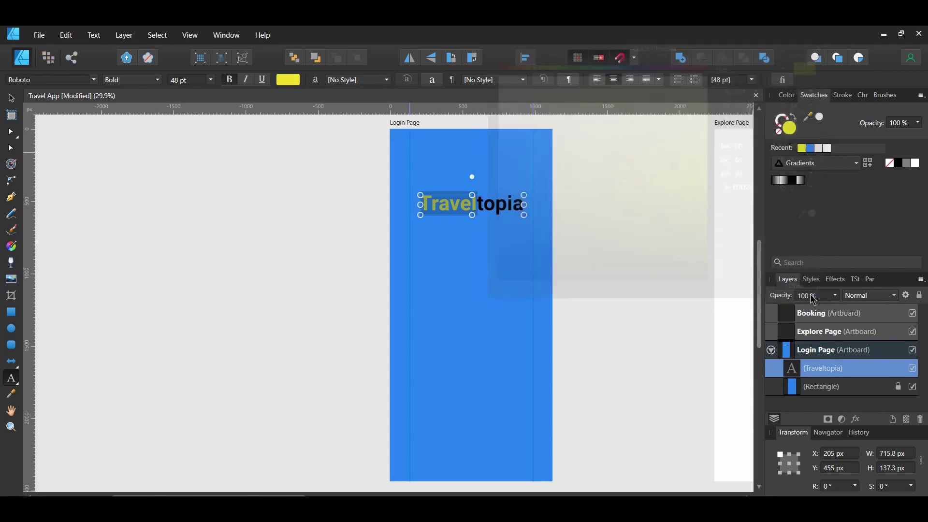
Set the colour of the "topia" part of the title to #30ED44 and move the title up to about Y 222 px.
drag(477, 205, 524, 214)
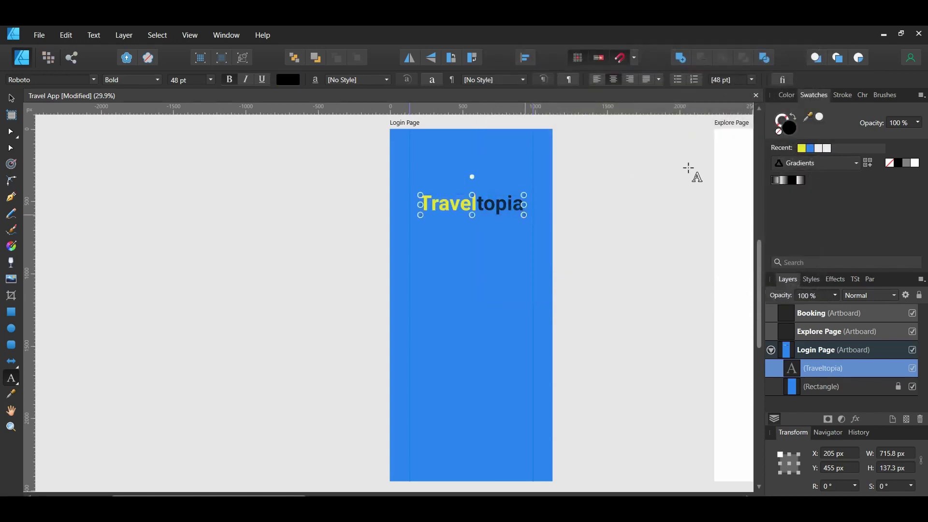
double_click(788, 127)
click(750, 188)
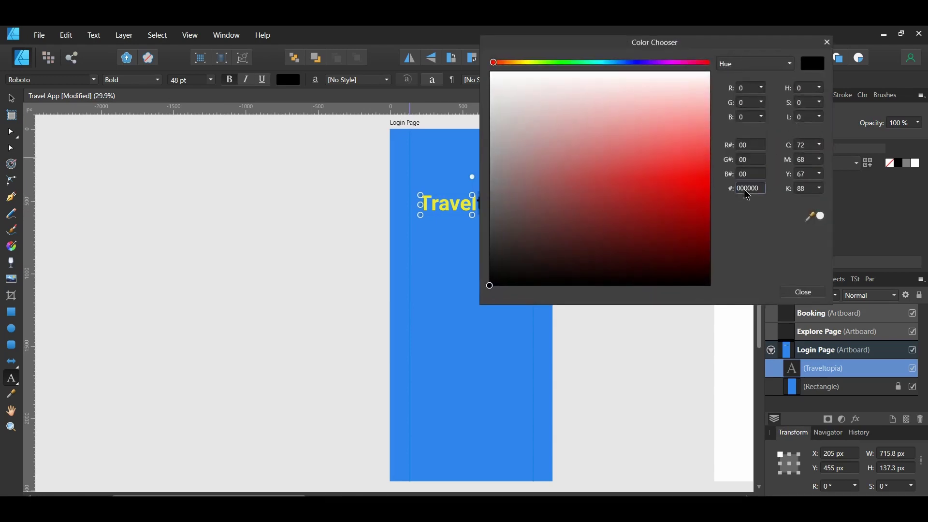
double_click(751, 188)
text(e0)
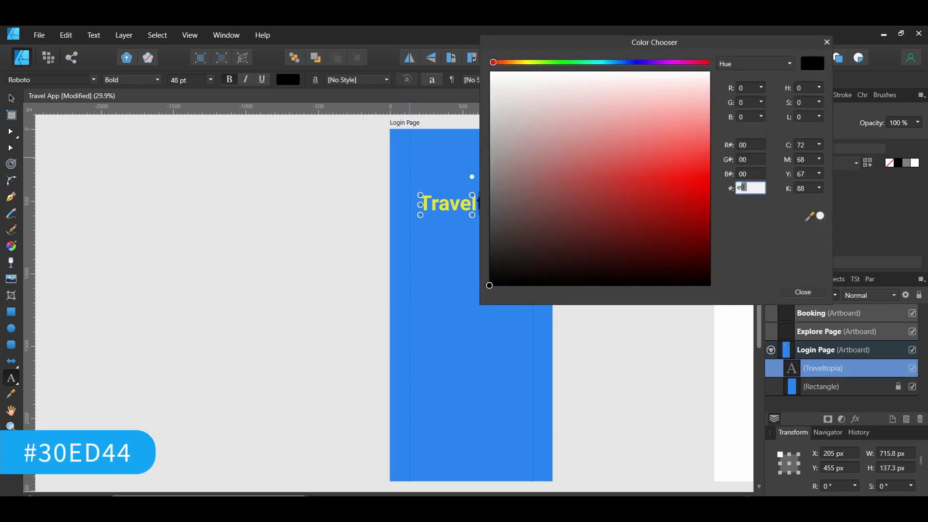
key(BackSpace)
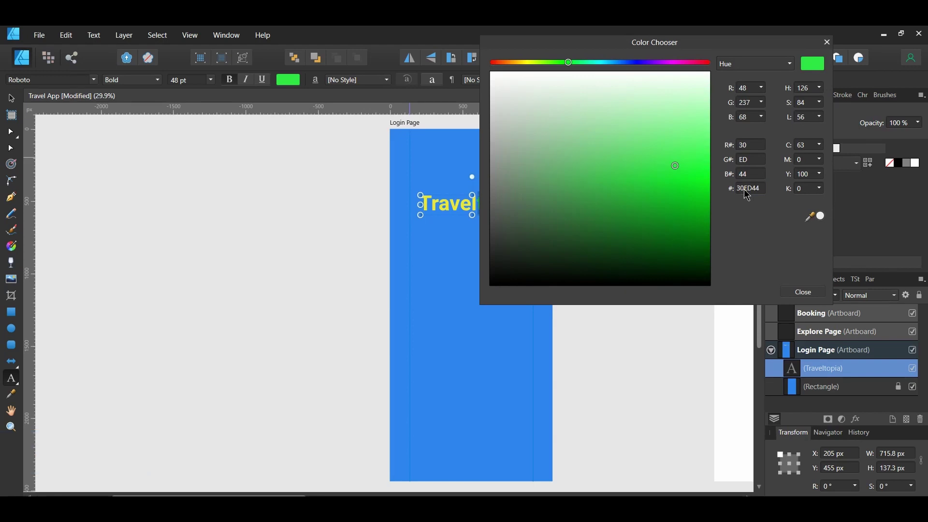
click(805, 294)
click(476, 203)
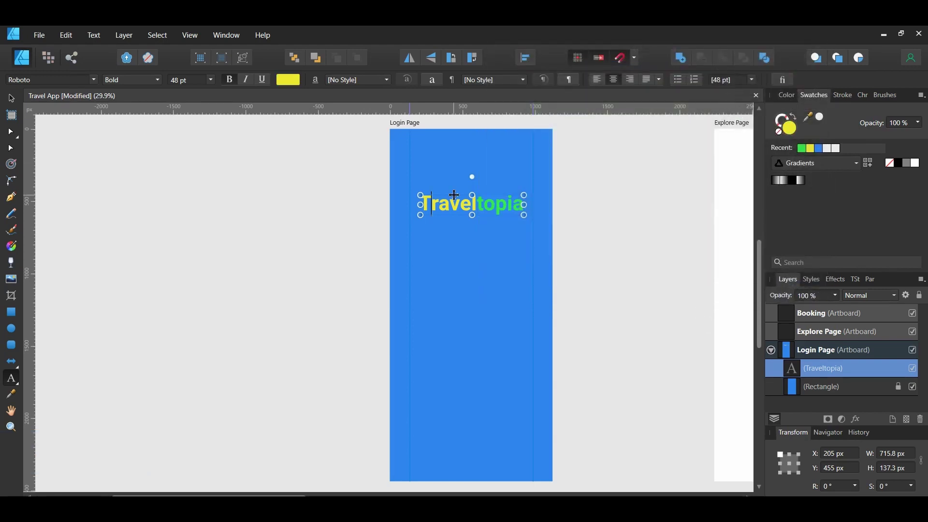
drag(454, 195, 452, 195)
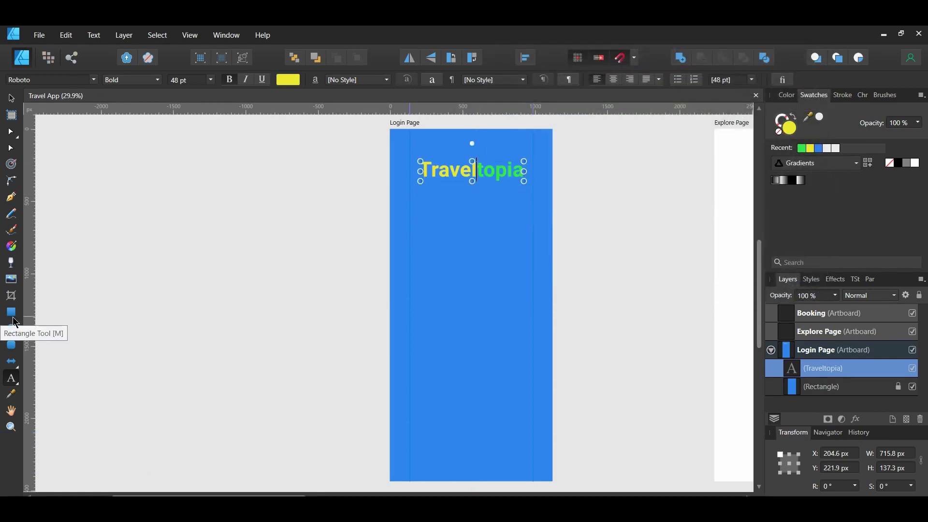
Draw a rectangle about 852 × 168 px below the title, spanning the two vertical margin guides of the Login Page.
click(13, 319)
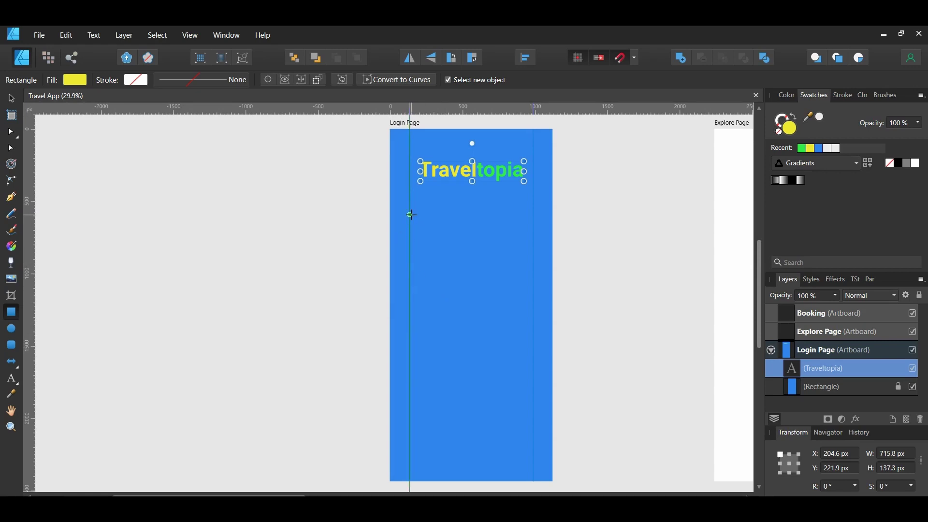
drag(411, 214, 533, 242)
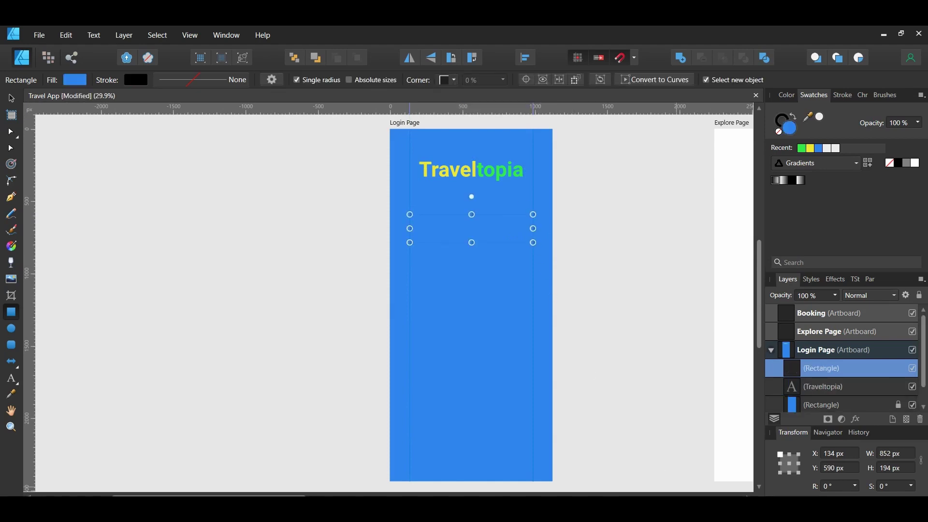
key(ctrl+z)
key(ctrl+shift+z)
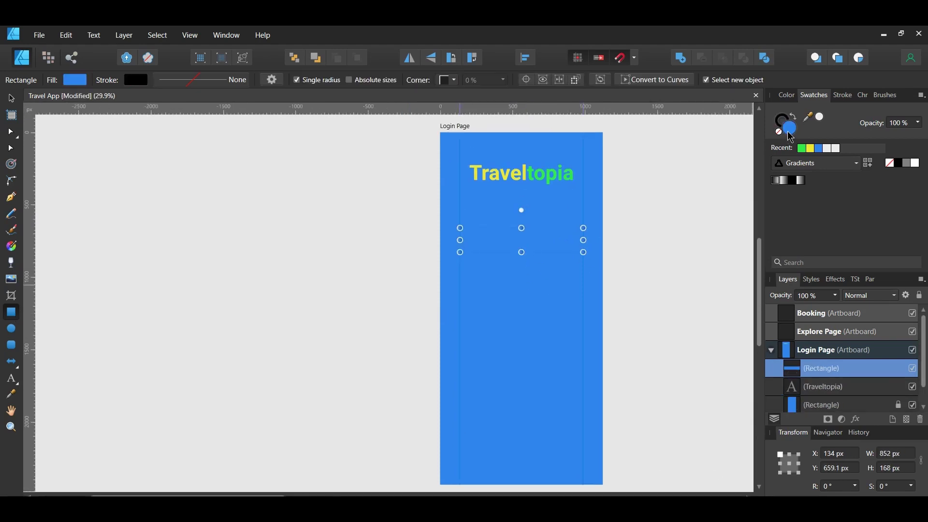
Set the fill of the rectangle below the title to #F4F9FF.
double_click(790, 135)
double_click(745, 190)
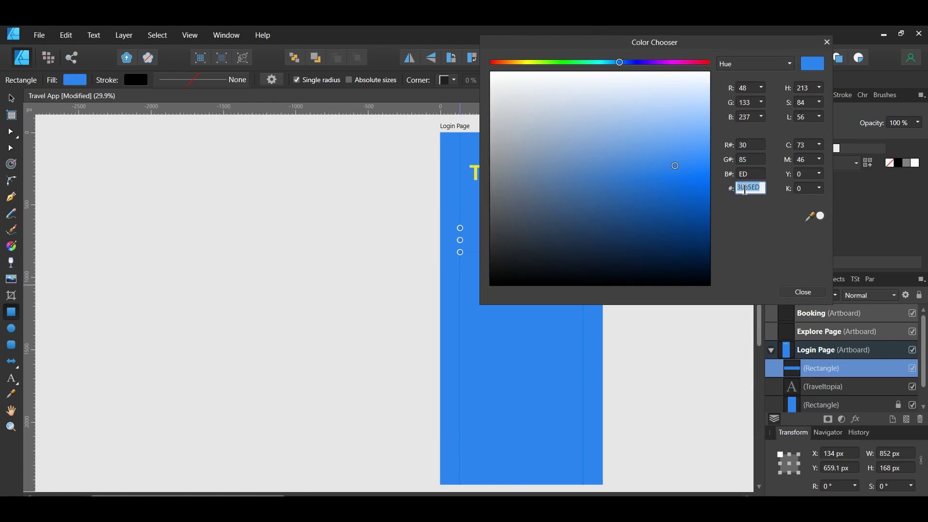
text(F)
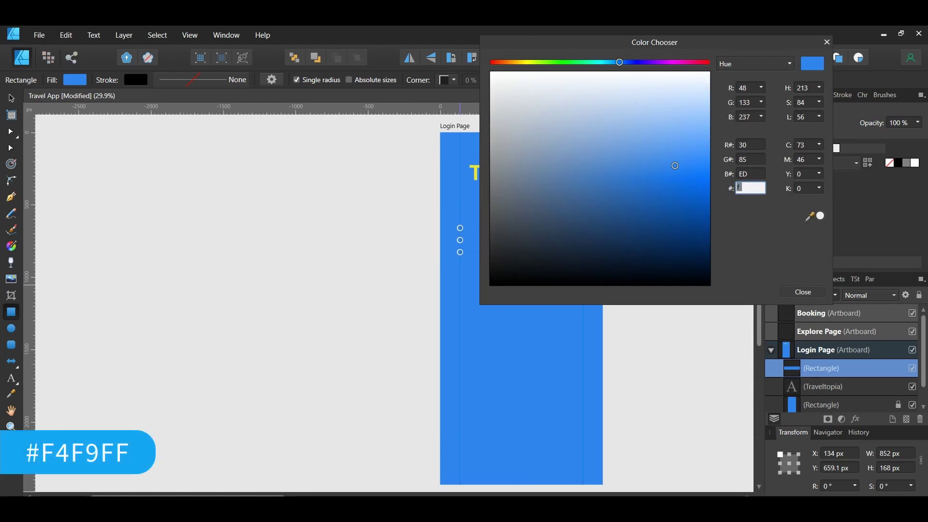
text(4F9FF)
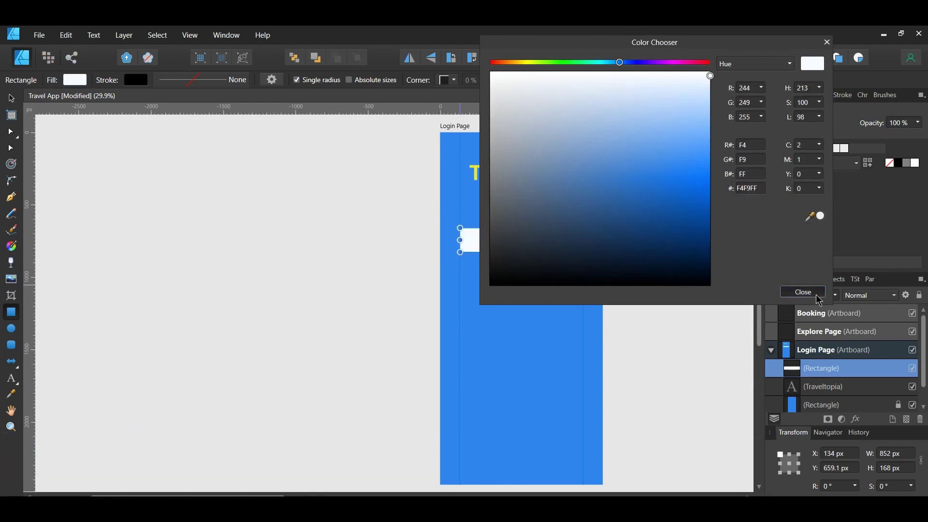
click(816, 292)
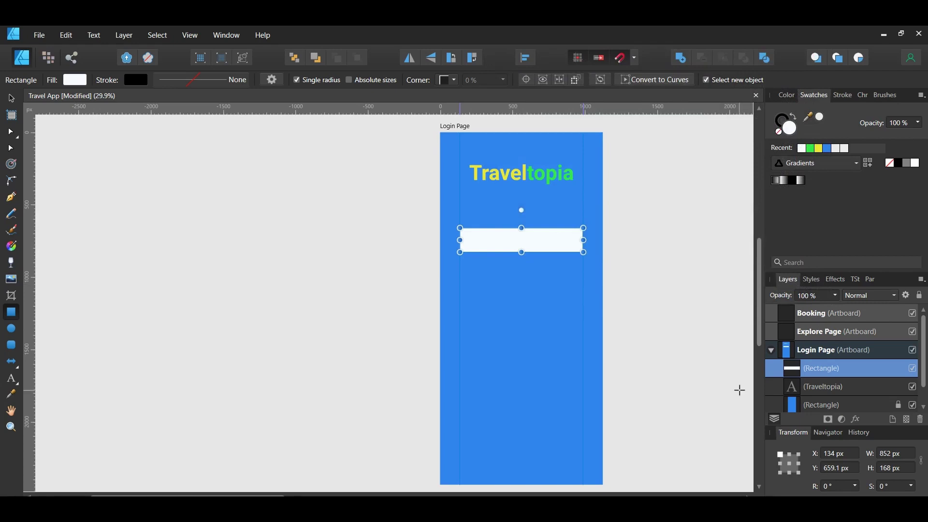
Give the light rectangle rounded corners with a 50% radius.
click(454, 80)
click(449, 106)
click(483, 80)
text(50)
key(Return)
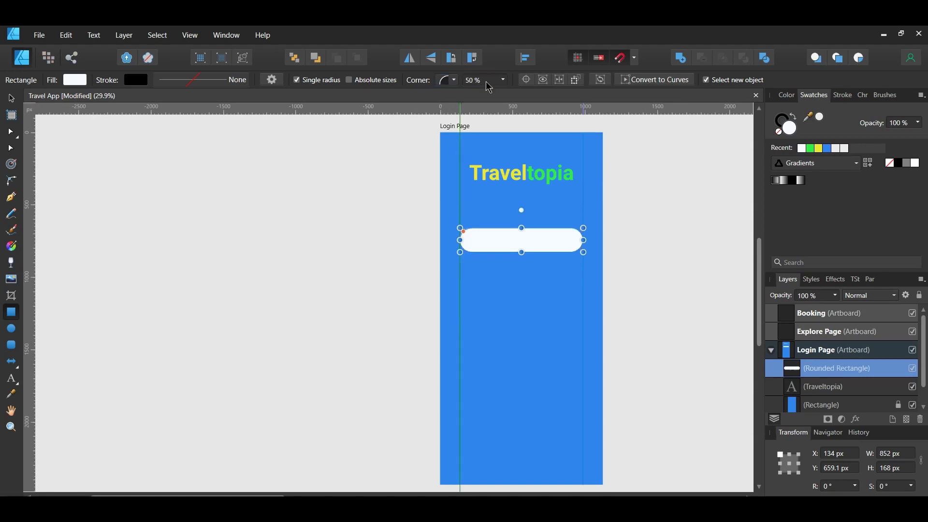
Duplicate the rounded rectangle twice downwards to make a column of three evenly spaced bars.
key(v)
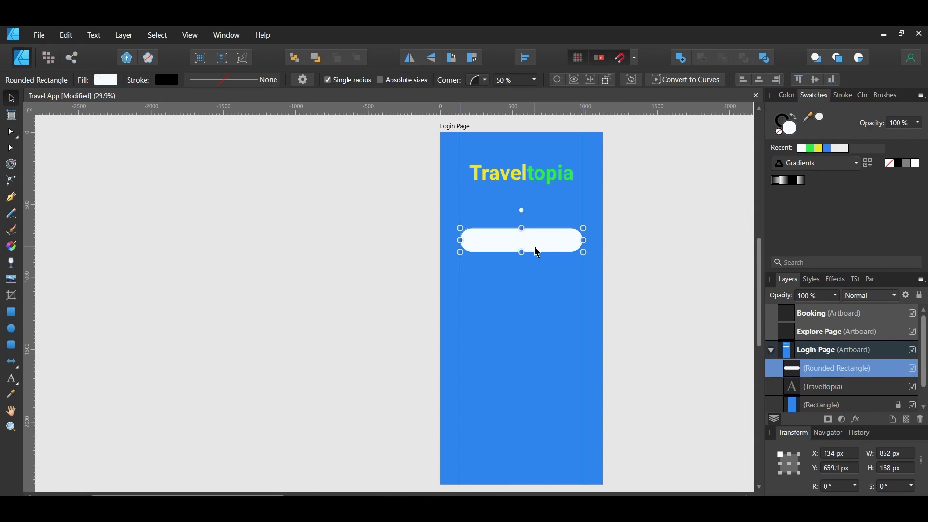
drag(537, 252, 532, 292)
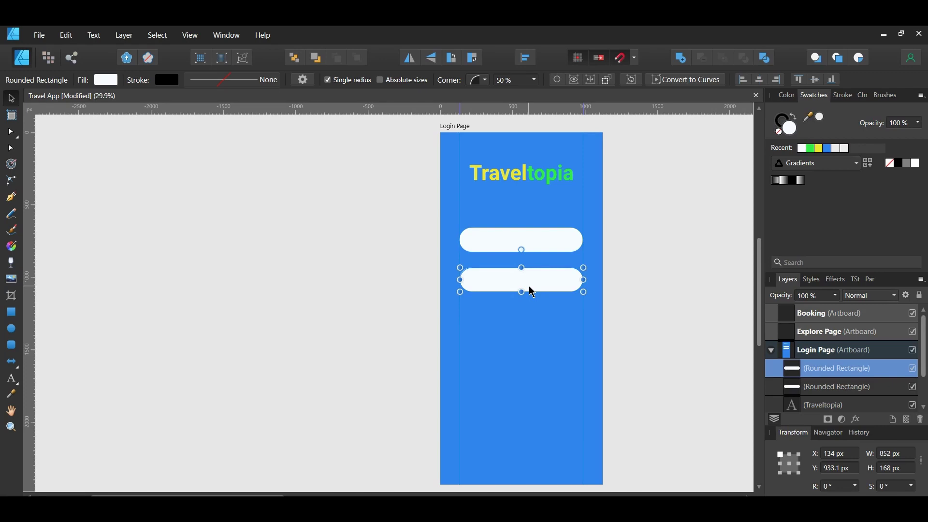
drag(532, 292, 527, 329)
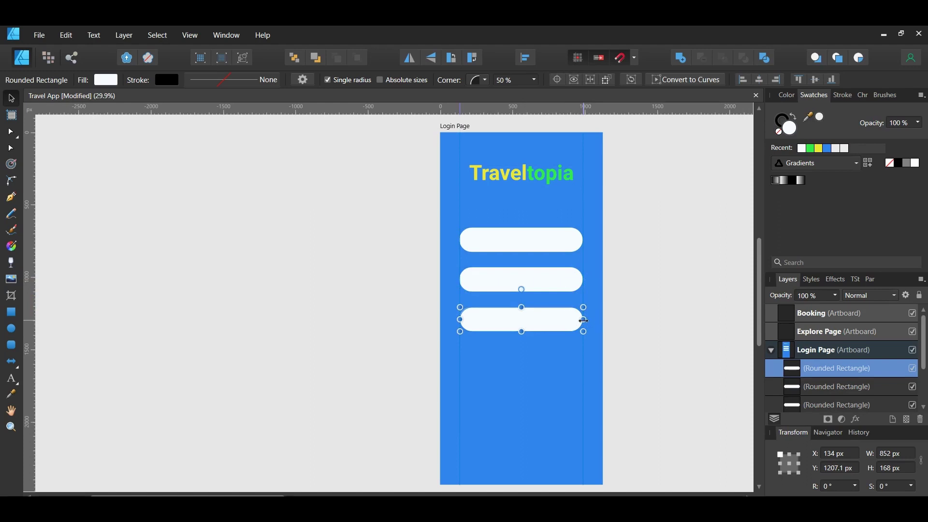
Narrow the lowest bar to about 598 px around its centre and fill it with the title's yellow.
drag(583, 321, 566, 320)
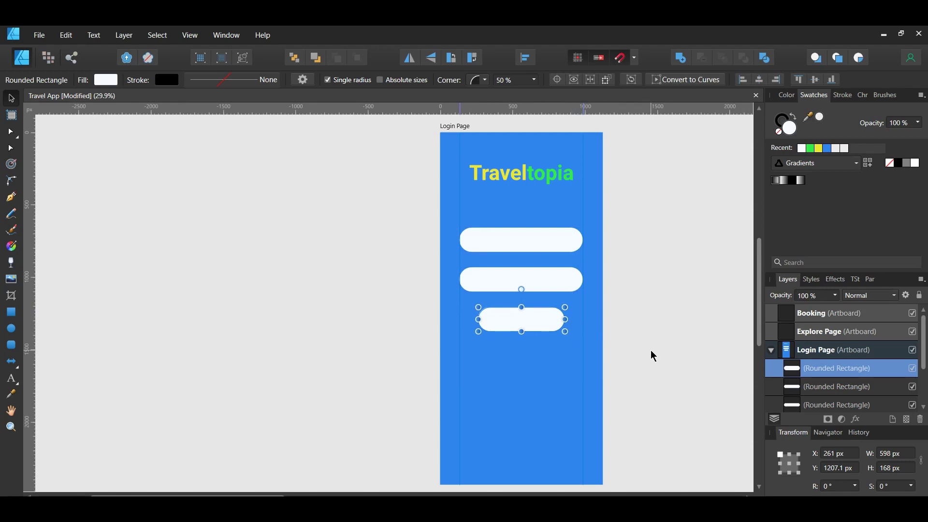
click(819, 149)
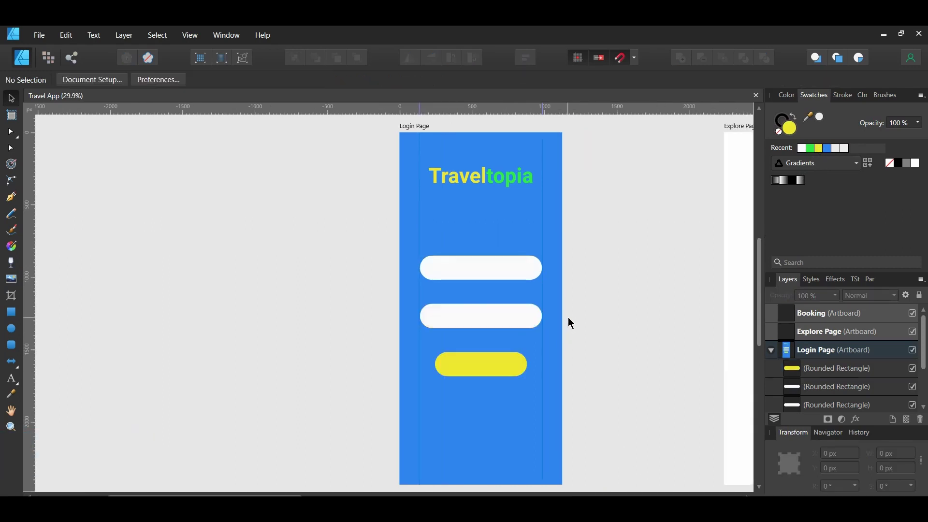
Add the artistic text "Email Address" at 15 pt just above the left end of the upper white field.
key(t)
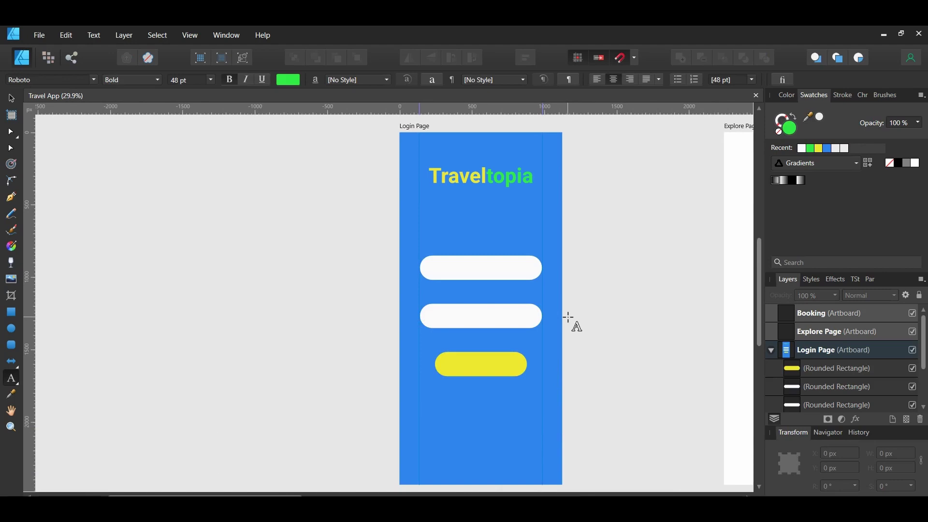
drag(426, 244, 445, 251)
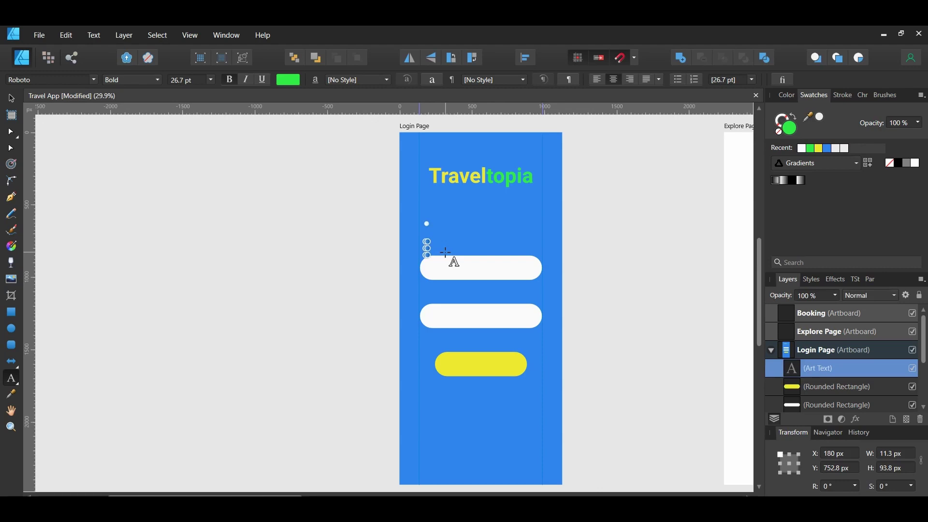
text(Email Address)
key(Escape)
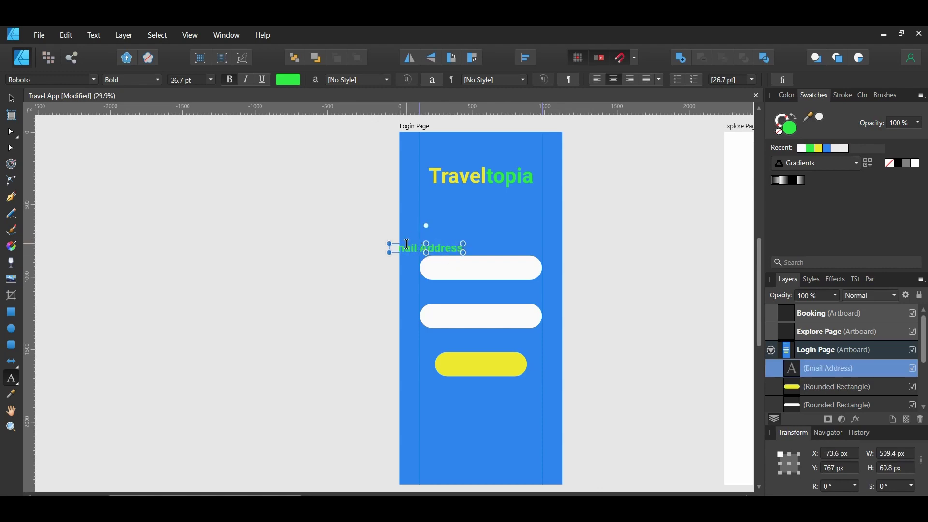
drag(436, 242, 474, 242)
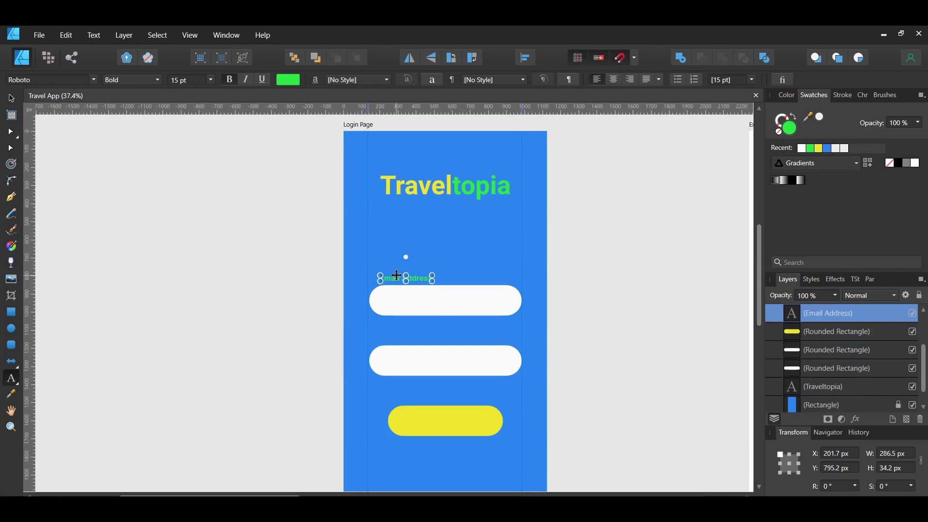
Duplicate the Email Address label above the second white field and change the copy's text to "Password".
drag(396, 275, 386, 339)
triple_click(429, 348)
text(Password)
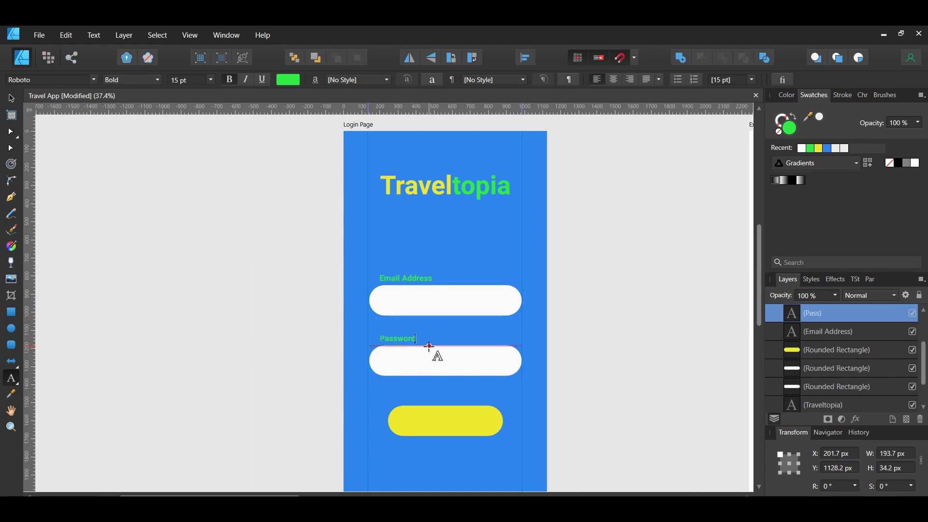
key(Escape)
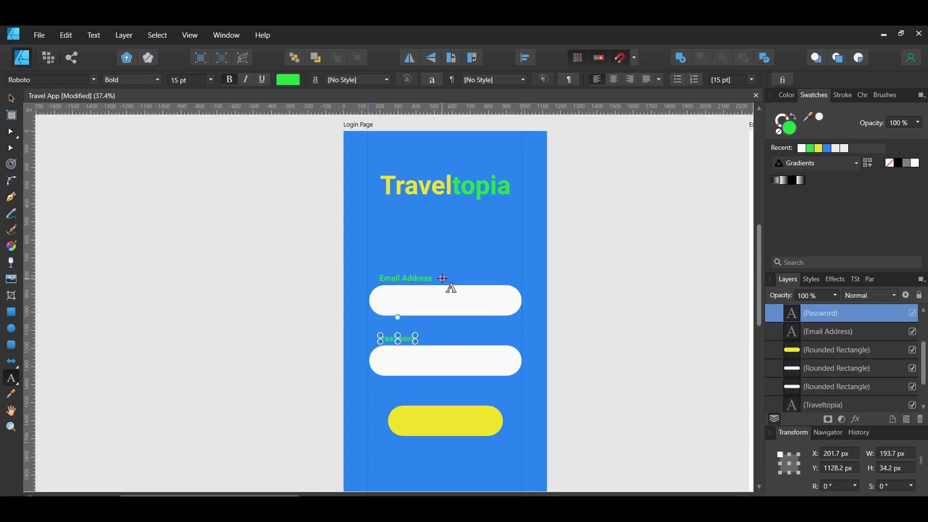
Set the colour of both the Email Address and Password labels to the yellow #EDE830.
click(788, 333)
shift+click(776, 317)
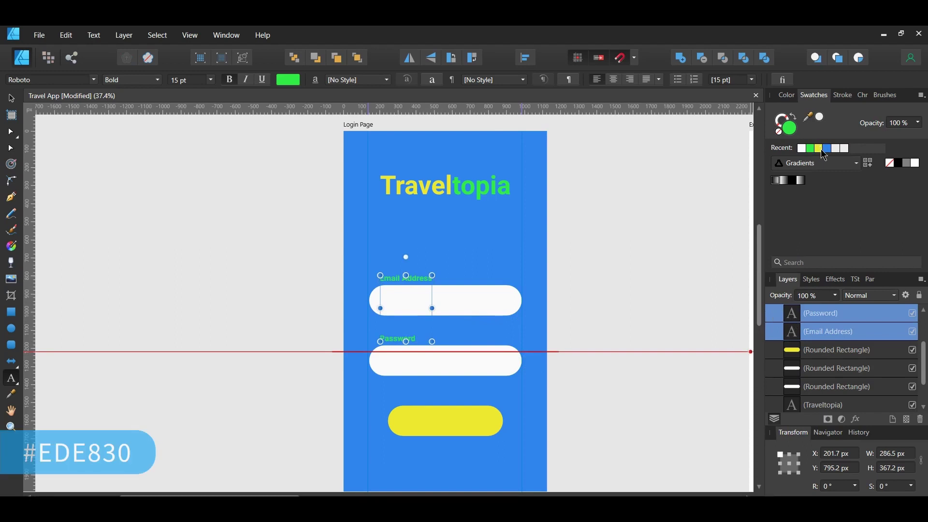
click(820, 150)
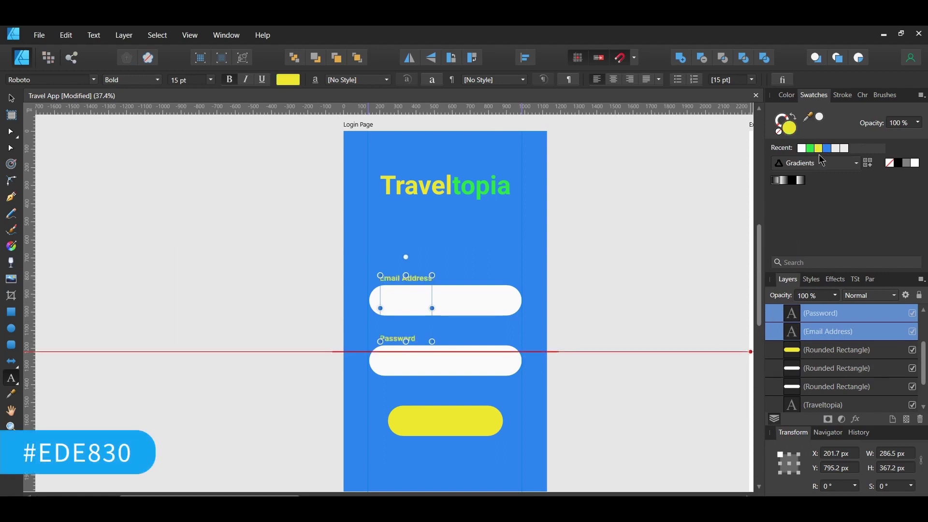
click(651, 426)
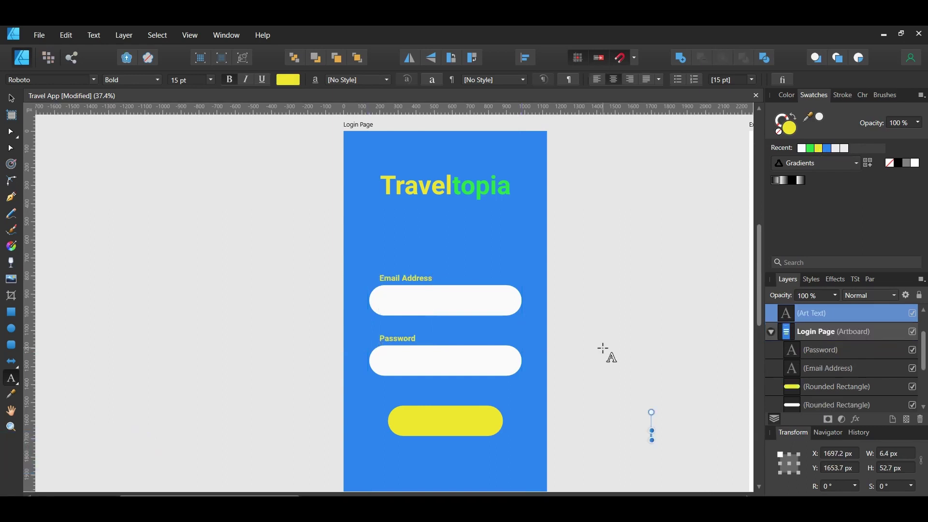
key(Escape)
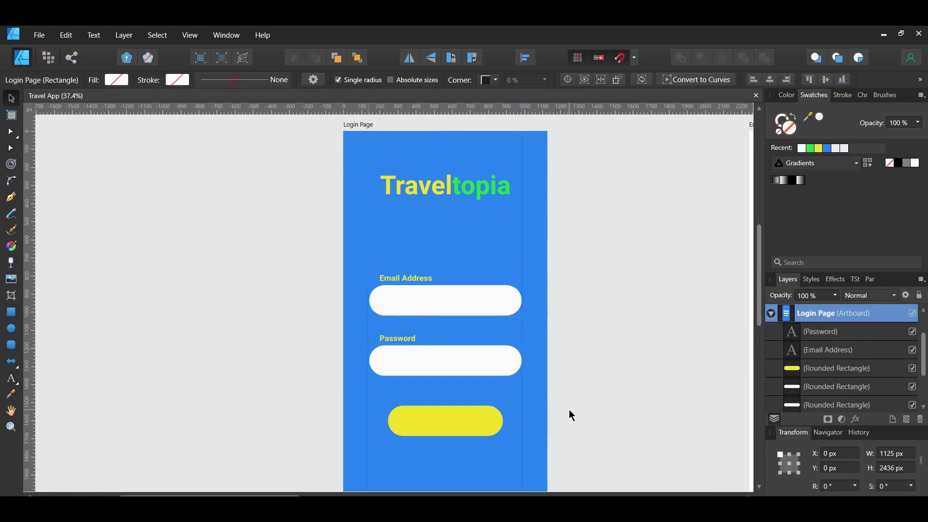
Duplicate the Password label onto the centre of the yellow button and change the copy to "Login" at 20 pt.
click(410, 338)
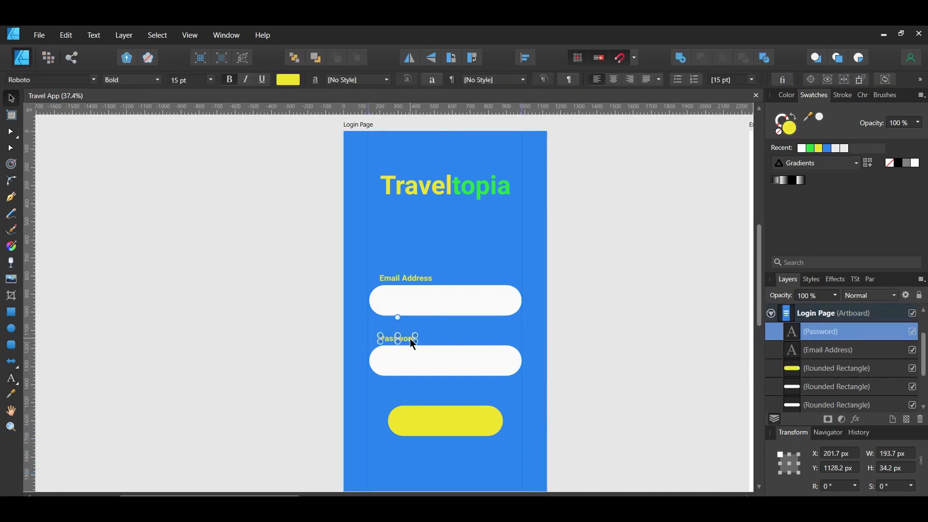
drag(410, 339, 448, 425)
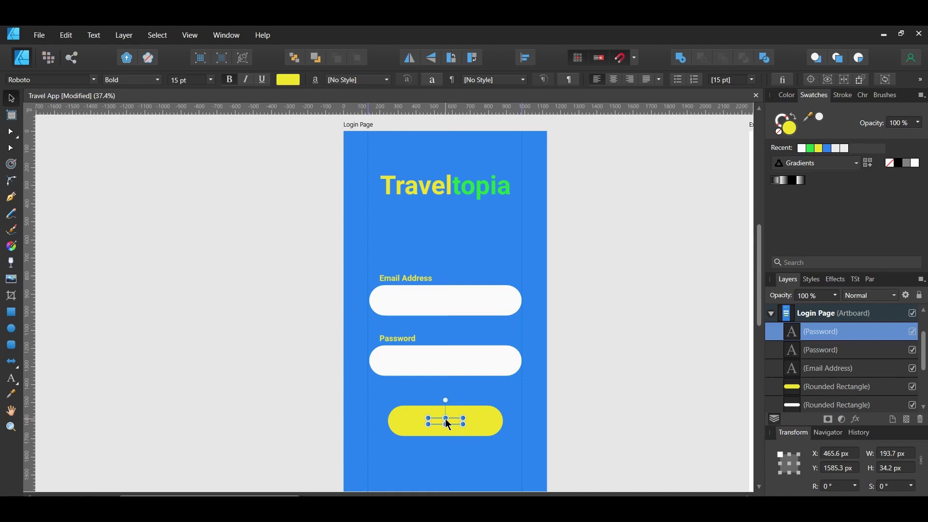
double_click(446, 422)
key(ctrl+a)
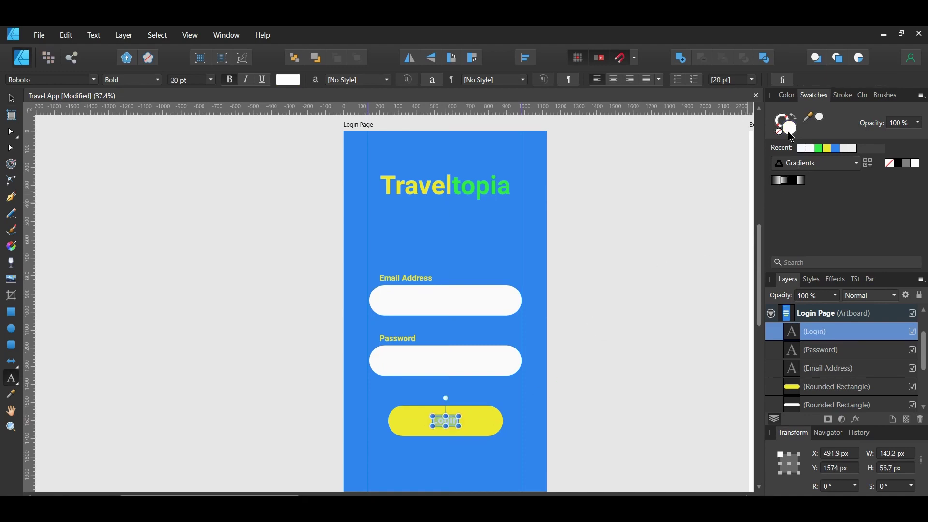
Set the colour of the Login button text to #F9F9F9.
double_click(790, 135)
click(742, 189)
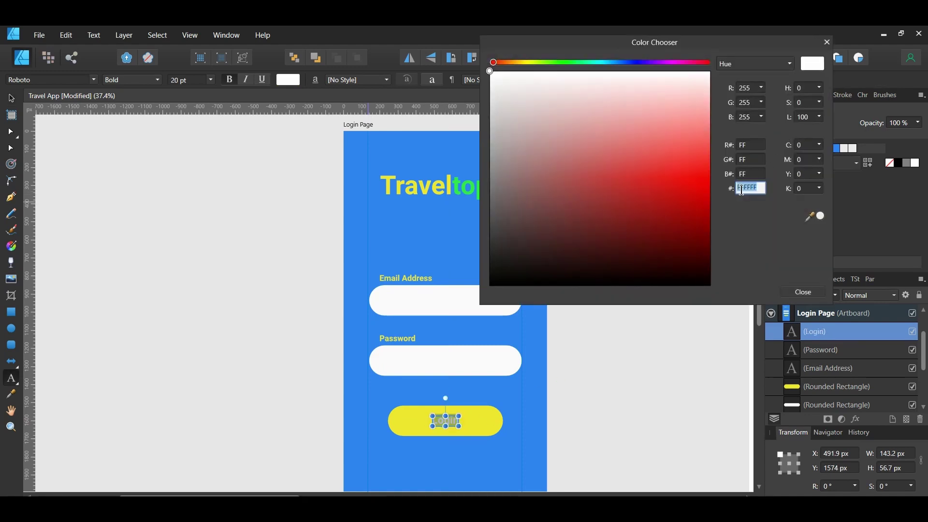
text(f9f9f9)
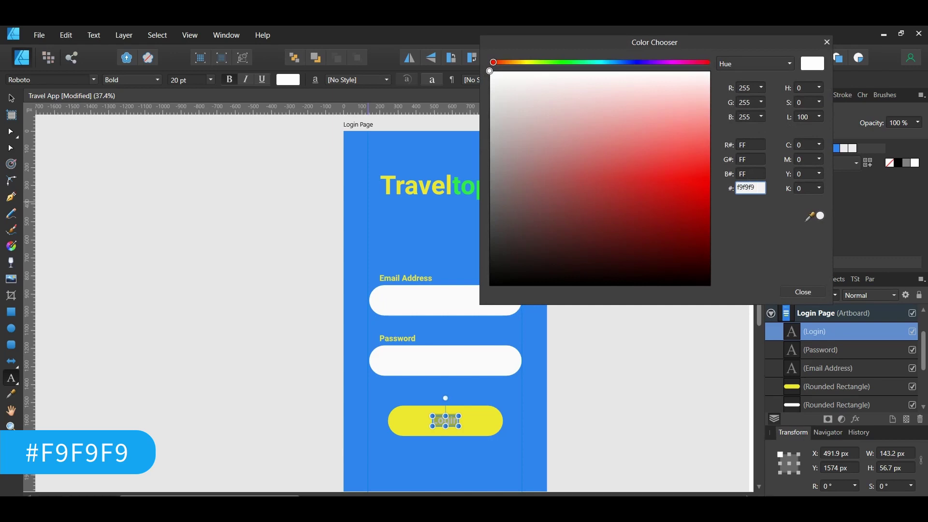
key(Return)
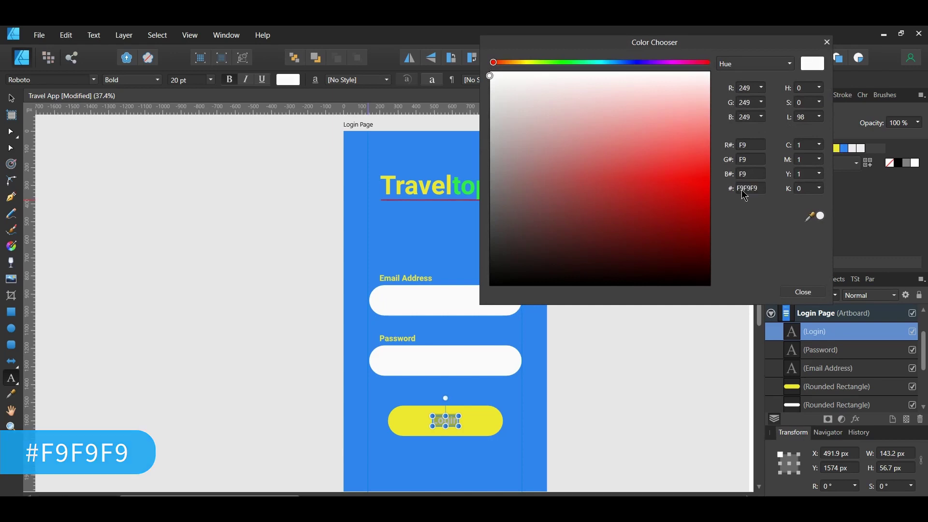
Place a centred sample e-mail address as 20 pt Roboto Bold text in the Email Address field, coloured #717171.
click(804, 292)
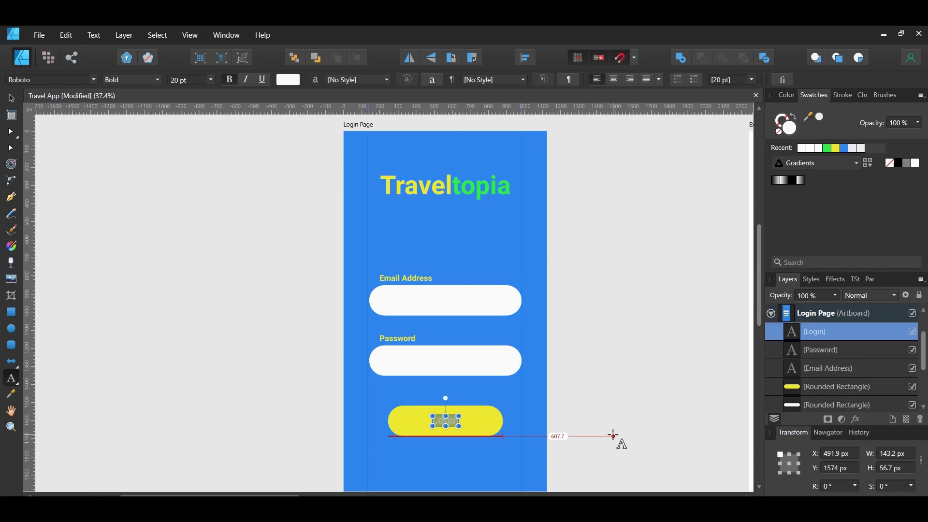
click(394, 304)
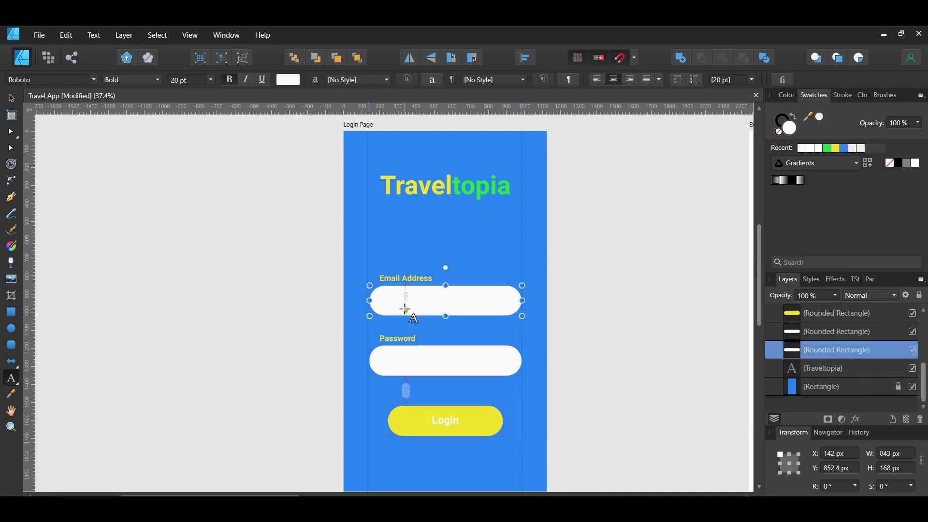
drag(429, 316, 421, 309)
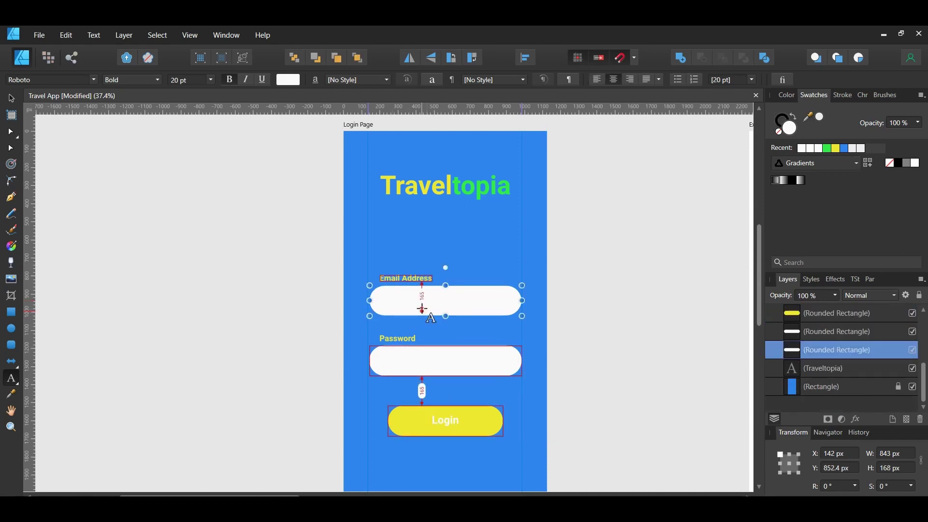
key(ctrl+v)
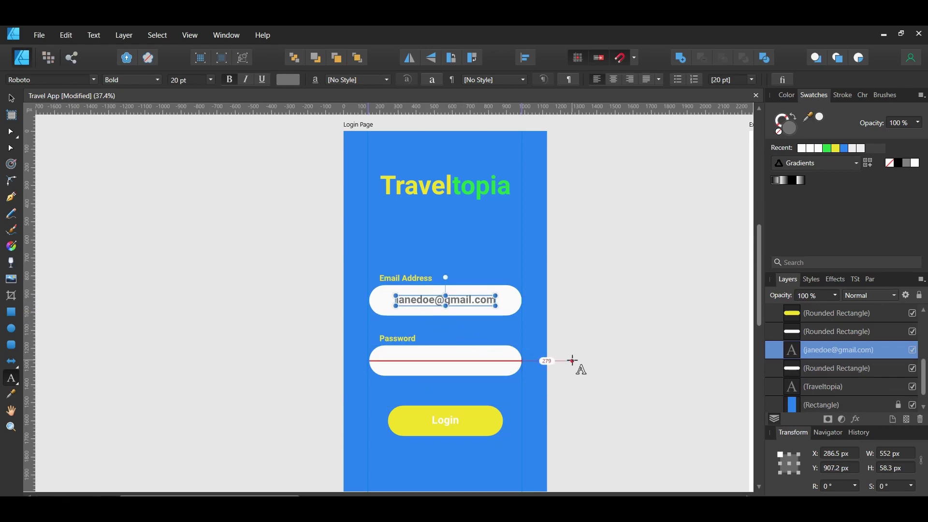
triple_click(474, 300)
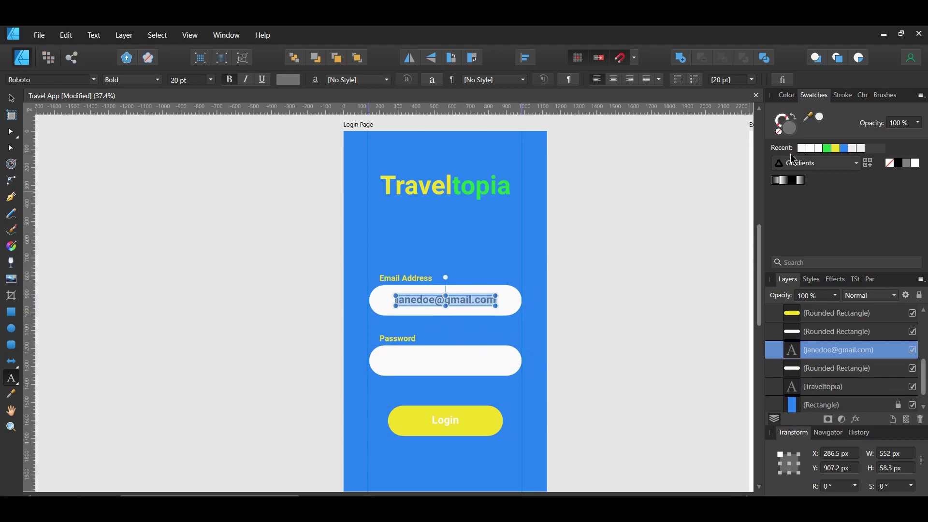
double_click(795, 130)
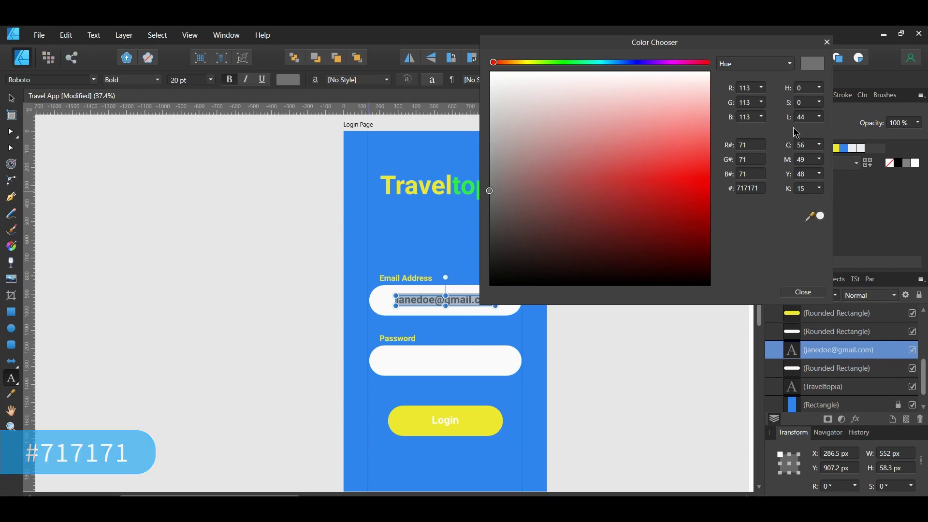
click(827, 42)
key(Escape)
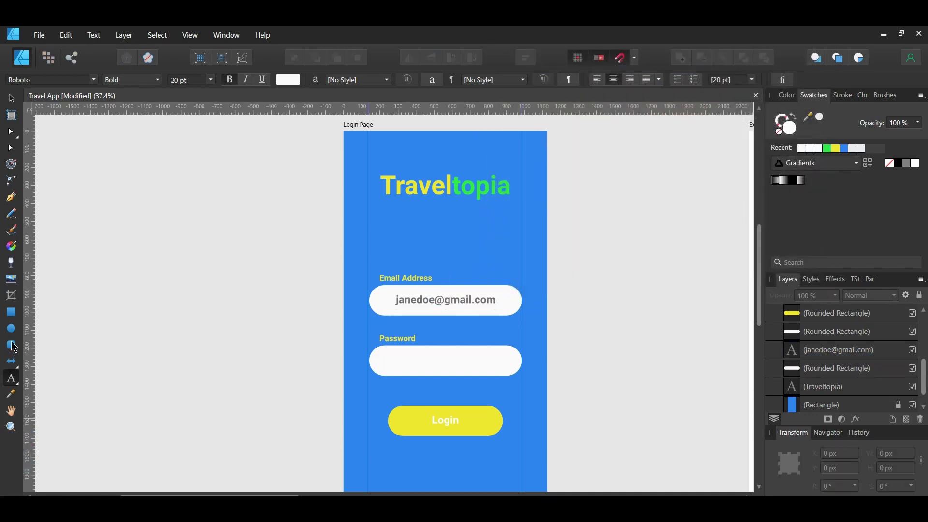
Draw a 50 px circle at the left end of the Password field and fill it with #717171.
click(11, 333)
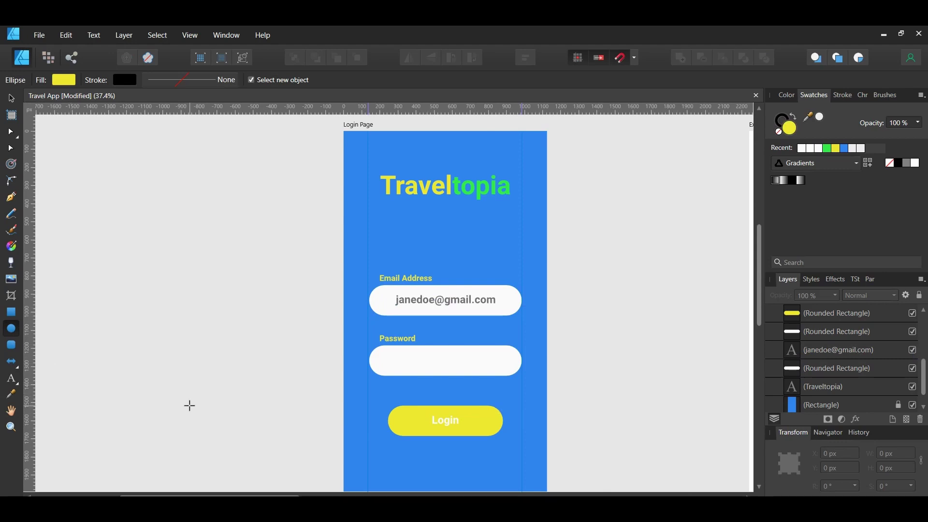
drag(378, 357, 387, 366)
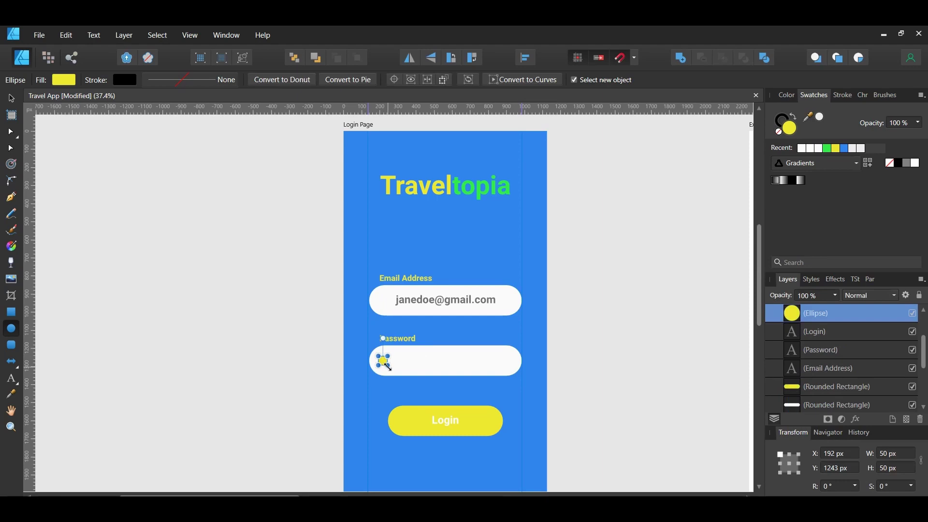
double_click(794, 130)
double_click(743, 188)
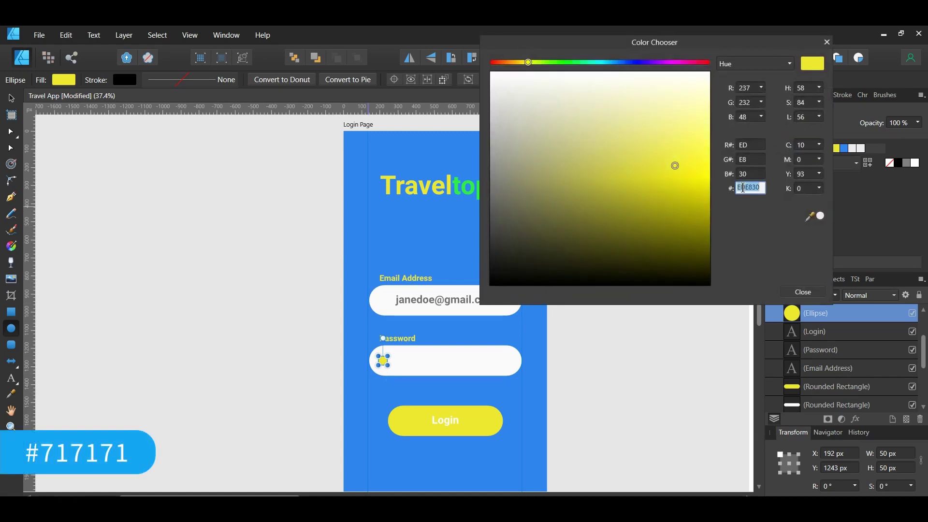
text(717171)
click(803, 292)
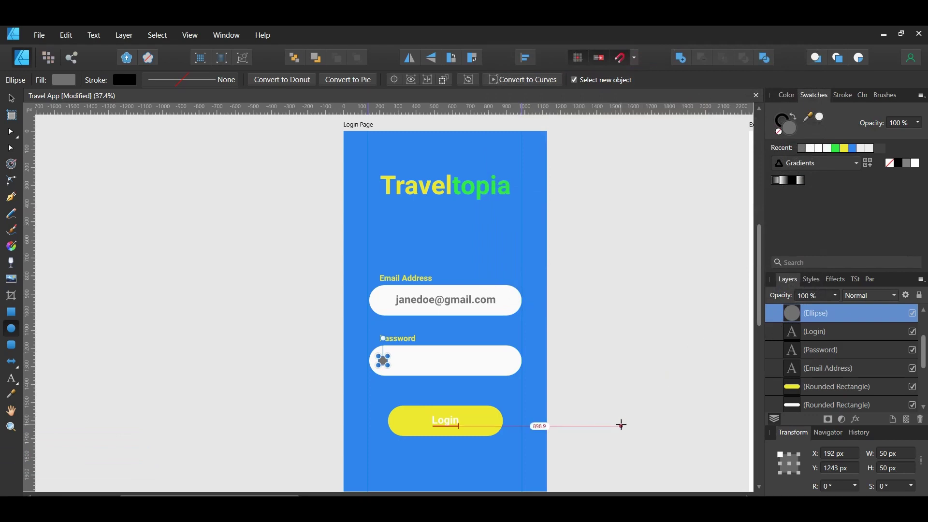
Duplicate the grey dot at even spacing to build a row of ten dots across the Password field.
drag(383, 360, 400, 358)
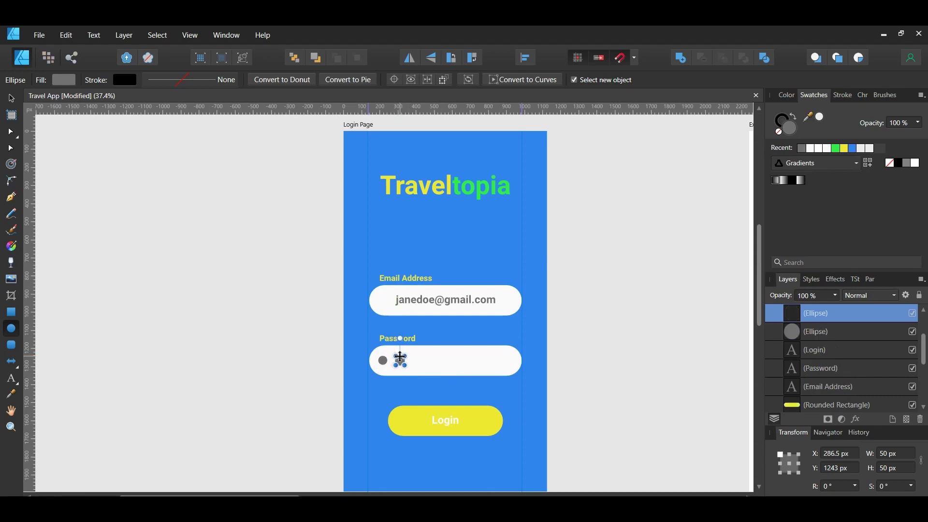
key(ctrl+j)
key(ctrl+j)
key(ctrl+j)
key(ctrl+j)
key(ctrl+j)
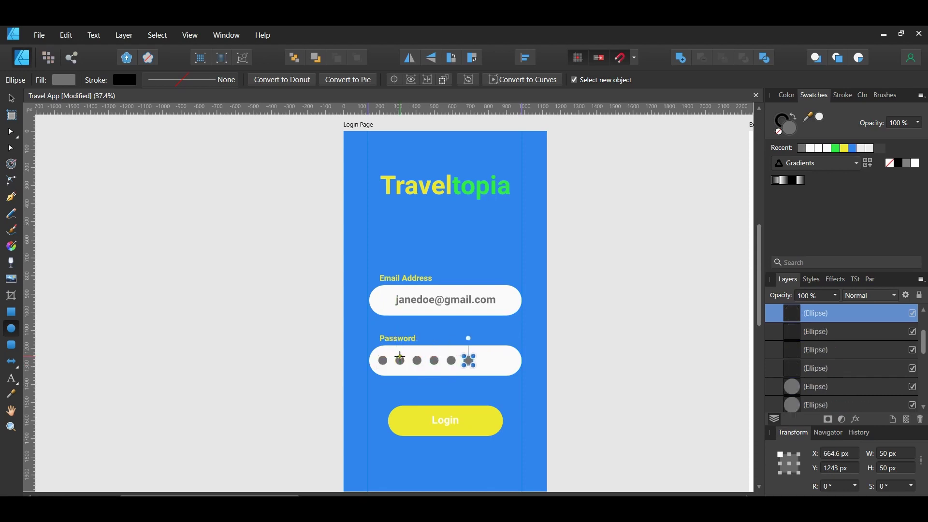
key(ctrl+j)
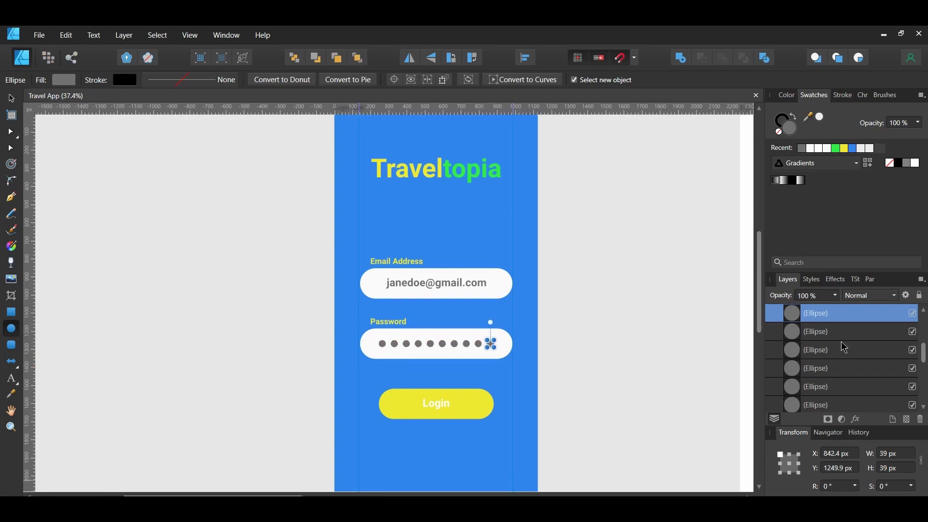
Group all the grey dots in the Password field and name the group "Password Holder".
scroll(845, 348, down, 2)
shift+click(826, 367)
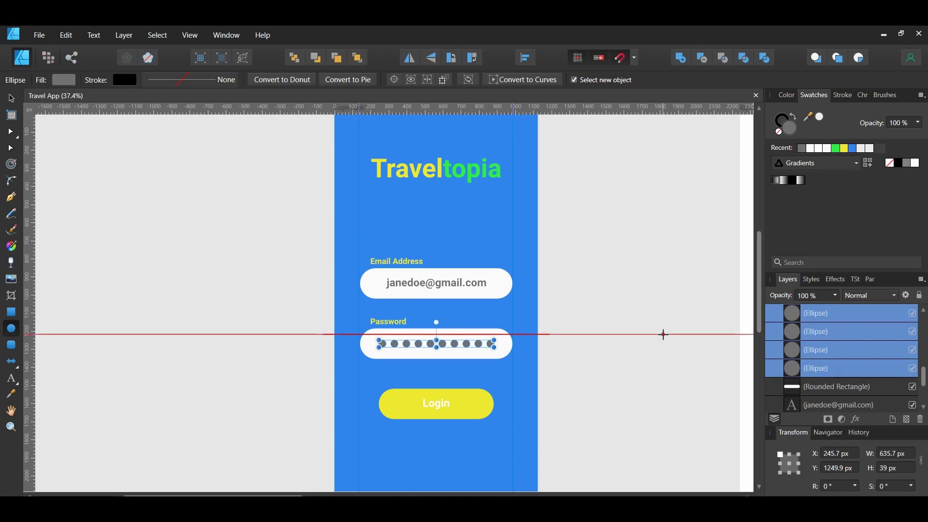
key(ctrl+g)
double_click(831, 314)
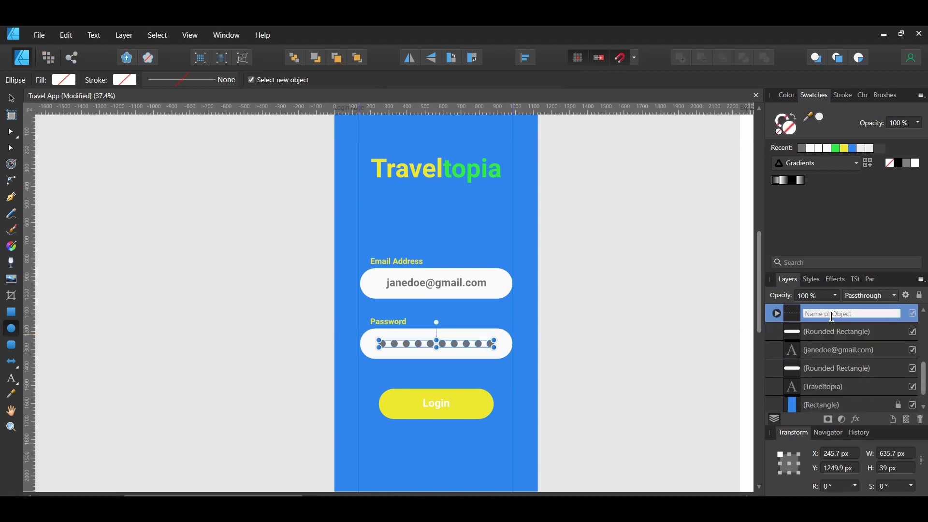
text(Password Holder)
key(Return)
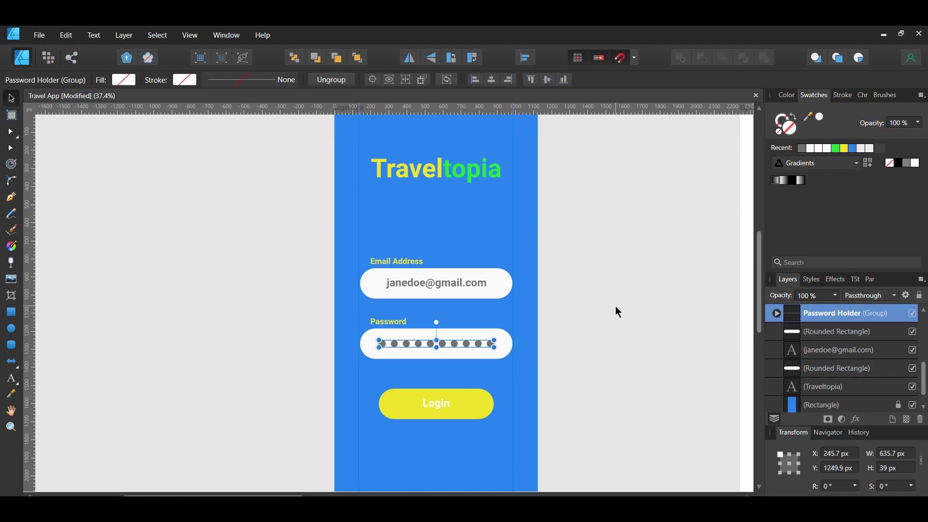
click(617, 312)
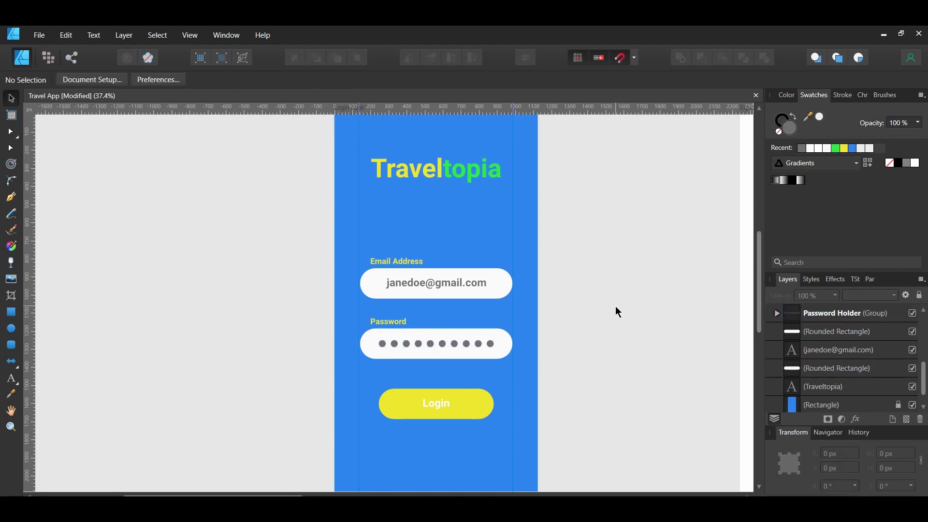
Duplicate the Password label below the right end of the Password field and change the copy's text to "Forgot Password?".
click(395, 321)
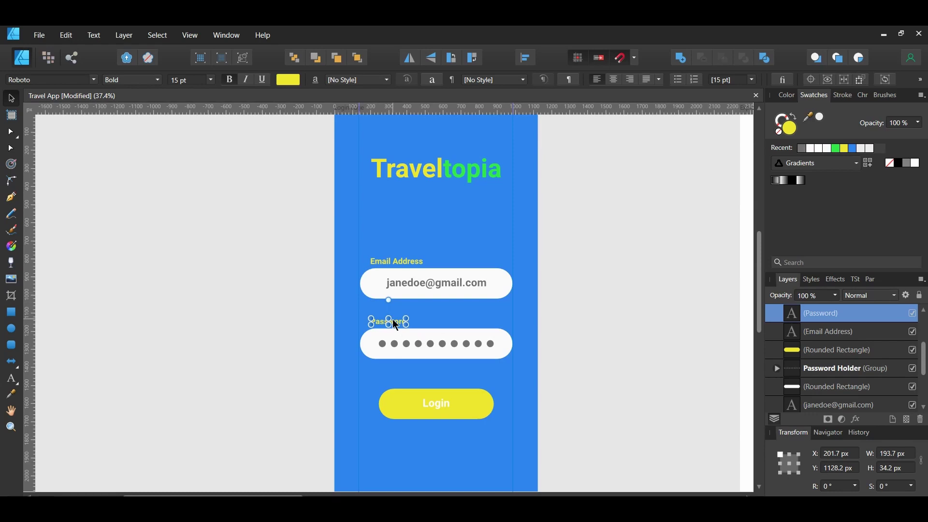
drag(395, 325, 485, 380)
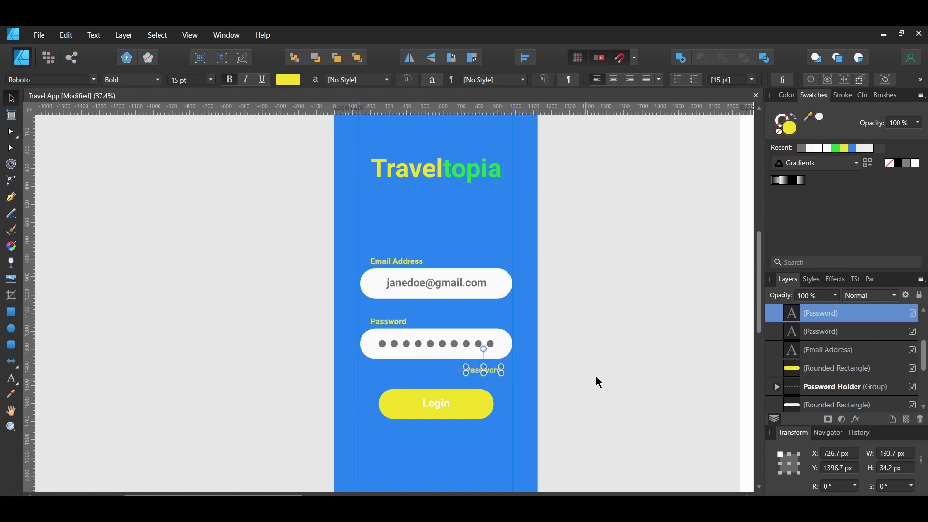
key(t)
scroll(492, 391, up, 3)
click(449, 352)
text(Forgot Password)
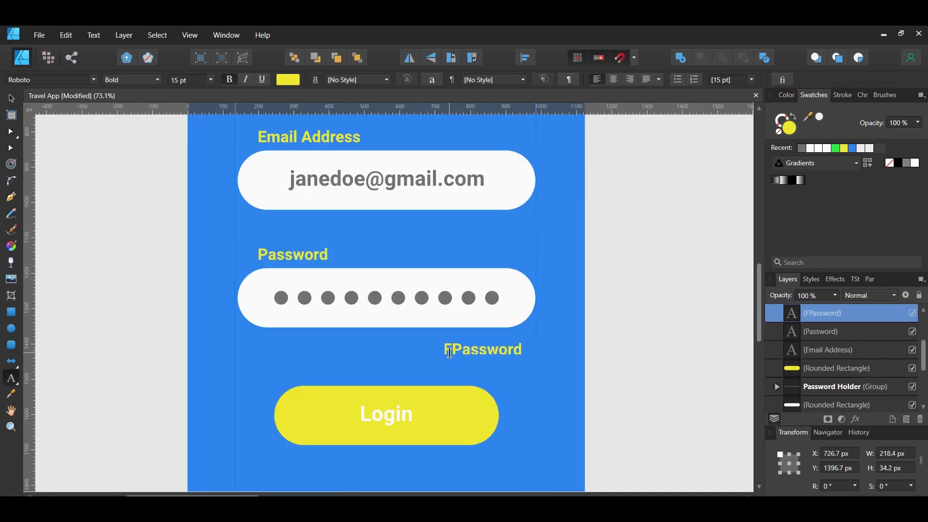
text(?)
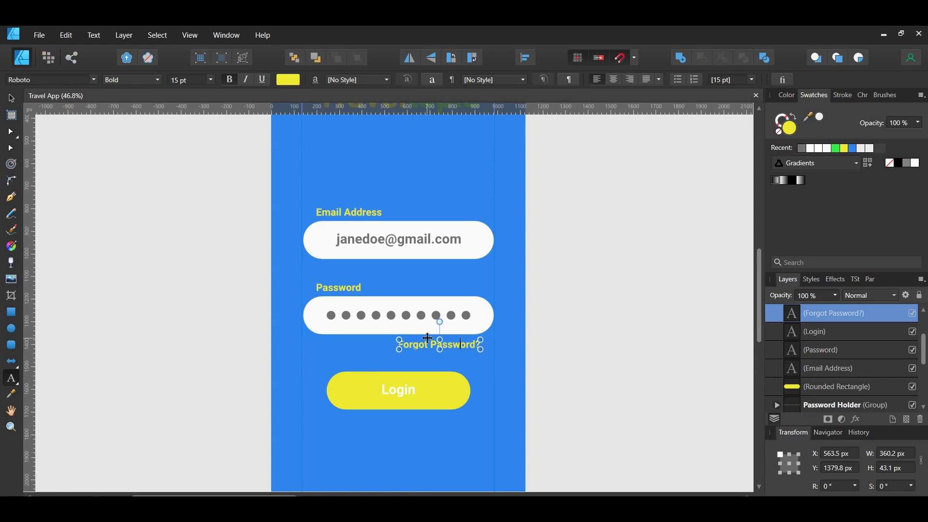
Duplicate the Forgot Password? text centred below the Login button and change the copy to "Create a New Account".
drag(427, 338, 428, 426)
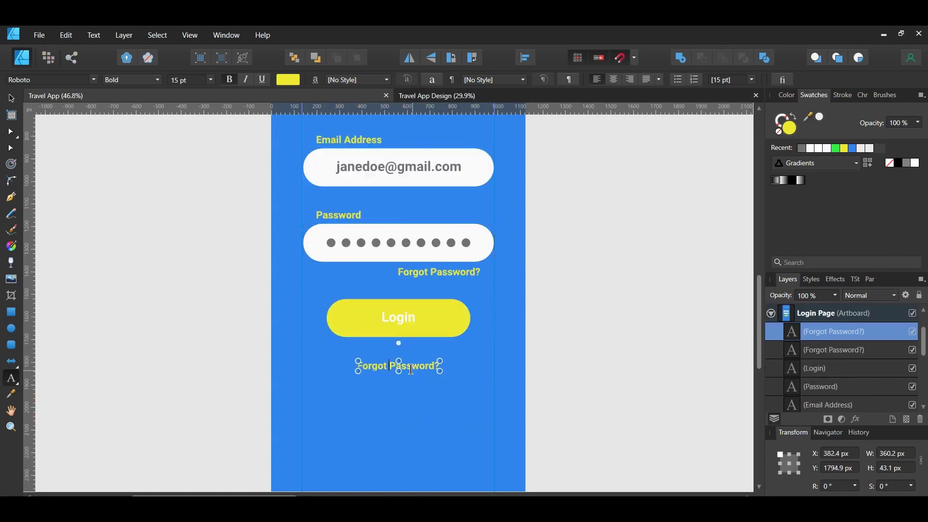
triple_click(422, 366)
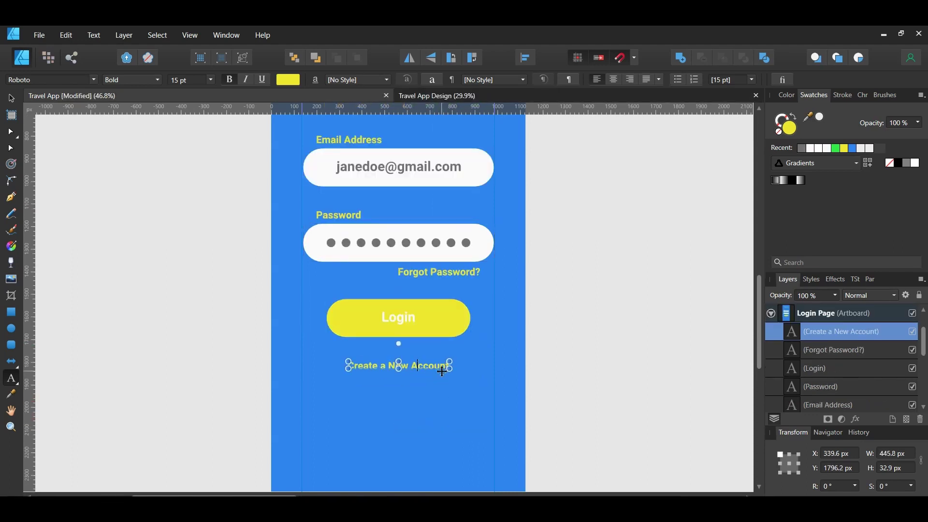
Set the colour of the Create a New Account text to the green #30ED44.
double_click(440, 365)
triple_click(440, 365)
click(837, 150)
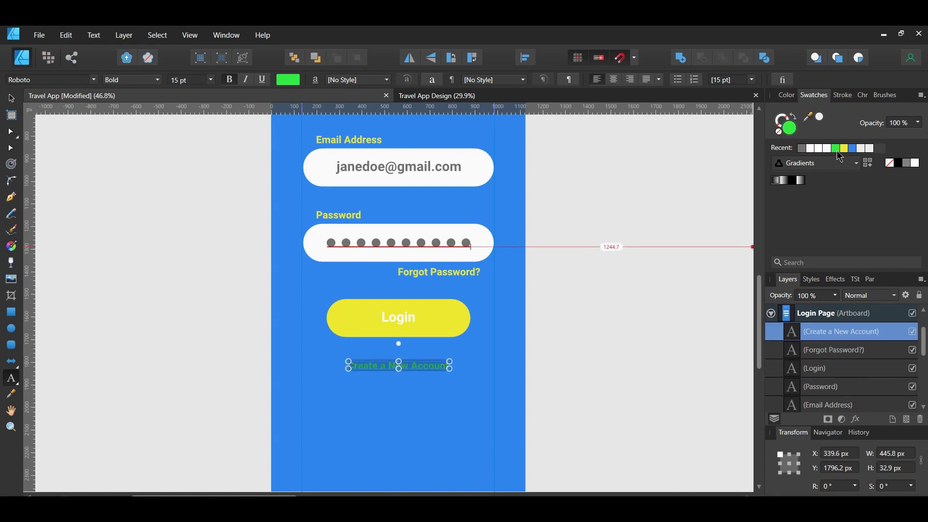
double_click(793, 130)
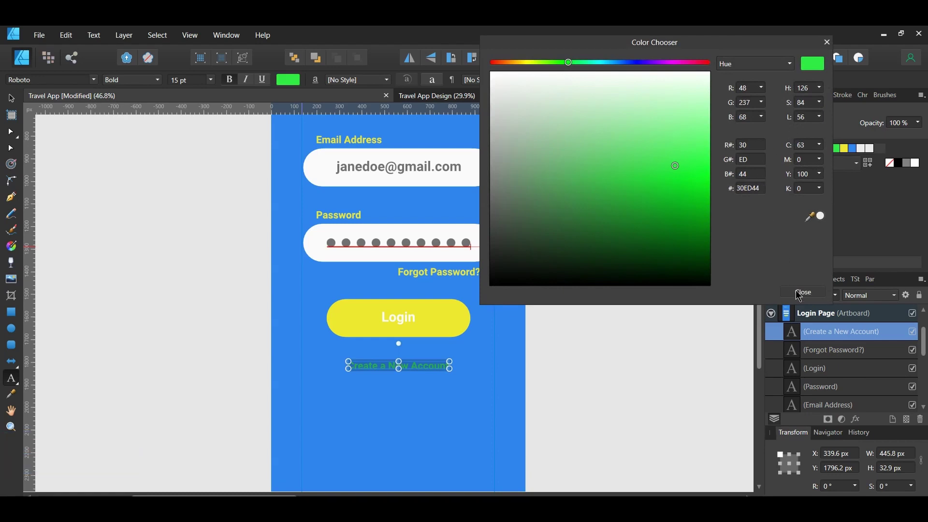
click(799, 293)
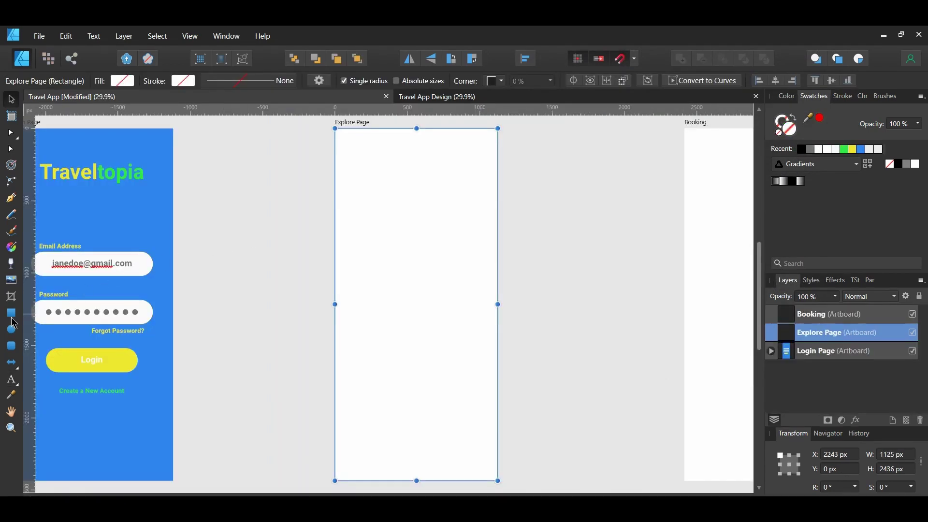
Cover the Explore Page artboard with a #F9F9F9 rectangle of about 1166 × 2475 px and lock it.
click(12, 315)
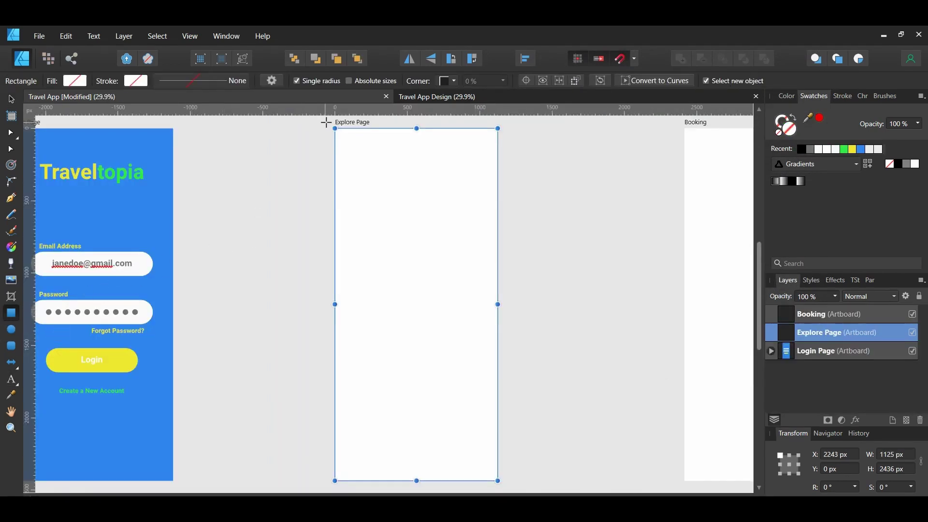
drag(325, 123, 503, 486)
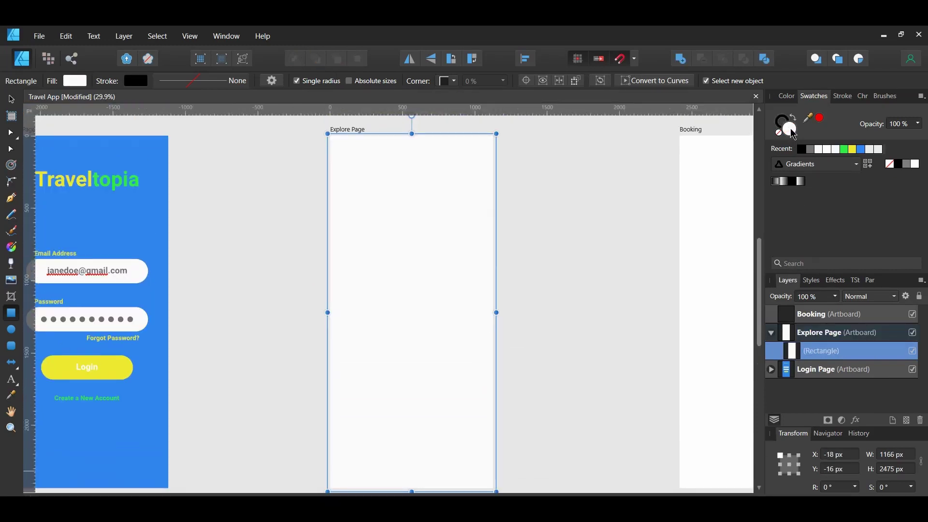
double_click(791, 131)
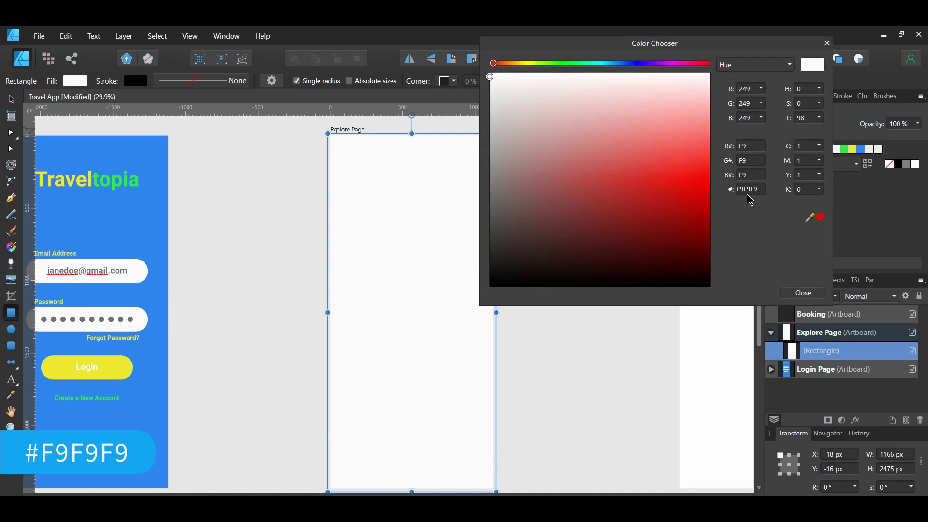
click(804, 293)
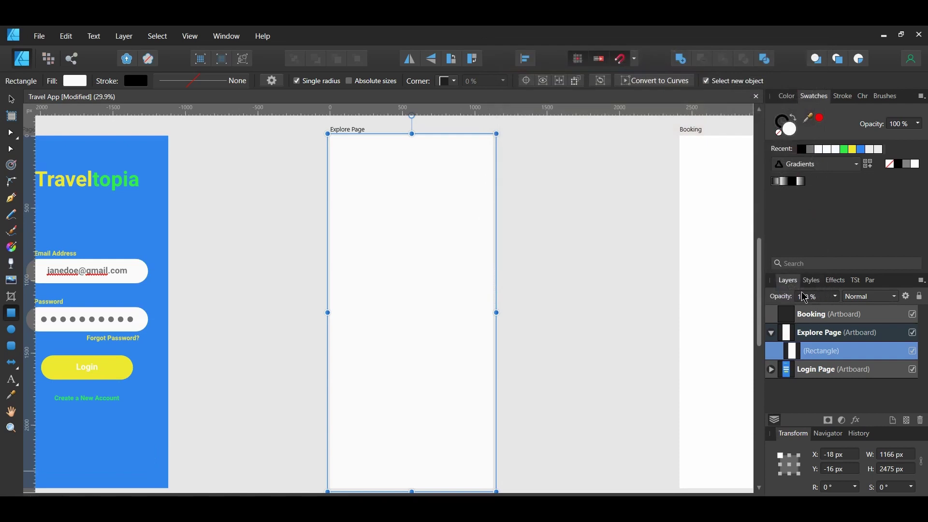
click(920, 297)
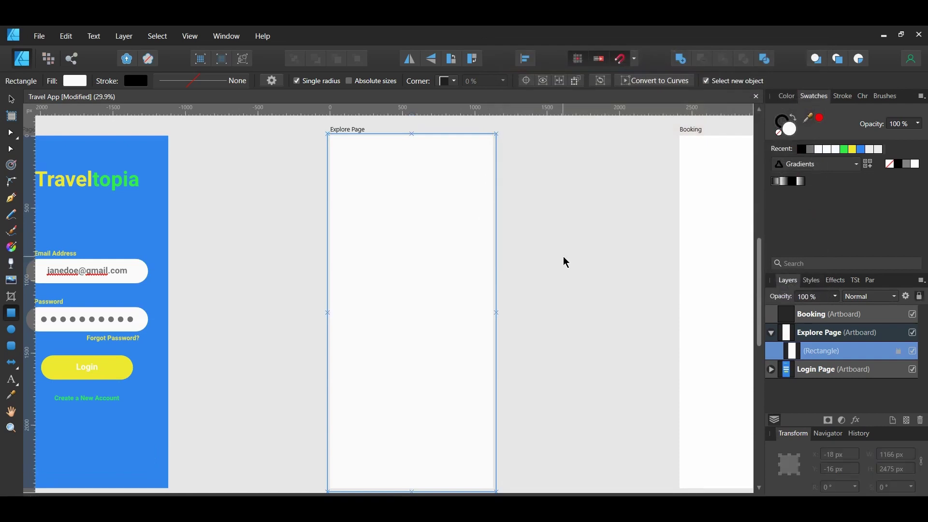
Add two vertical guides about 100 px inside the left and right edges of the Explore Page and save the document.
key(v)
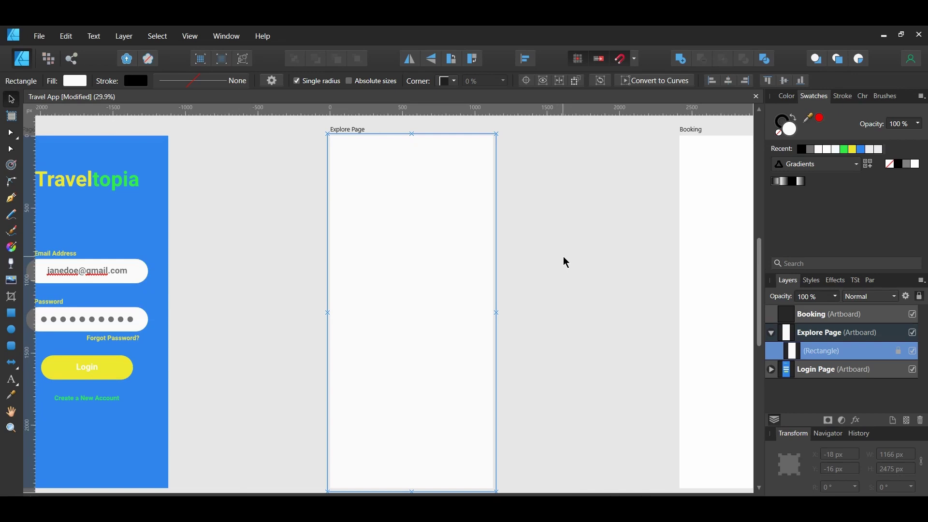
drag(28, 252, 344, 255)
scroll(321, 363, down, 1)
key(ctrl+s)
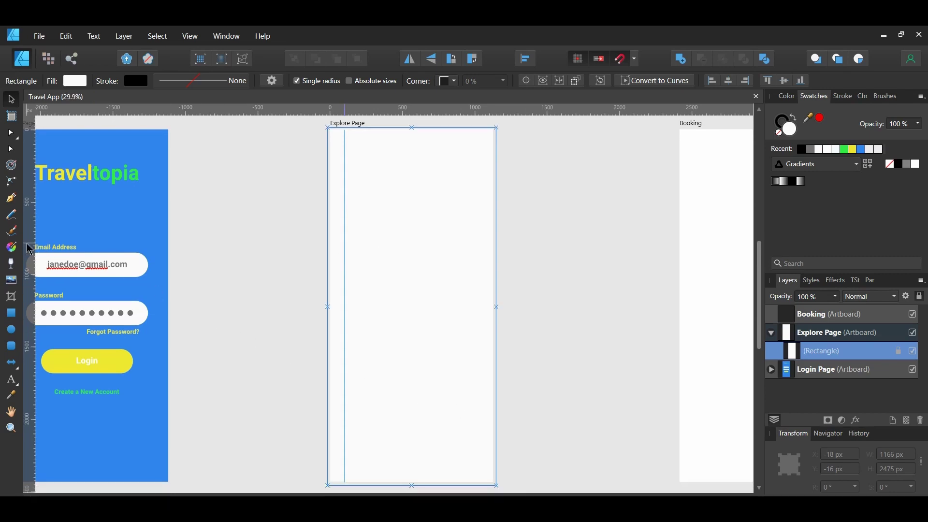
drag(26, 243, 478, 317)
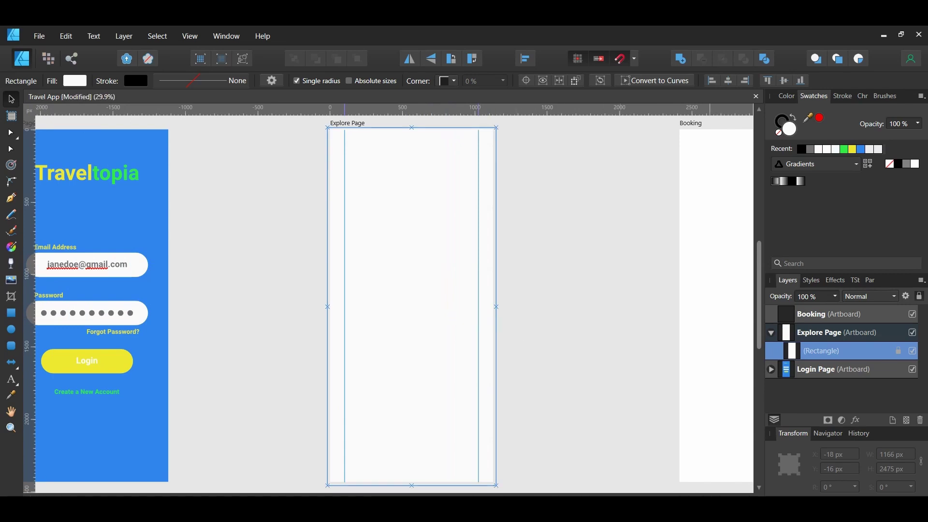
Add two horizontal guides about 110 px inside the Explore Page's upper and lower edges, then lock the guides and save the document.
drag(435, 110, 426, 467)
drag(416, 111, 426, 145)
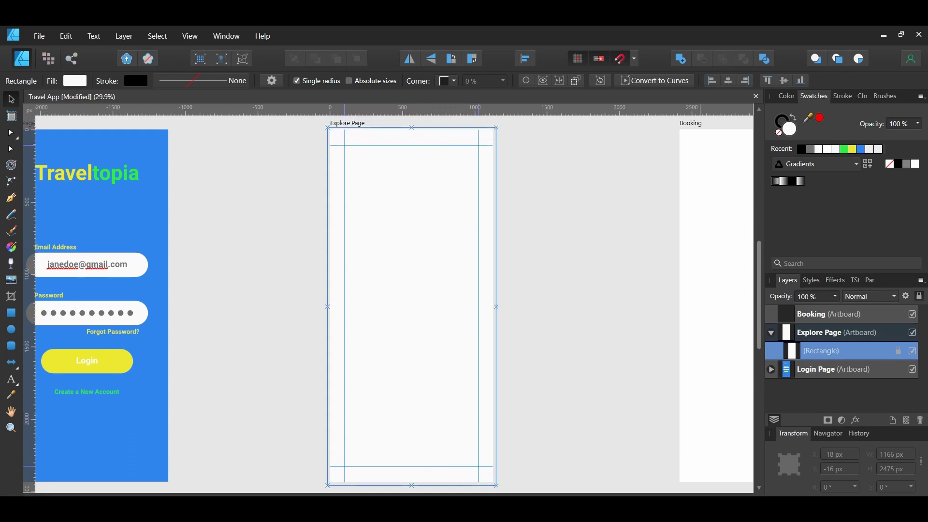
click(196, 42)
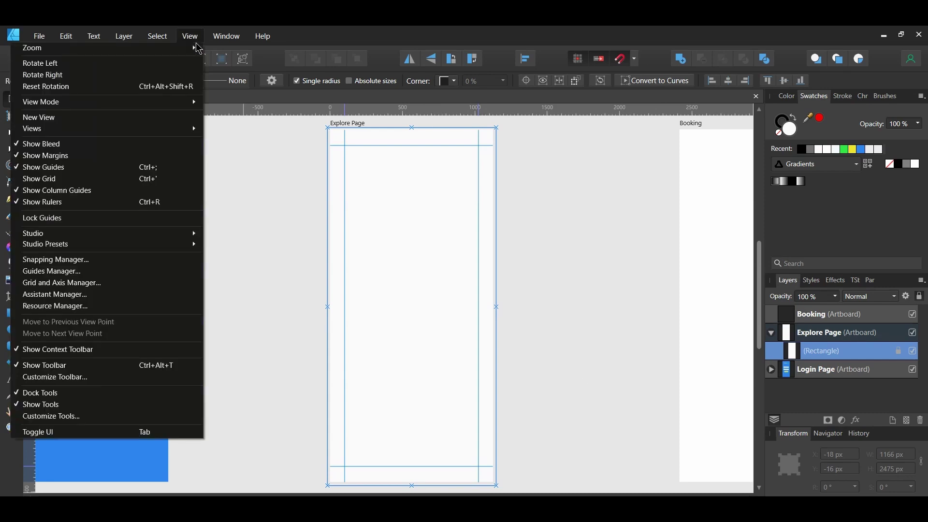
click(130, 221)
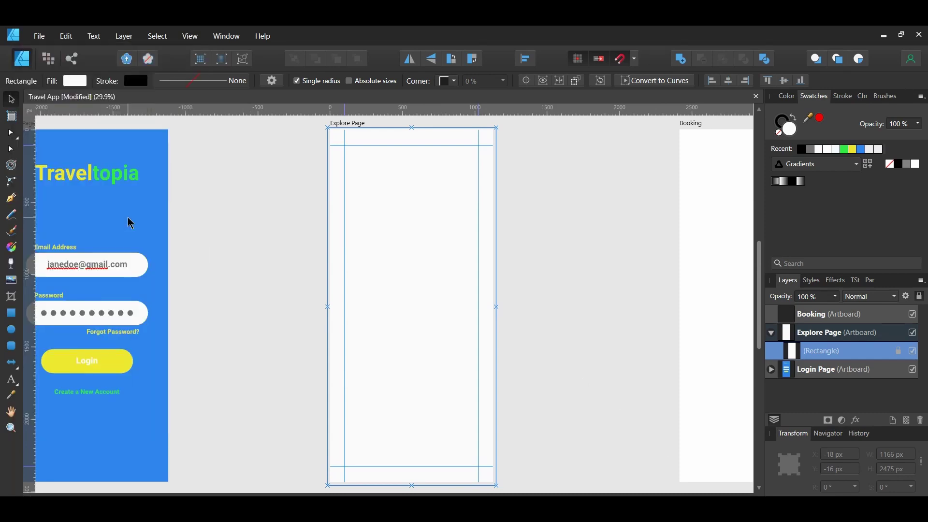
click(480, 408)
key(ctrl+s)
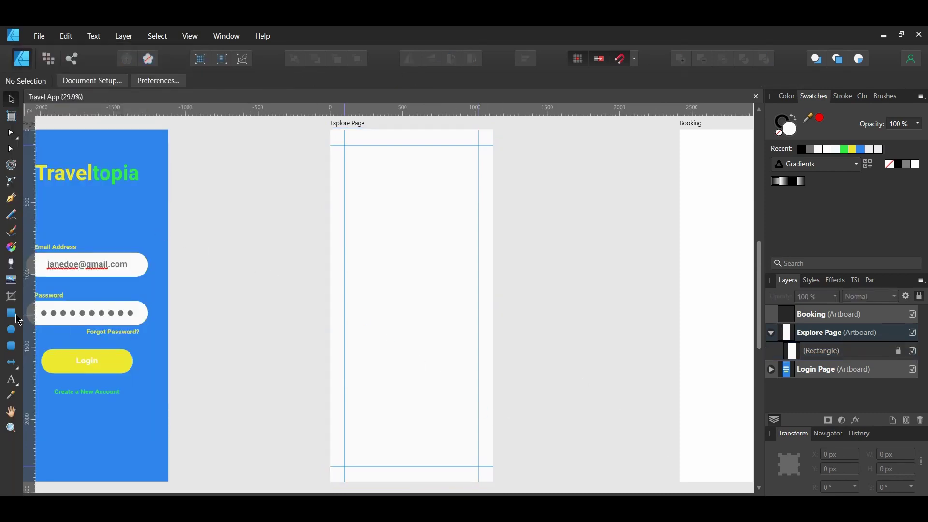
Draw a thin rectangle of about 106 × 13 px at the Explore Page's upper-left guide corner and duplicate it downwards into three evenly spaced bars.
click(12, 313)
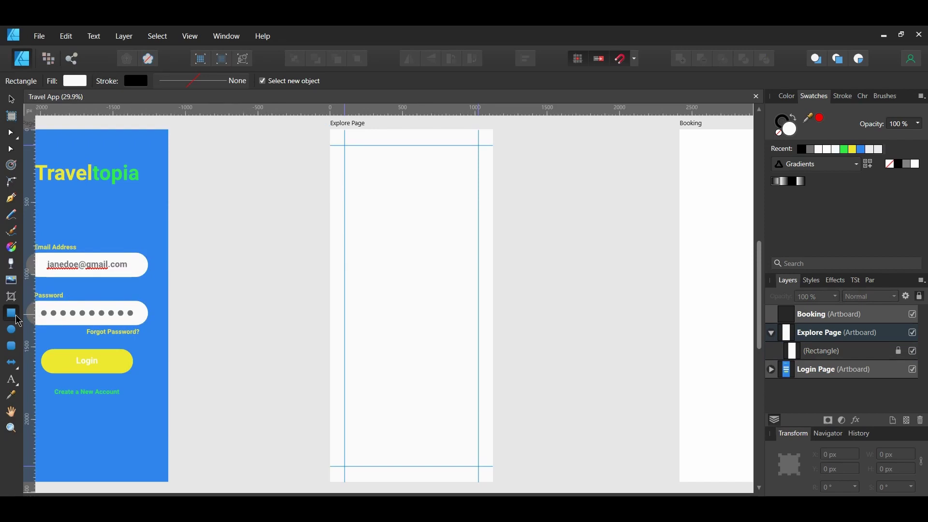
drag(345, 146, 368, 151)
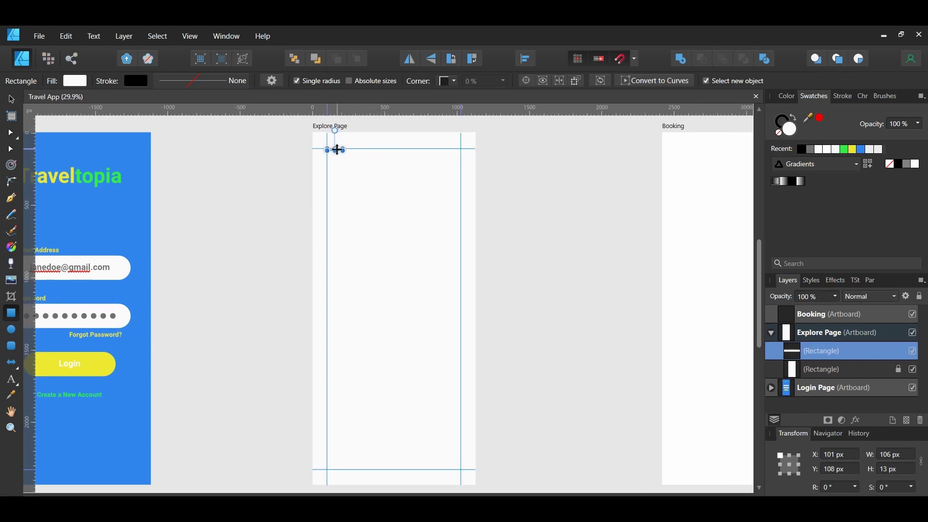
drag(337, 149, 334, 158)
key(ctrl+j)
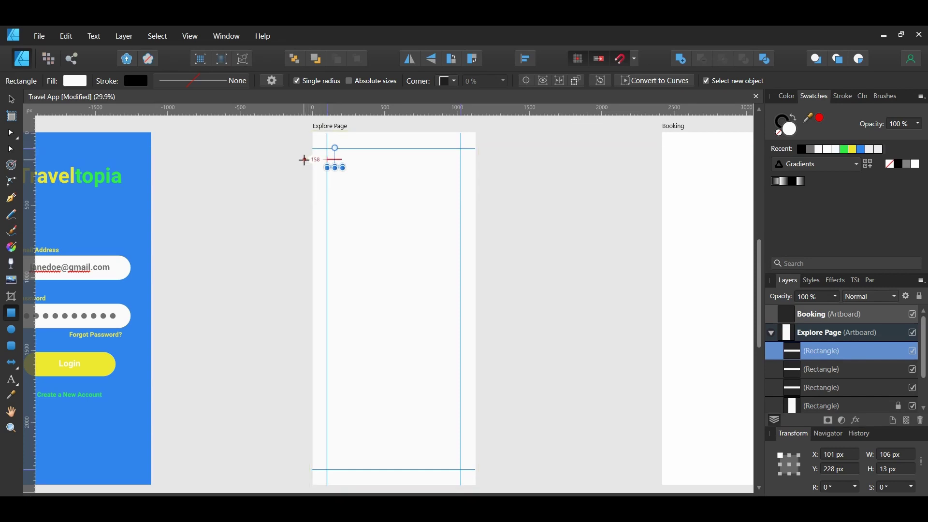
Fill the three bars with the blue #3085ED and group them into a menu icon of about 82 × 52 px.
key(v)
drag(302, 142, 350, 173)
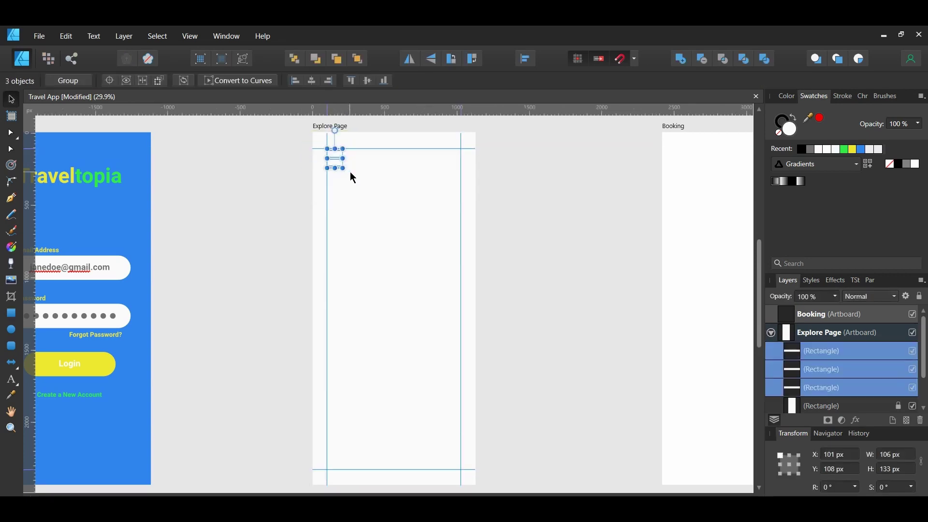
click(861, 149)
key(ctrl+g)
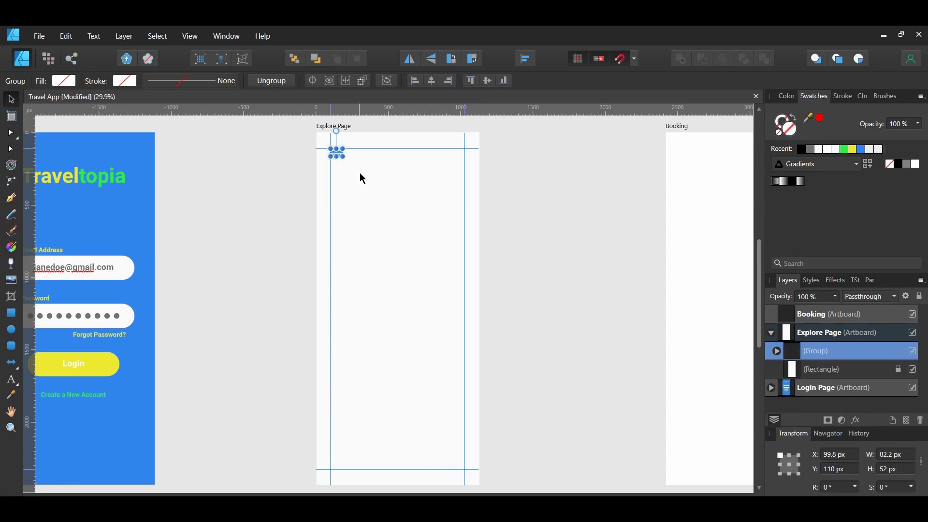
Rename the group of three bars as Menu and deselect it.
double_click(864, 356)
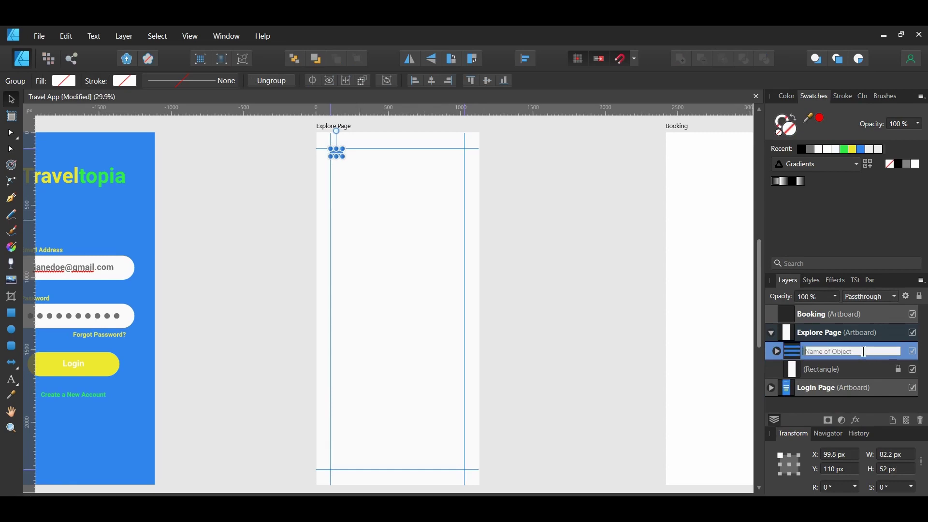
text(Menu)
key(Return)
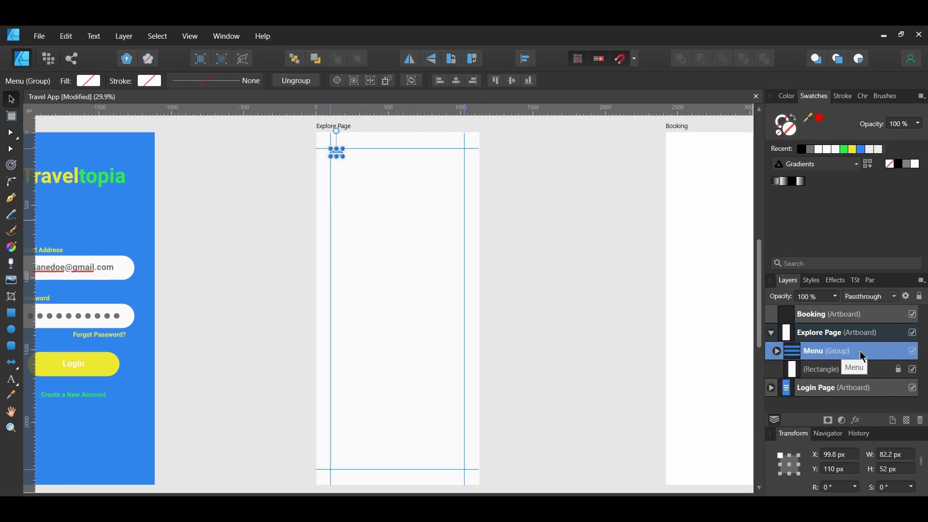
click(522, 266)
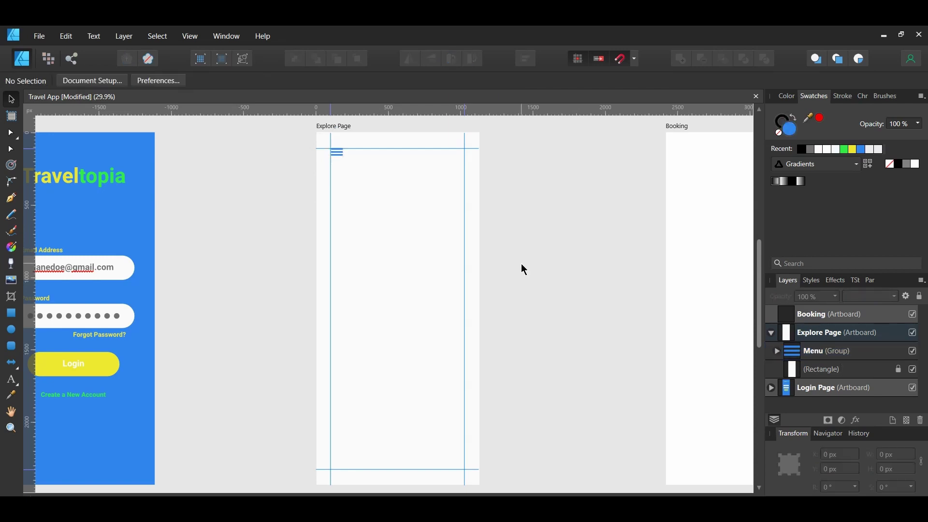
Add the black Roboto Bold heading text "Where do you" below the menu icon, starting at the left guide.
key(t)
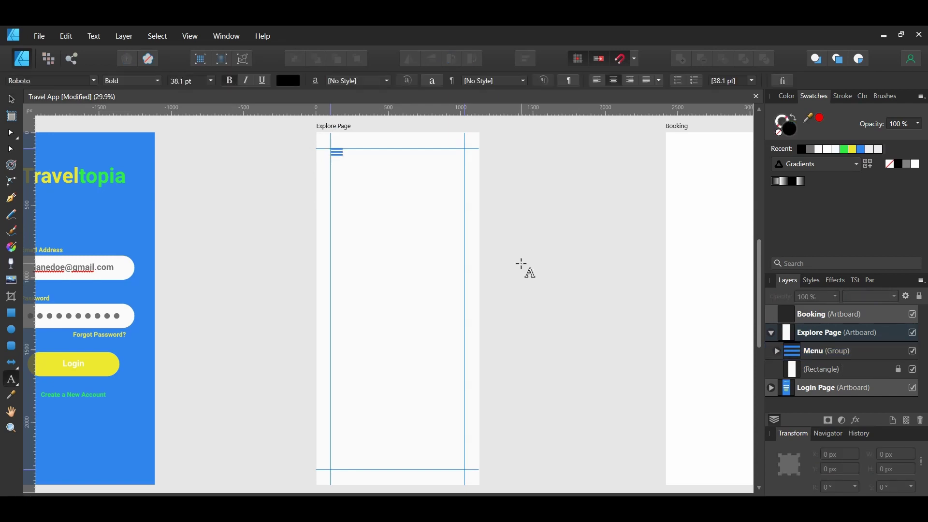
drag(337, 154, 346, 182)
text(Where do you)
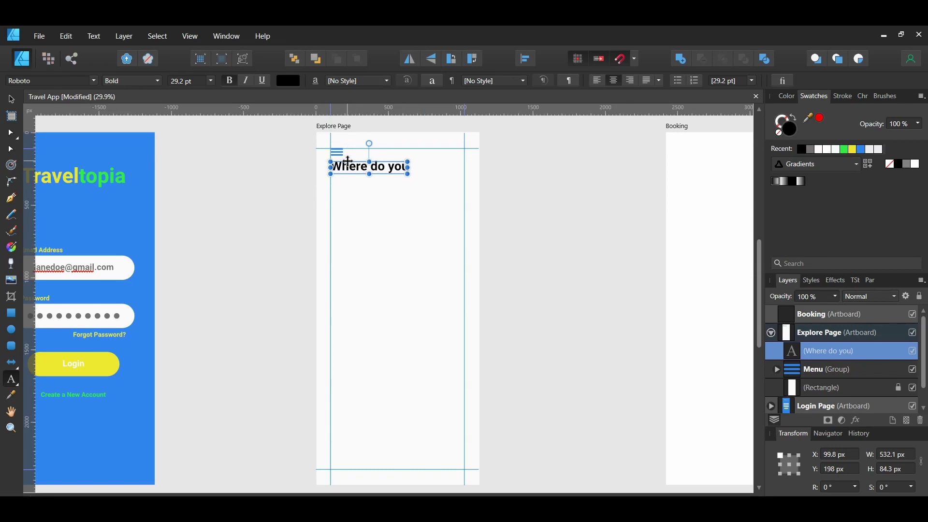
Duplicate the heading text directly below, change the copy to "want to go?" and align it with the left guide.
drag(347, 161, 341, 182)
double_click(360, 188)
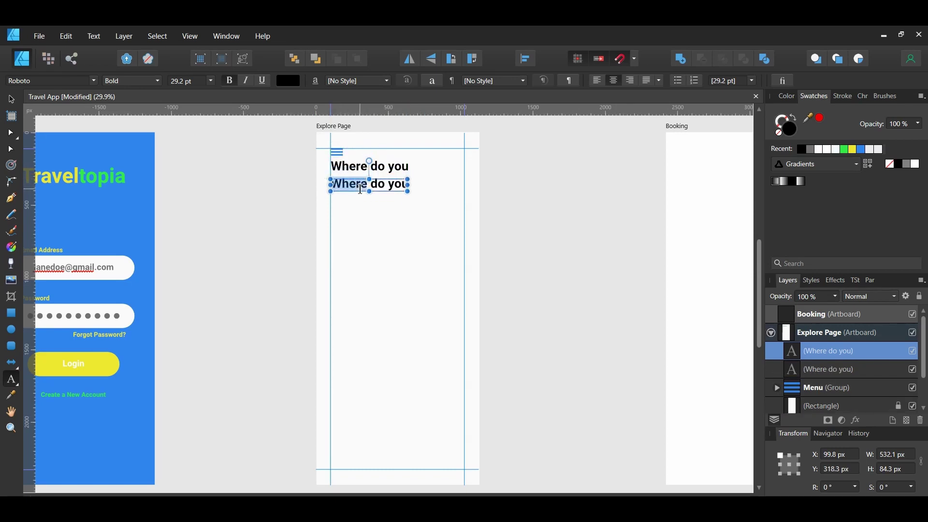
key(ctrl+a)
text(want to go?)
key(Escape)
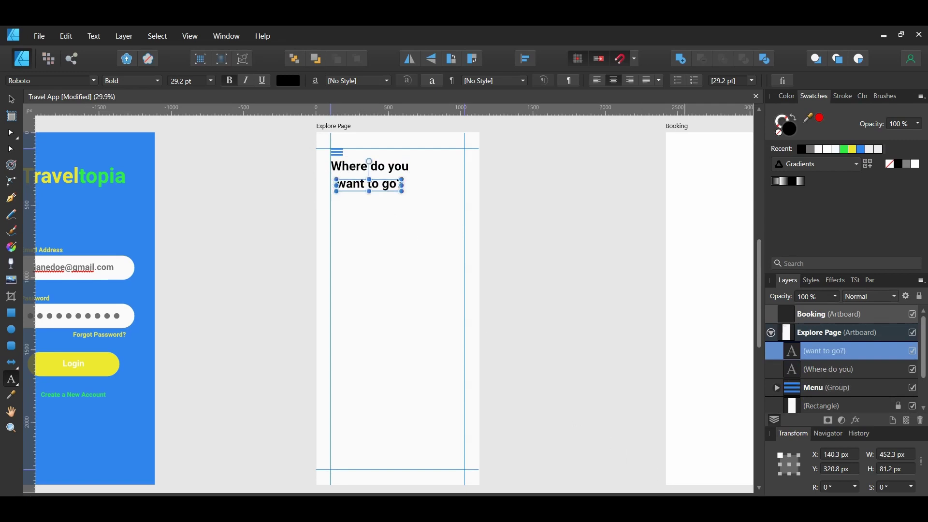
key(Escape)
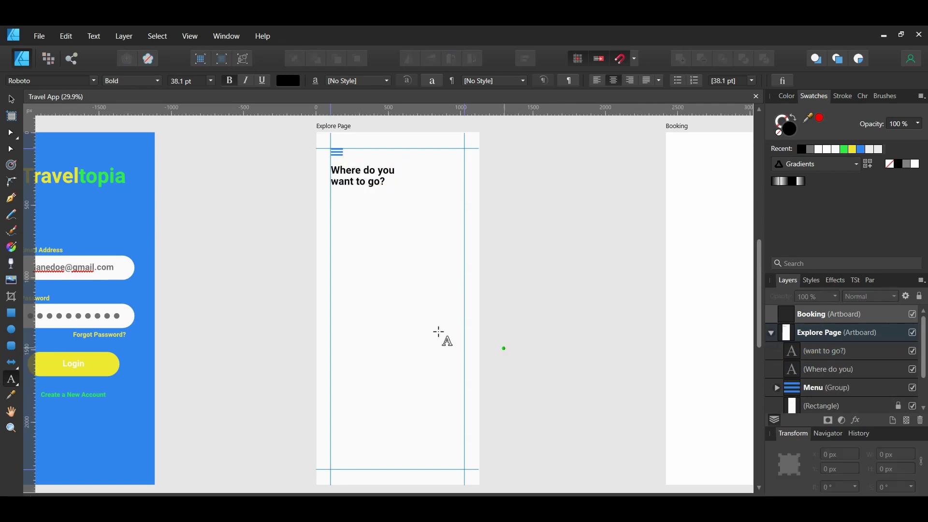
Draw a search bar rectangle of about 839 × 54 px below the heading, filled with #EEEEEE at 58% opacity.
click(11, 313)
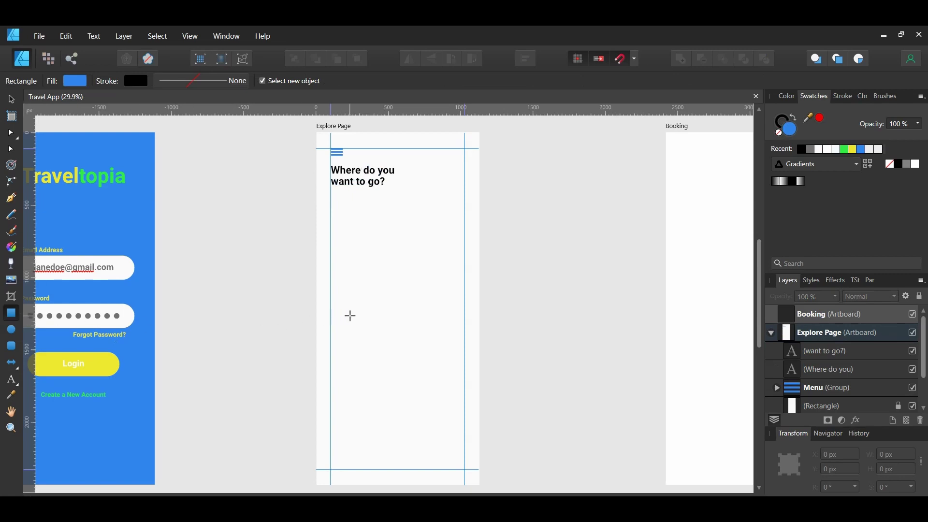
drag(331, 193, 452, 202)
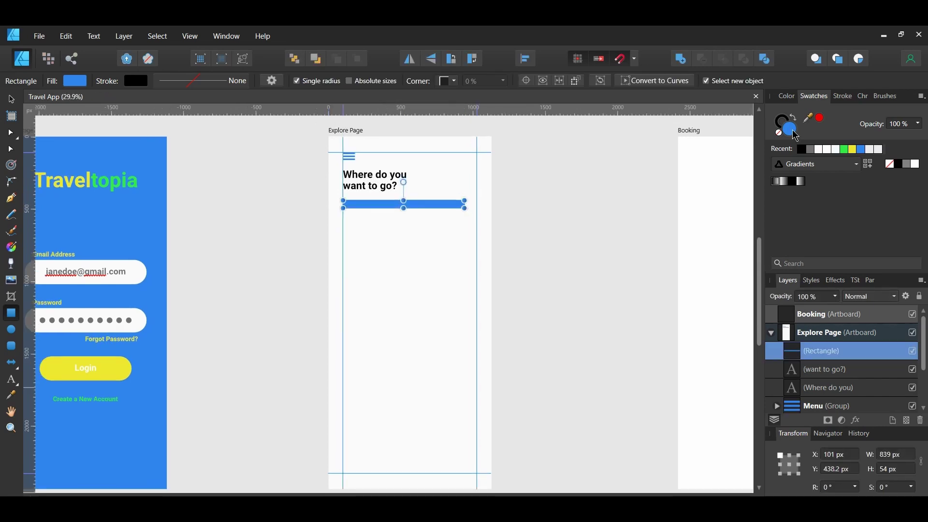
double_click(796, 137)
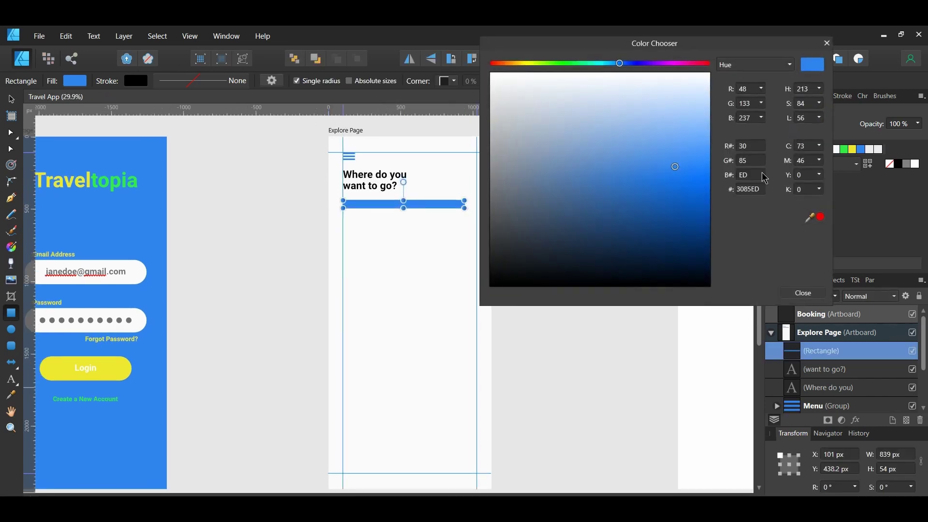
double_click(751, 188)
text(e)
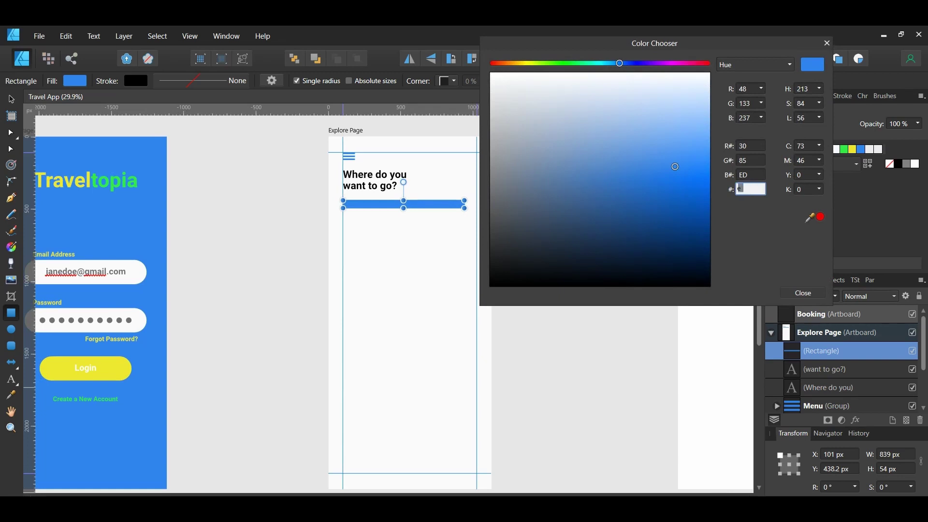
text(eeeee)
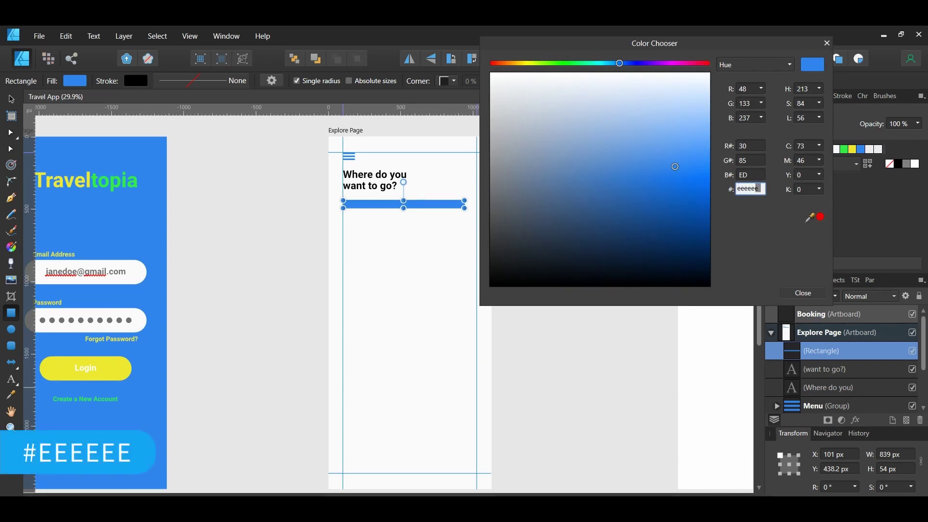
key(Return)
click(803, 293)
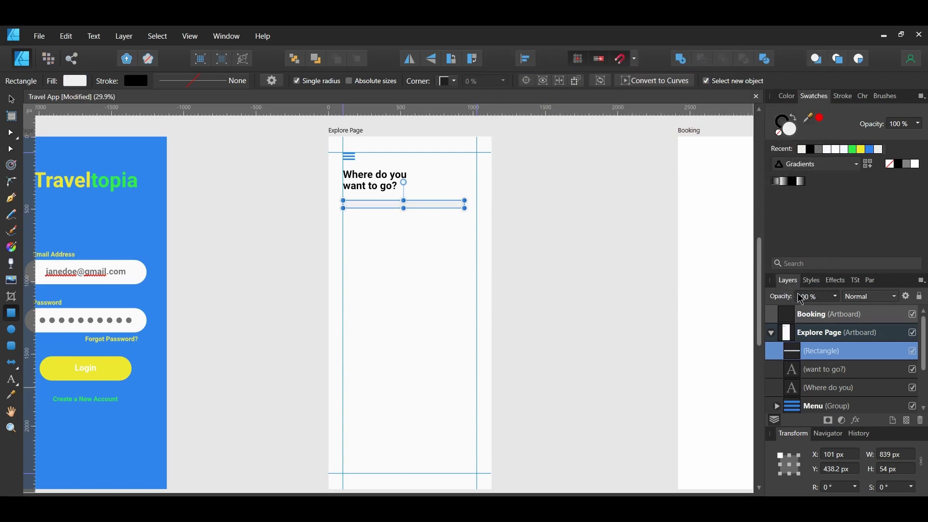
click(918, 124)
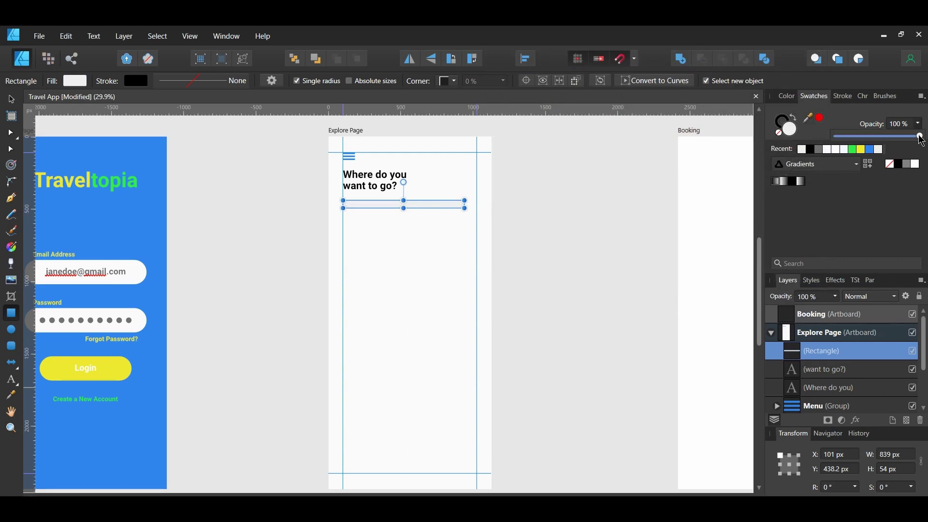
drag(920, 138, 887, 146)
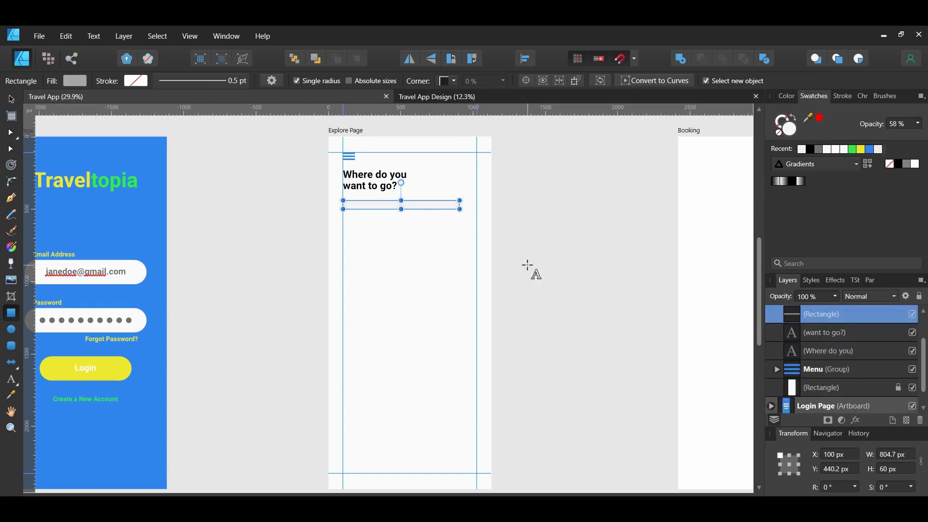
Add the bold black placeholder text "Search" at the left end of the search bar.
key(t)
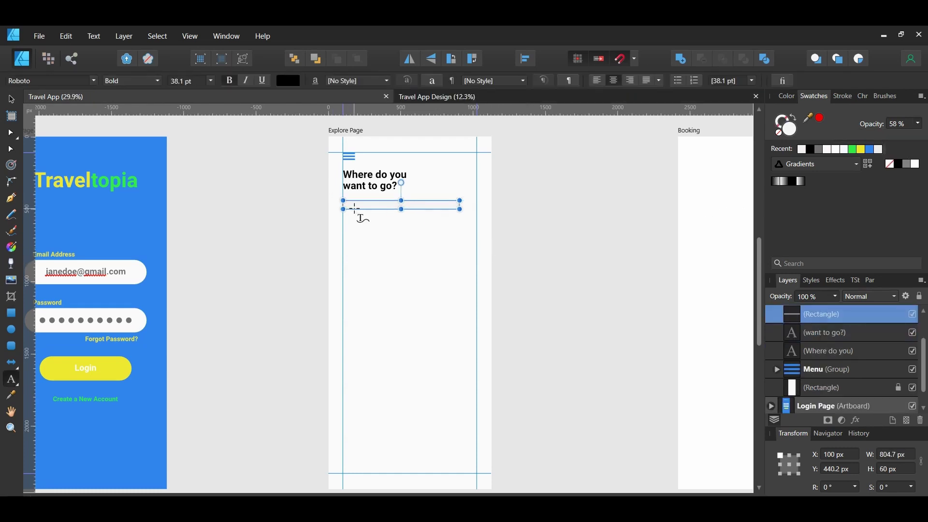
drag(354, 211, 351, 201)
text(Search)
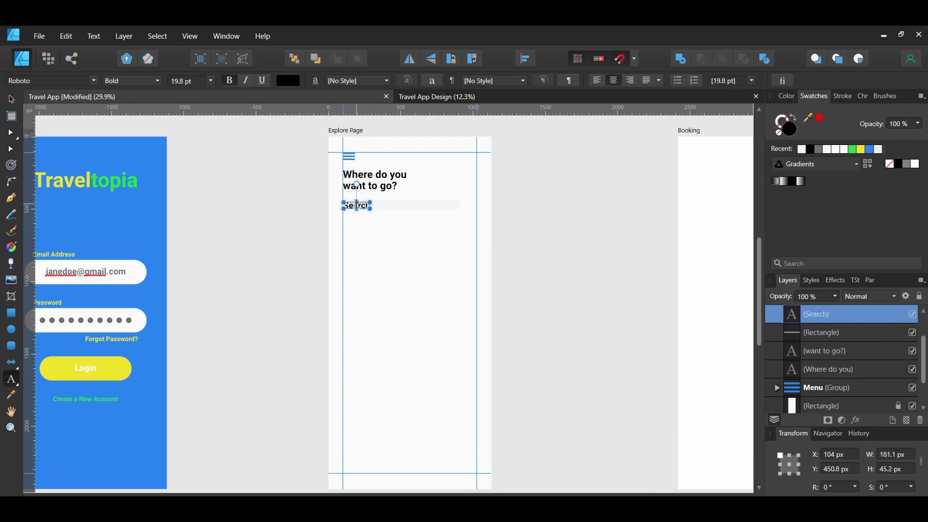
Set the Search placeholder text to 12 pt and 40% opacity inside the search bar.
double_click(357, 205)
click(920, 126)
drag(919, 135, 884, 142)
key(Escape)
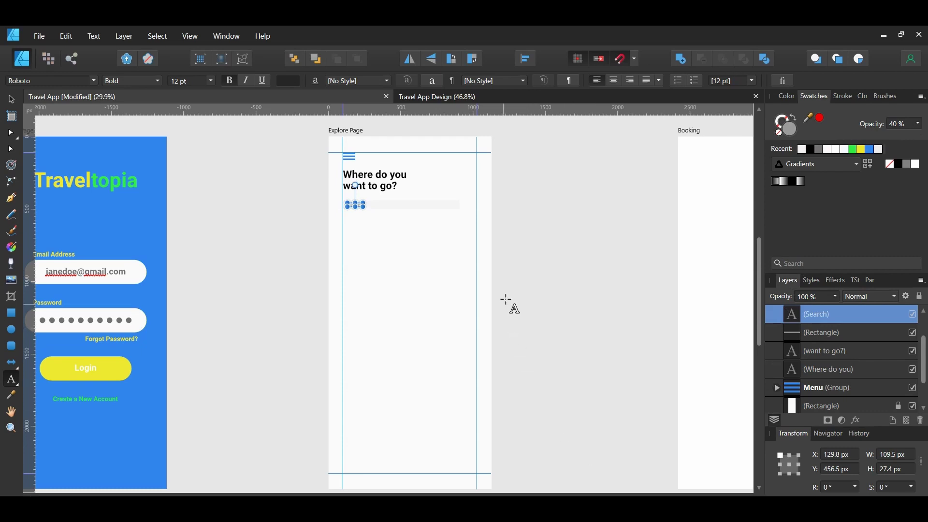
click(536, 289)
Set up the Ellipse tool with no fill and the stroke colour #C7C7C7.
click(11, 329)
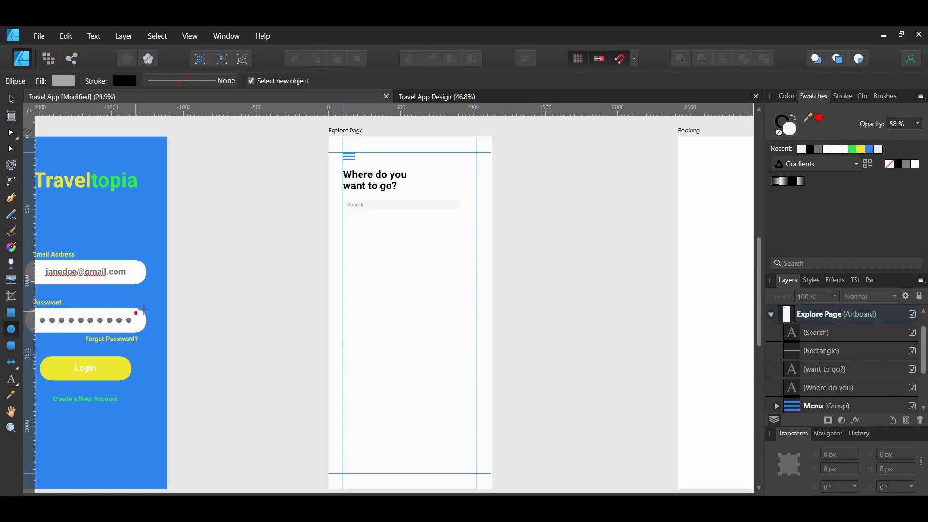
click(783, 136)
click(785, 124)
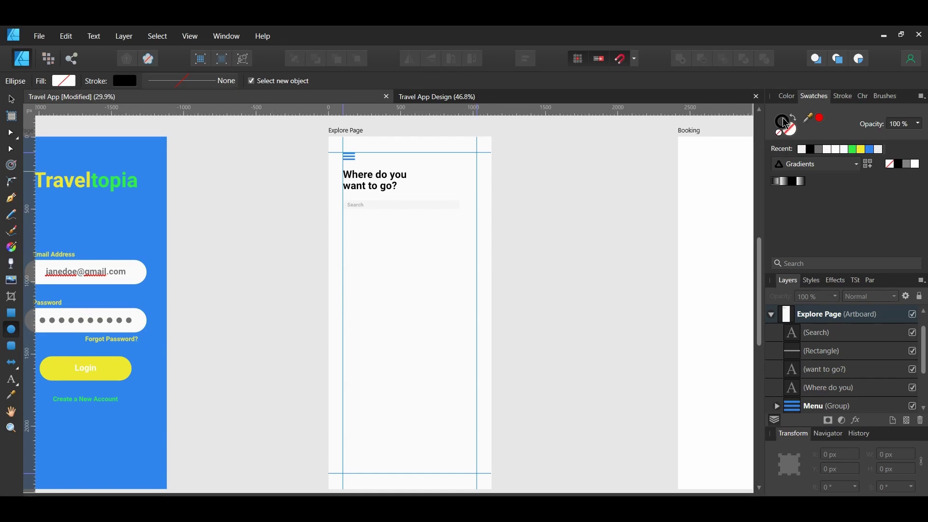
double_click(785, 124)
text(C7C7C7)
key(Return)
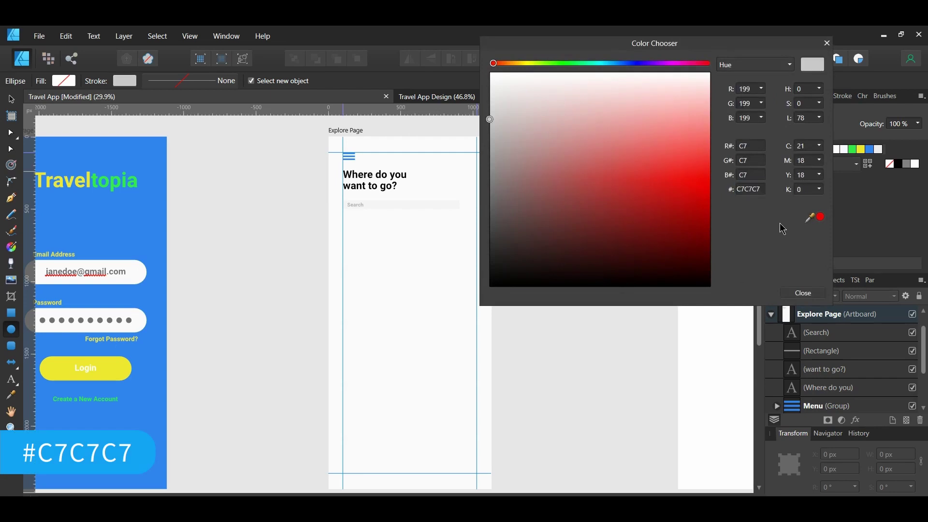
click(803, 294)
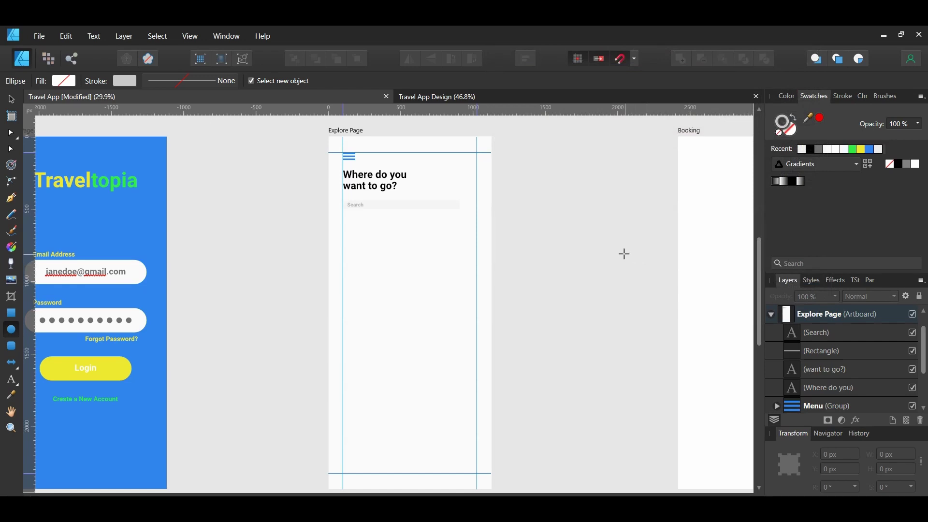
Set the stroke width to 0.8 pt and draw a small circle at the right end of the search bar for the magnifier icon.
click(195, 81)
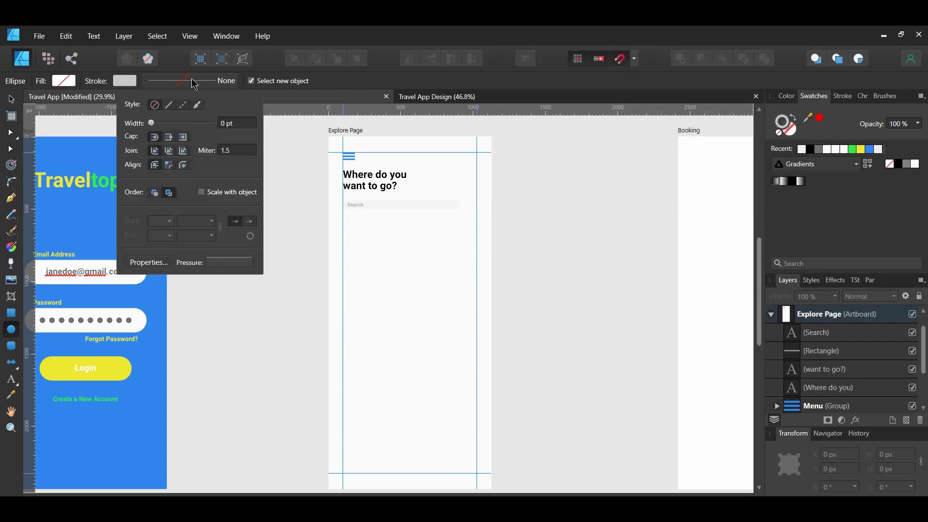
click(235, 123)
text(0.8)
key(Return)
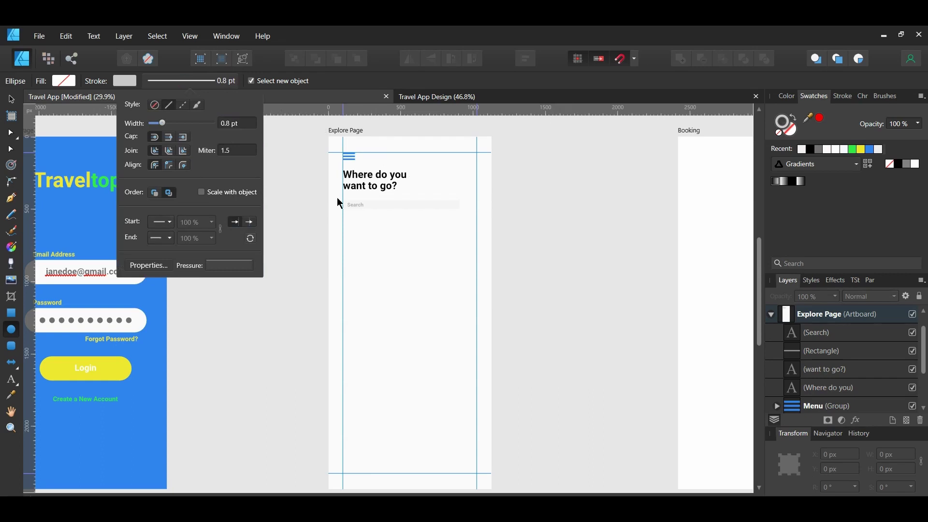
click(434, 205)
drag(437, 205, 459, 205)
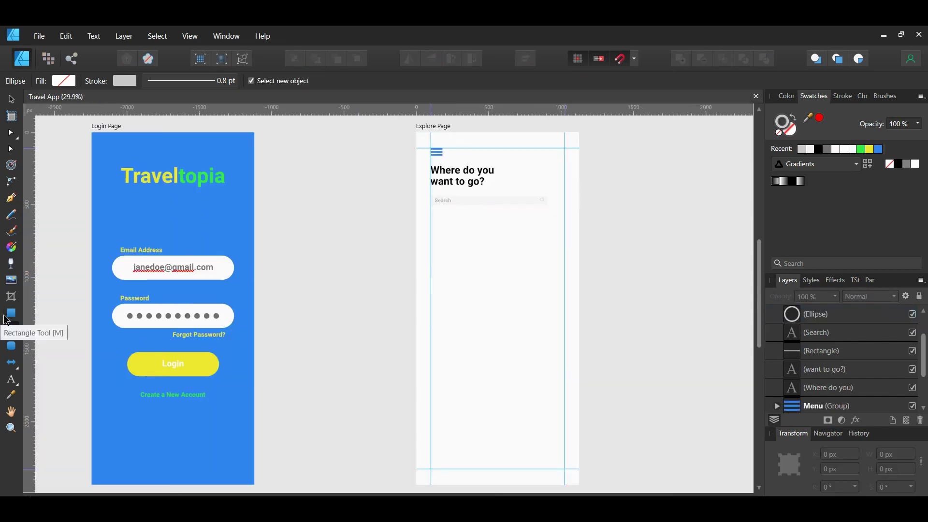
Draw the magnifier's thin slanted handle at the search bar's circle with the Rectangle tool, using a #C7C7C7 fill and no stroke.
click(10, 313)
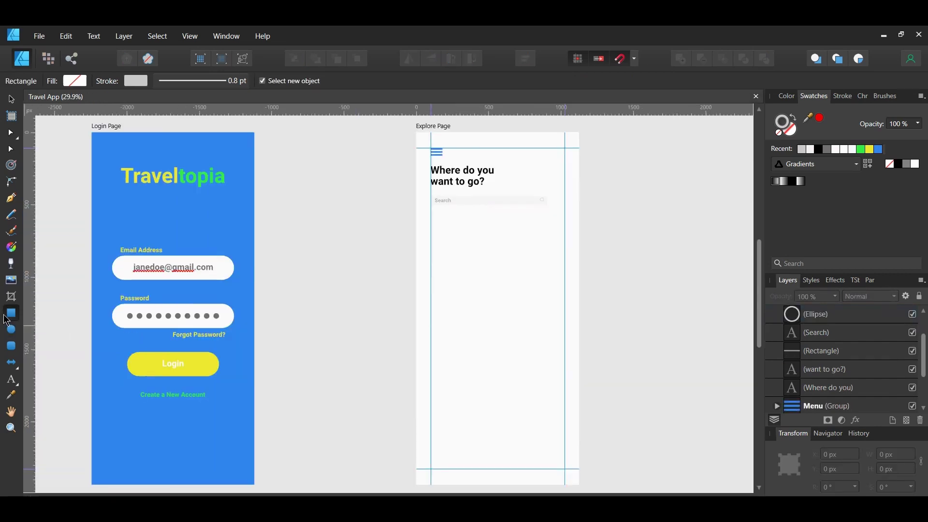
scroll(554, 207, up, 5)
drag(553, 207, 556, 230)
drag(554, 190, 535, 198)
drag(550, 214, 561, 211)
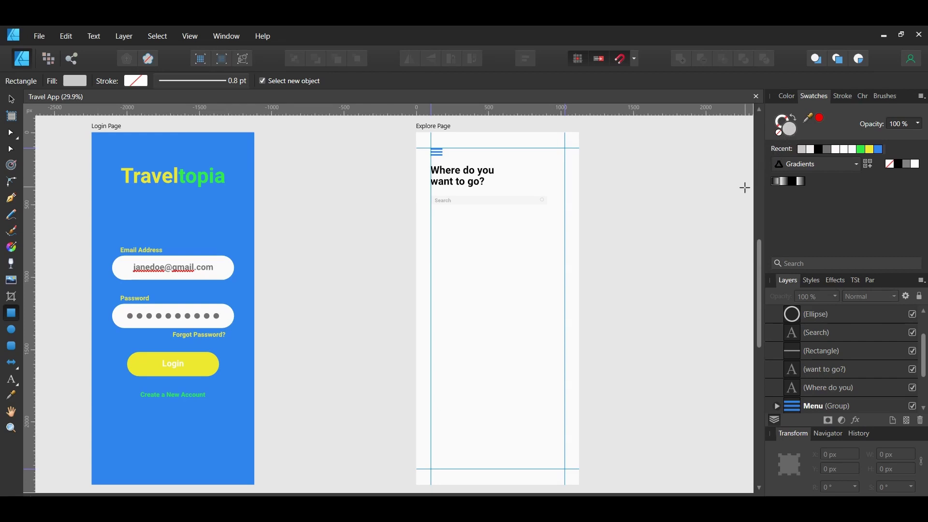
double_click(794, 134)
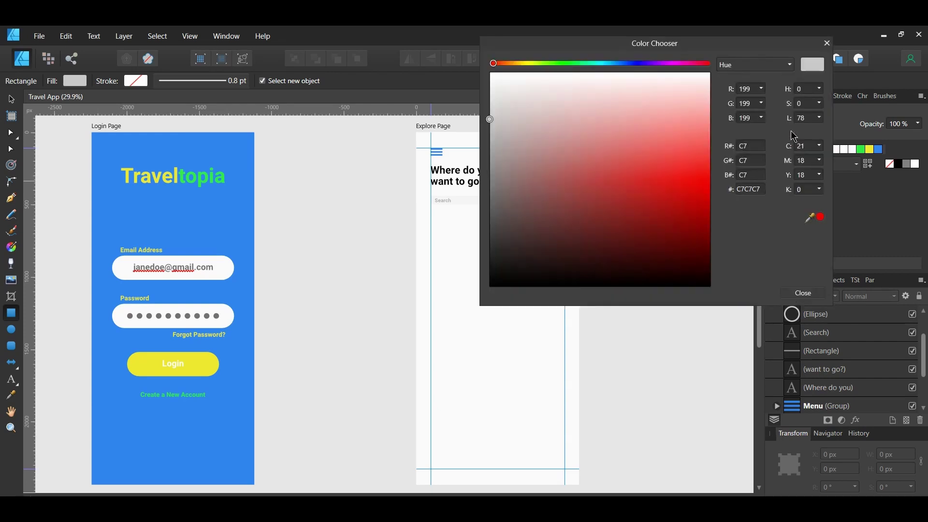
click(826, 43)
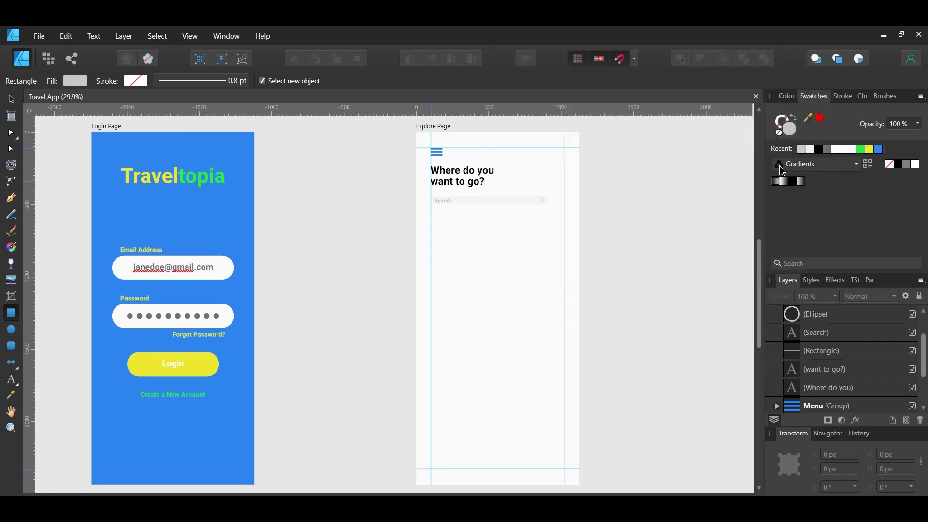
Group the magnifier's circle and handle and name the group "Search icon".
drag(607, 209, 489, 178)
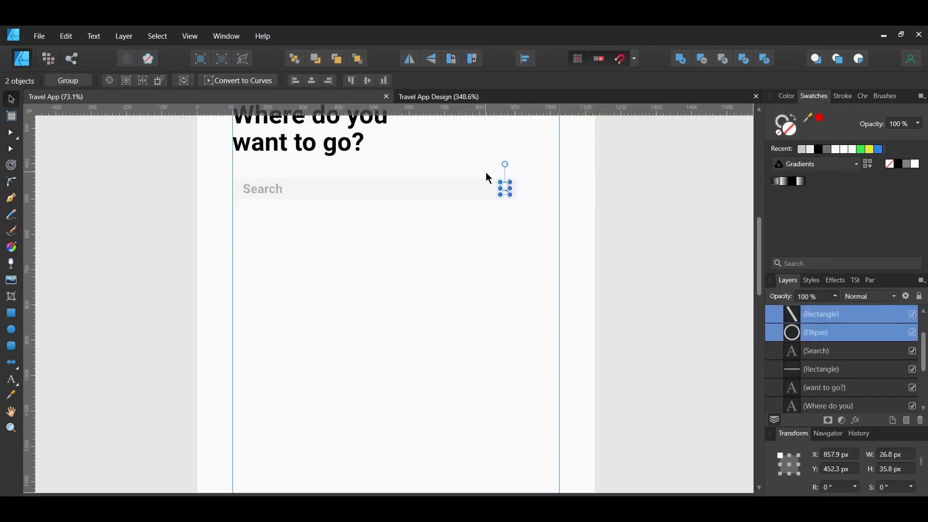
key(ctrl+g)
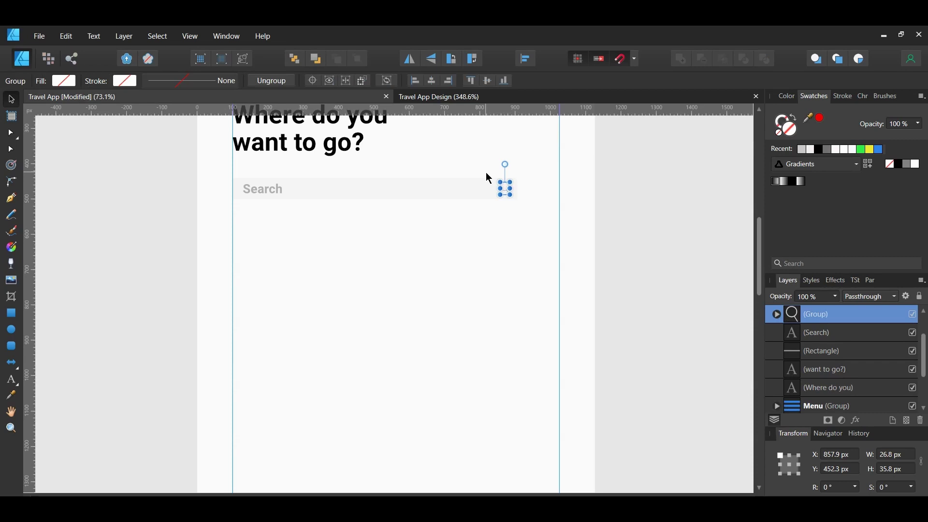
double_click(836, 314)
text(Search Icon)
key(Return)
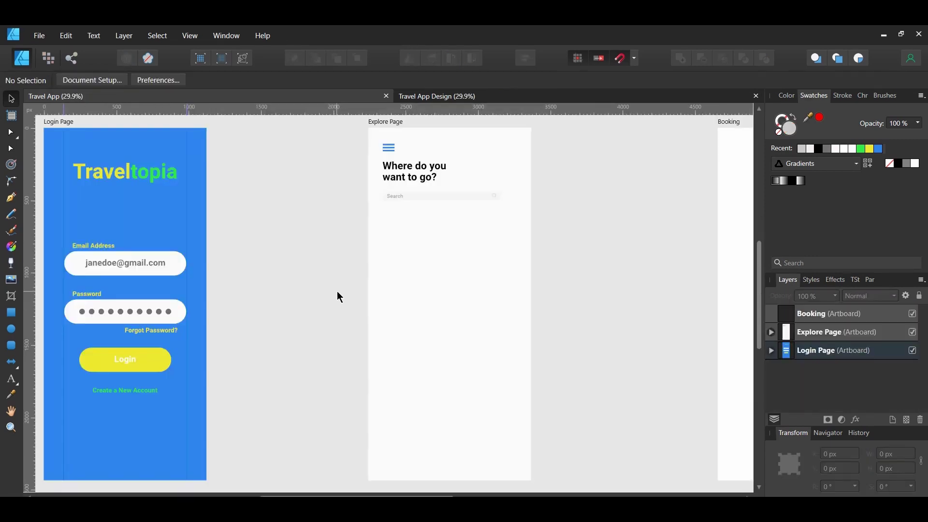
Duplicate the "want to go?" text below the search bar and change the copy's wording to "Recommended Places".
click(402, 179)
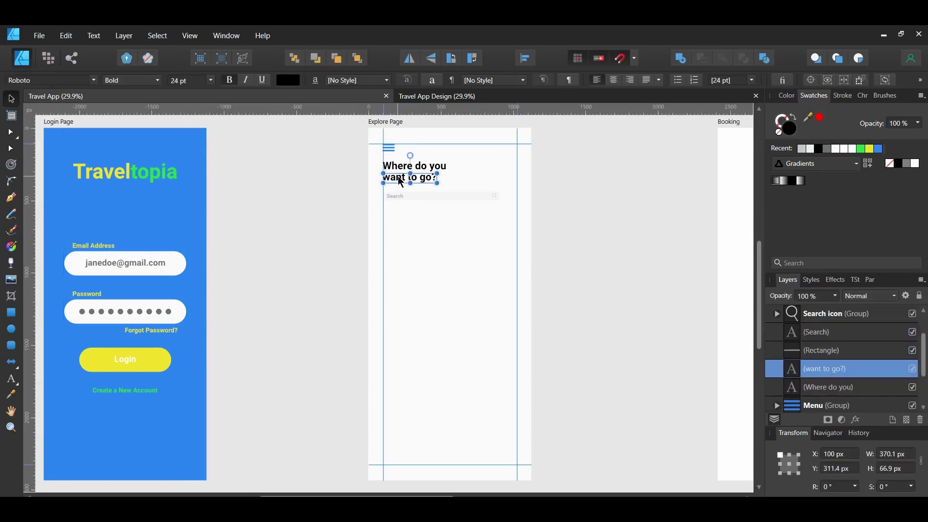
drag(401, 181, 397, 216)
triple_click(419, 211)
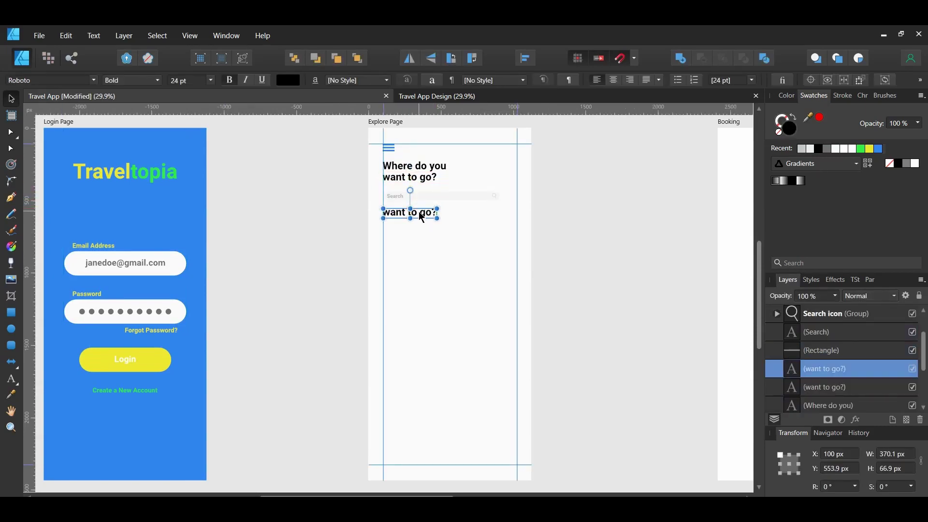
text(Recommended Places)
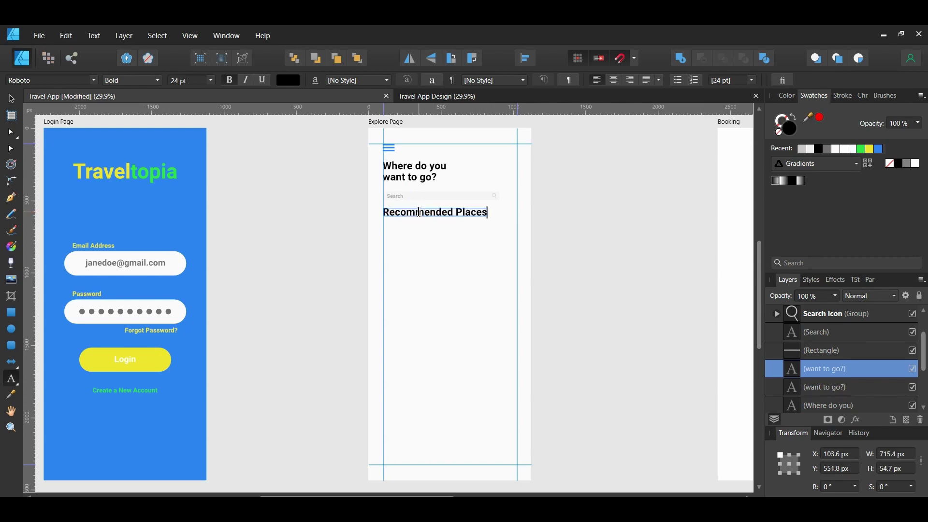
Set the "Recommended Places" heading to 18 pt and position it on the left margin guide, slightly lower beneath the search bar.
triple_click(419, 212)
click(188, 80)
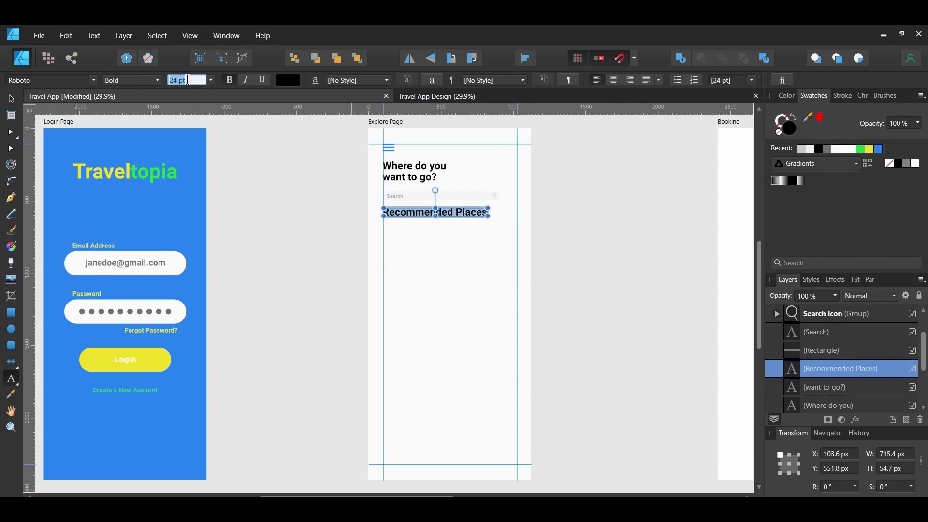
text(18)
key(Return)
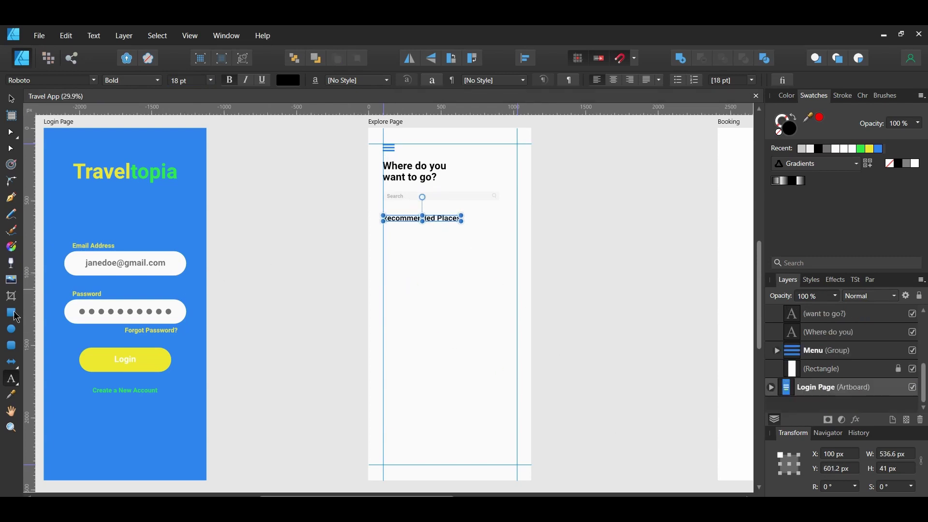
Draw a rectangle about 184 × 194 px below the "Recommended Places" heading at the left margin guide and remove its fill.
click(14, 314)
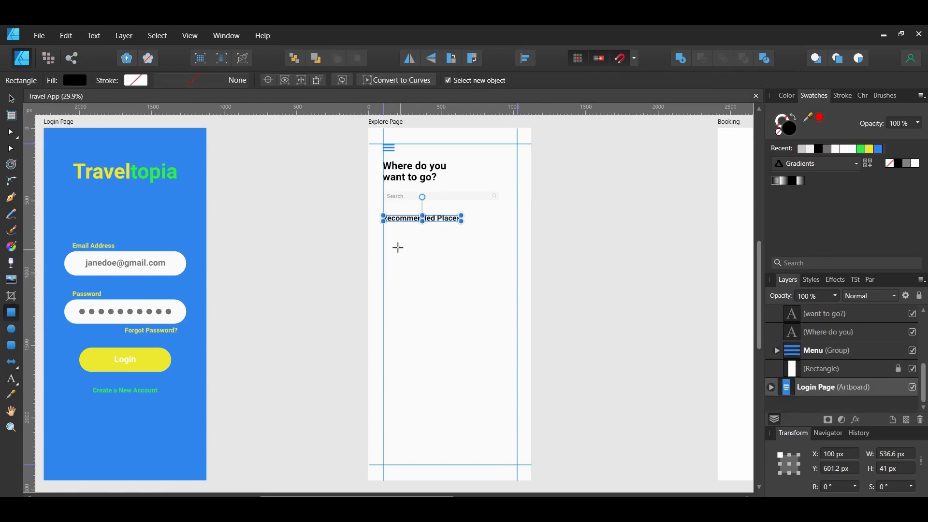
drag(389, 237, 410, 263)
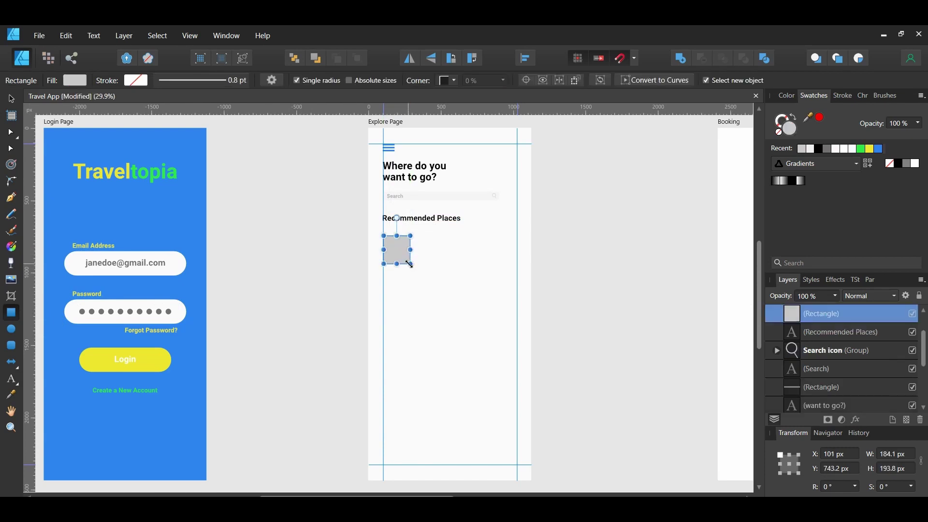
click(779, 132)
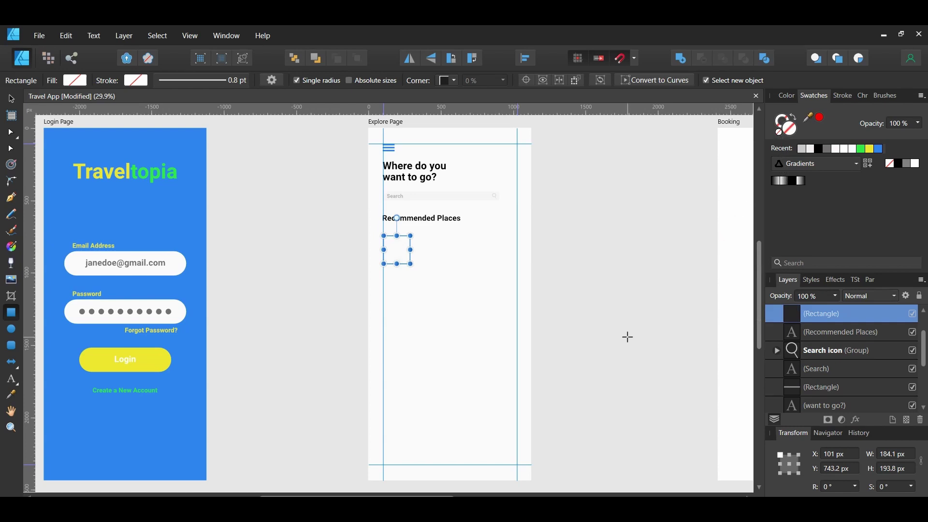
Give the rectangle rounded corners of 15% and enlarge it to about 279 × 327 px.
click(452, 81)
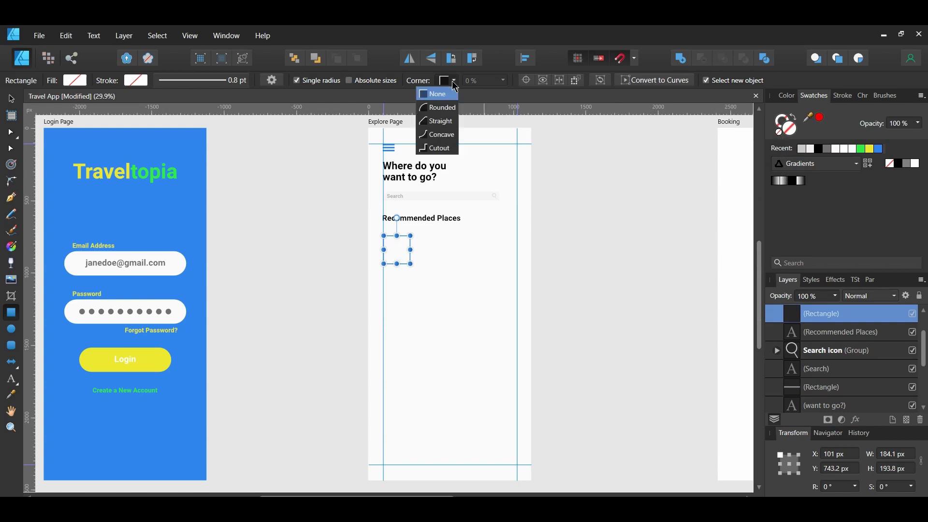
click(447, 108)
click(493, 80)
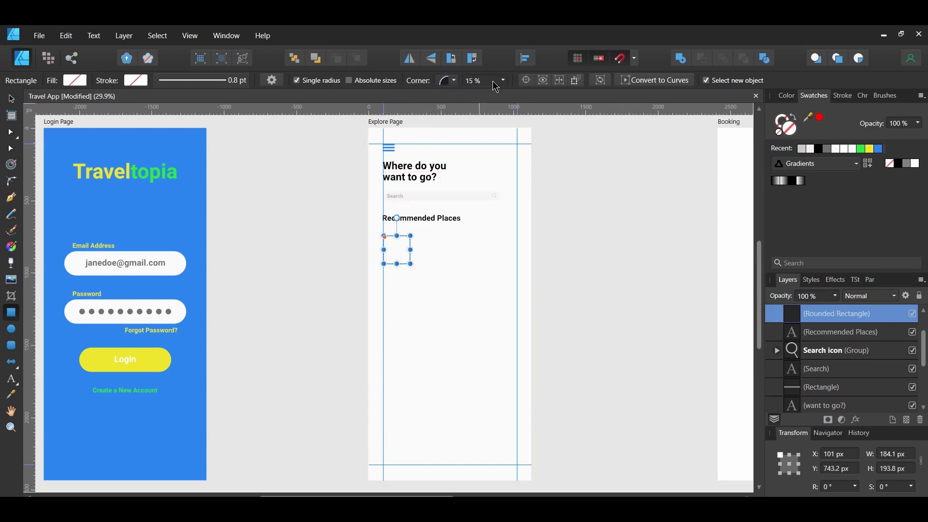
Place the tropical island photo ending in 753626 on the Explore Page and clip it inside the rounded rectangle.
click(39, 36)
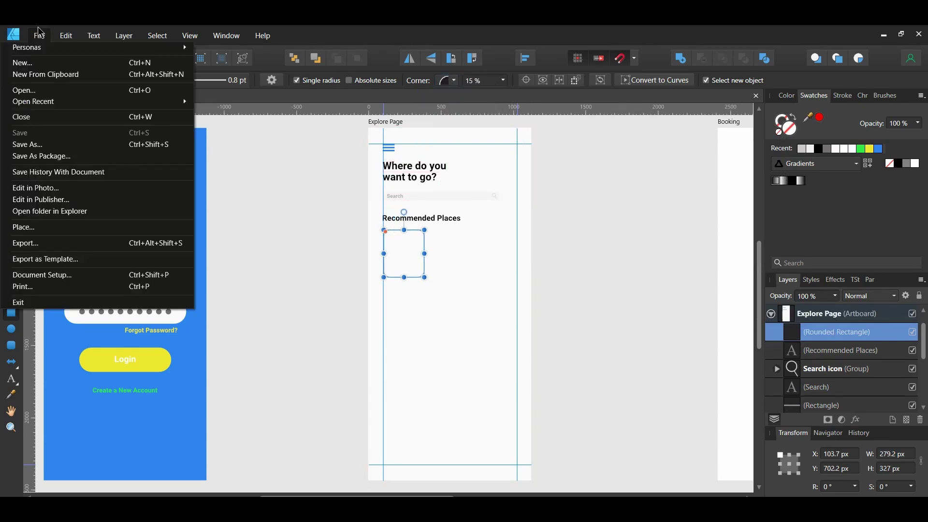
click(72, 90)
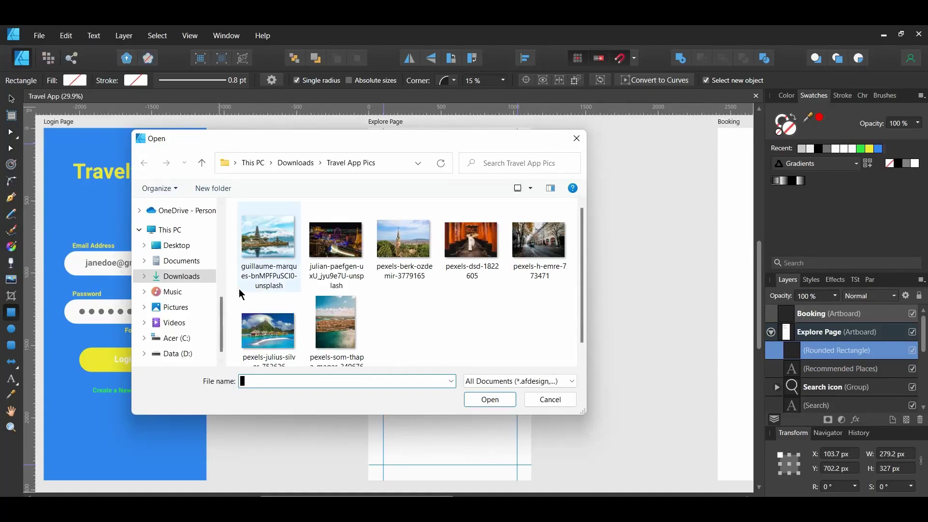
double_click(260, 330)
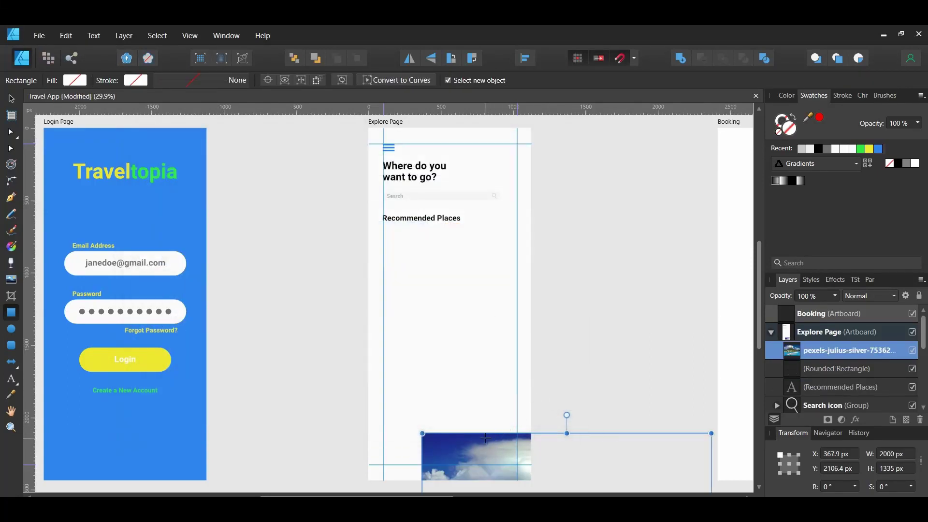
drag(486, 437, 454, 257)
drag(821, 351, 821, 370)
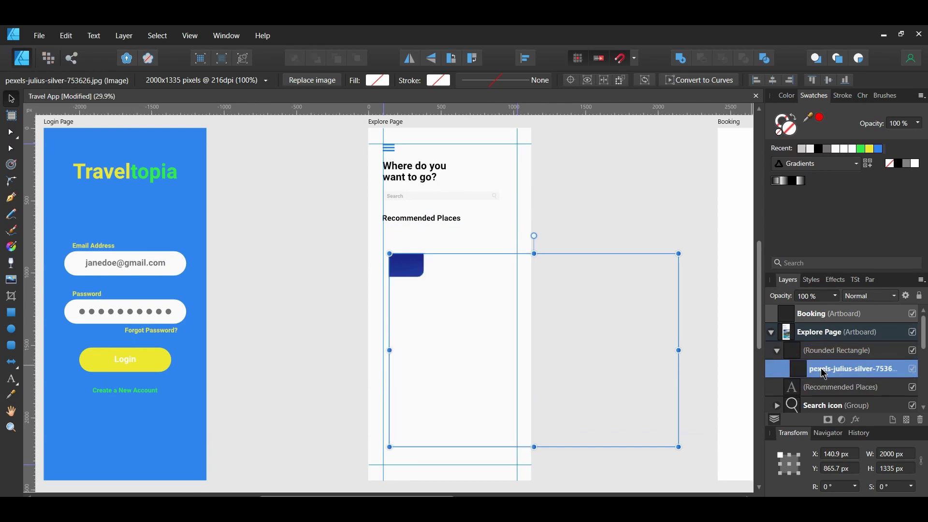
Scale the island photo proportionally to about 547 × 365 px and position its mountain and huts within the rounded frame.
drag(441, 312, 411, 248)
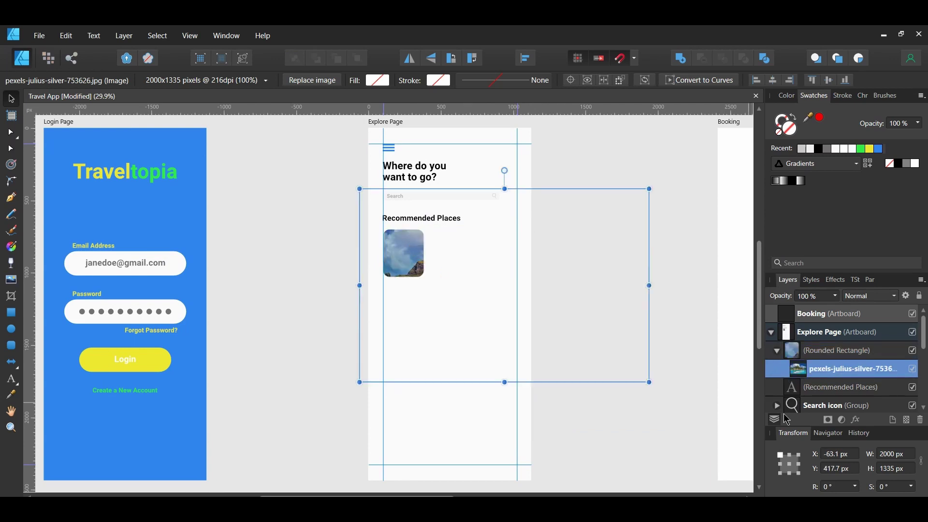
click(921, 461)
drag(649, 382, 497, 315)
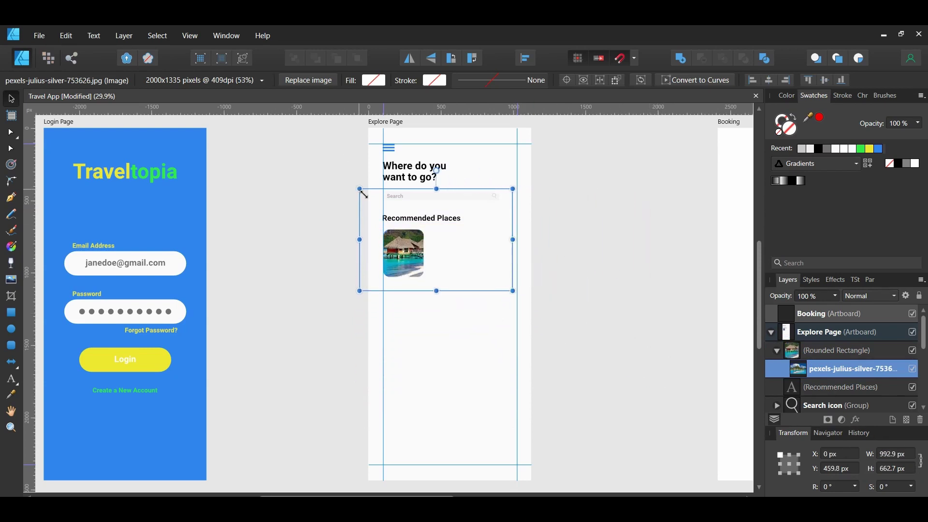
drag(363, 193, 375, 224)
click(447, 314)
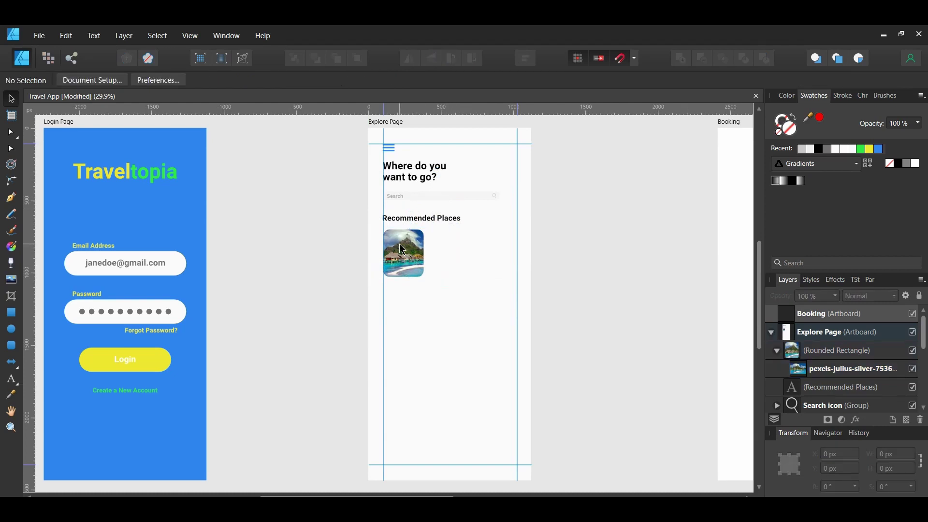
Duplicate the island photo card twice to form an evenly spaced row of three, and label the first card's layer "Bali".
click(405, 255)
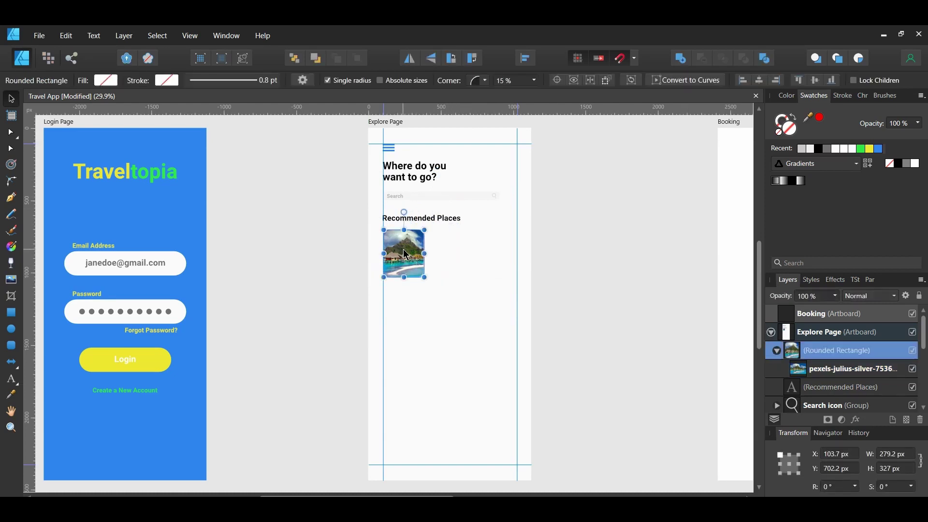
drag(406, 255, 452, 252)
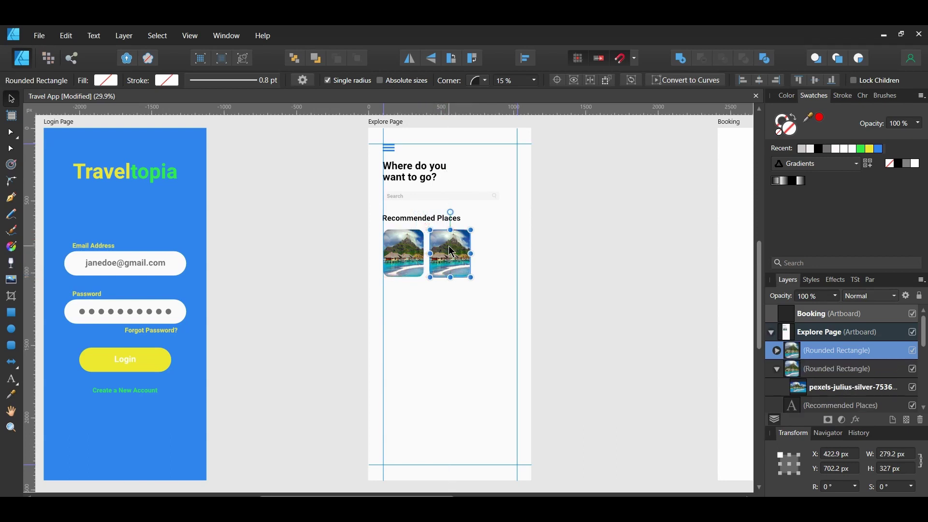
key(ctrl+j)
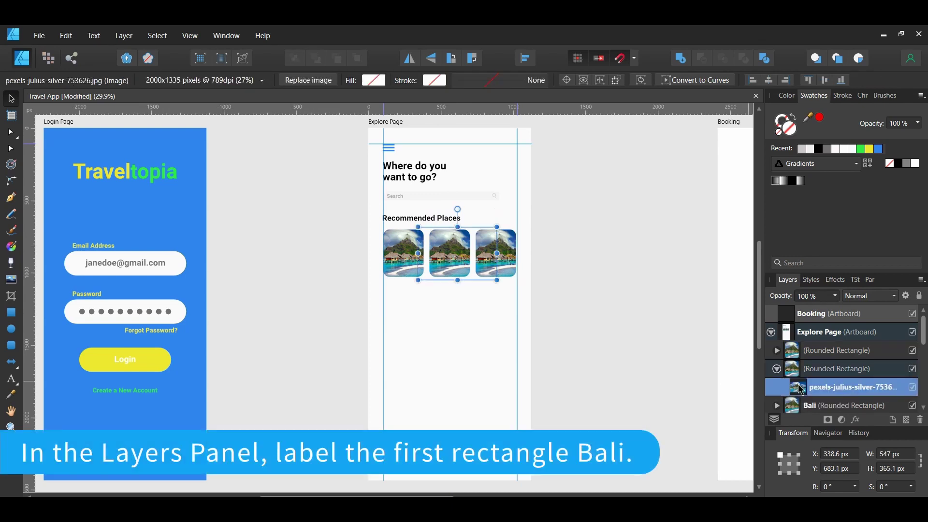
Delete the island photo from inside the second and third cards, keeping their empty rounded rectangles.
key(Delete)
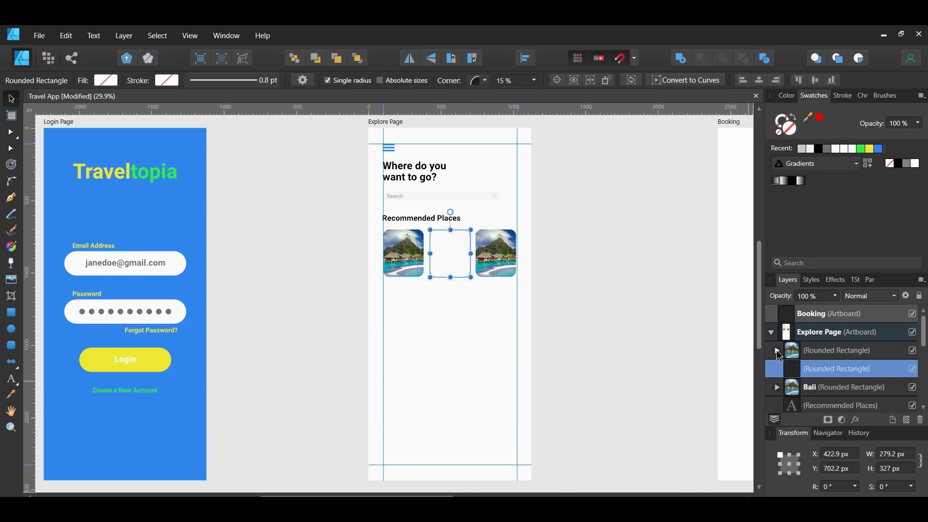
click(776, 351)
click(796, 371)
key(Delete)
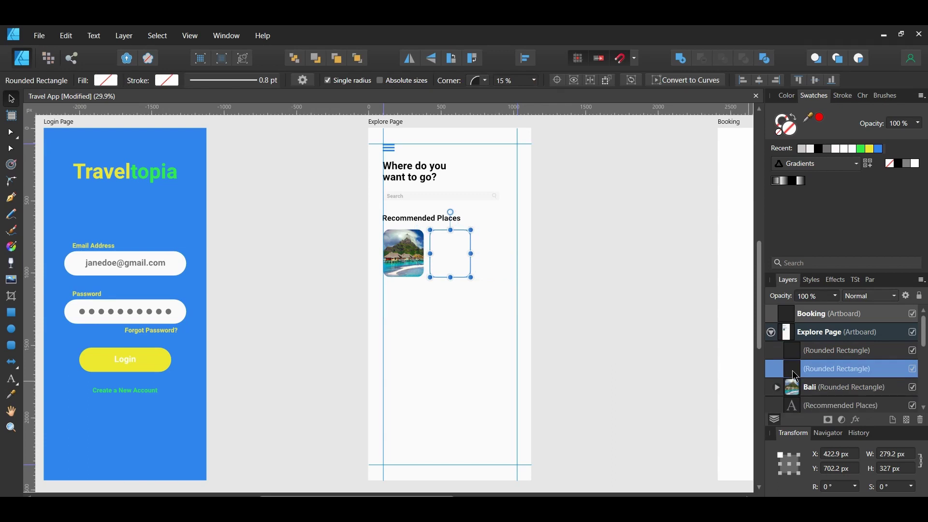
Place the image pexels-dsd-1822605 from the Travel App Pics folder near the lower end of the Explore Page.
click(38, 33)
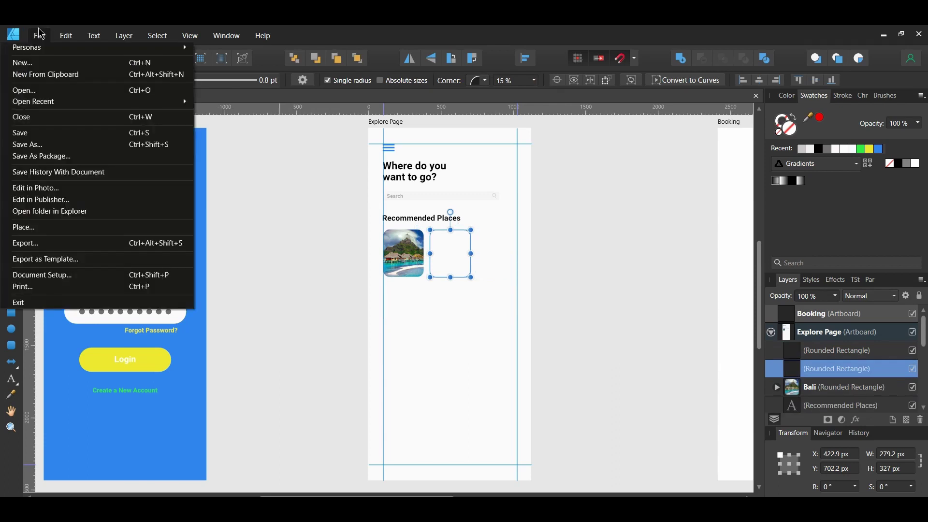
click(64, 92)
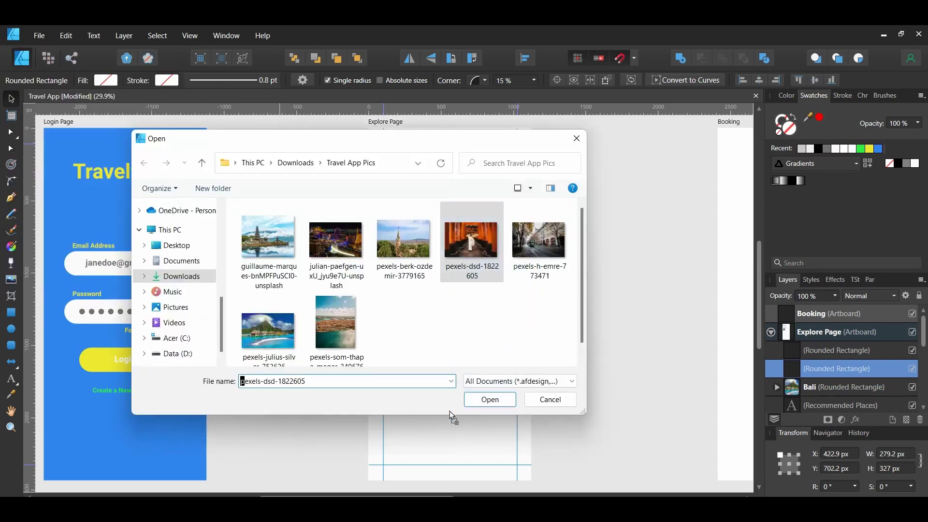
key(Return)
click(451, 428)
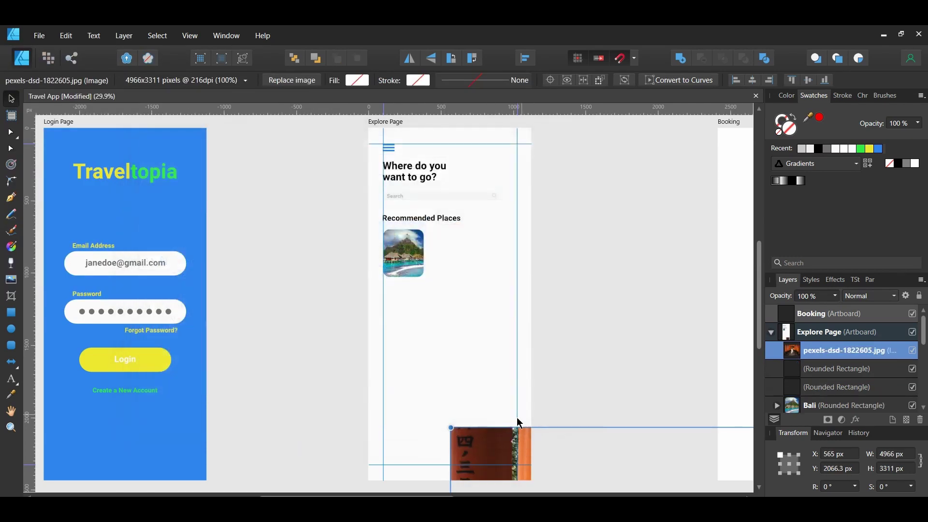
Clip the pexels-dsd-1822605 image inside the middle rounded rectangle and scale it to about 529 × 353 px to fill the card.
drag(498, 443, 451, 306)
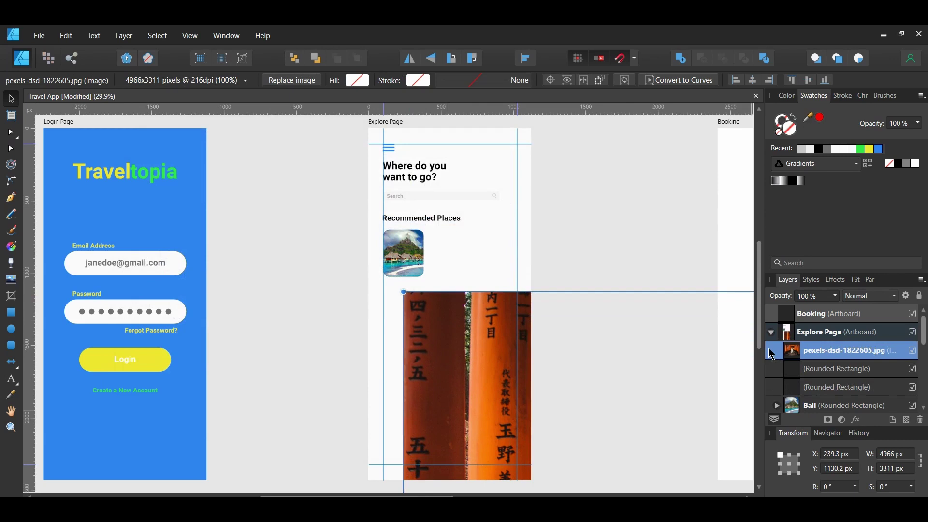
drag(772, 354, 810, 395)
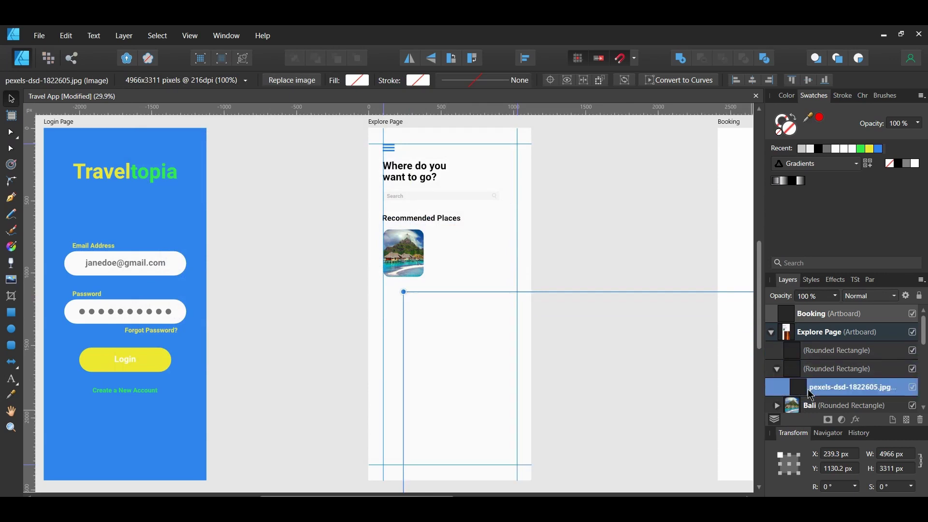
drag(303, 128, 570, 402)
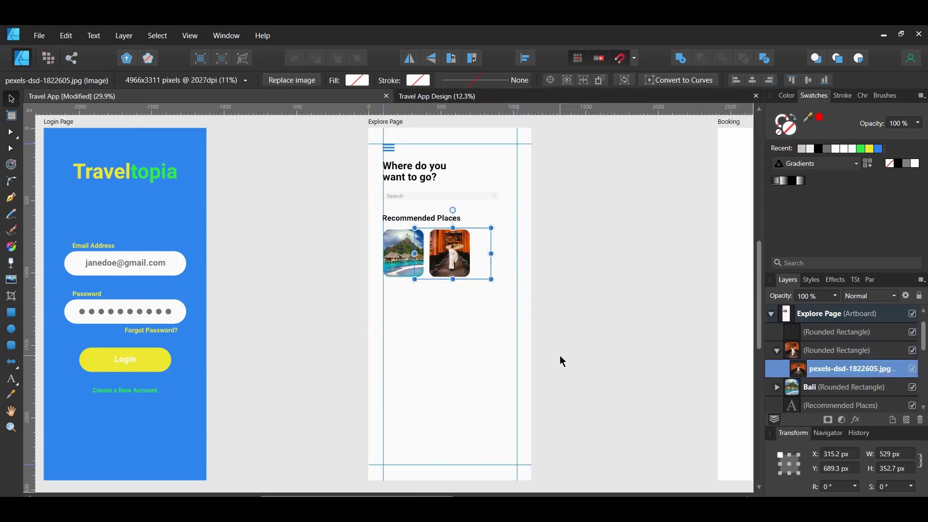
Label the middle card's rounded rectangle layer "Tokyo".
double_click(841, 350)
text(Tokyo)
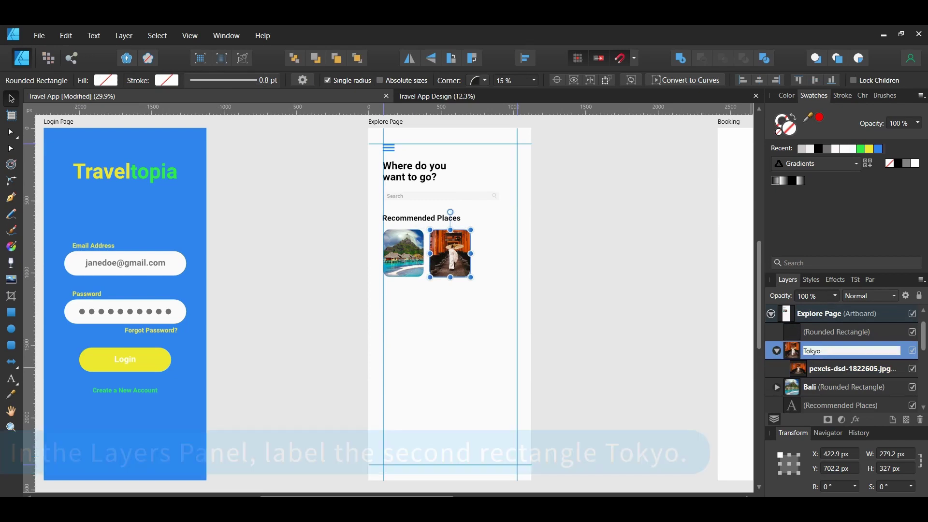
click(836, 331)
Place the image pexels-berk-ozdemir-3779165 from the Travel App Pics folder near the lower end of the Explore Page.
click(38, 38)
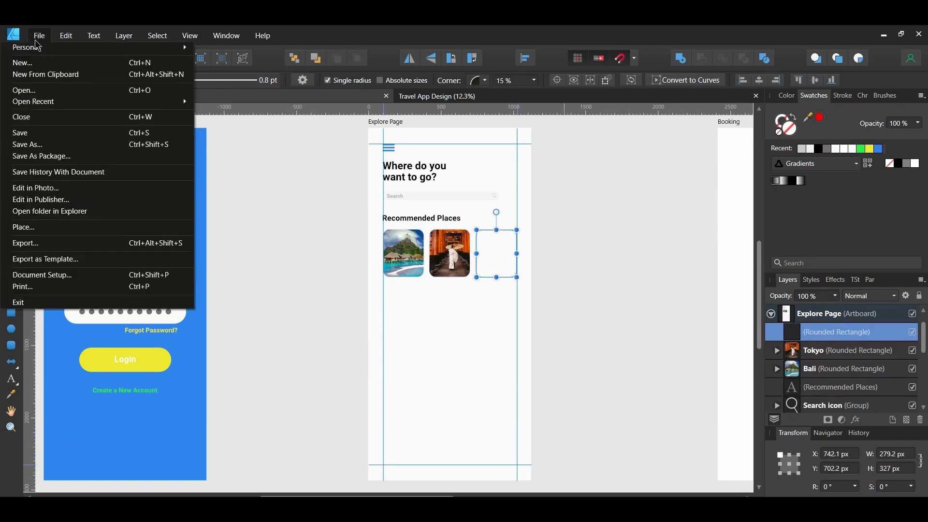
click(46, 91)
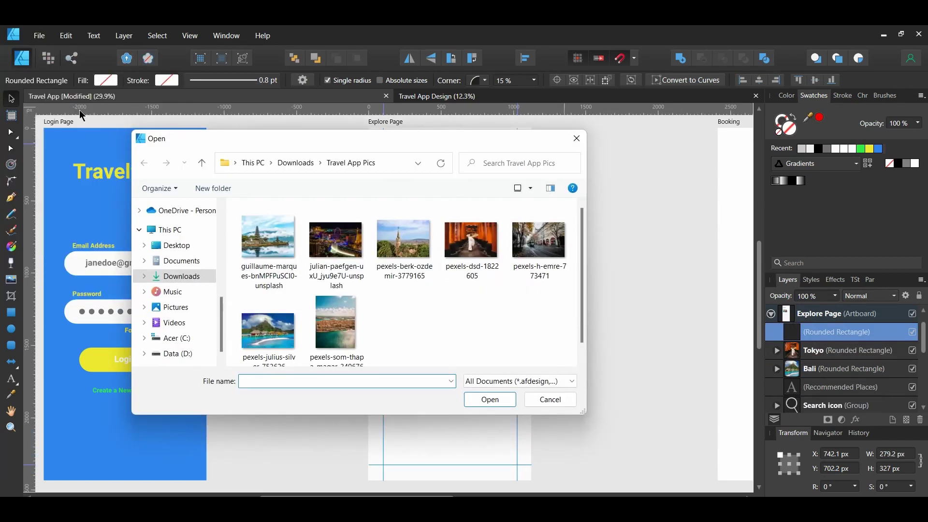
click(417, 196)
drag(418, 196, 448, 390)
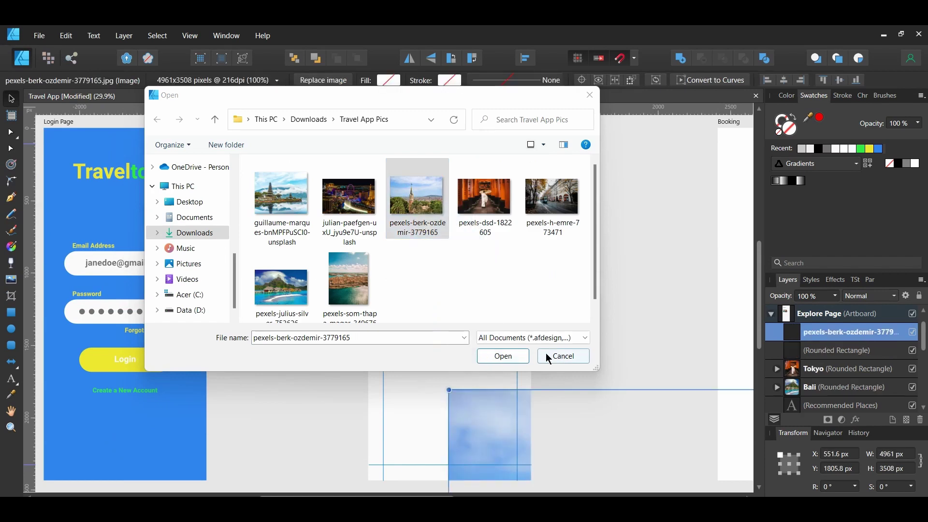
click(548, 356)
Clip the pexels-berk-ozdemir-3779165 image inside the third rounded rectangle, scale it to about 502 × 355 px to fill the card, and save.
drag(808, 336, 808, 351)
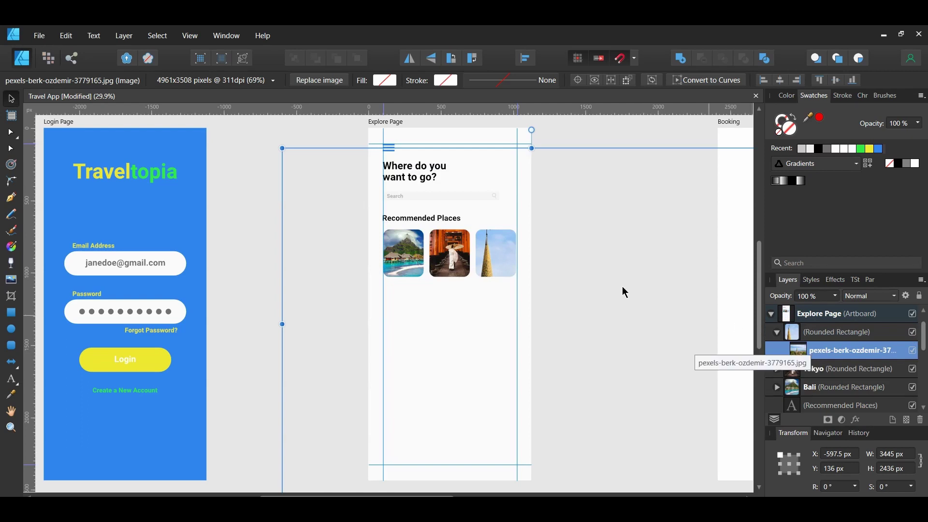
drag(284, 149, 556, 406)
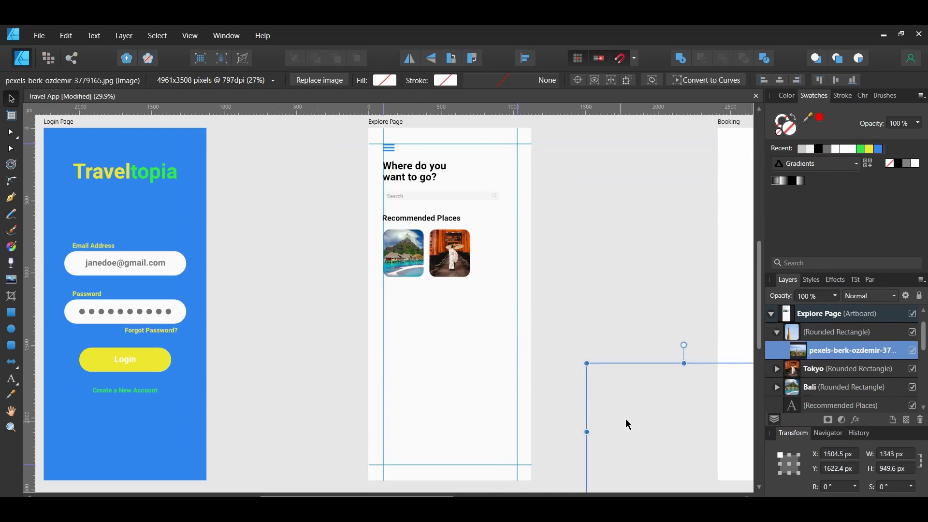
drag(627, 424, 440, 247)
drag(599, 327, 528, 278)
key(ctrl+s)
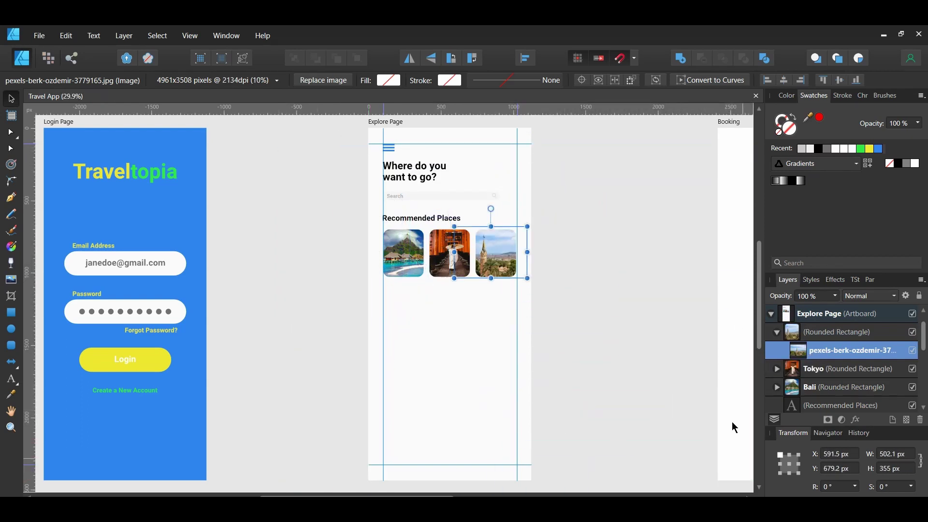
Label the third card's rounded rectangle layer "Barcelona" and collapse its contents.
double_click(846, 332)
text(B)
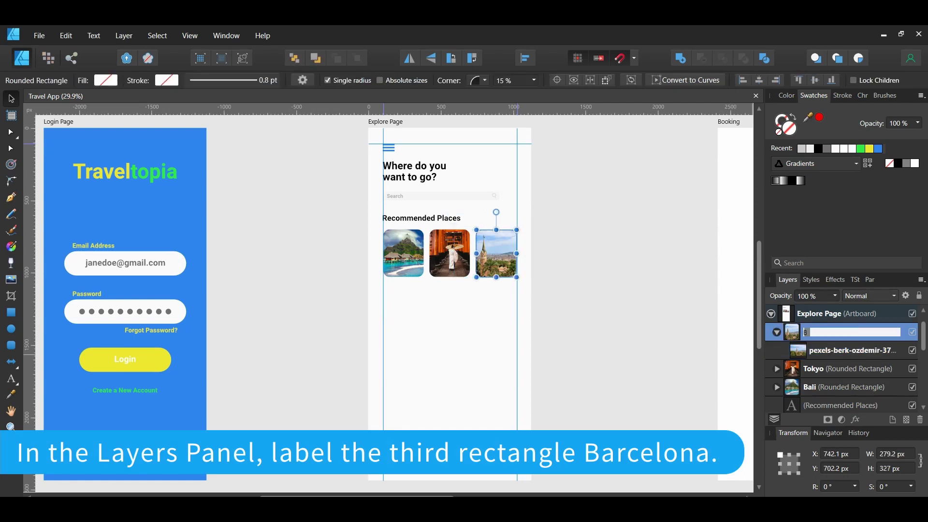
text(arcelona)
key(Return)
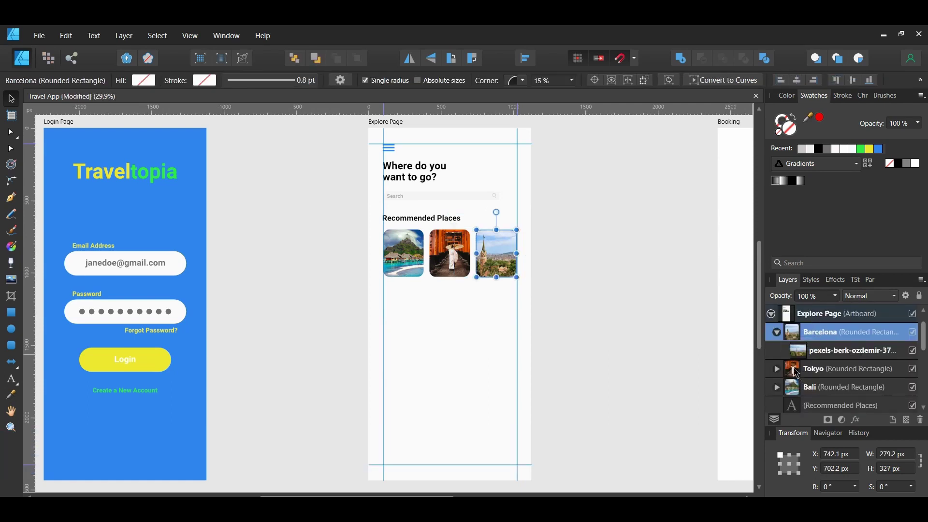
click(777, 332)
Add the white text "Bali" over the lower part of the island photo card.
key(t)
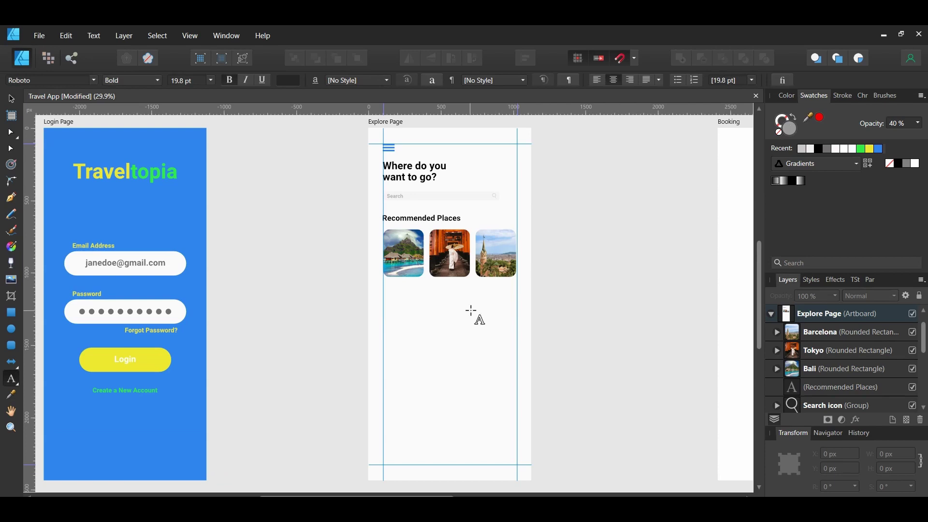
click(389, 270)
text(Bali)
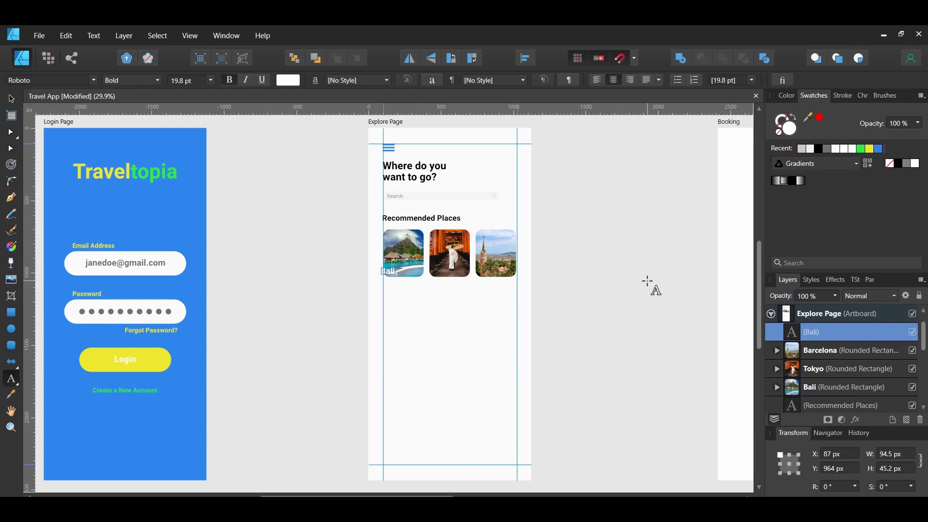
key(Escape)
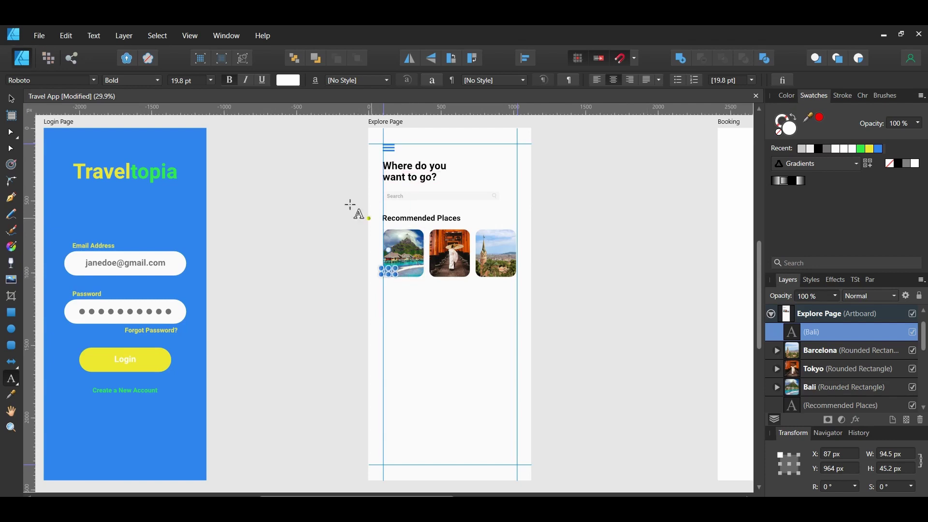
Format the "Bali" text as Montserrat Bold 12 pt and position it in the first card's lower-right corner.
click(70, 85)
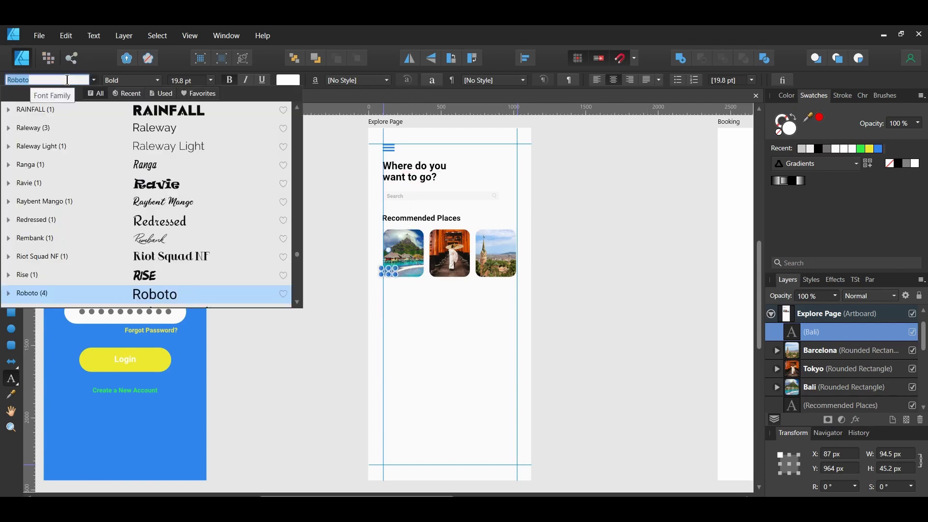
text(mont)
click(27, 169)
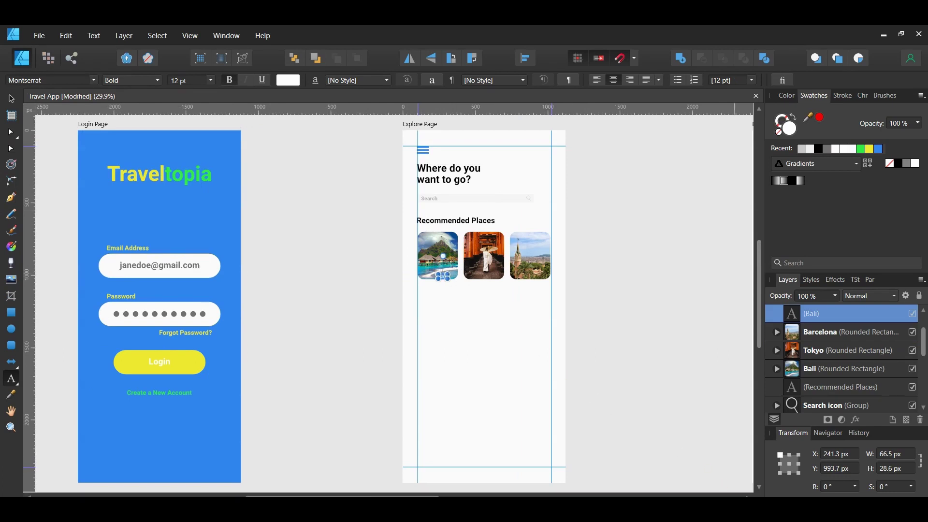
Duplicate the "Bali" text onto the middle card, change the copy to "Tokyo" in the lower-right corner, and save.
key(v)
drag(443, 281, 501, 278)
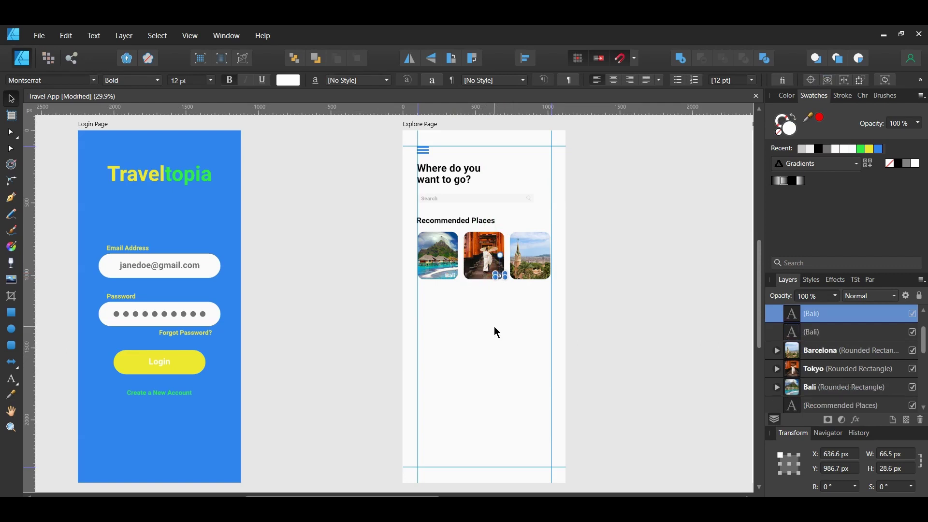
scroll(498, 274, up, 3)
double_click(491, 278)
text(Tokyo)
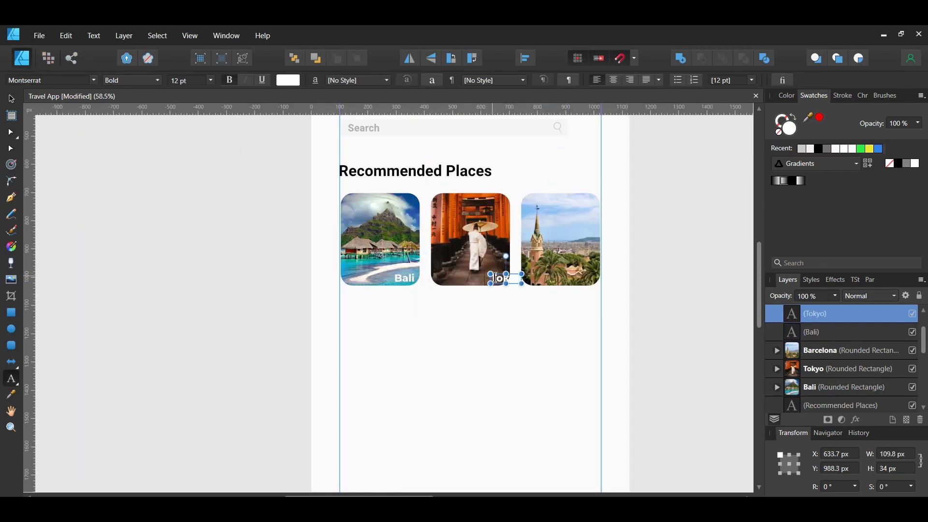
key(ctrl+s)
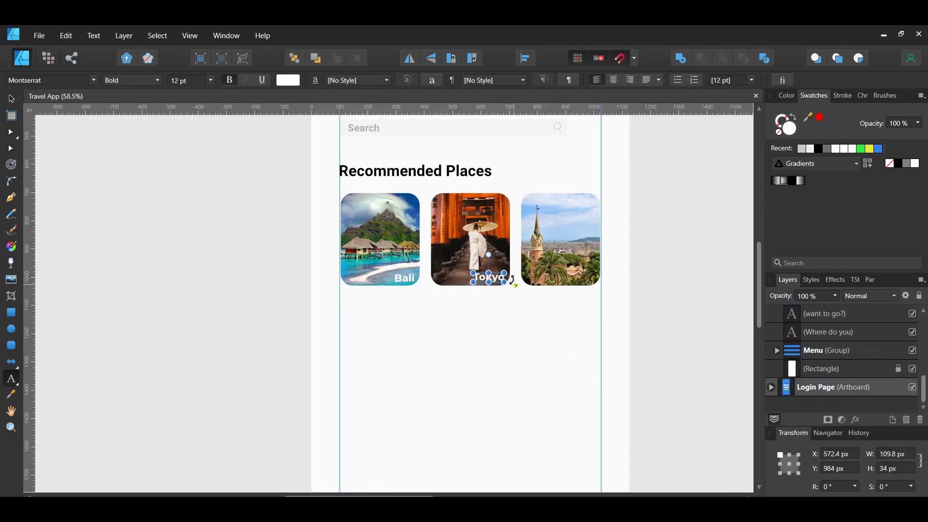
Duplicate the "Tokyo" text onto the third card and change the copy to "Barcelona" within the lower-right corner.
drag(501, 275, 591, 271)
double_click(582, 279)
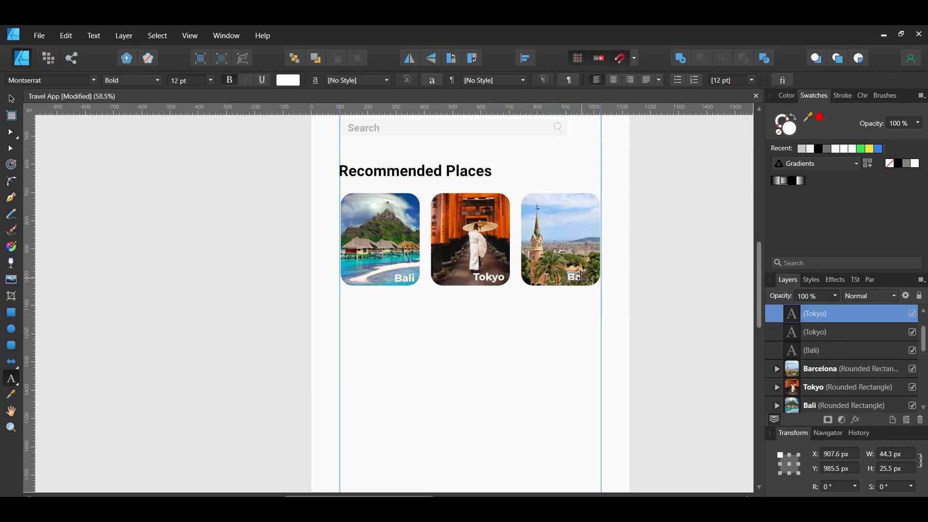
text(Barcelona)
key(Escape)
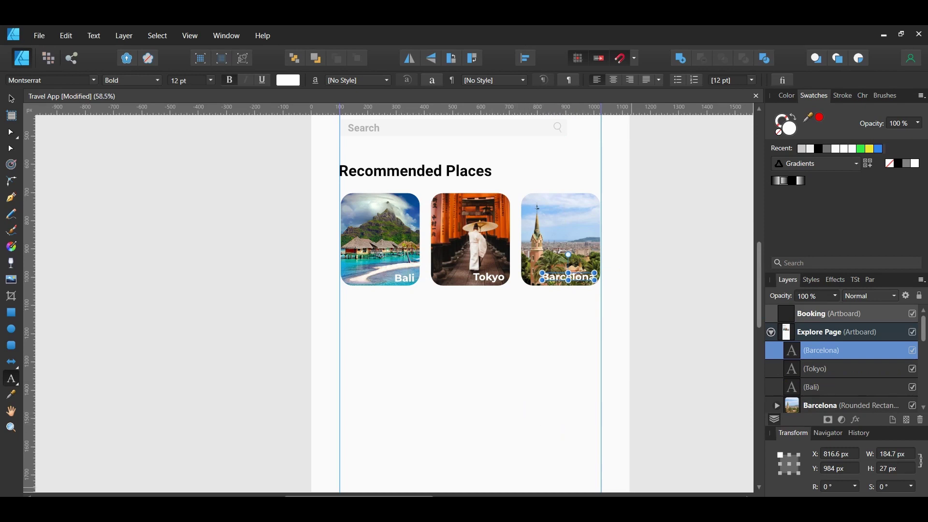
key(Escape)
Add a black 12 pt "See all" text opposite the Recommended Places heading, near the right margin guide.
drag(554, 167, 566, 177)
text(See All)
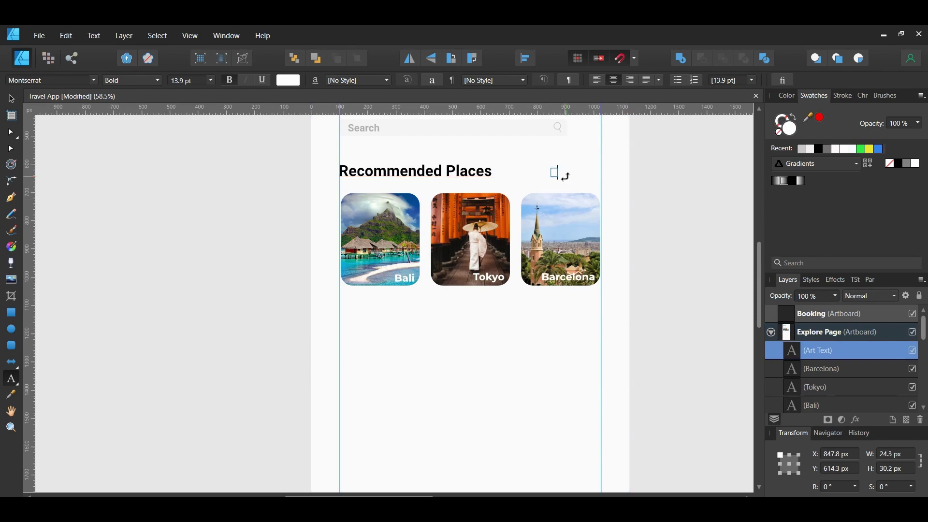
key(ctrl+a)
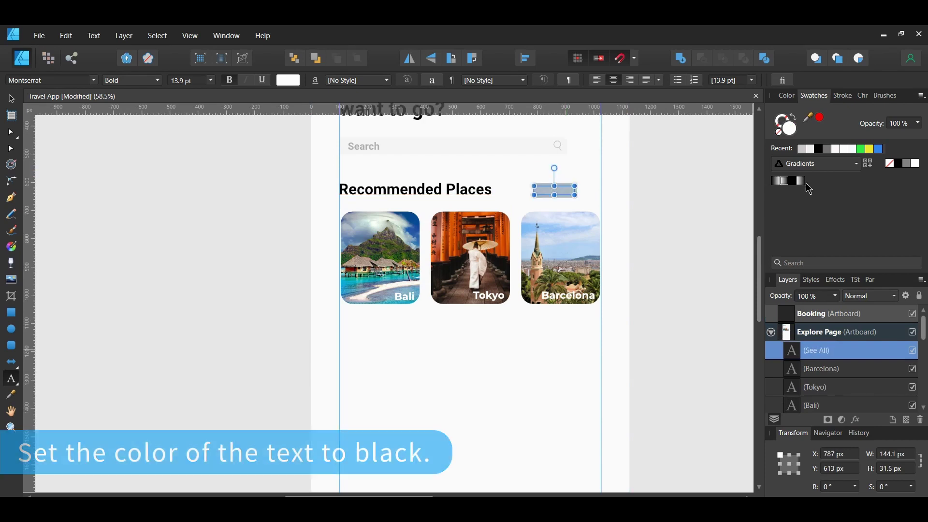
click(818, 148)
click(188, 85)
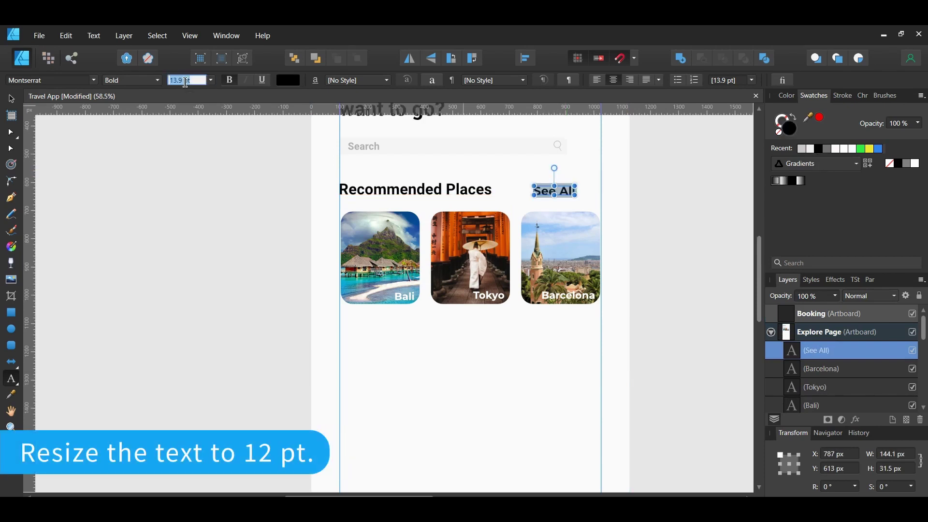
text(12)
key(Return)
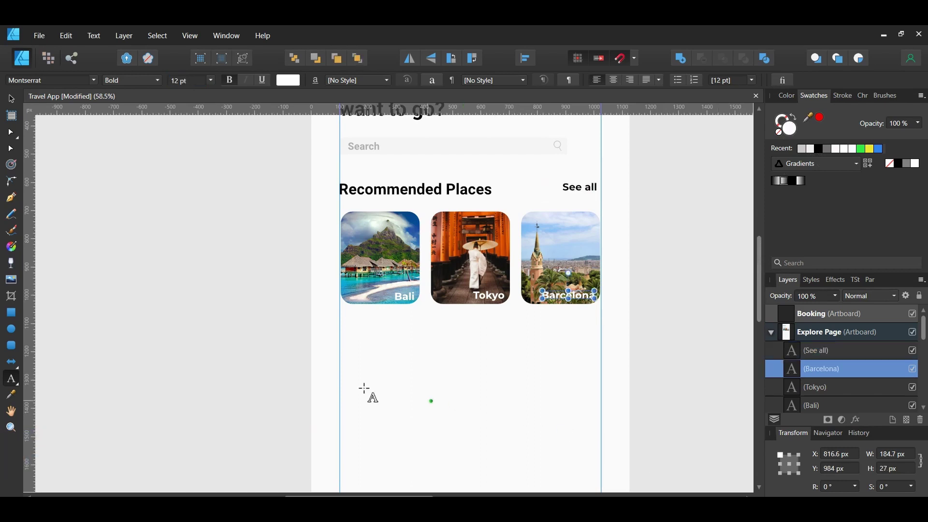
Draw a thin underline rectangle about 123 × 11 px beneath "See all" and fill it with green #30ED44.
click(11, 314)
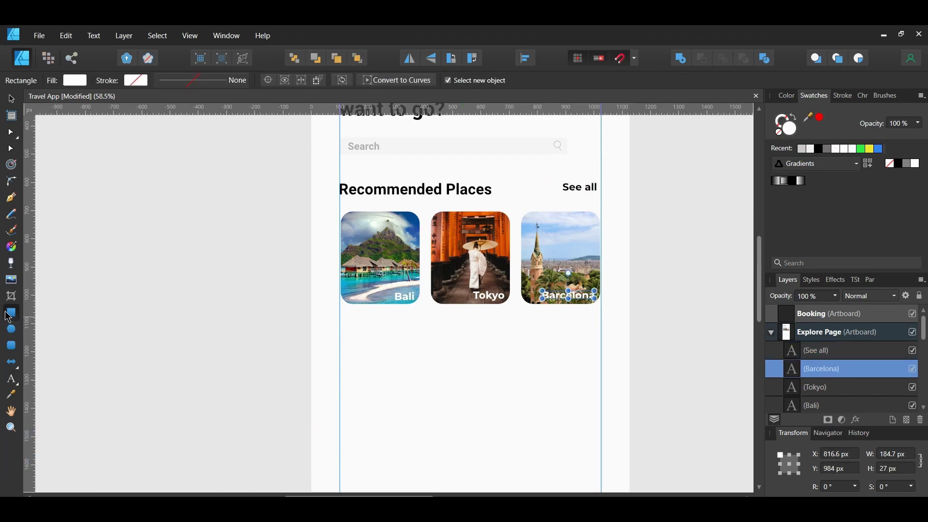
drag(561, 194, 596, 196)
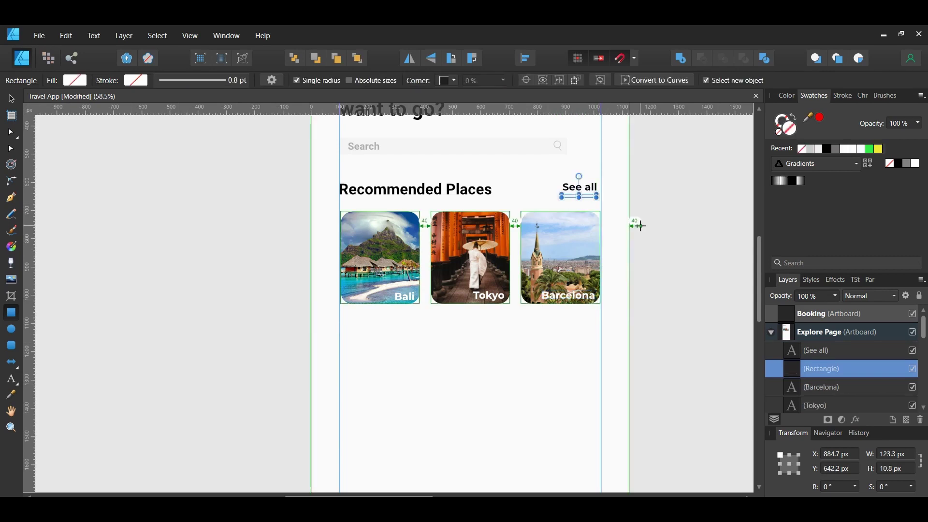
click(870, 150)
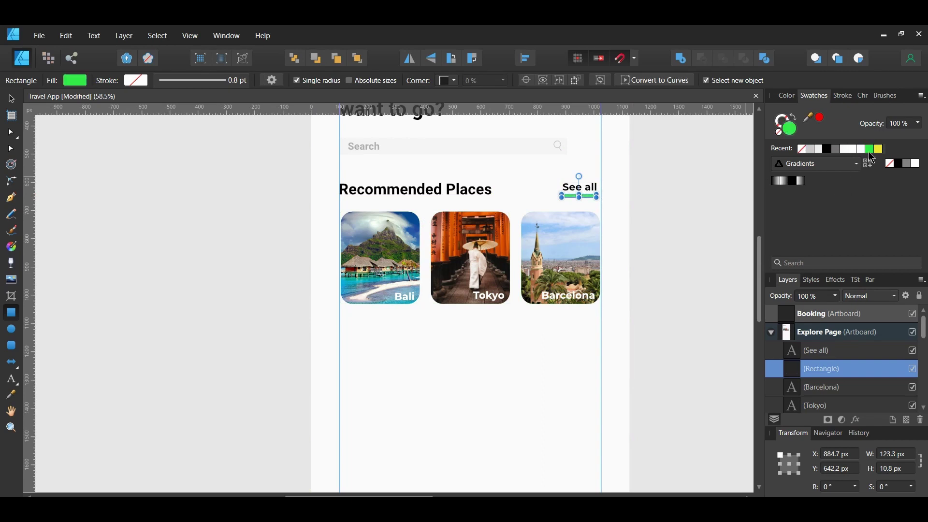
double_click(871, 154)
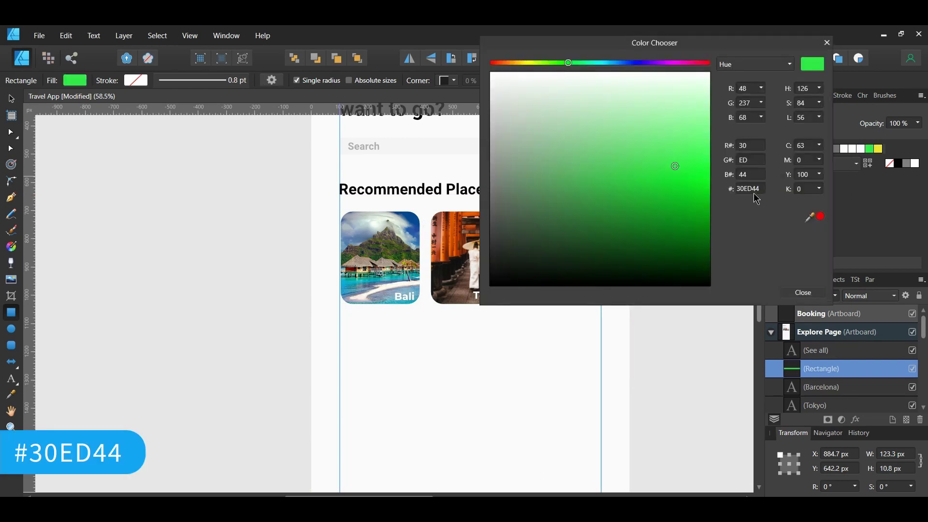
click(804, 294)
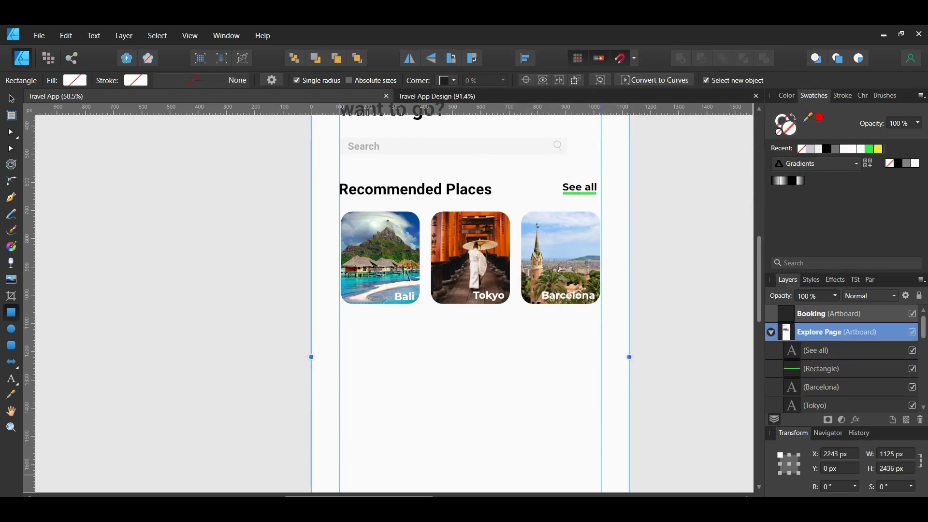
Duplicate the Recommended Places heading below the photo cards and change the copy to "Popular Places".
click(366, 195)
drag(365, 195, 360, 327)
double_click(360, 327)
text(Popular Places)
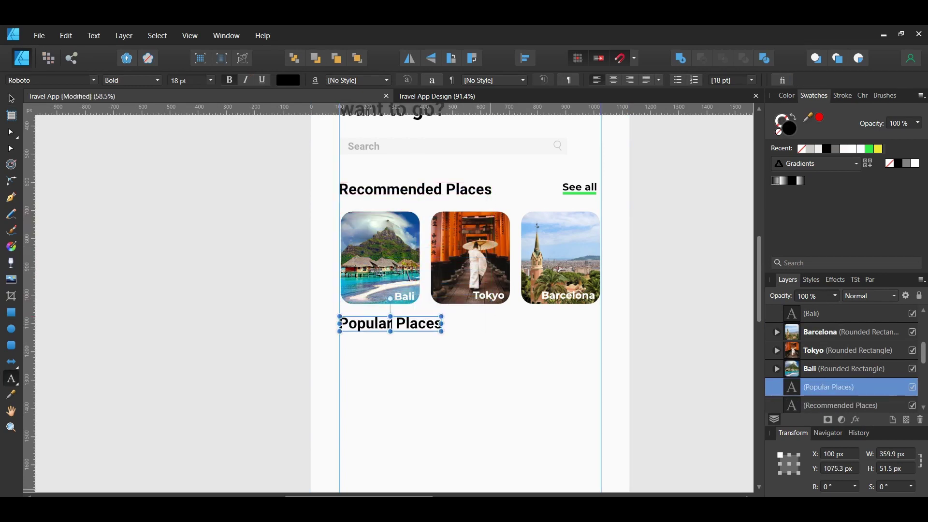
click(533, 412)
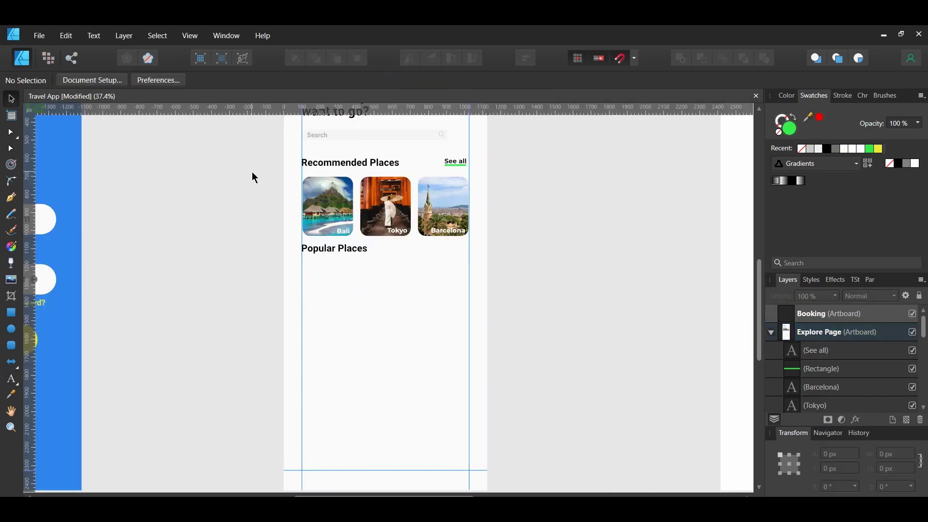
Duplicate the three labelled photo cards below the Popular Places heading, and copy the underlined "See all" text beside that heading.
drag(251, 172, 514, 248)
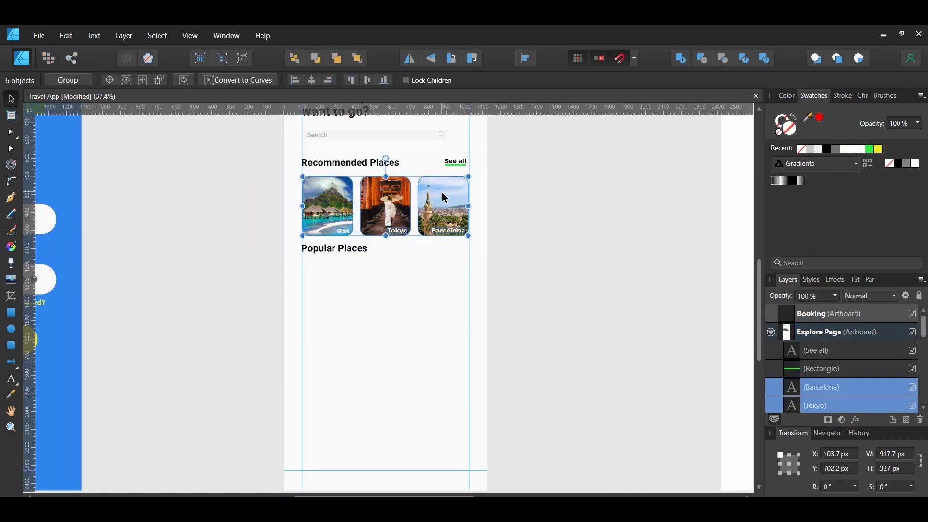
drag(443, 194, 436, 279)
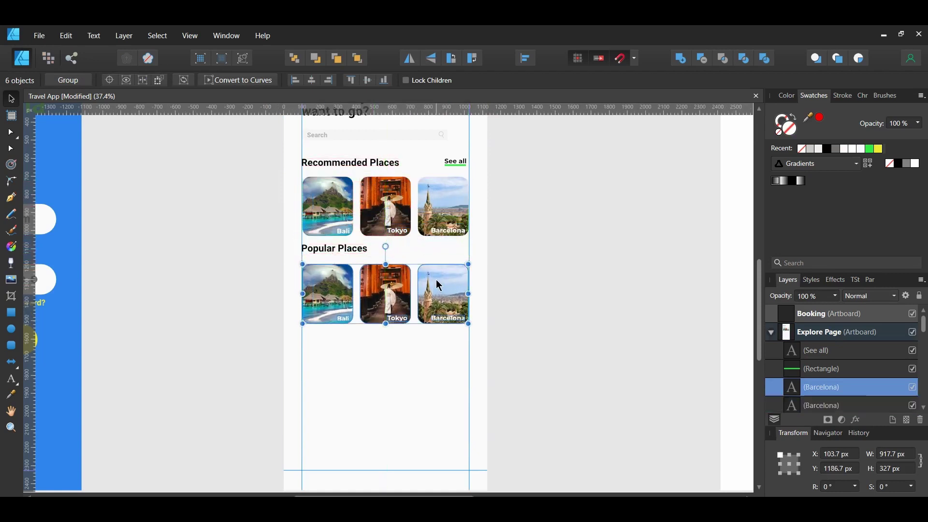
drag(505, 160, 455, 253)
click(524, 304)
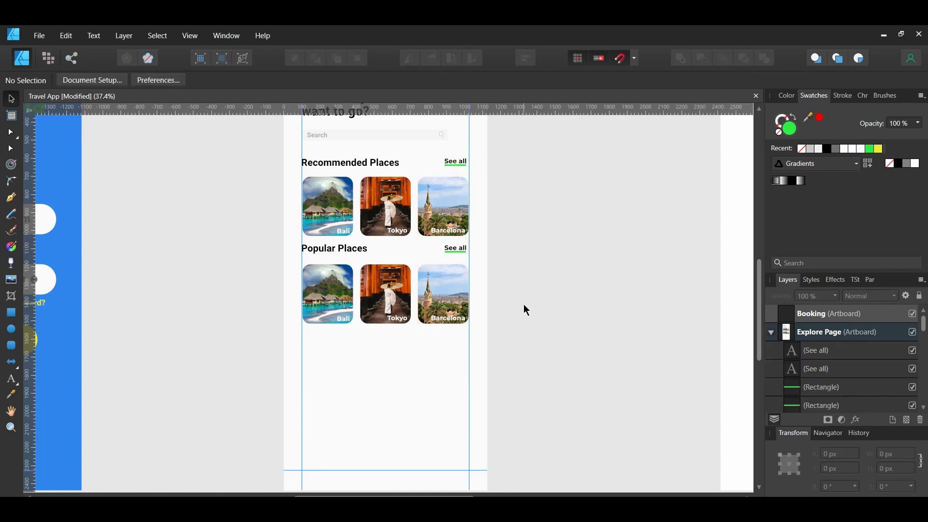
Delete the photos from inside the three Popular Places cards, keeping their empty rounded rectangles.
scroll(333, 302, up, 3)
double_click(333, 302)
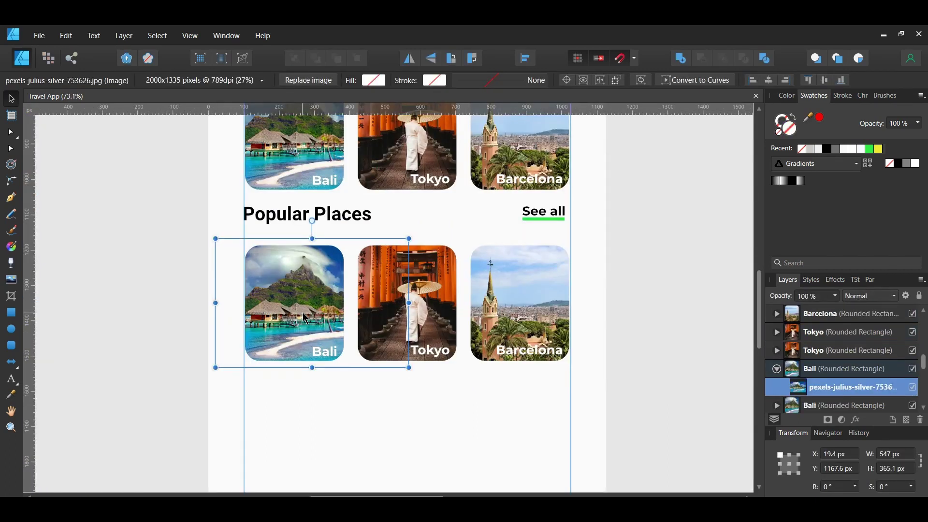
key(Delete)
double_click(429, 313)
key(Delete)
double_click(514, 300)
key(Delete)
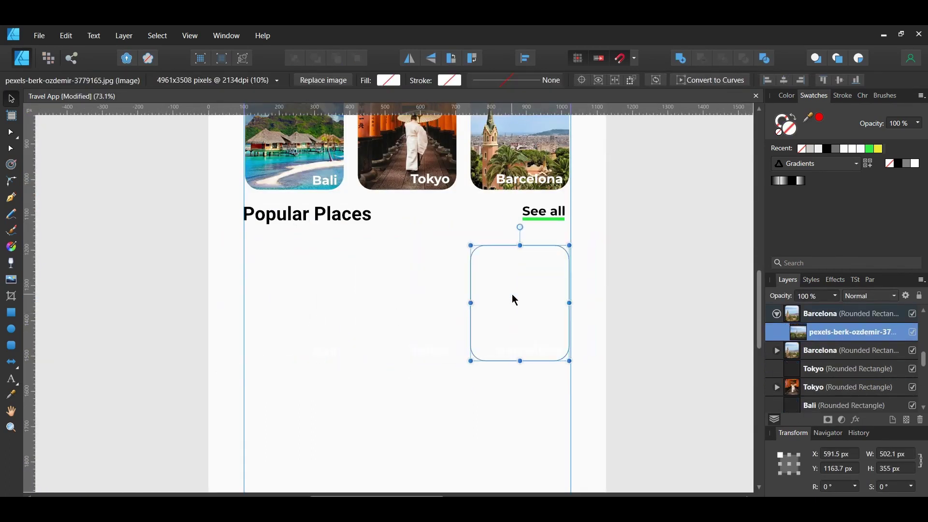
Place the aerial coastal city photo inside the first Popular Places card and scale it to about 300 × 401 px.
click(295, 300)
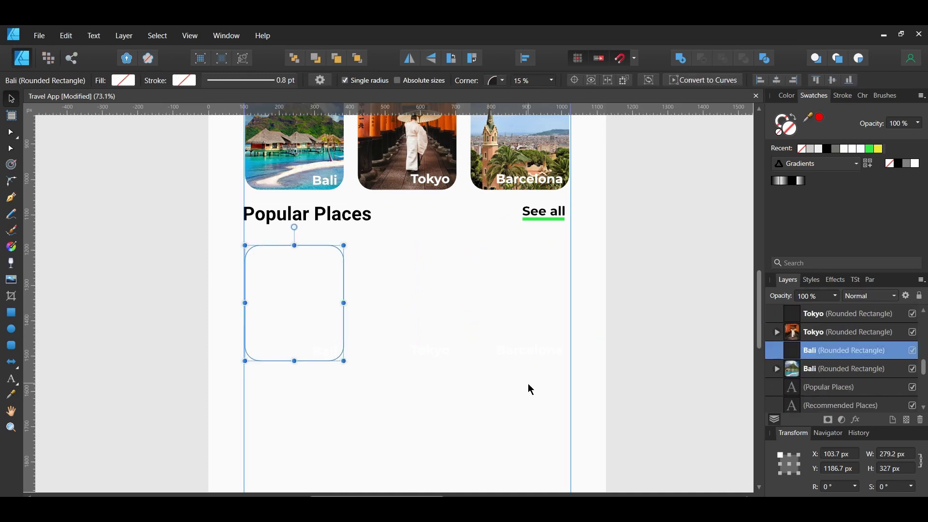
key(ctrl+shift+i)
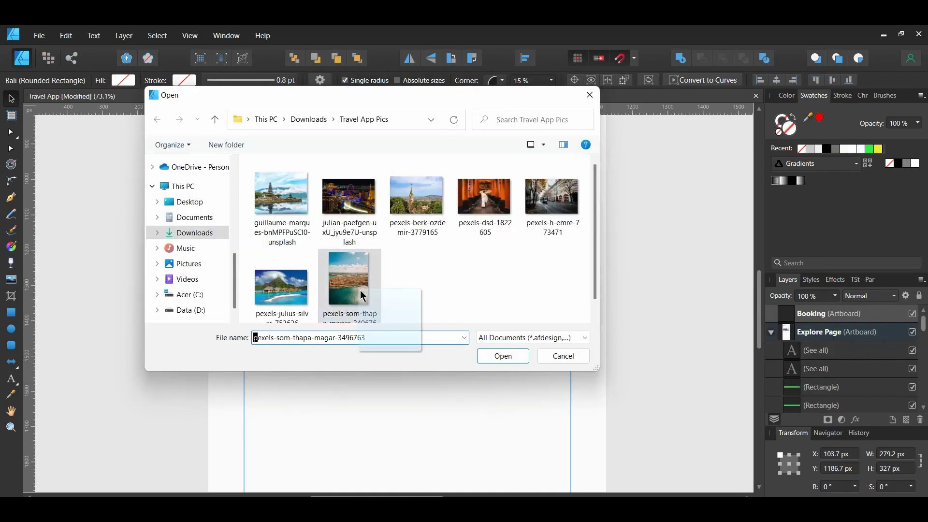
click(413, 399)
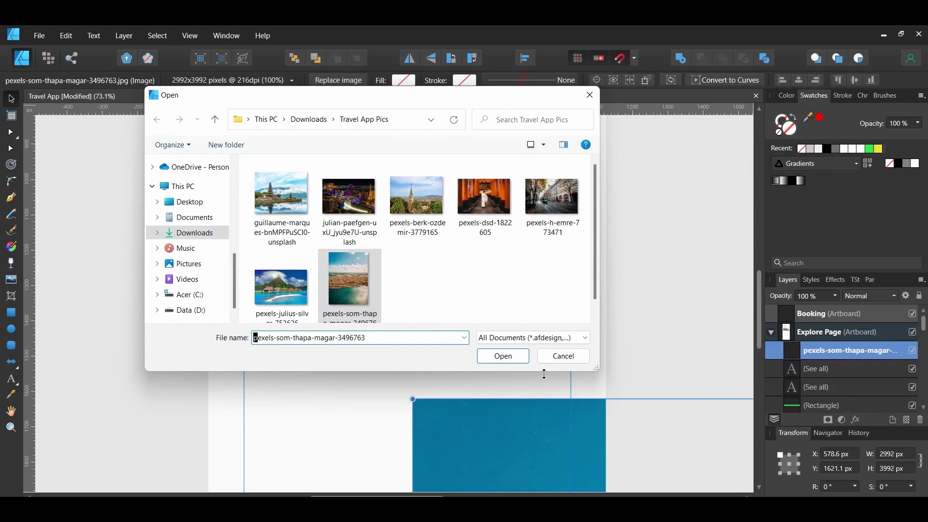
click(565, 358)
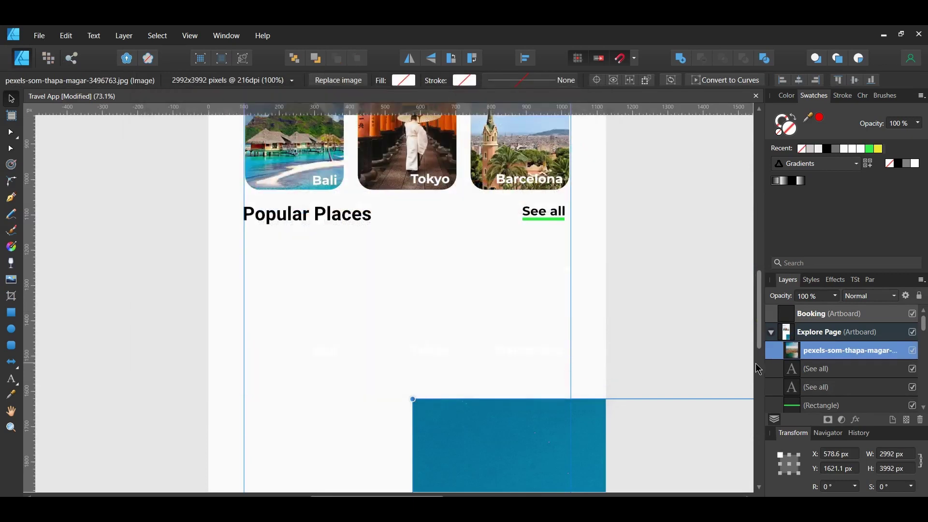
drag(789, 352, 807, 374)
drag(413, 399, 460, 449)
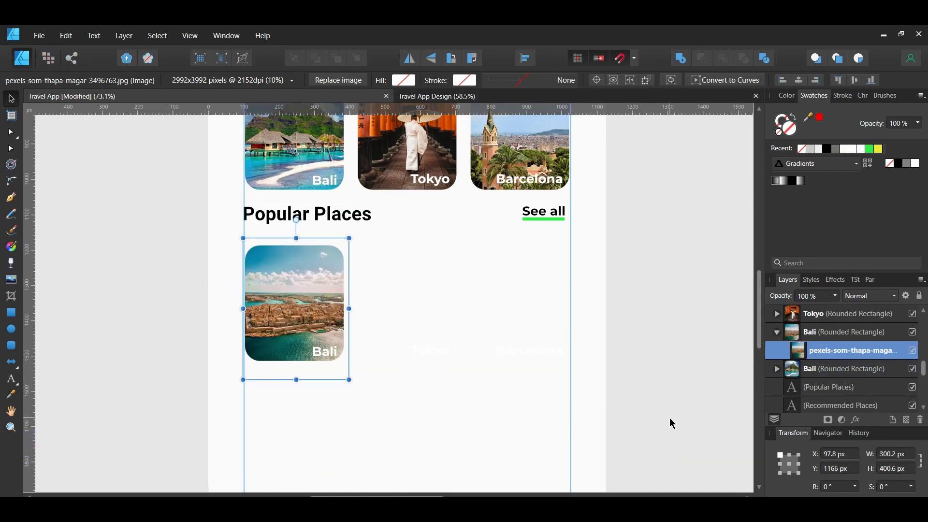
click(669, 421)
Place the night-time Las Vegas photo inside the middle Popular Places card and scale it to about 587 × 392 px.
click(39, 36)
click(49, 89)
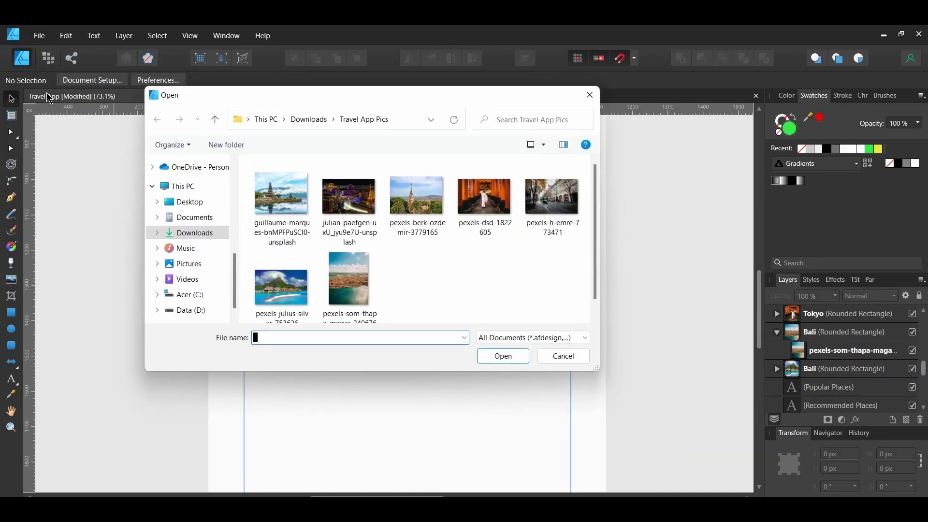
double_click(348, 196)
drag(483, 384, 518, 445)
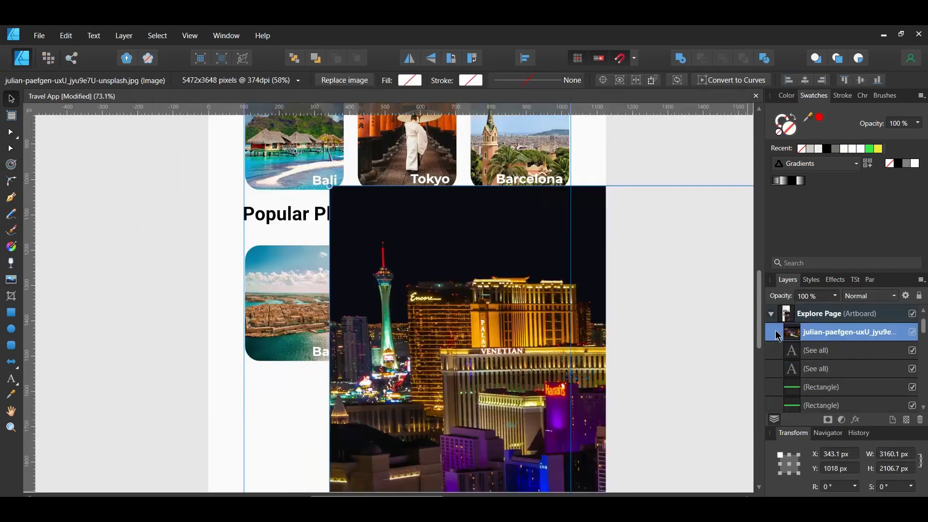
drag(778, 334, 790, 357)
drag(408, 219, 350, 240)
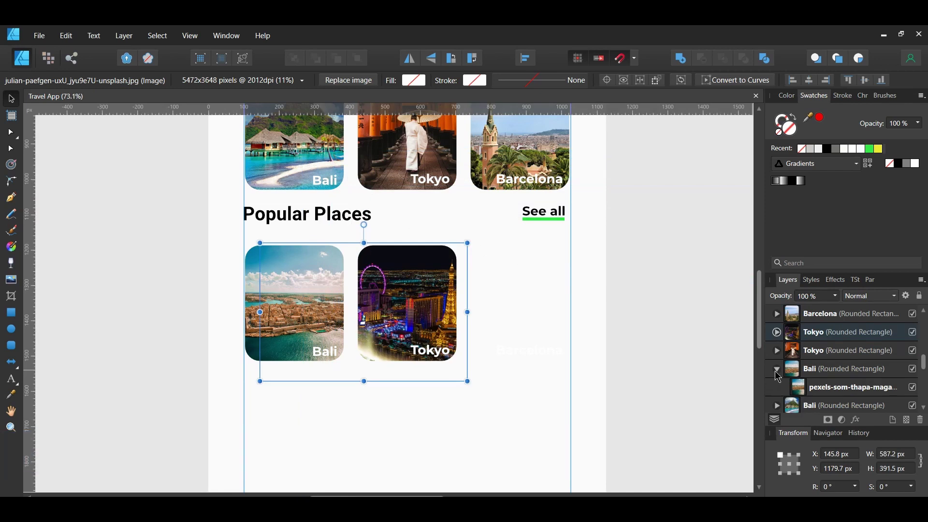
click(777, 370)
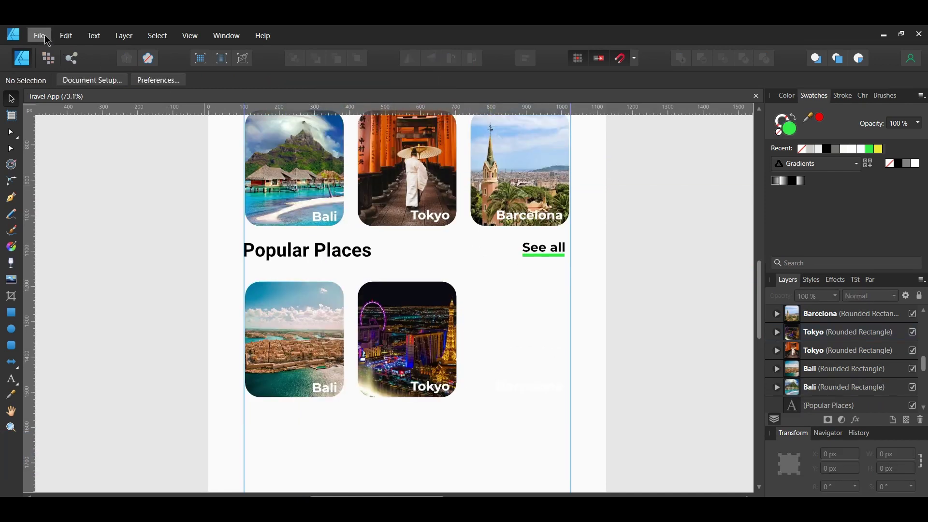
Place the autumn tram street photo inside the third Popular Places card and scale it to about 521 × 347 px.
click(41, 36)
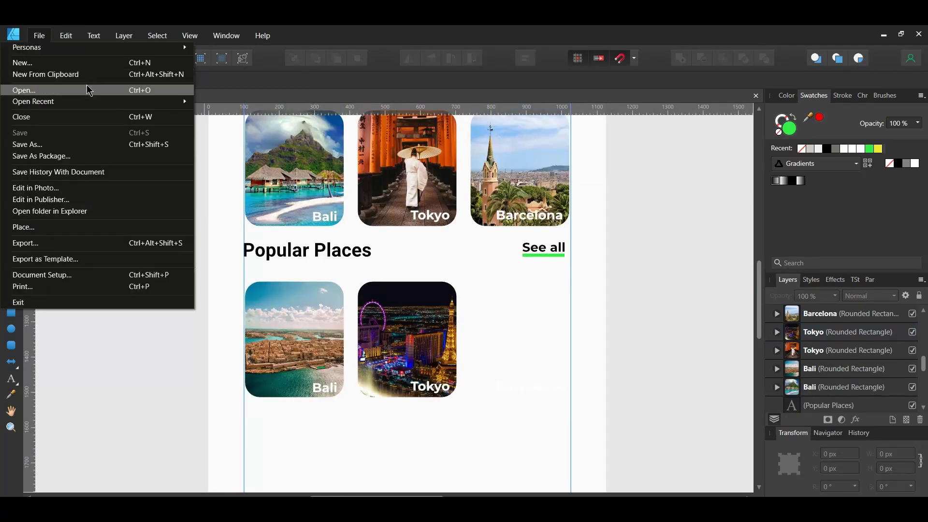
click(74, 91)
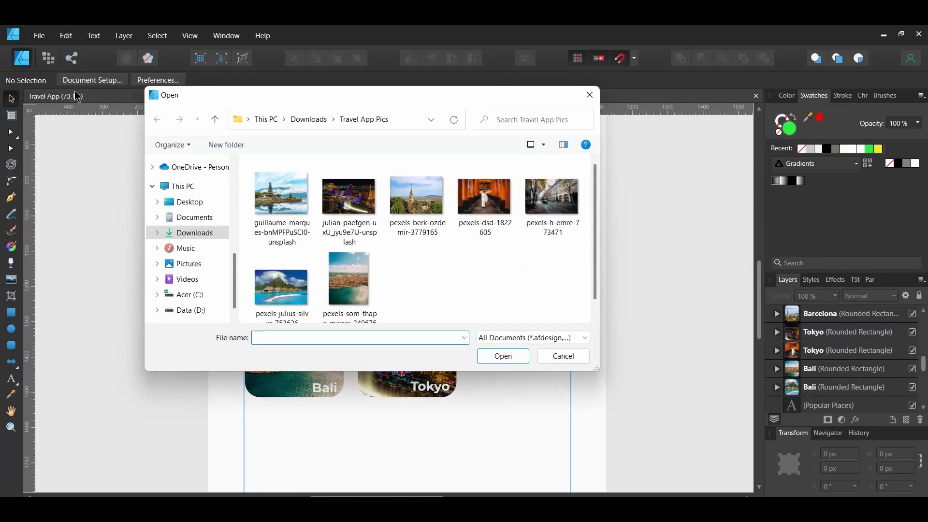
drag(552, 199, 527, 386)
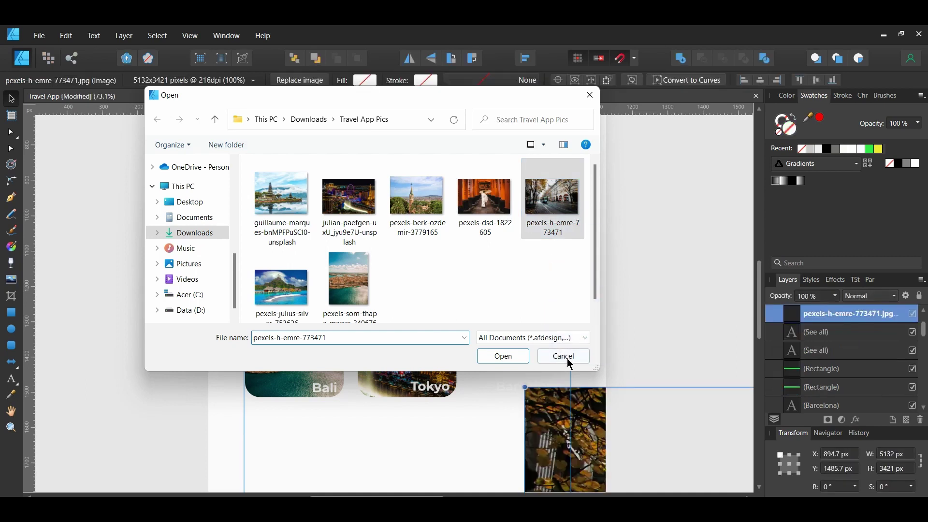
click(569, 361)
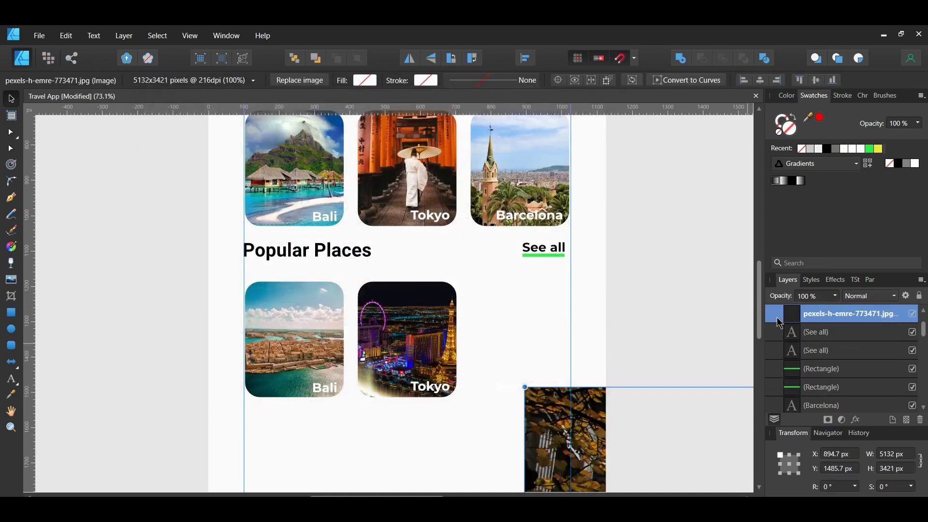
drag(780, 325, 778, 355)
drag(559, 435, 650, 447)
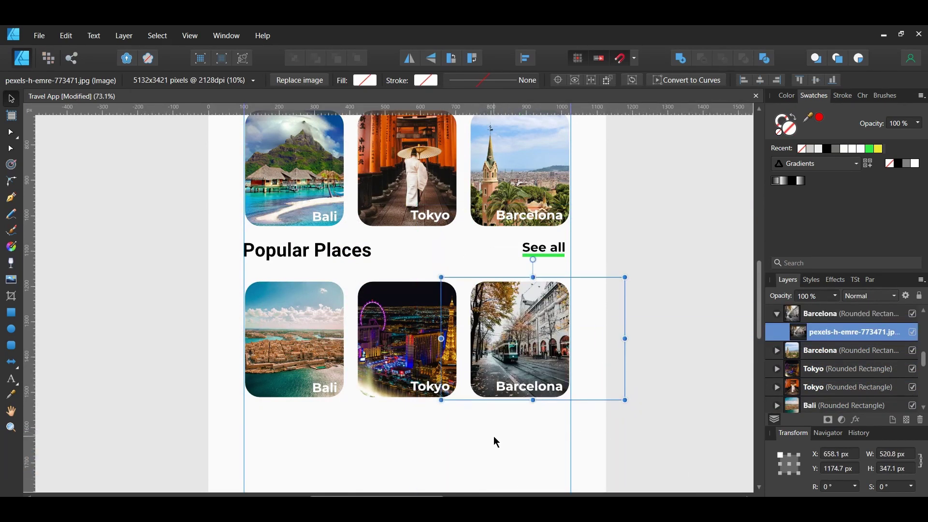
Change the Popular Places card labels to "Malta", "Las Vegas" and "Switzerland", shifting the Switzerland label to fit inside its card.
double_click(326, 389)
text(Malta)
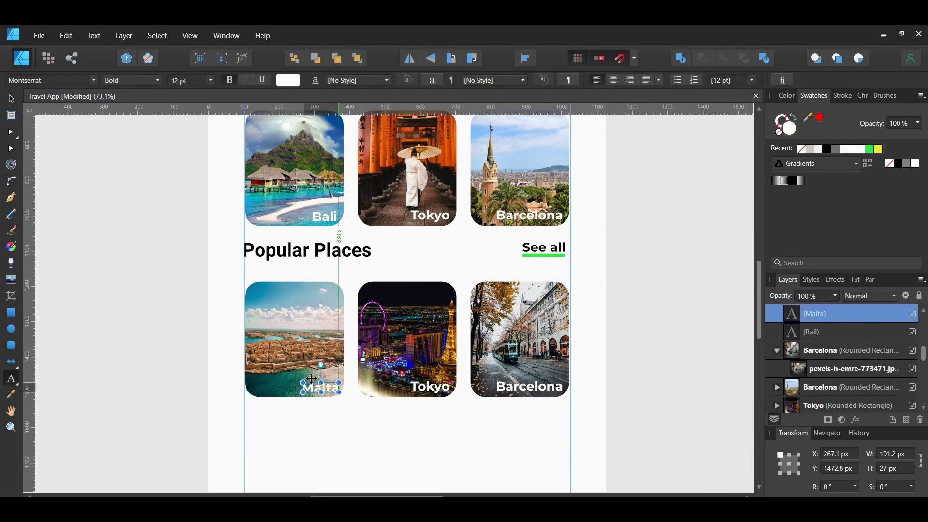
click(438, 387)
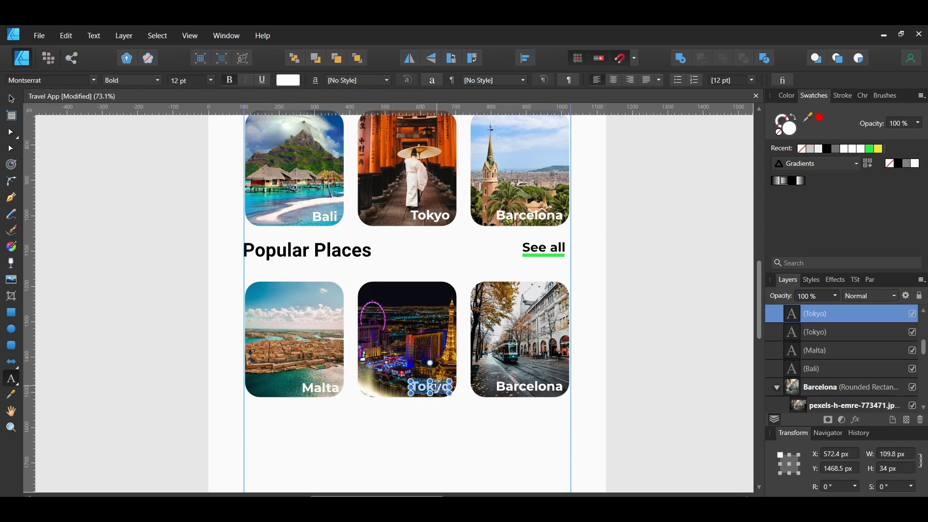
text(Las Vegas)
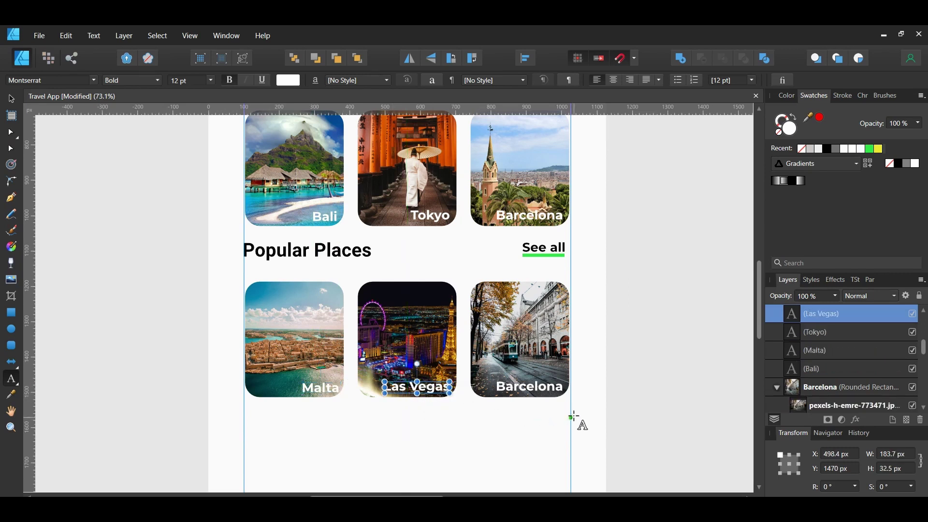
double_click(546, 387)
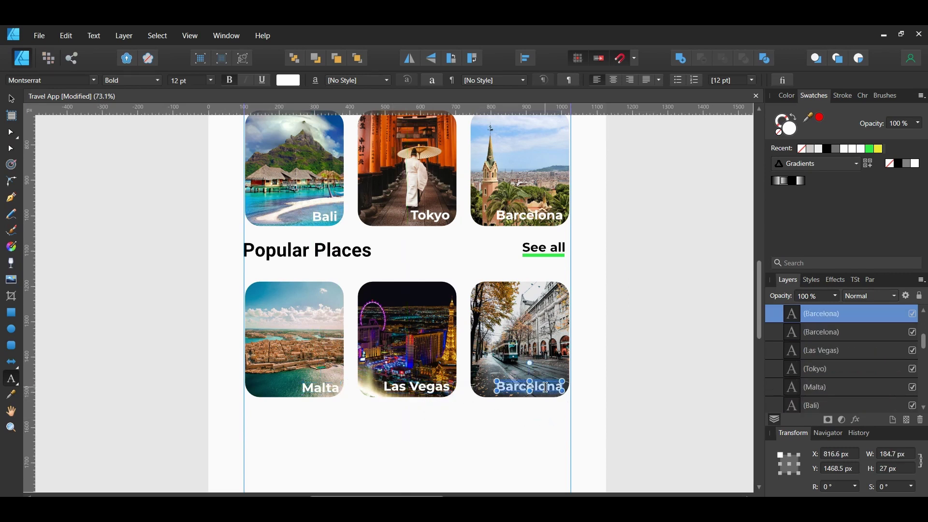
text(Switzerland)
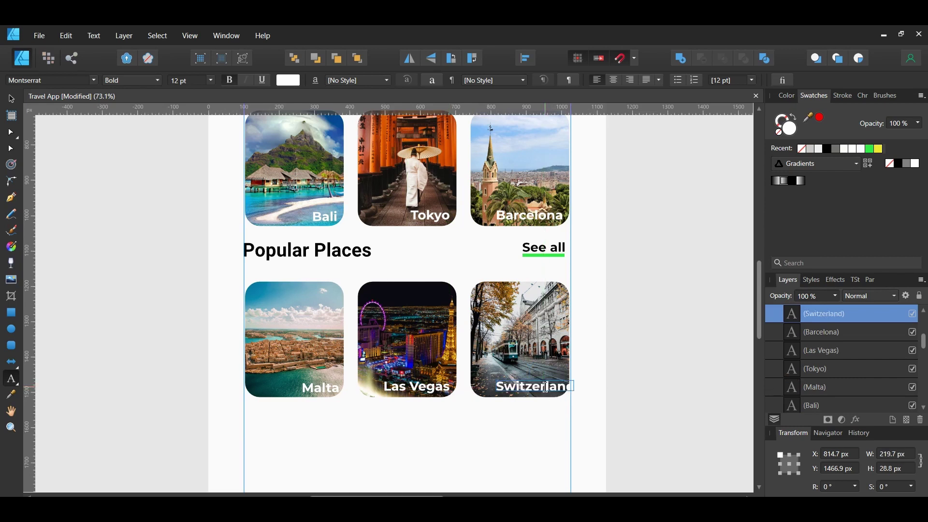
drag(545, 387, 535, 387)
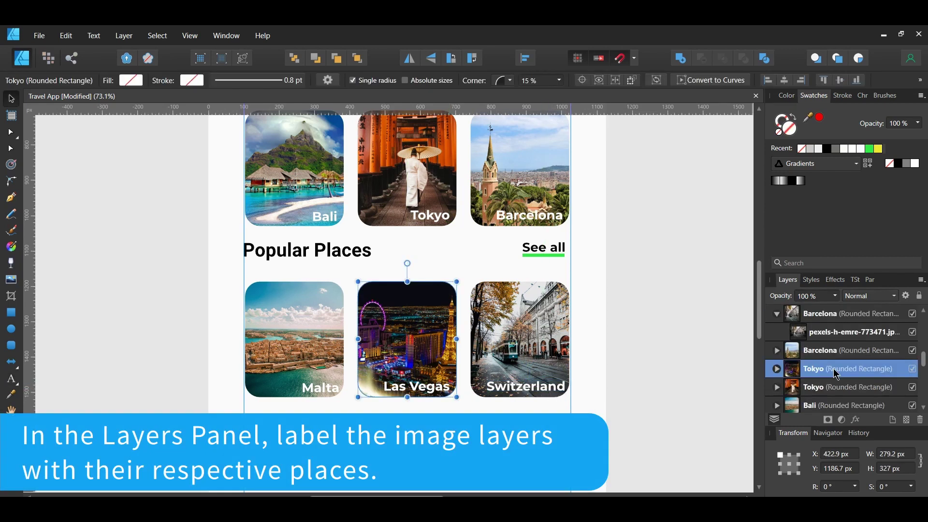
Rename the three Popular Places card layers to "Las Vegas", "Malta" and "Switzerland" to match their photos.
double_click(834, 371)
text(Las Vegas)
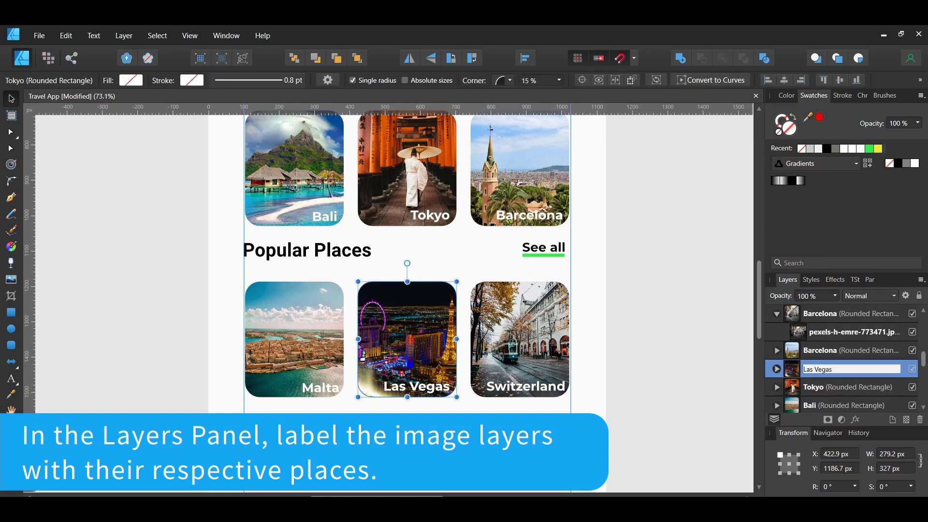
key(Return)
key(Return)
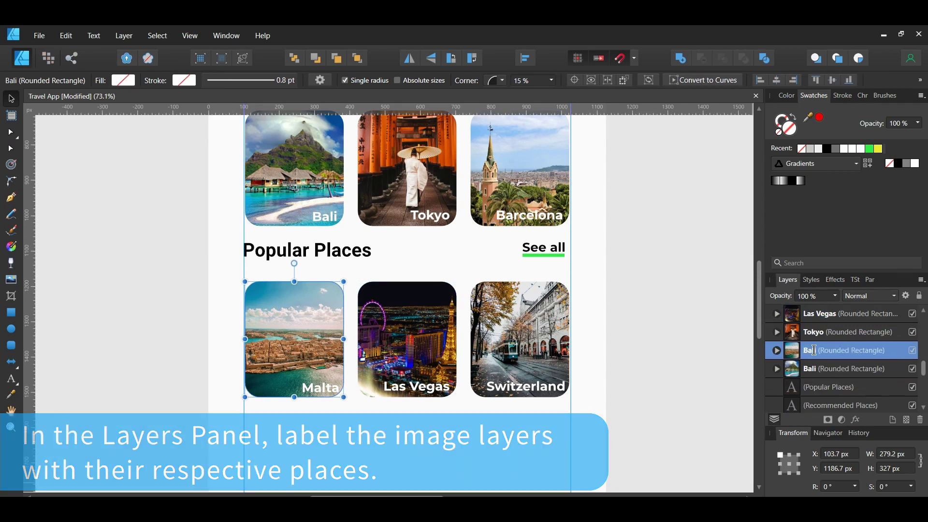
scroll(812, 355, up, 1)
double_click(837, 314)
text(Switzerland)
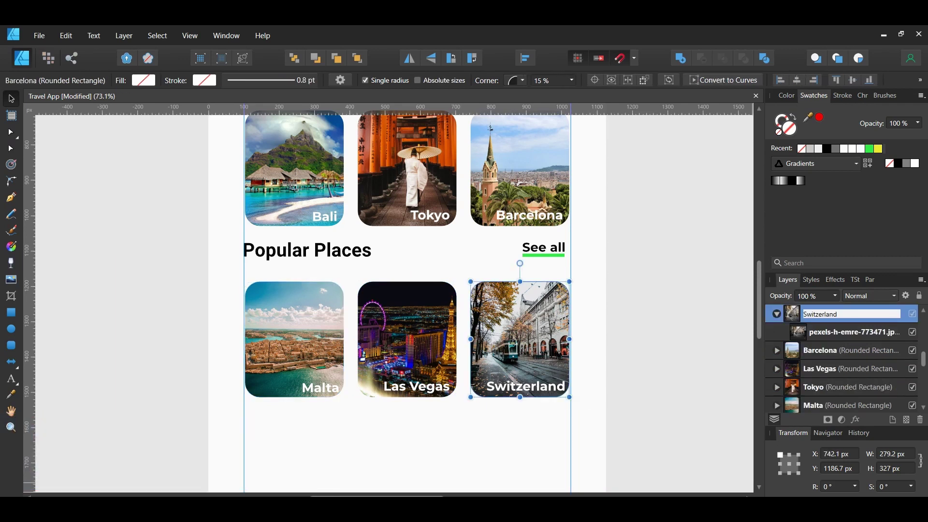
key(Return)
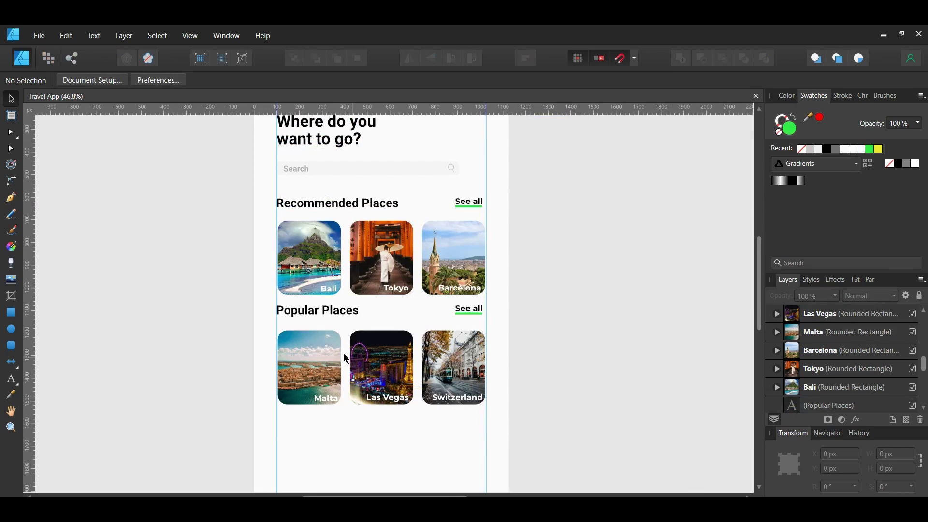
Move the Popular Places heading and cards slightly down, and duplicate the heading below them with its text starting "Cat".
click(299, 315)
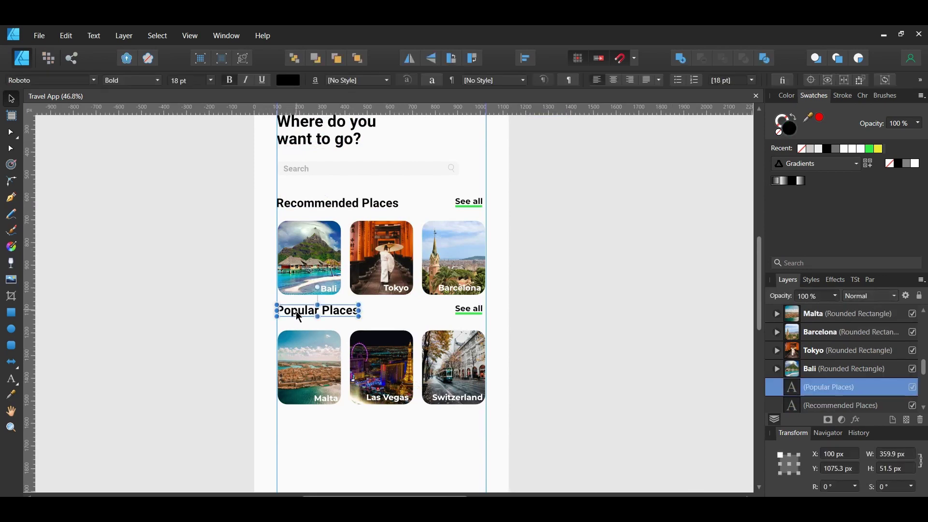
drag(298, 316, 297, 421)
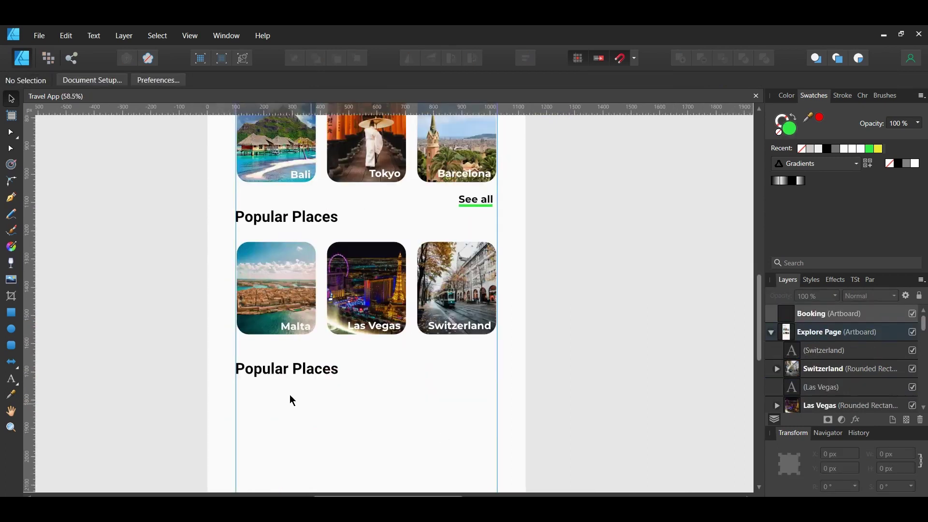
double_click(280, 365)
text(Cat)
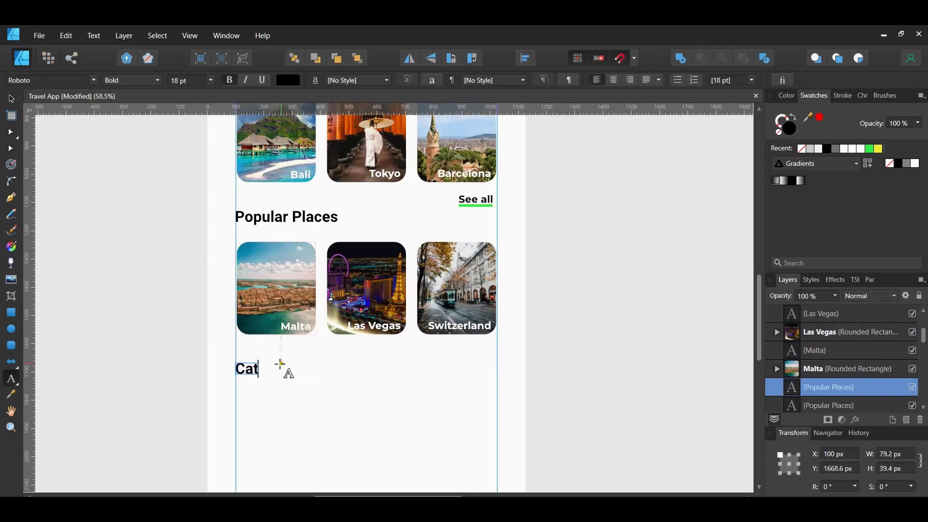
Complete the Categories heading below the Popular Places cards and copy the underlined See all link beside it.
text(egories)
key(Escape)
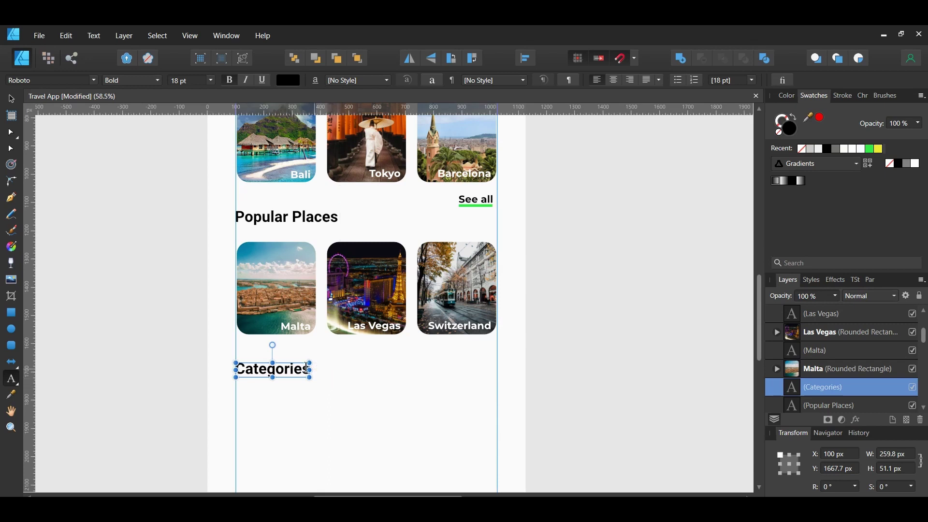
key(v)
drag(547, 217, 432, 181)
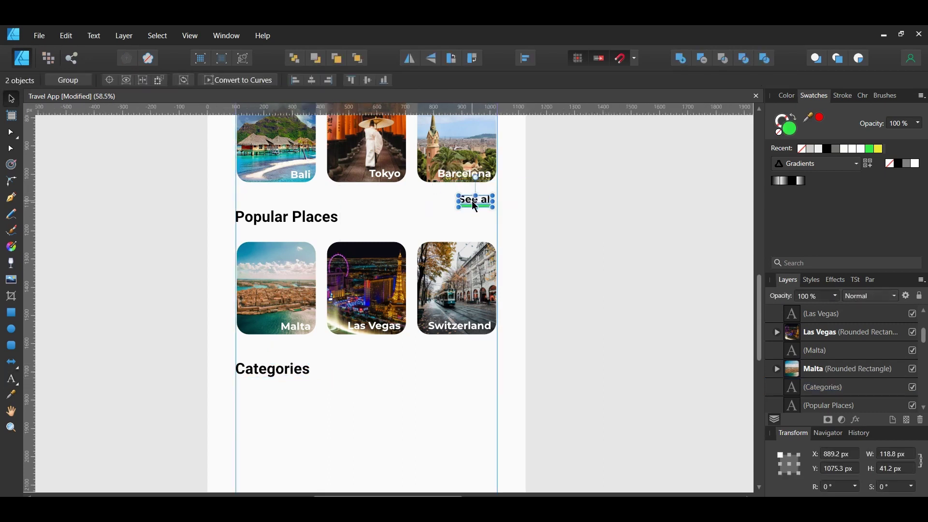
drag(474, 205, 452, 368)
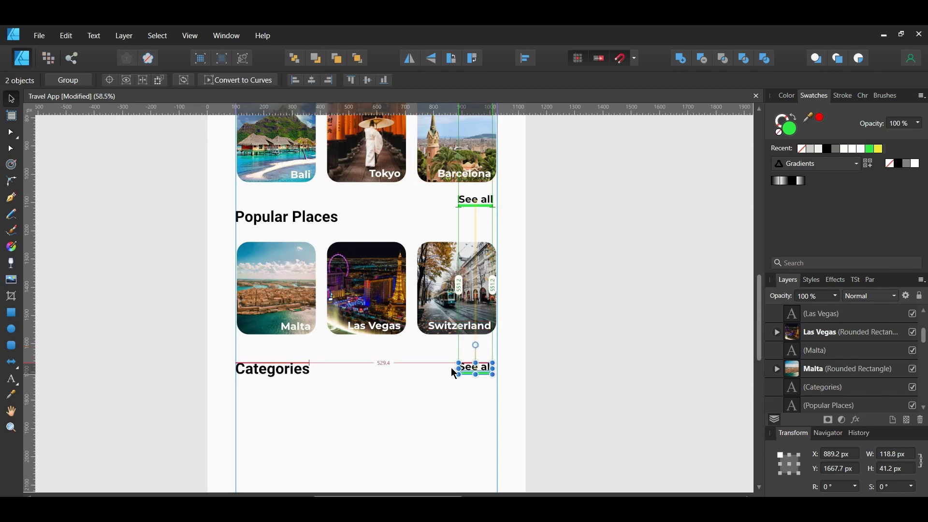
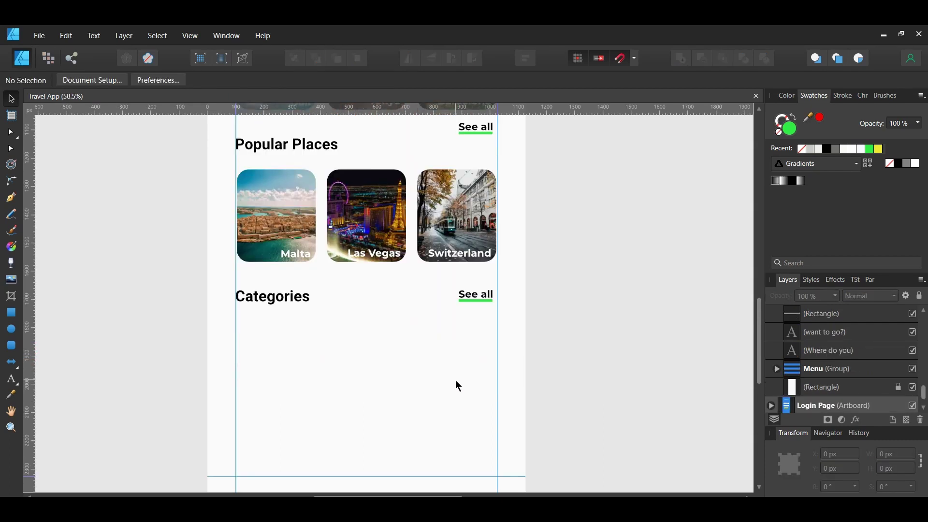
Draw a rectangle about 260 × 113 px below the Categories heading and fill it with the colour #3085ED.
click(14, 313)
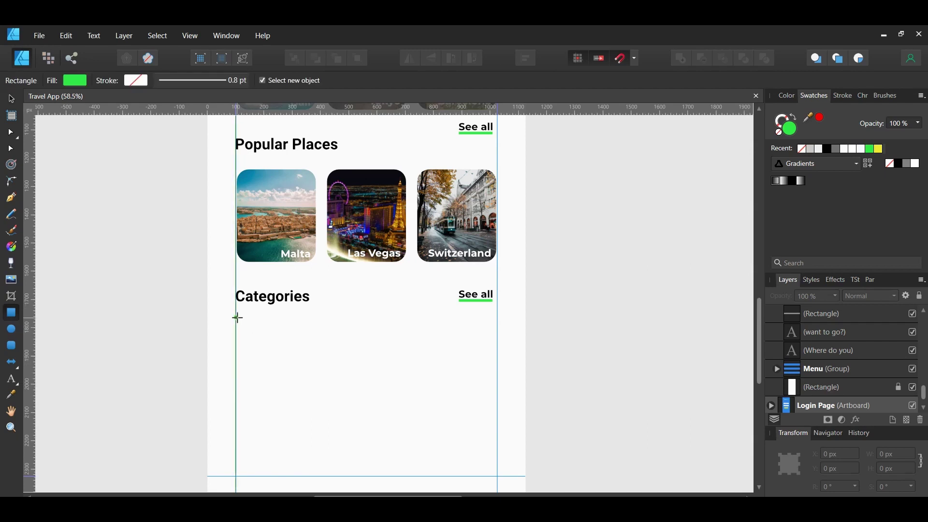
drag(238, 326, 310, 358)
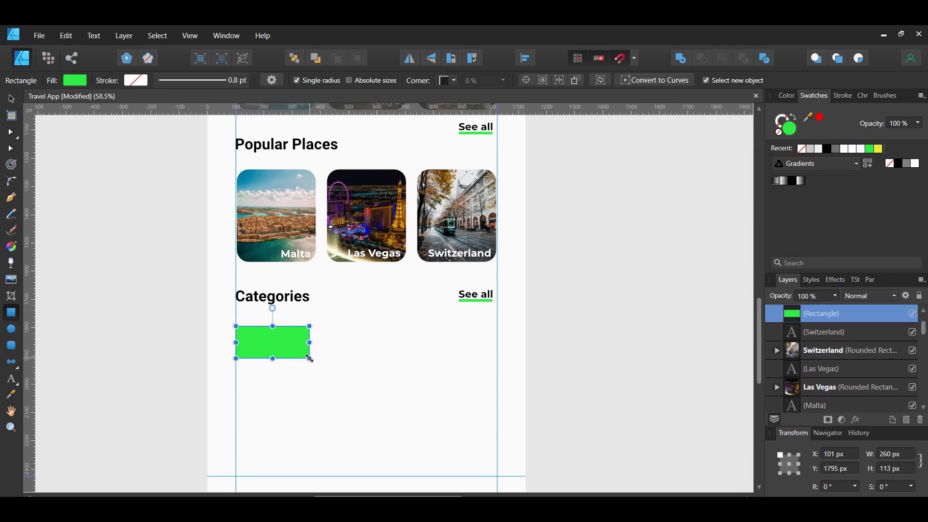
double_click(791, 133)
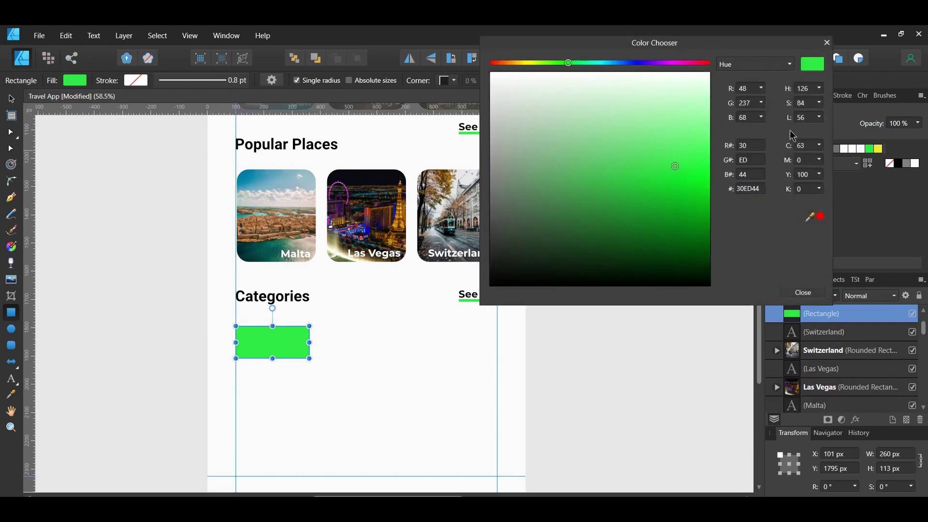
double_click(752, 189)
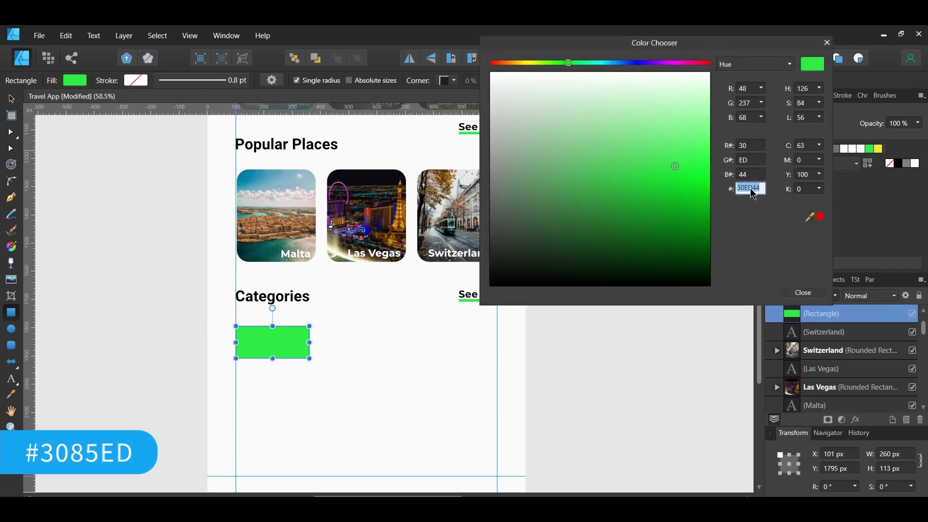
text(3085ED)
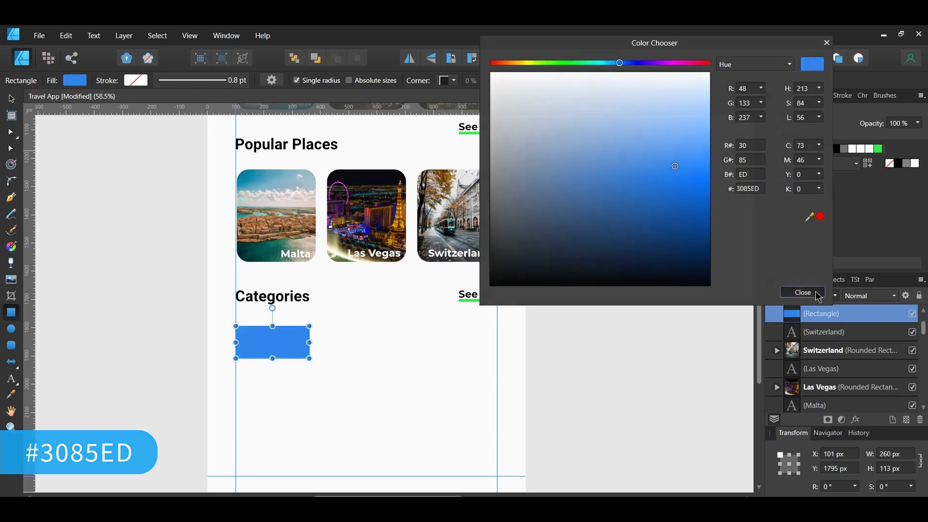
click(807, 293)
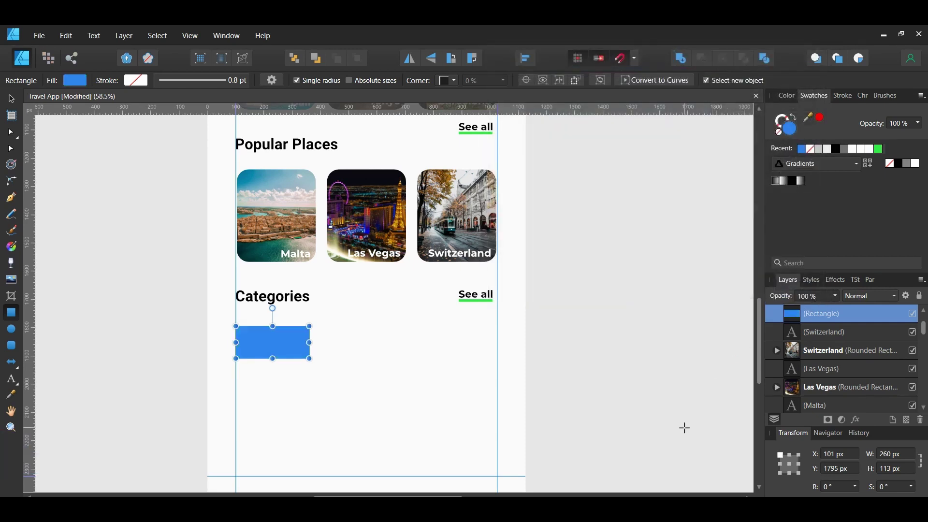
Round the corners of the blue rectangle below the Categories heading.
click(448, 80)
click(437, 108)
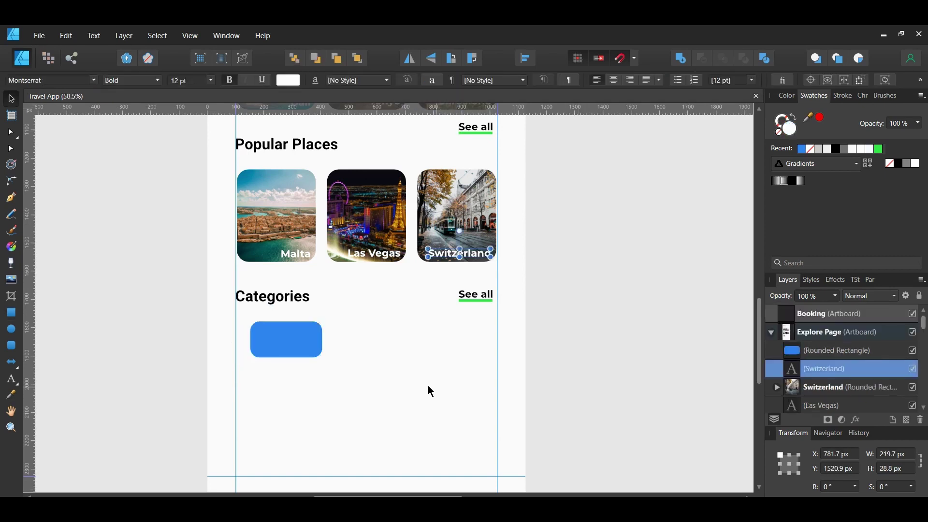
Insert the hike image from the Travel App Pics folder into the Explore Page.
click(38, 36)
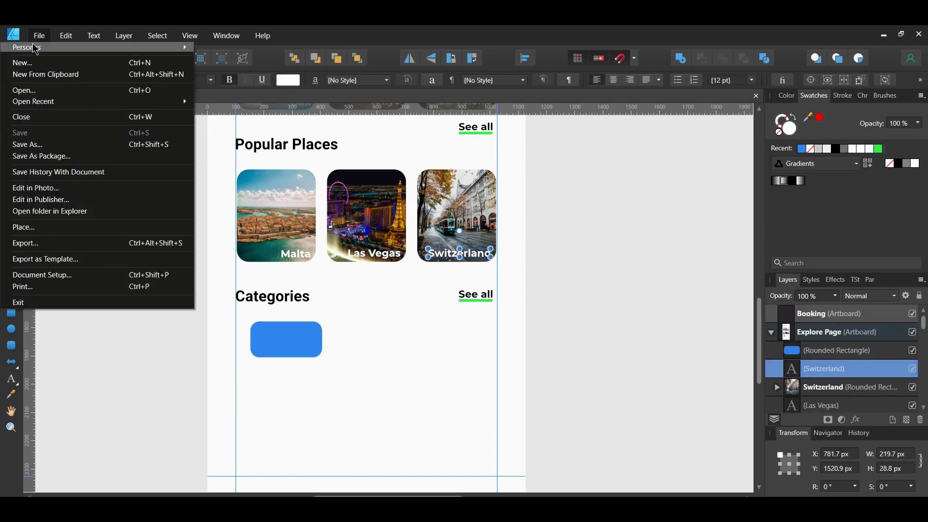
click(38, 91)
click(417, 194)
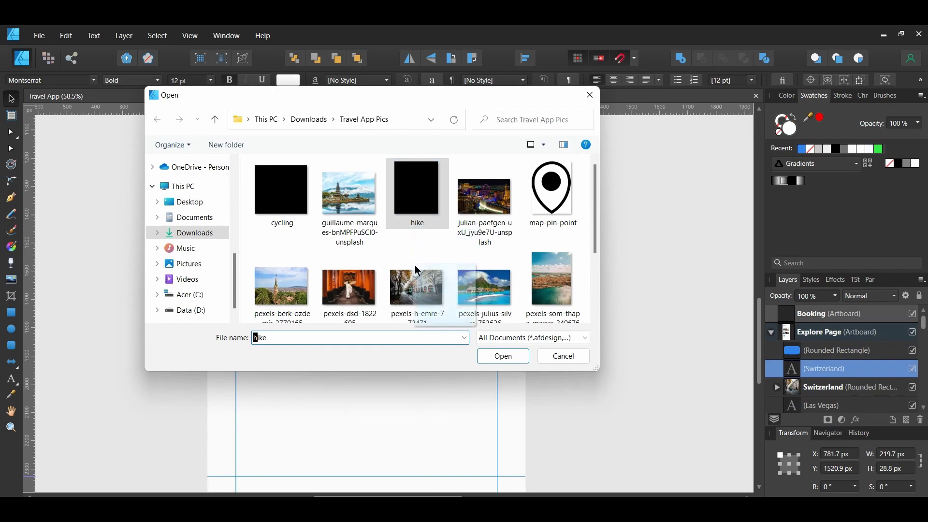
drag(390, 398, 391, 399)
click(573, 361)
Scale the hiker image down to about 136 × 163 px and move it onto the blue rounded rectangle.
drag(434, 453, 305, 346)
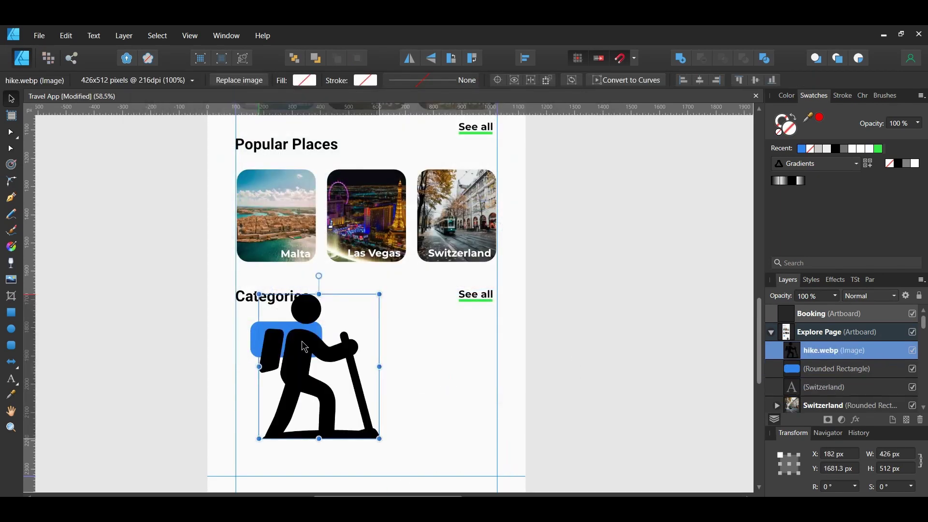
drag(379, 291, 291, 387)
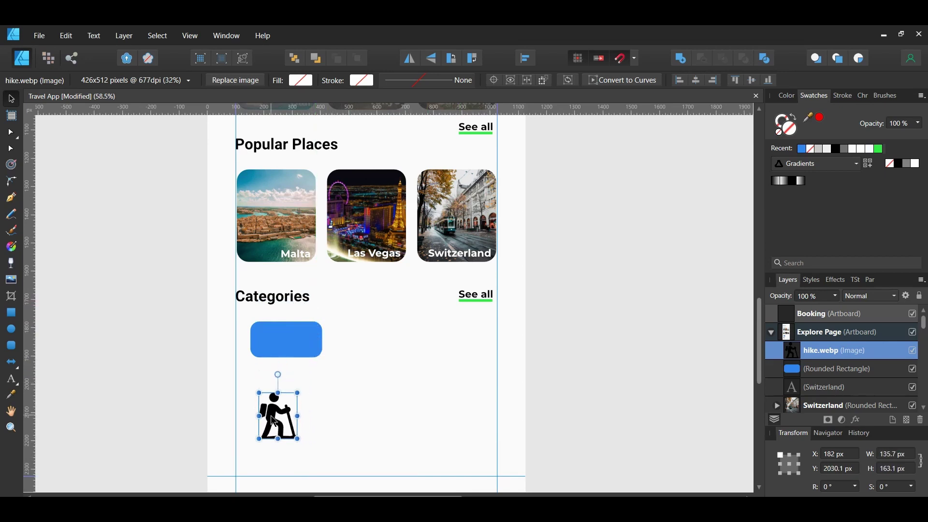
drag(273, 420, 279, 347)
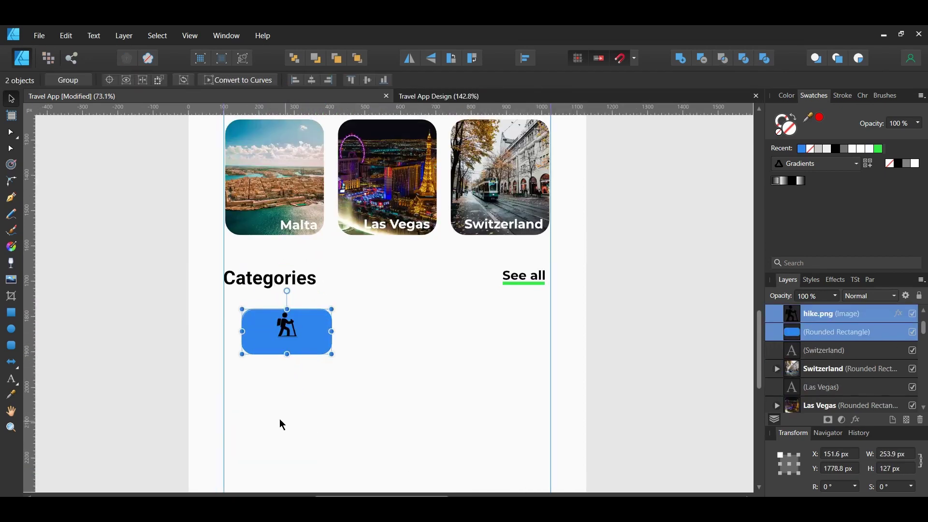
Add the text label Hiking in 12 pt Montserrat Bold under the hiker icon on the blue rectangle.
key(t)
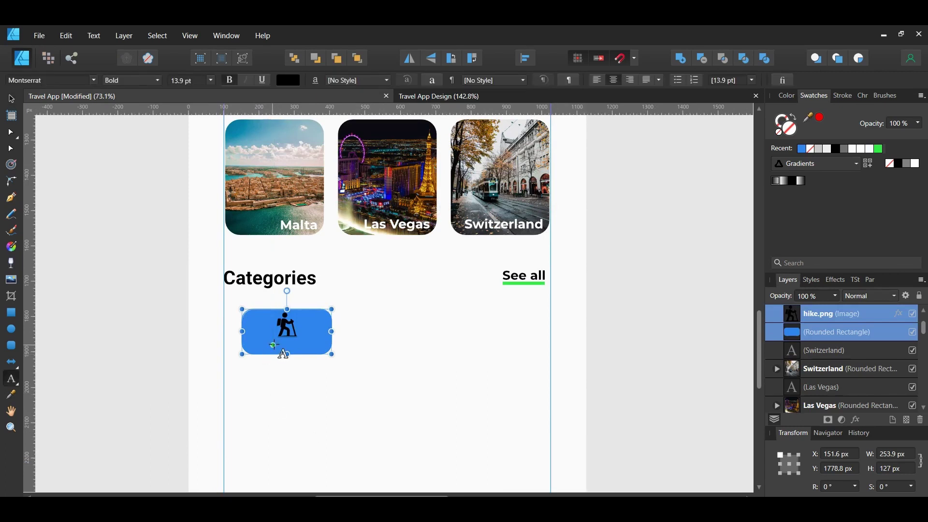
scroll(276, 348, up, 1)
drag(264, 348, 260, 363)
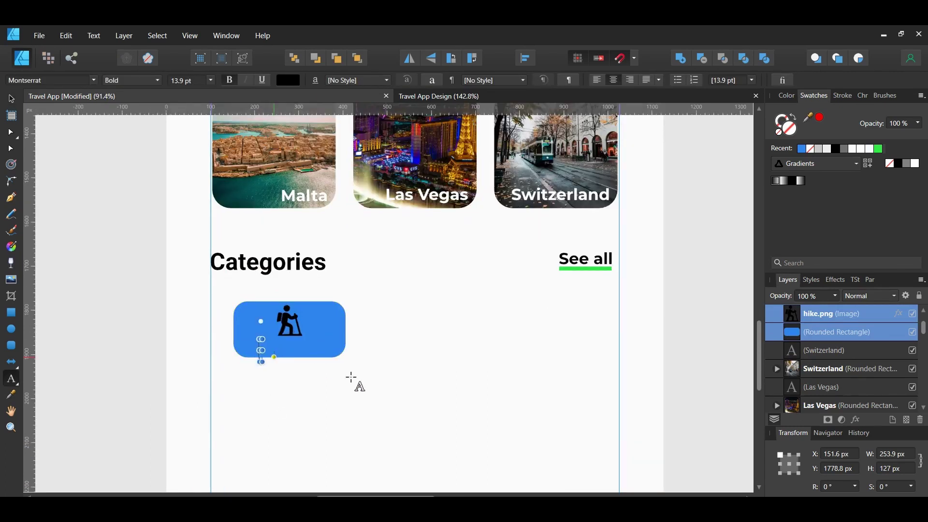
text(Hiking)
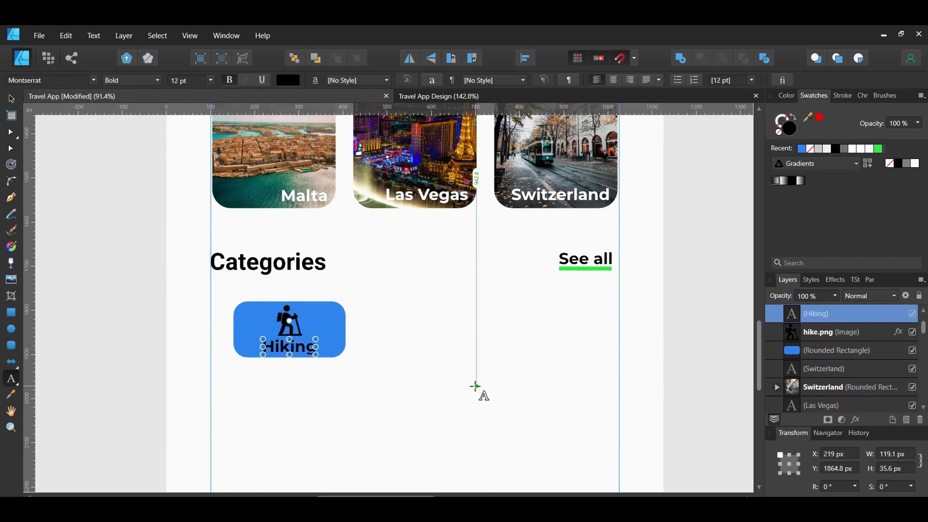
key(Escape)
Set the hiker icon's Color Overlay effect to the yellow hex value EDE830.
click(280, 318)
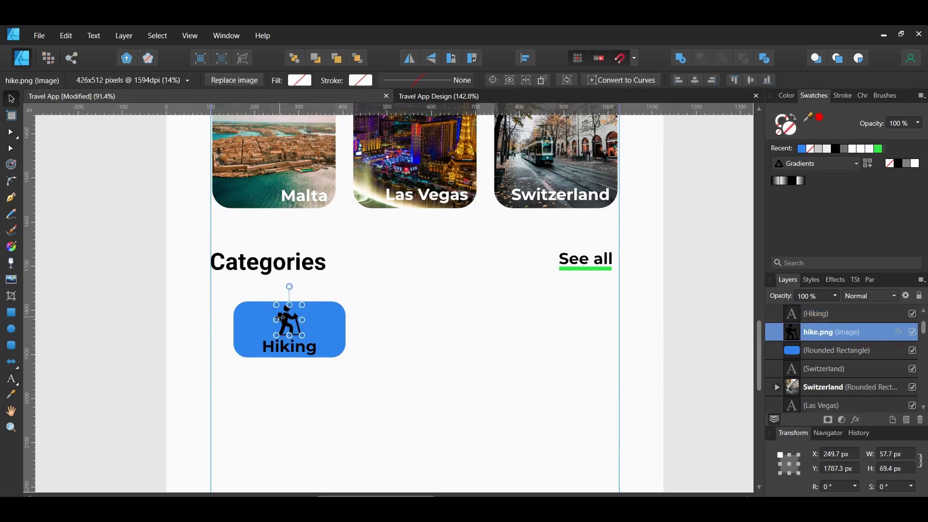
right_click(280, 318)
click(242, 202)
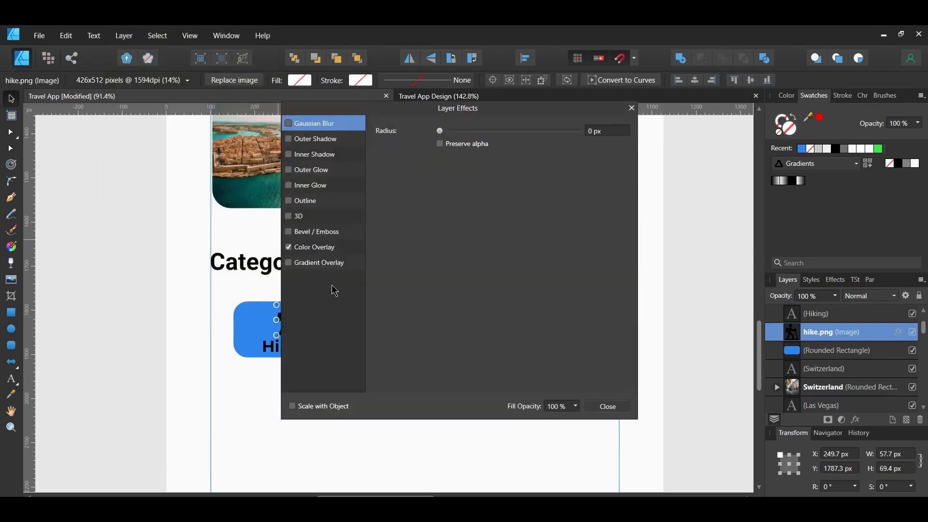
click(338, 247)
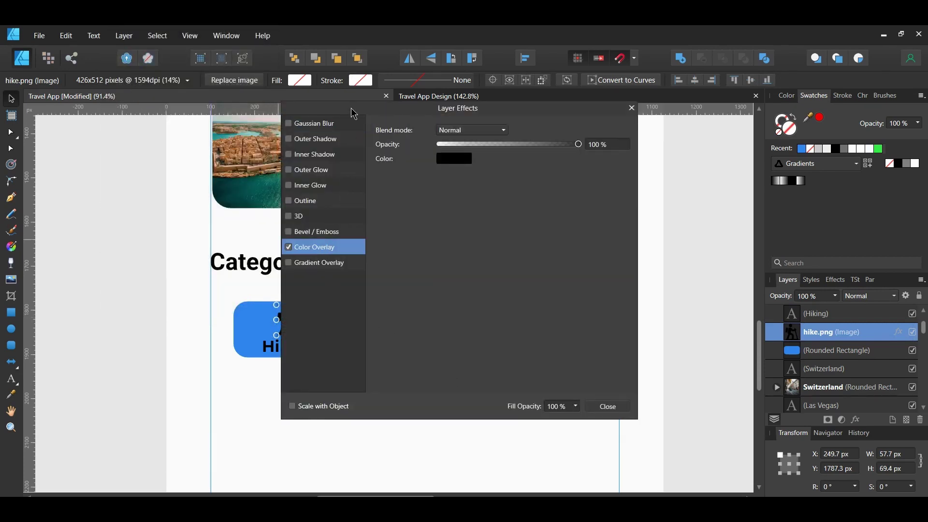
drag(371, 108, 465, 111)
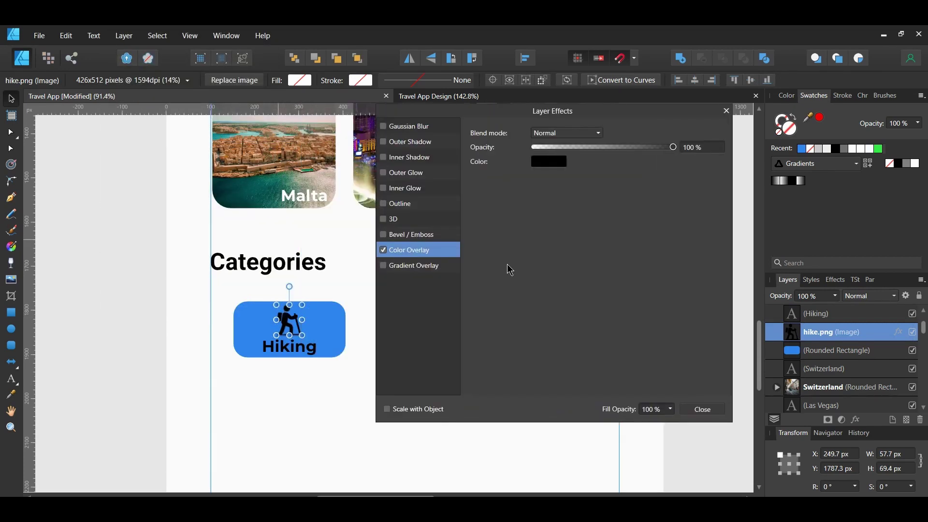
click(559, 164)
click(539, 182)
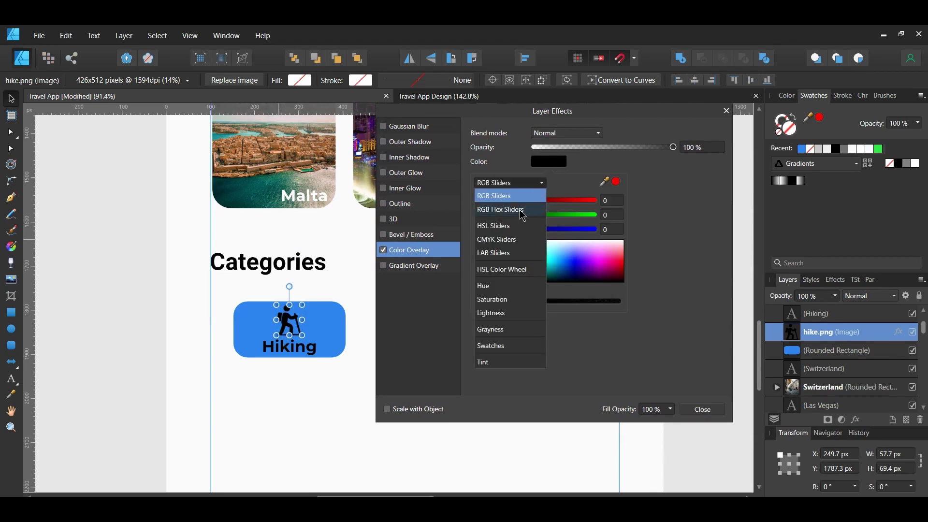
click(531, 207)
click(602, 242)
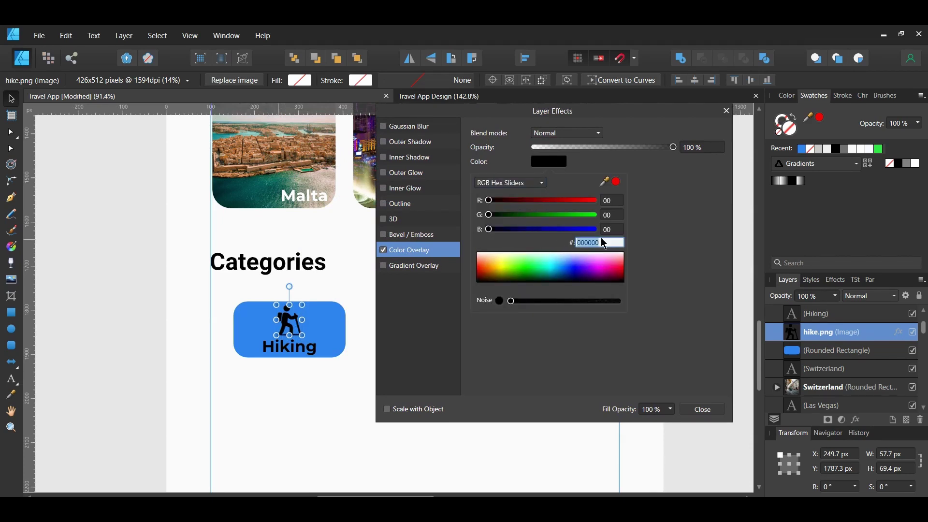
text(ede830)
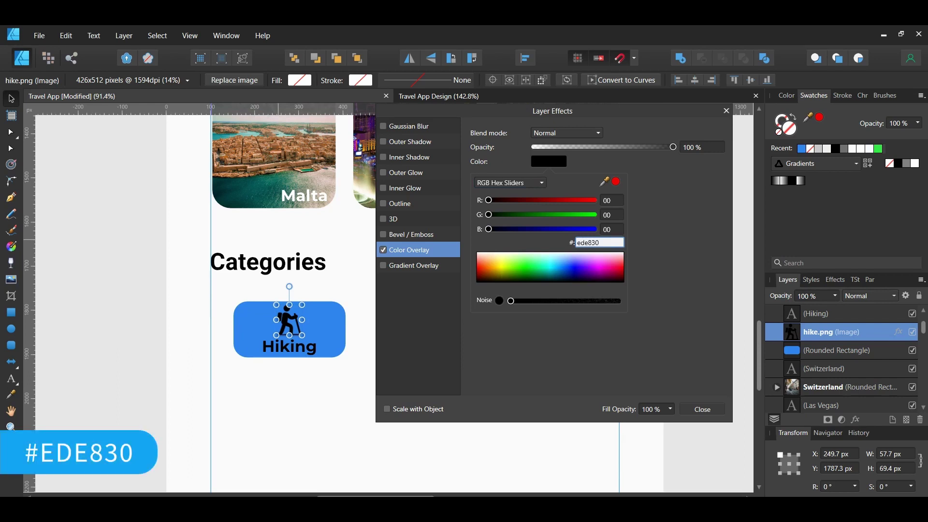
key(Return)
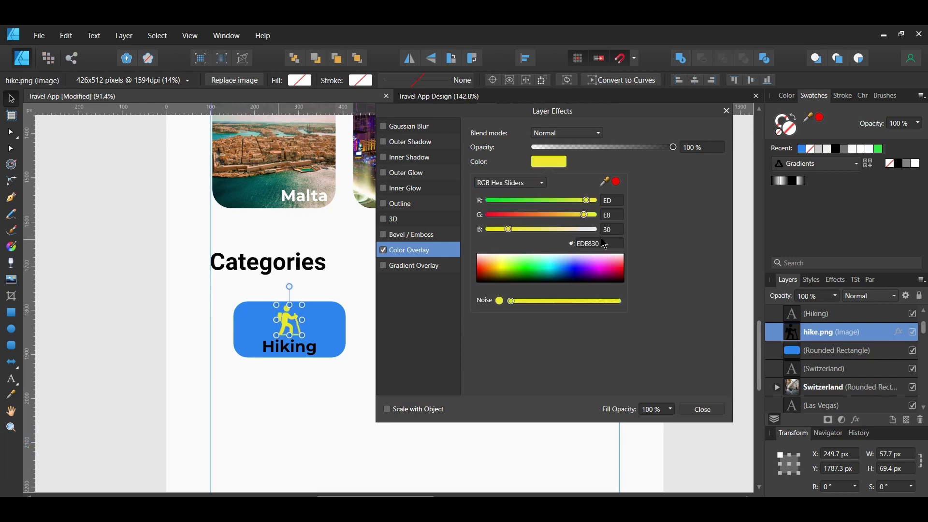
click(703, 410)
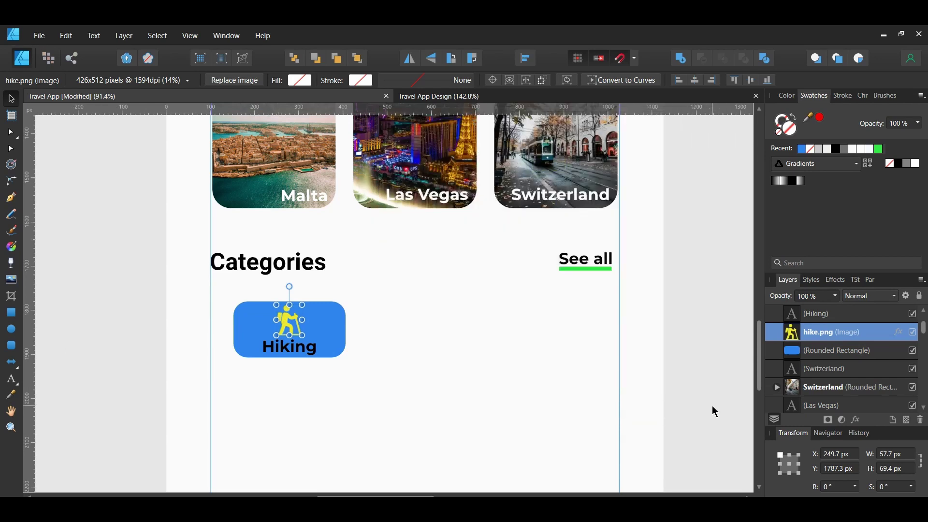
Change the colour of the Hiking label to white.
click(305, 350)
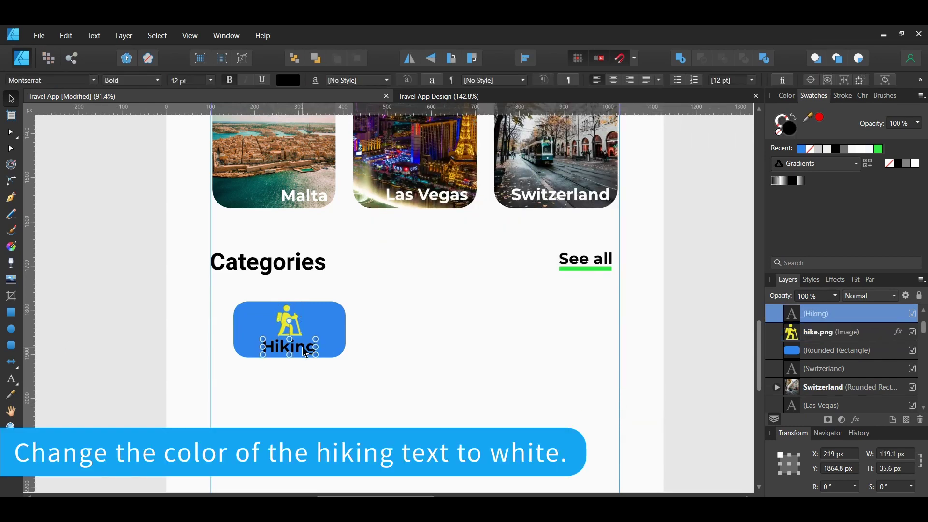
click(916, 165)
click(418, 384)
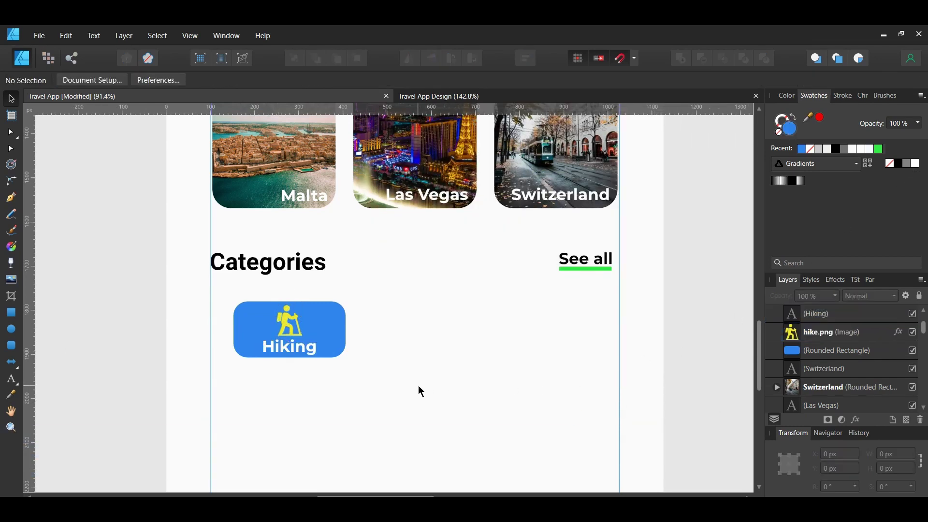
Group the Hiking label, hiker icon and blue rectangle, and place a copy of the group directly beside it.
drag(147, 288, 378, 372)
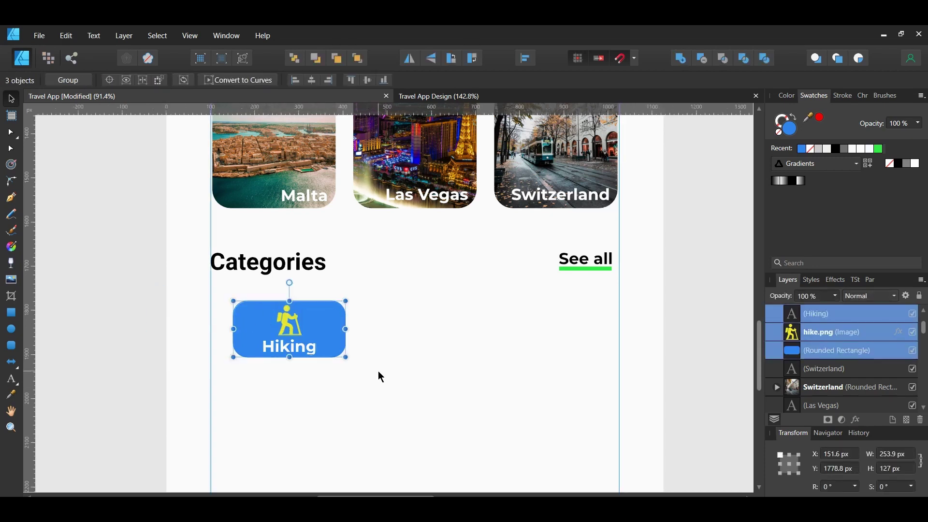
key(ctrl+g)
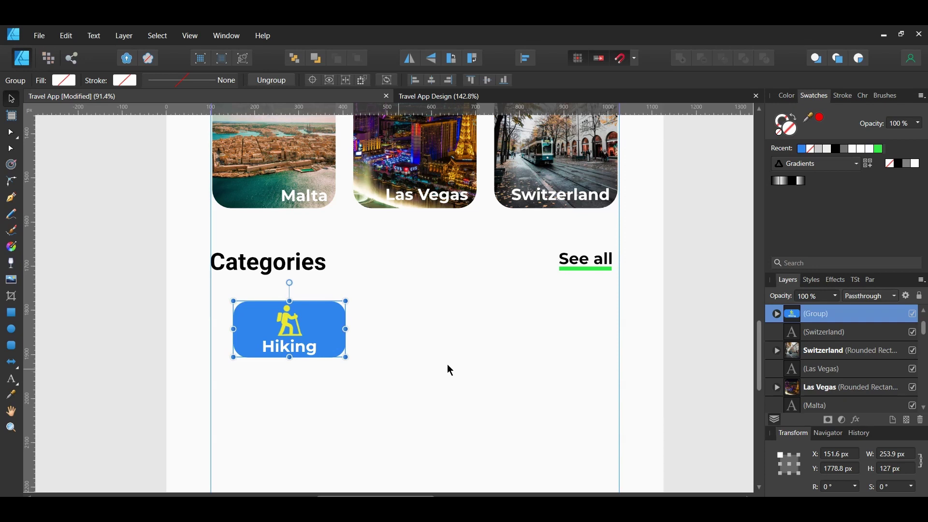
drag(329, 335, 462, 334)
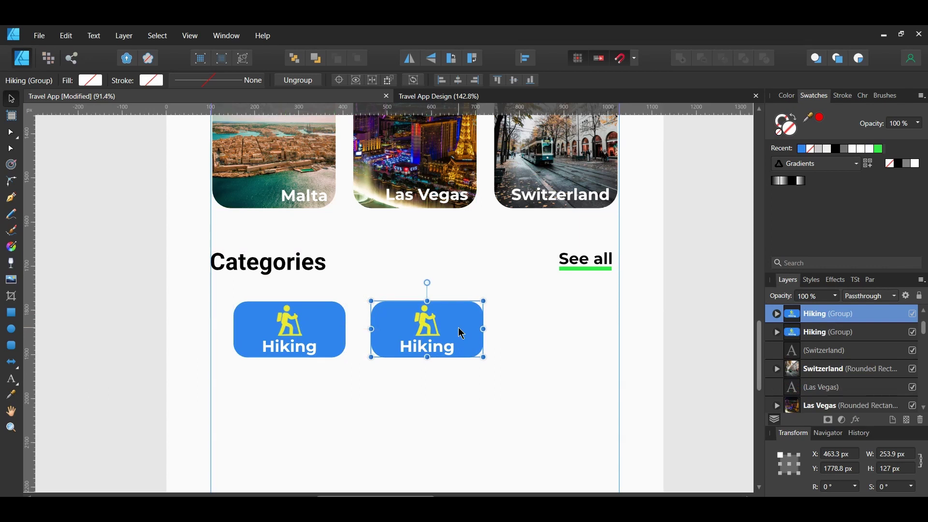
Change the label text on the copied category card to Cycling.
double_click(437, 346)
text(C)
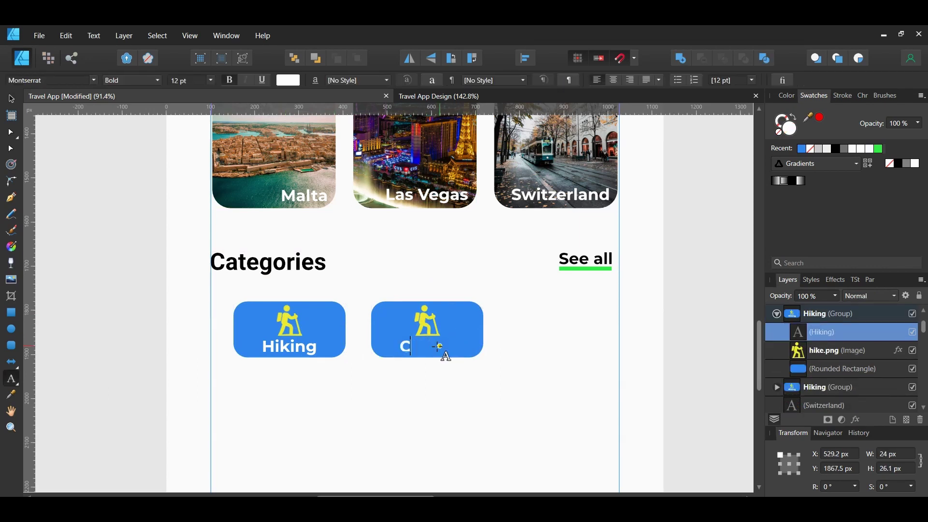
text(ycling)
key(Escape)
Bring the cycling image from the Travel App Pics folder onto the artboard below the category cards.
click(39, 35)
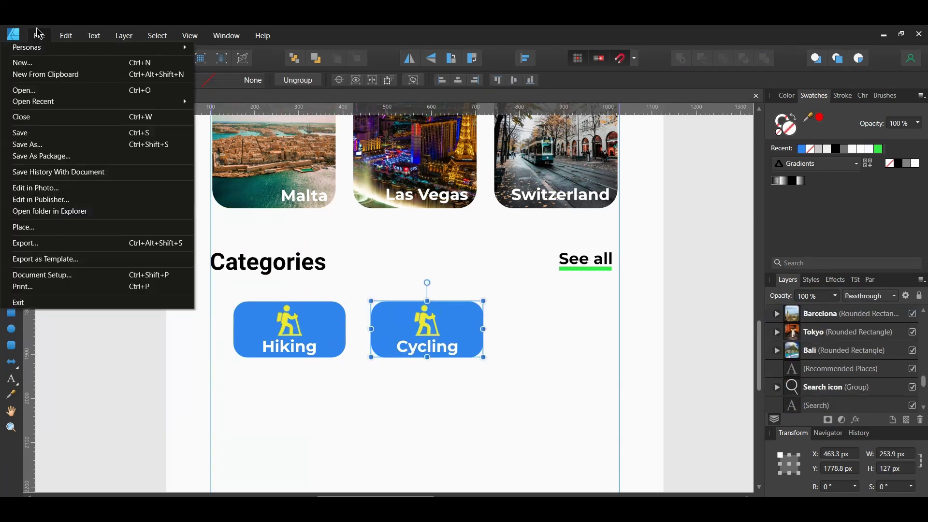
click(30, 89)
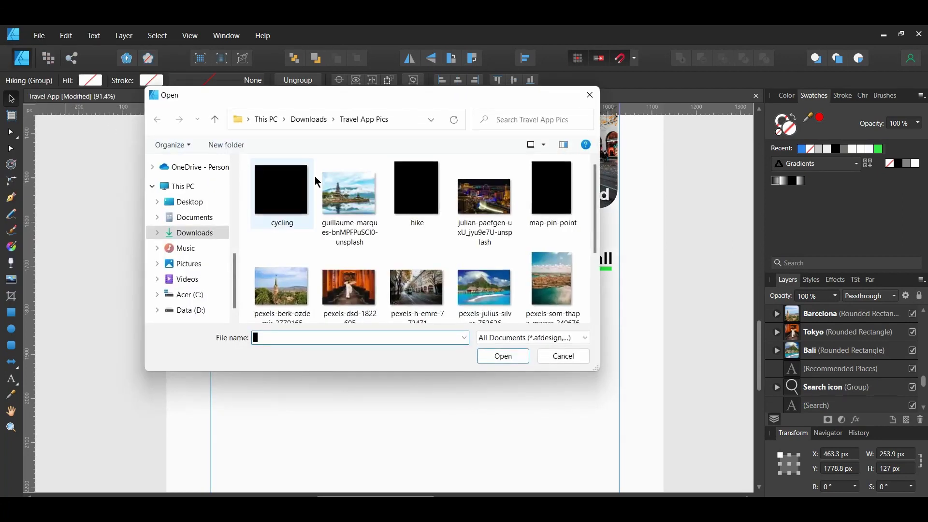
click(281, 194)
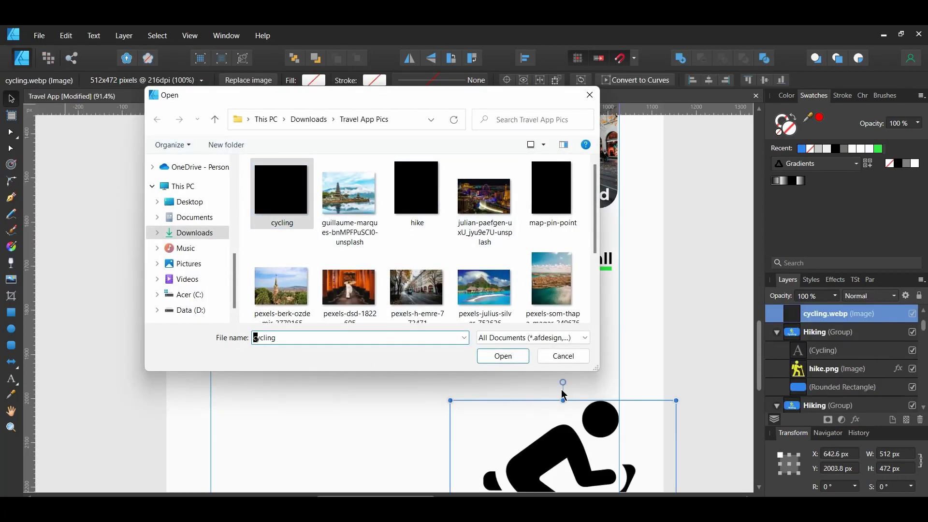
click(575, 355)
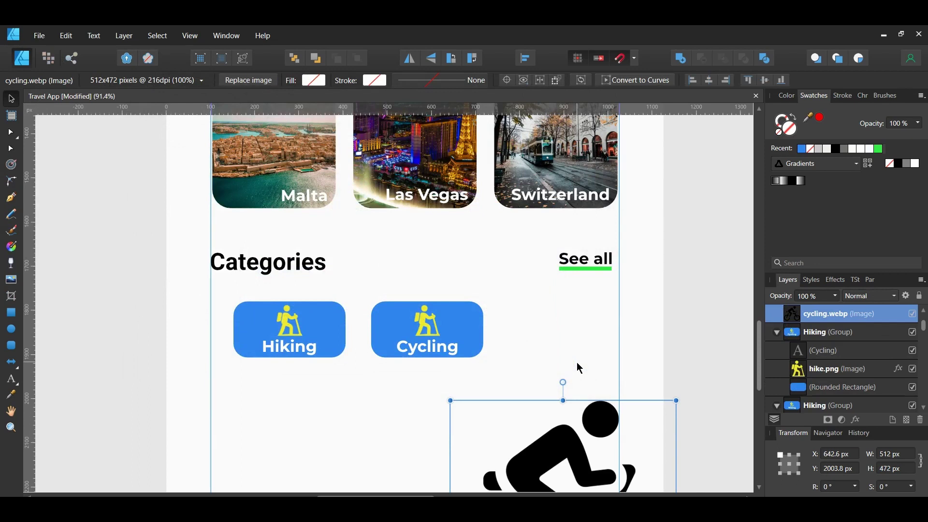
Shrink the cycling icon to about 75 by 69 px inside the Cycling card and delete the hiker icon behind it.
drag(450, 401, 489, 435)
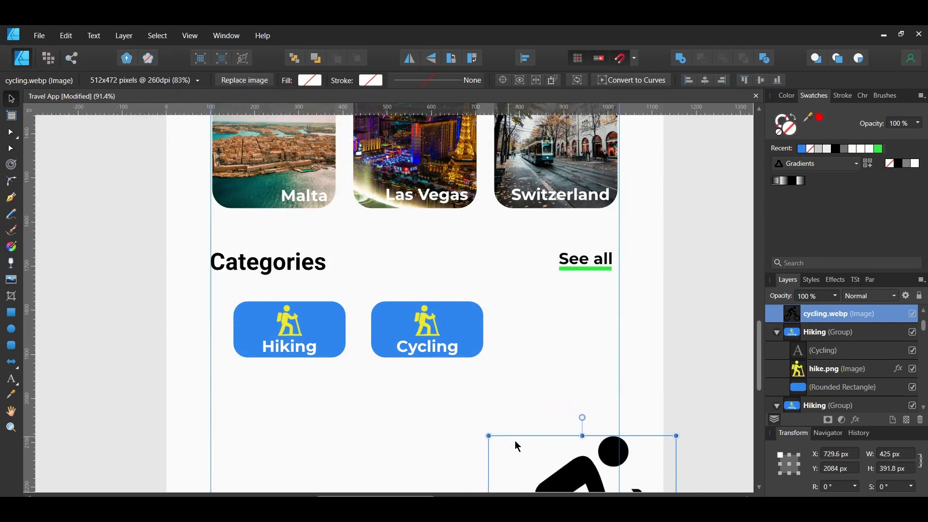
drag(587, 267, 425, 318)
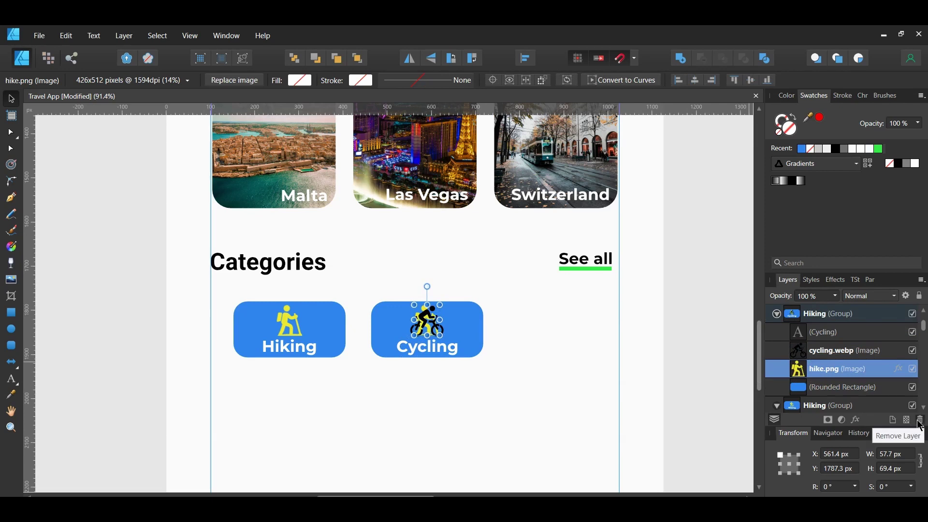
click(920, 420)
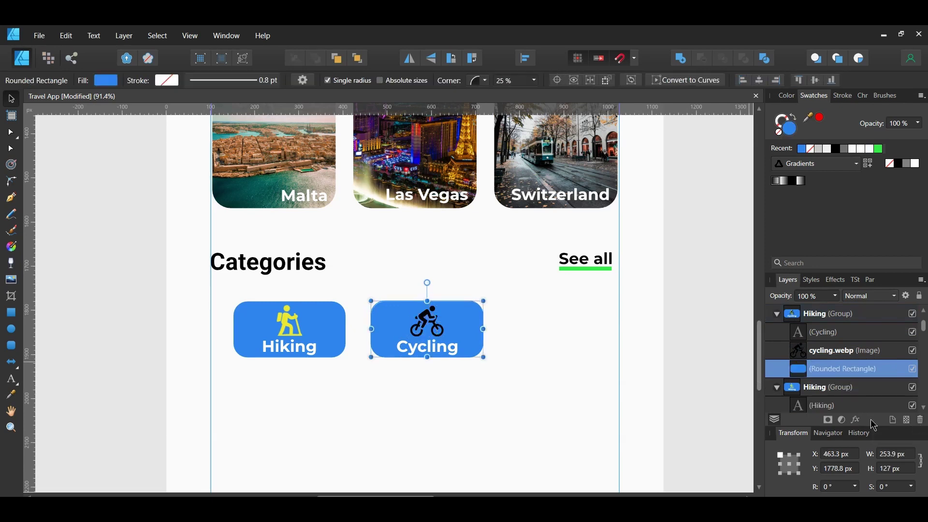
Apply a Color Overlay effect with the yellow hex value EDE830 to the cycling icon.
click(431, 326)
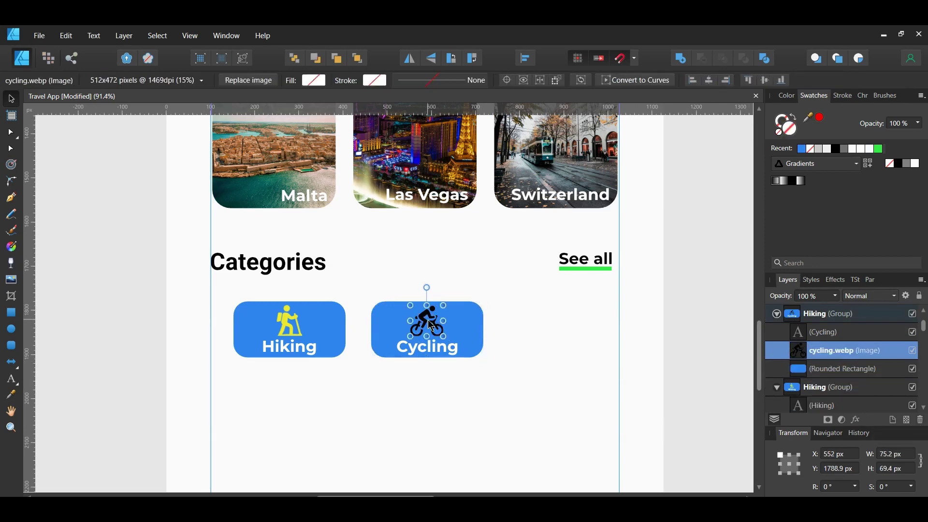
right_click(428, 321)
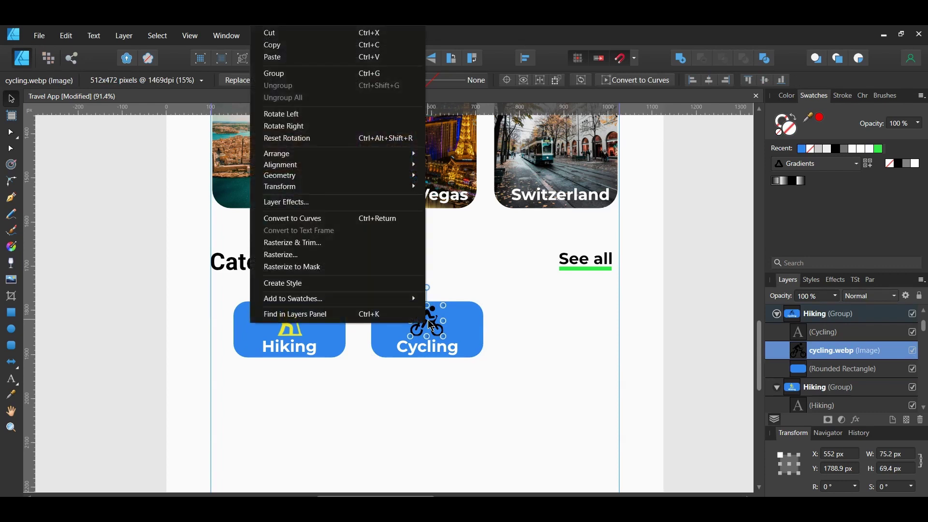
click(400, 206)
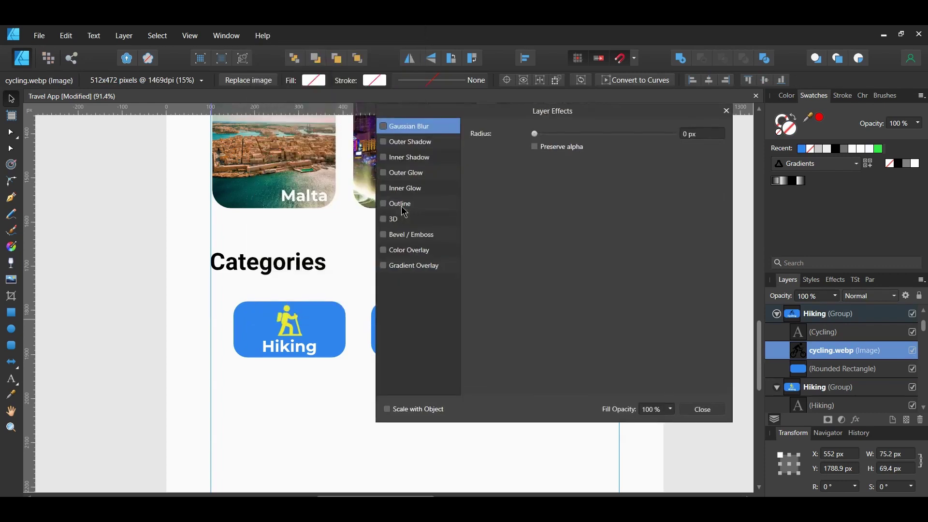
click(411, 250)
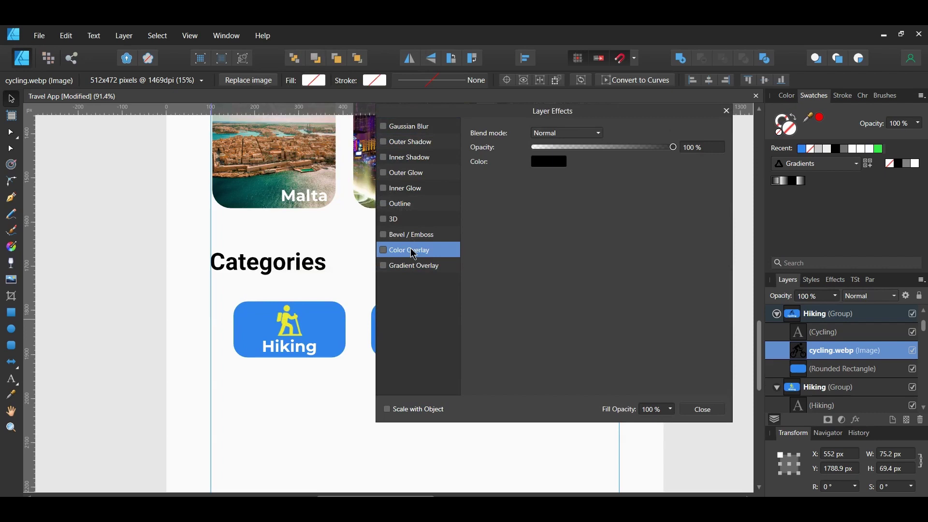
click(385, 250)
click(549, 165)
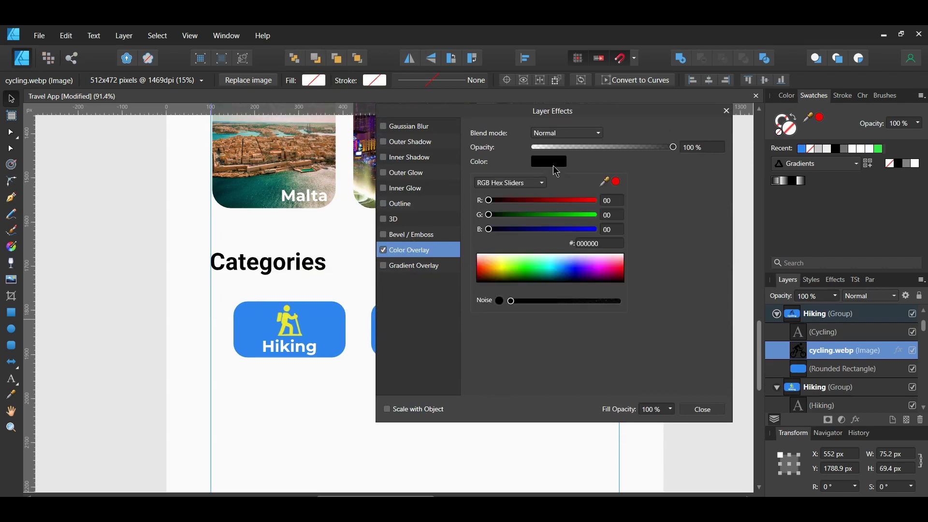
click(595, 244)
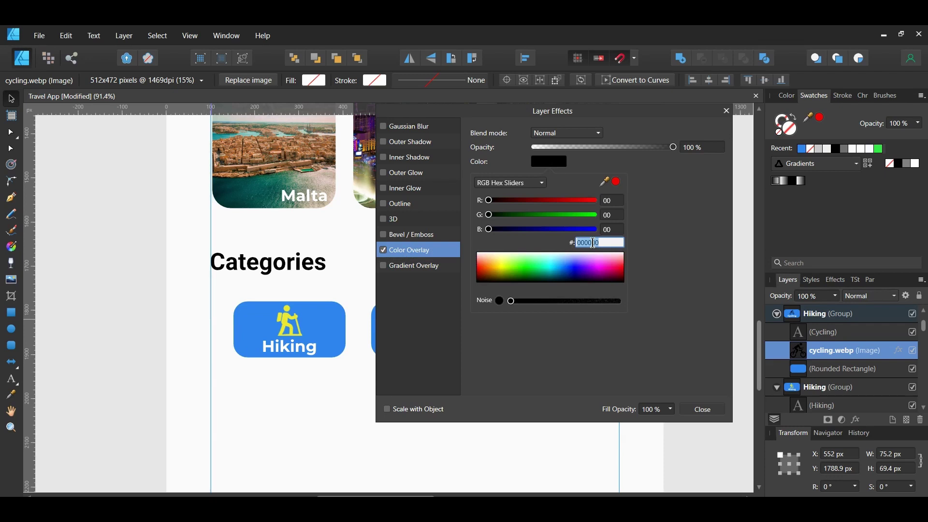
text(ede)
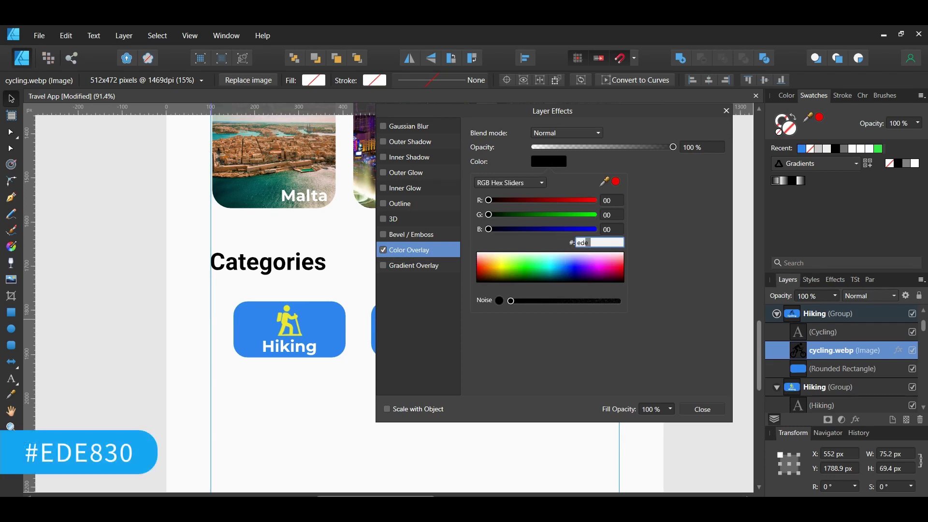
text(830)
key(Return)
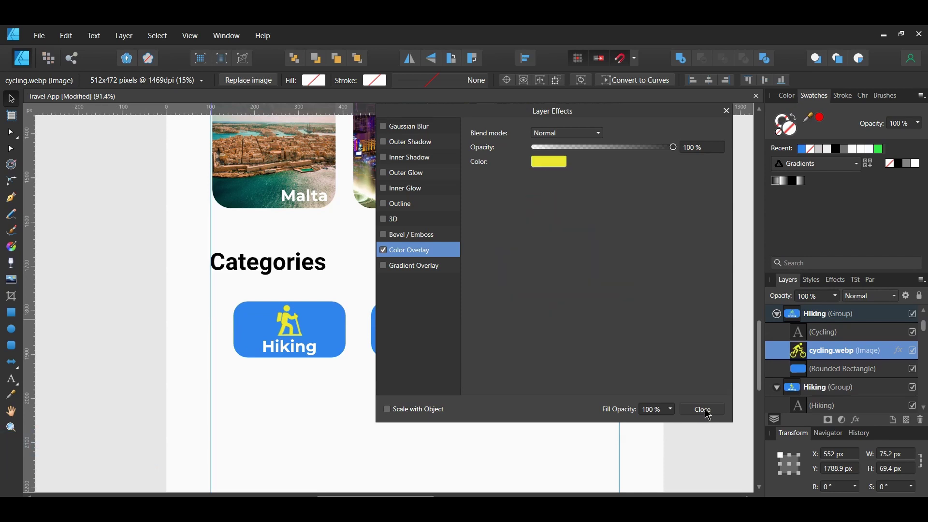
click(703, 409)
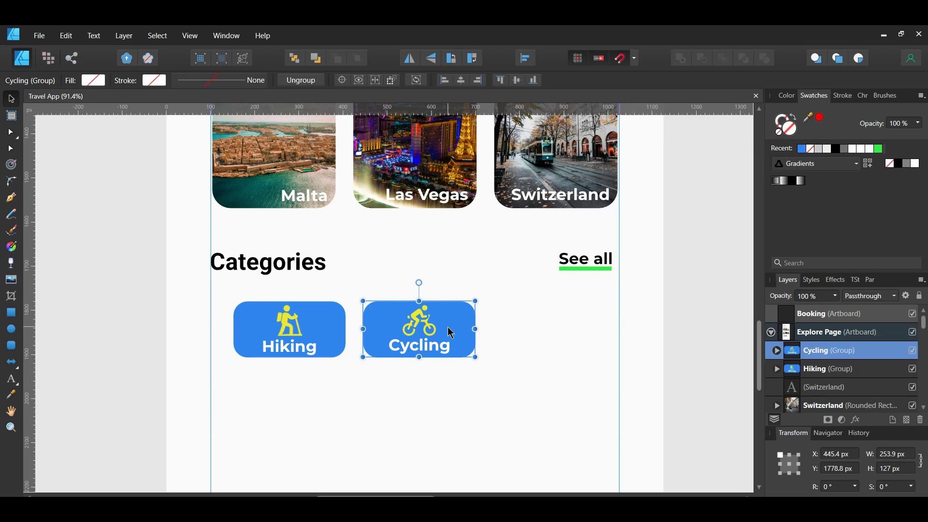
Place a copy of the Cycling card beside it as a third card and bring in the skiing image from Travel App Pics.
drag(451, 333, 584, 346)
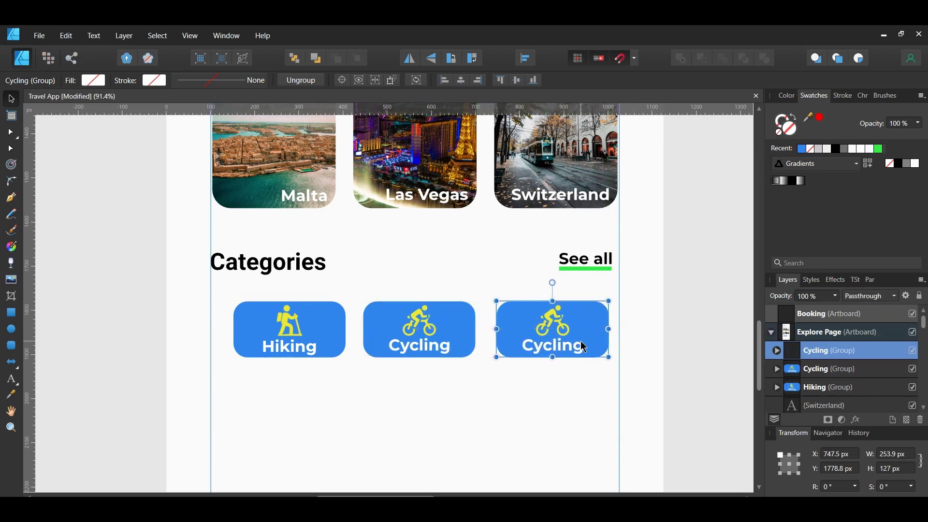
click(39, 36)
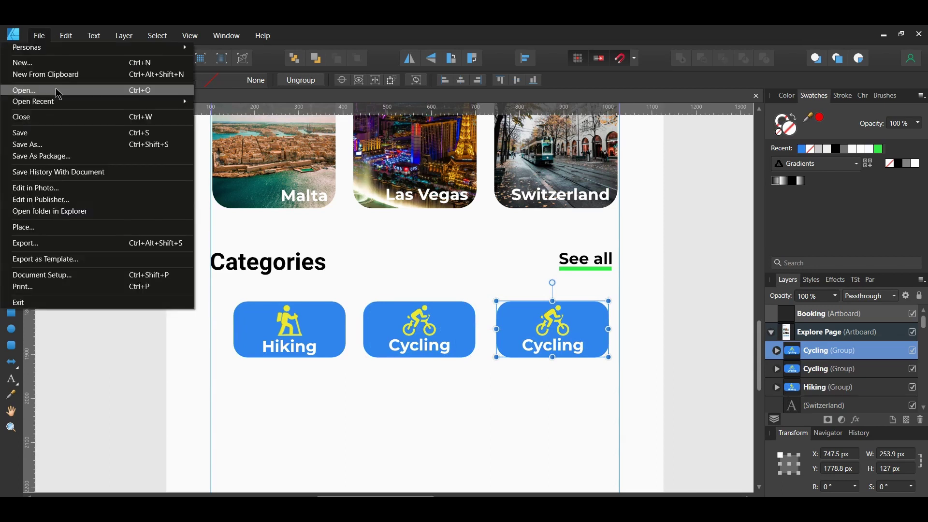
click(183, 97)
scroll(309, 233, down, 2)
double_click(282, 288)
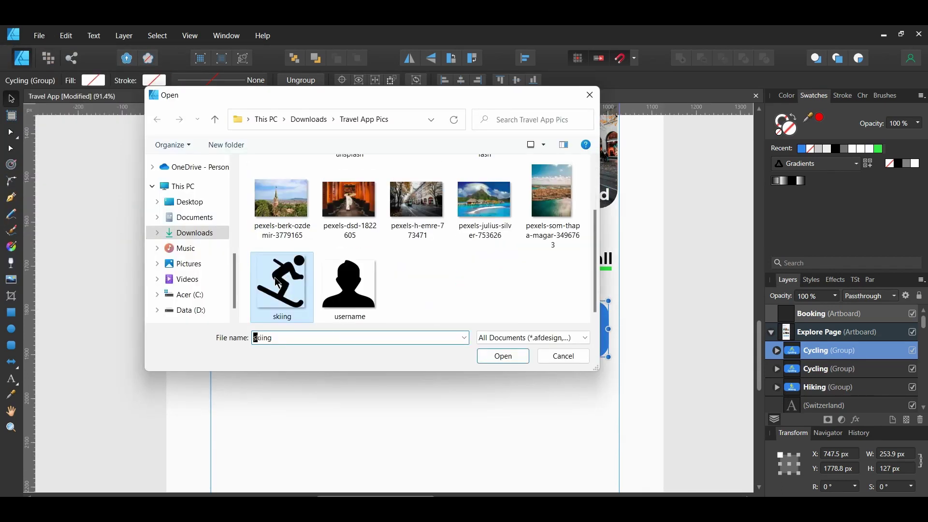
Fit the skiing icon into the third card's group at about 64 by 71 px and delete that card's cycling icon.
click(399, 397)
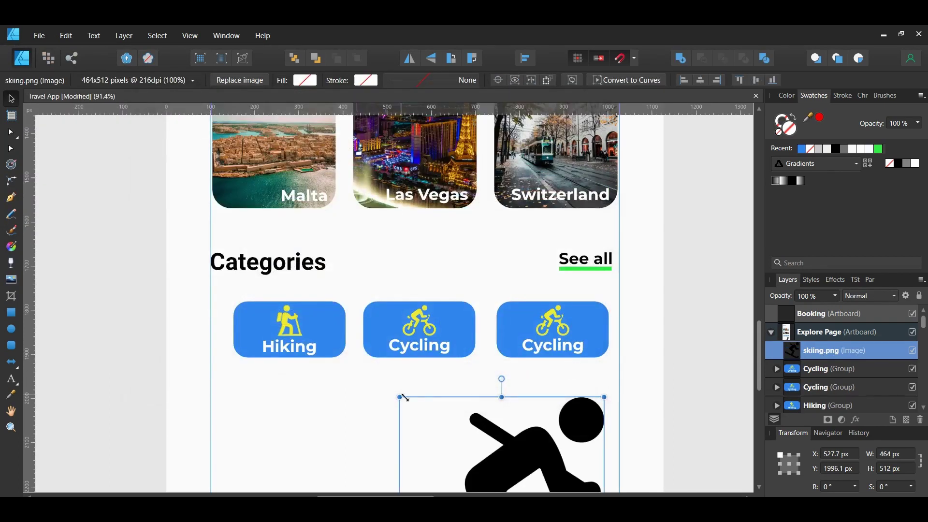
drag(399, 397, 547, 329)
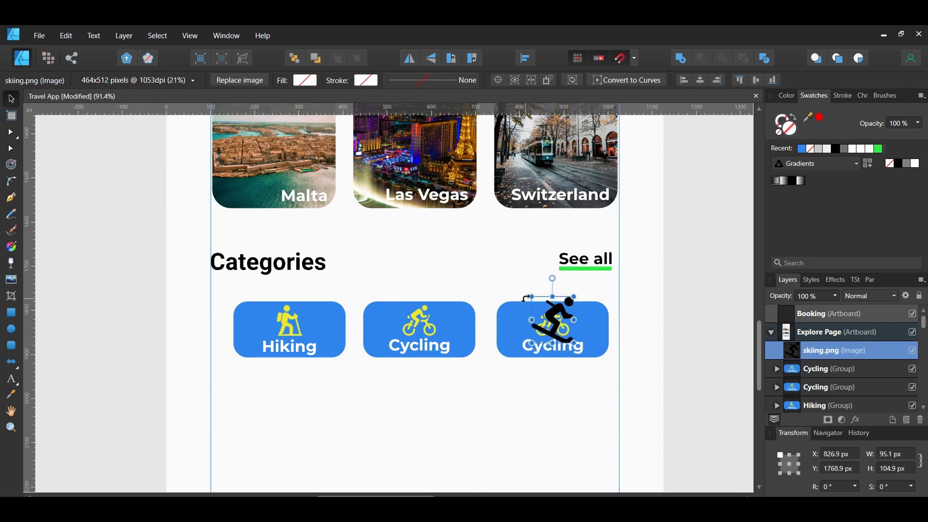
click(776, 369)
drag(775, 350, 821, 380)
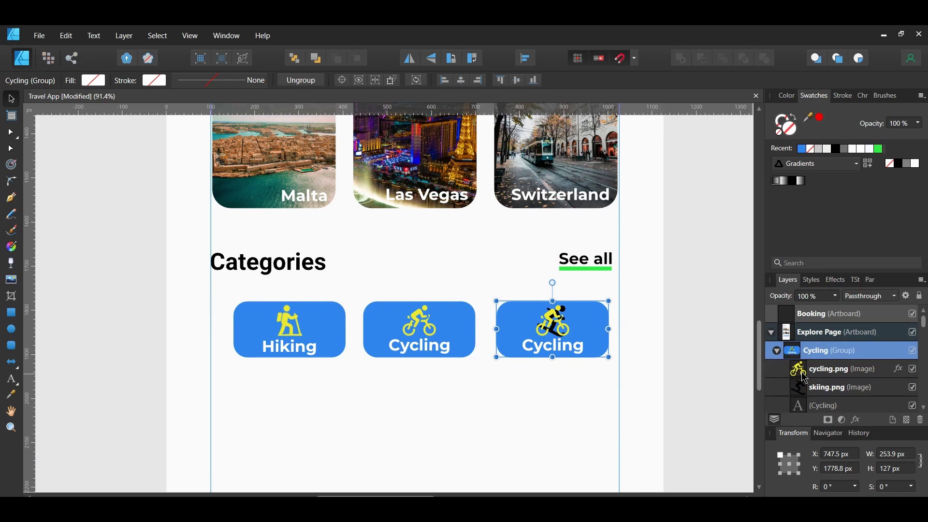
click(841, 369)
click(921, 420)
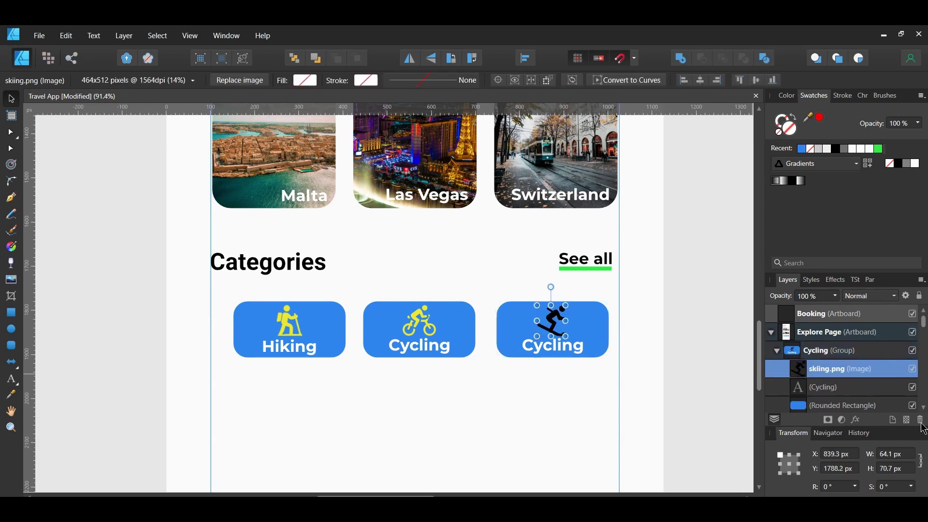
Apply a Color Overlay effect with the yellow hex value EDE830 to the skiing icon.
click(856, 420)
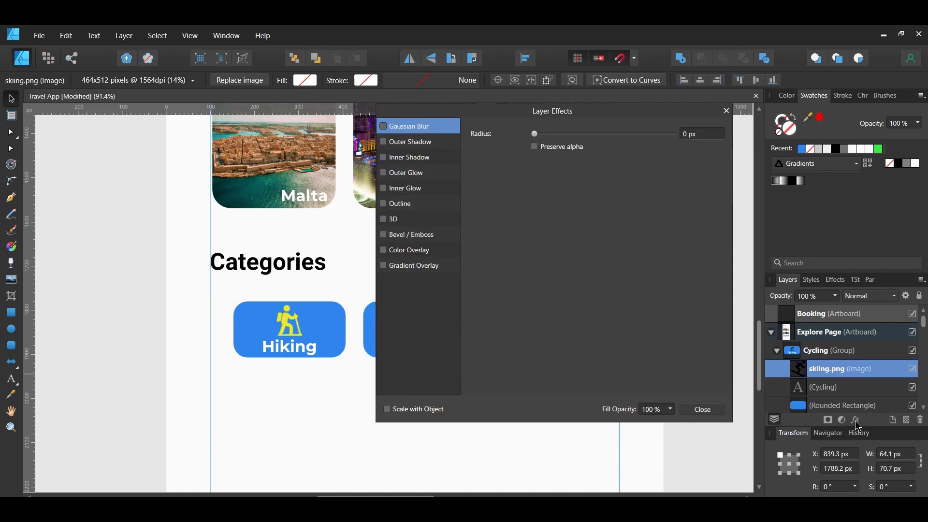
click(384, 251)
click(402, 251)
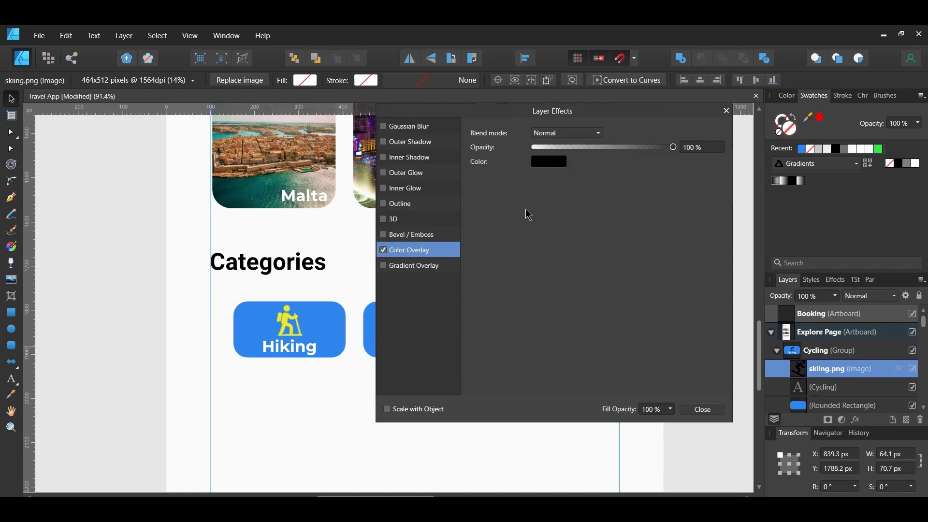
click(555, 166)
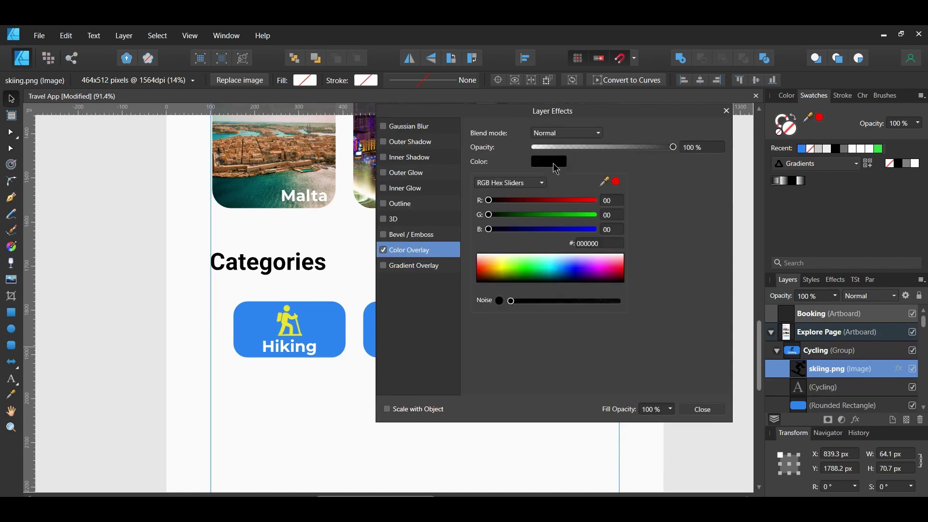
click(590, 246)
text(ed)
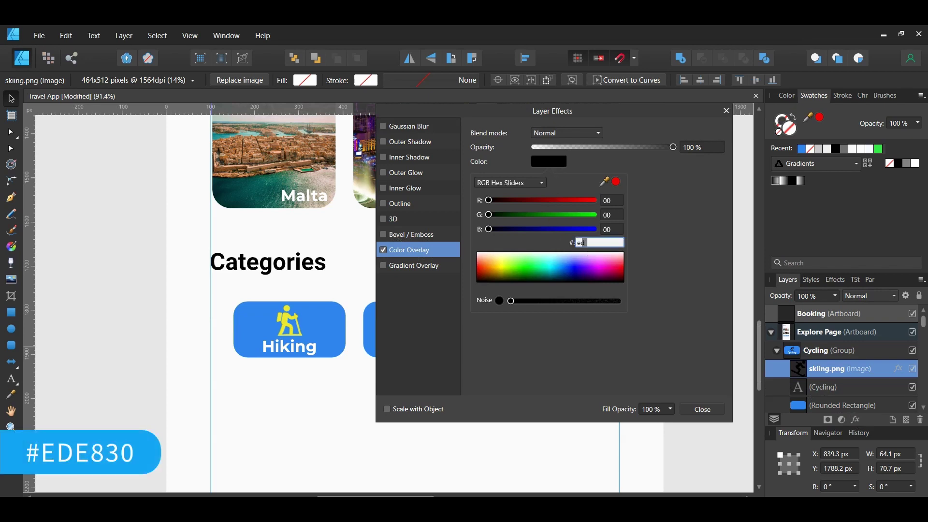
text(e830)
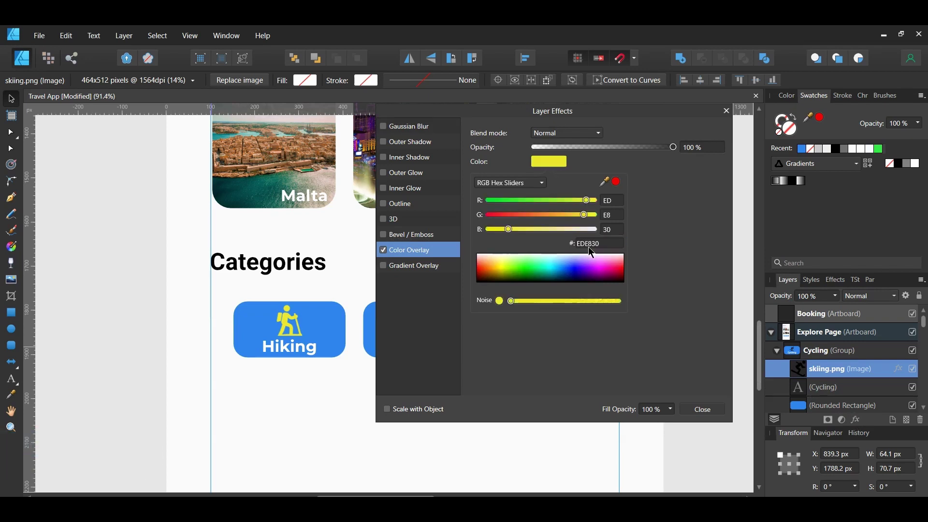
click(703, 409)
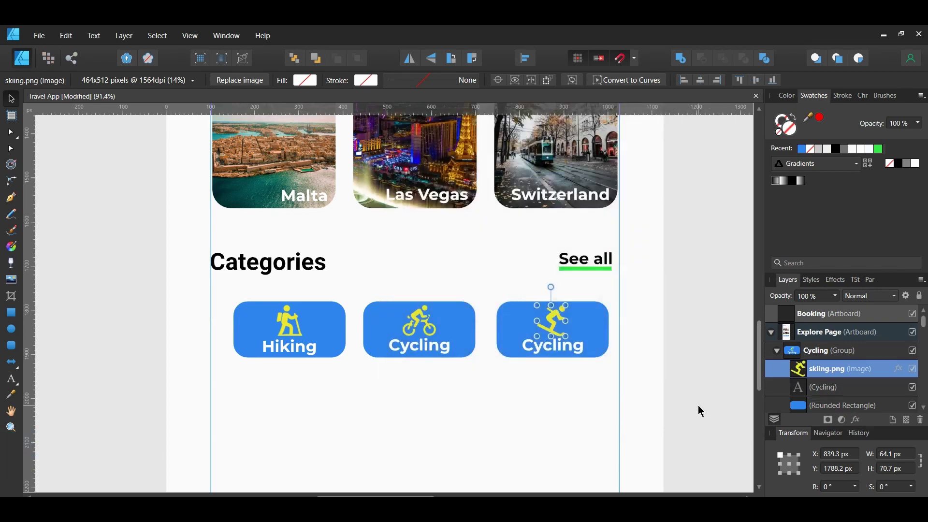
Change the label text on the third category card to Skiing.
click(564, 348)
double_click(563, 347)
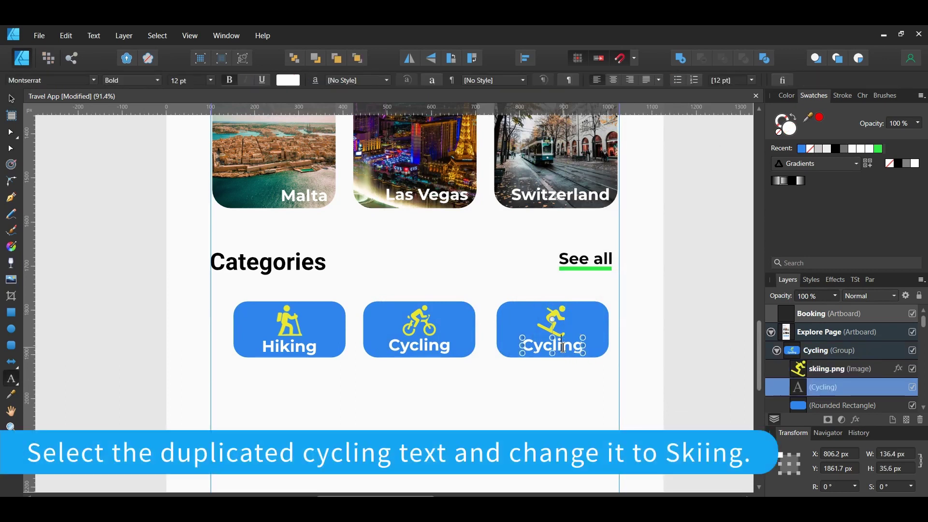
text(Skiing)
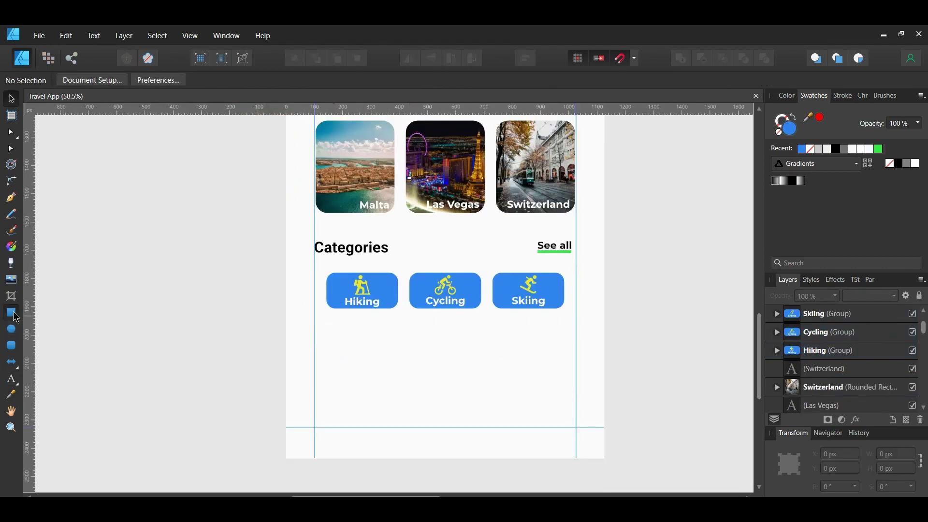
Draw a rectangle about 891 by 119 px below the category cards, just above the lower guide, and fill it with the recent green.
click(12, 313)
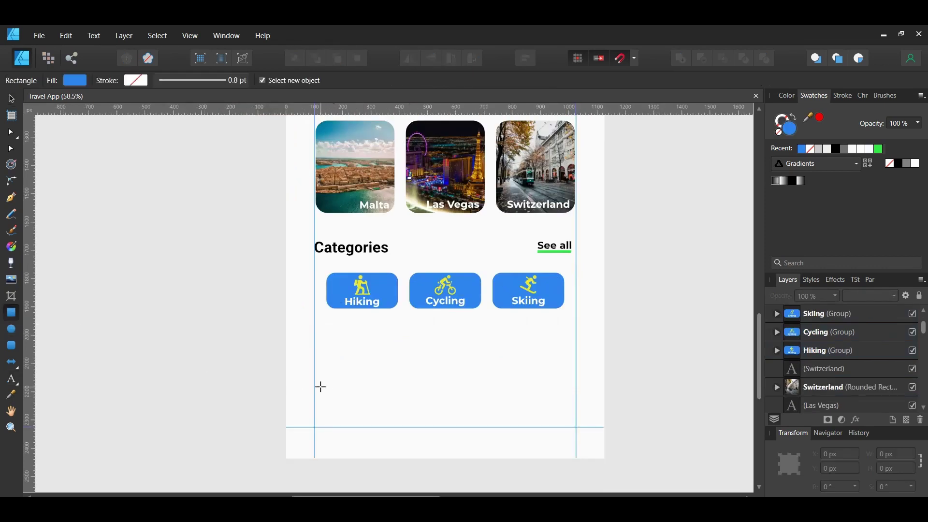
drag(320, 386, 571, 420)
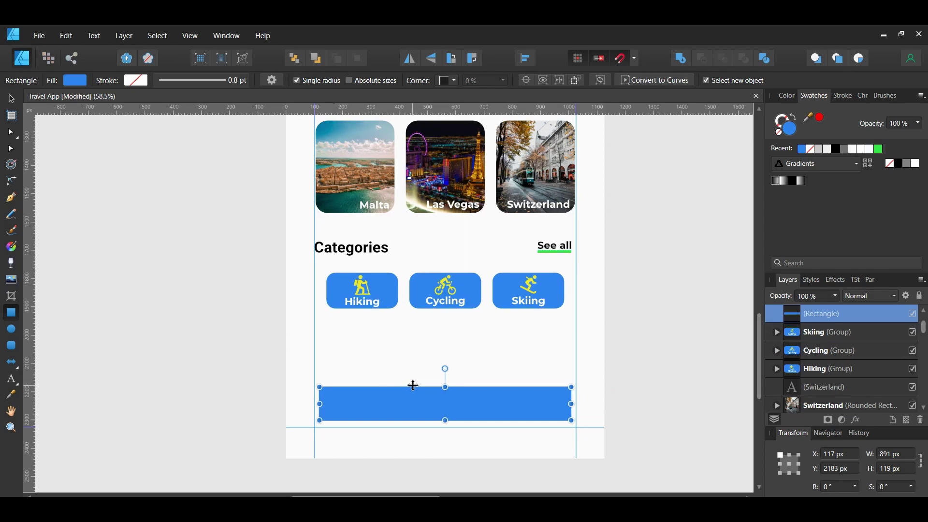
click(878, 149)
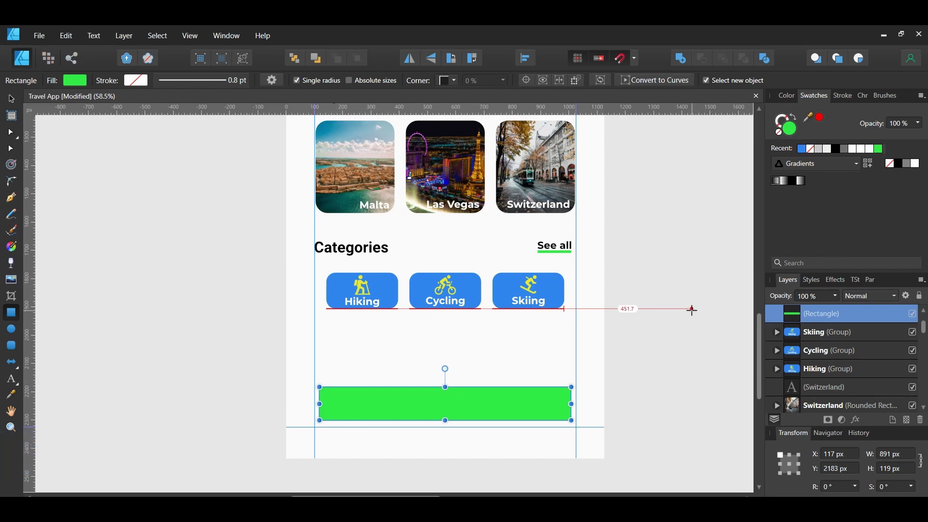
Give the green bar rounded corners with a 40% corner radius.
click(448, 81)
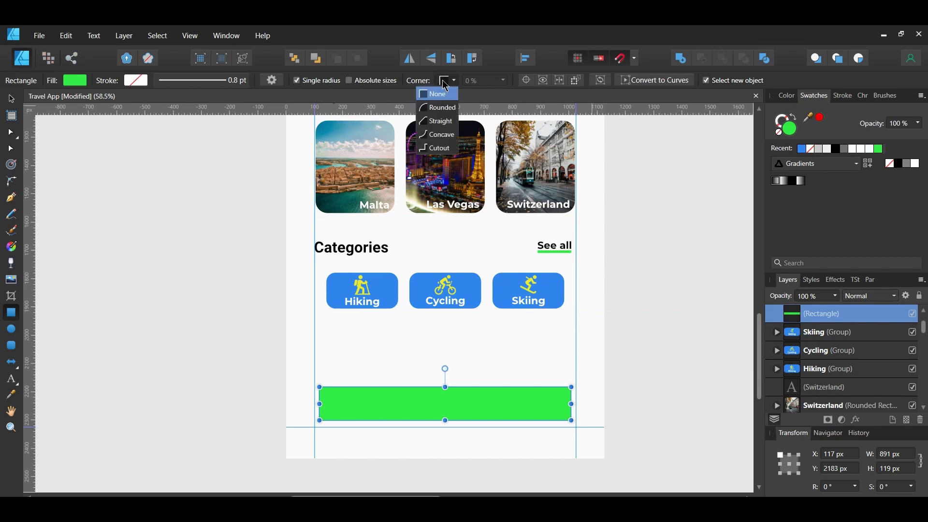
click(437, 118)
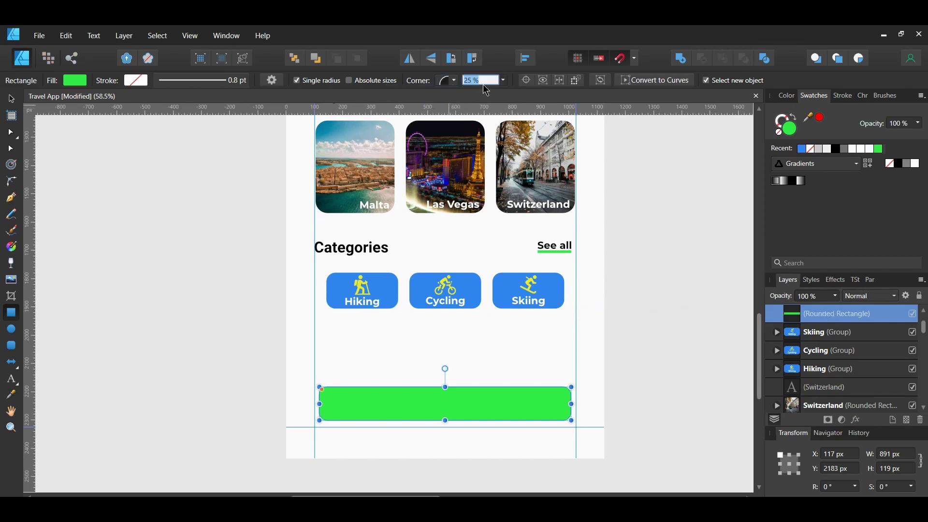
text(40)
key(Return)
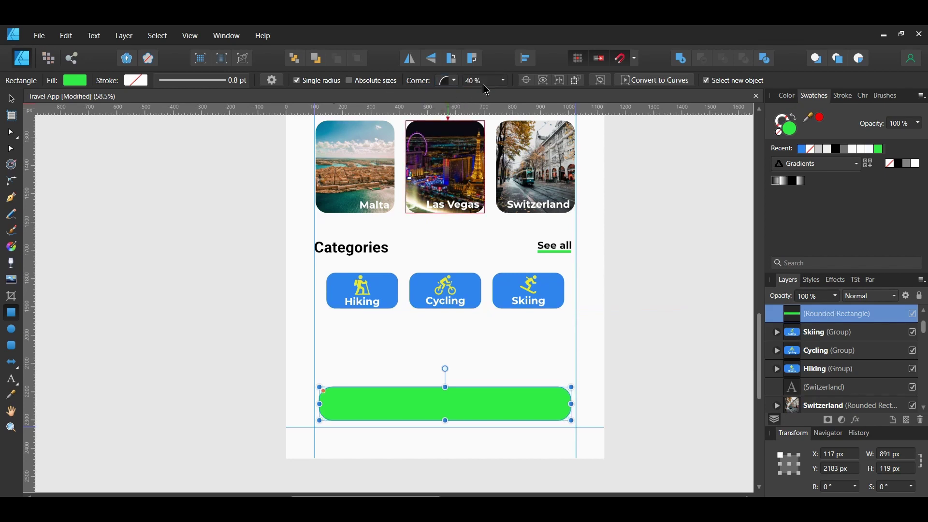
Bring the homepage, username and map-pin-point icon files from the Travel App Pics folder into the document.
click(37, 35)
click(36, 89)
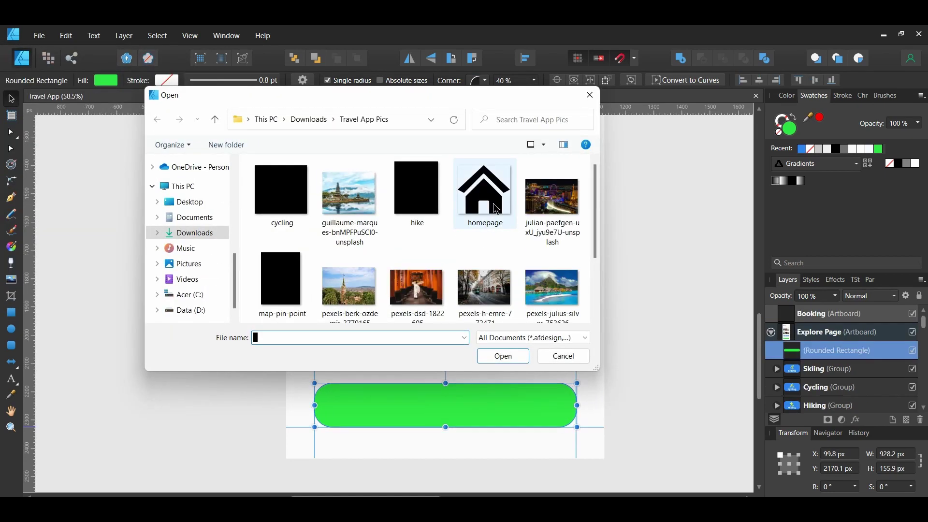
click(496, 209)
scroll(586, 246, down, 2)
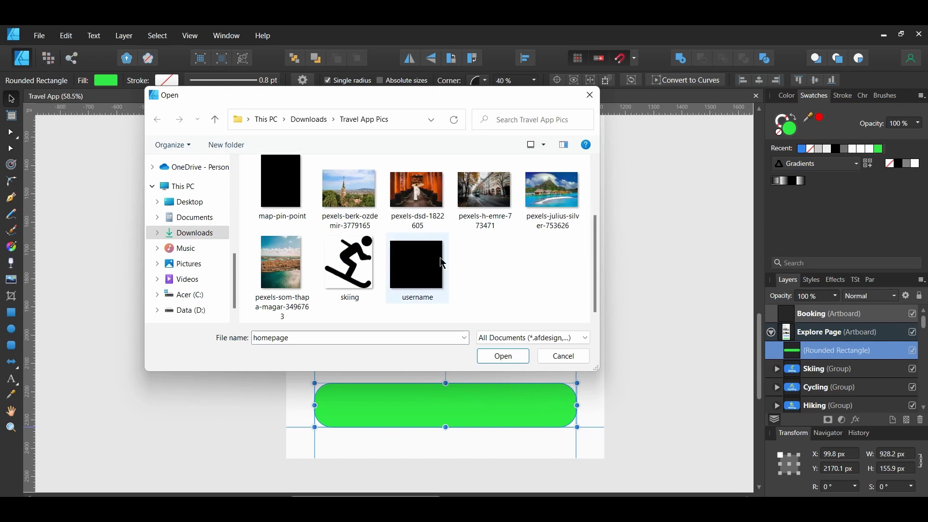
ctrl+click(428, 265)
ctrl+click(297, 202)
key(Return)
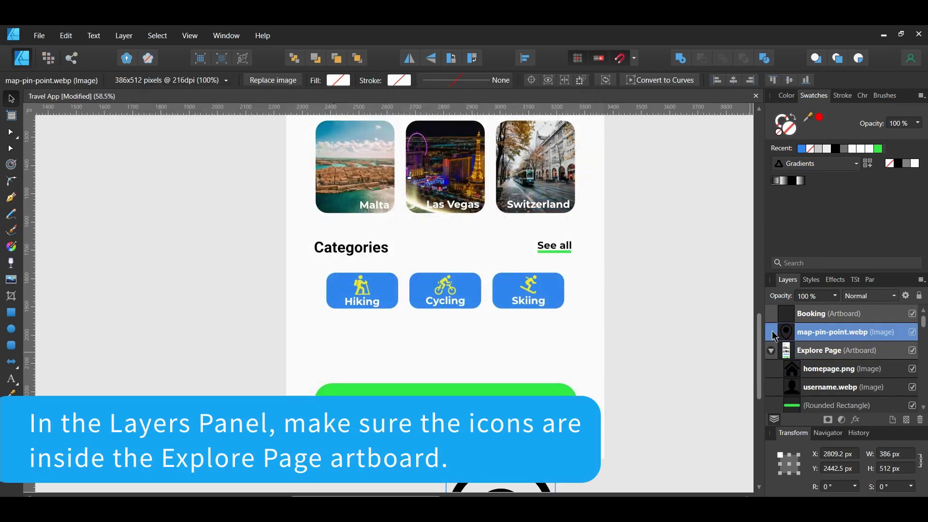
Move the map-pin-point layer into the Explore Page artboard and position the three icons over the page.
drag(779, 333, 807, 368)
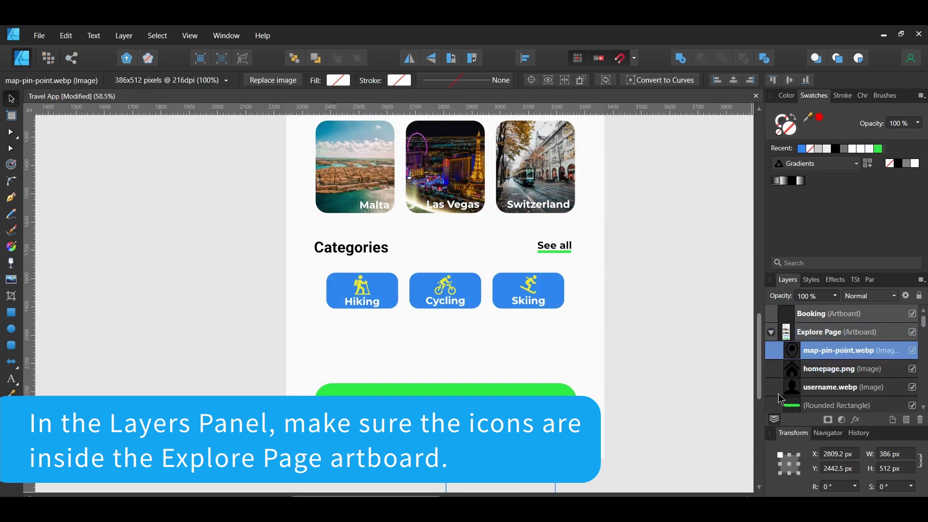
shift+click(778, 394)
click(590, 390)
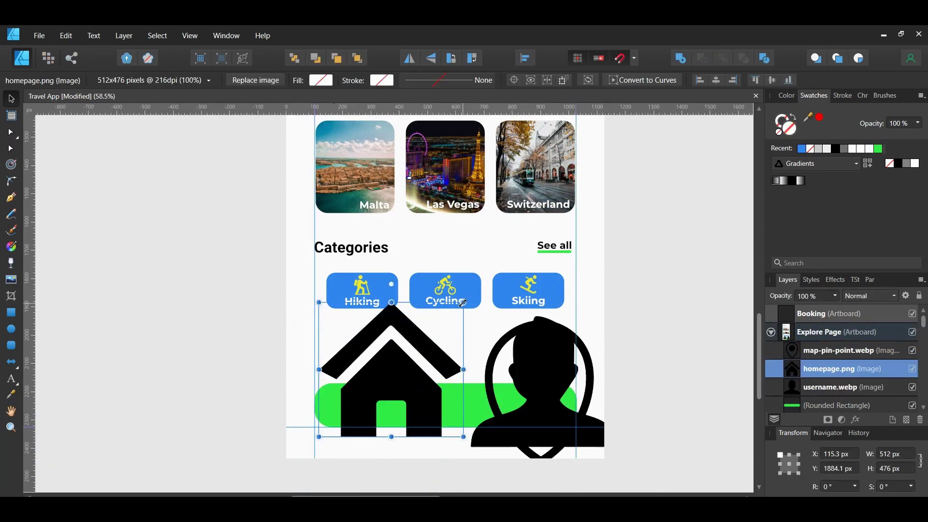
Shrink the homepage icon to about 100 px high and place it at the left end of the green bar.
drag(464, 304, 380, 363)
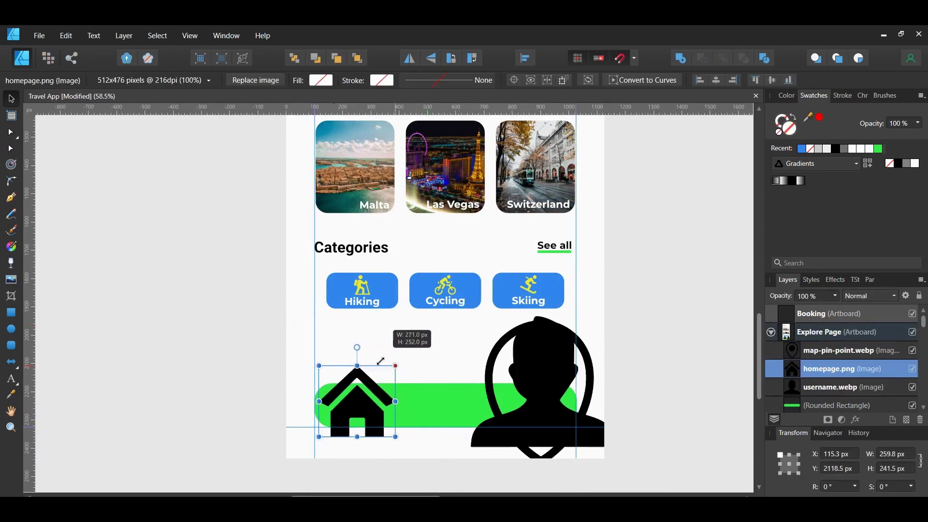
drag(381, 363, 367, 376)
drag(332, 430, 357, 419)
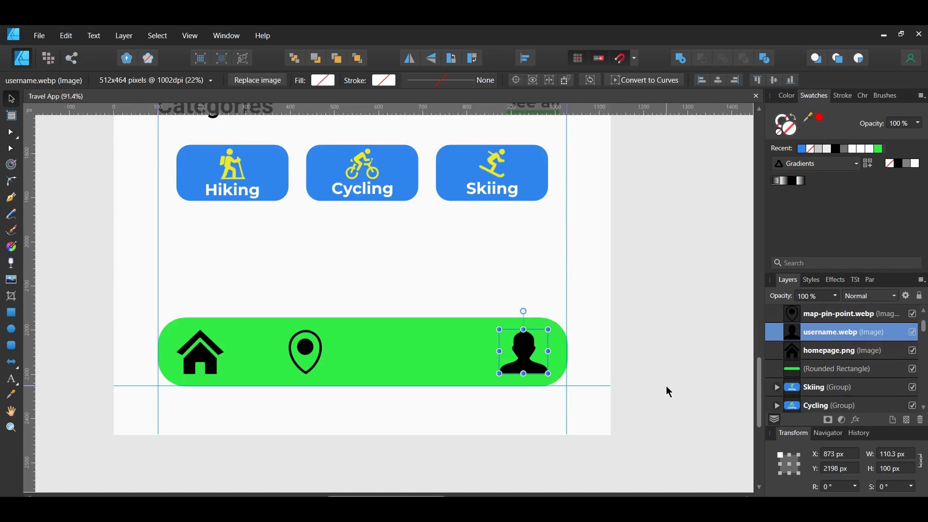
Apply a Color Overlay effect with hex value EDE830 to the homepage, map pin and username icons together.
drag(72, 290, 552, 384)
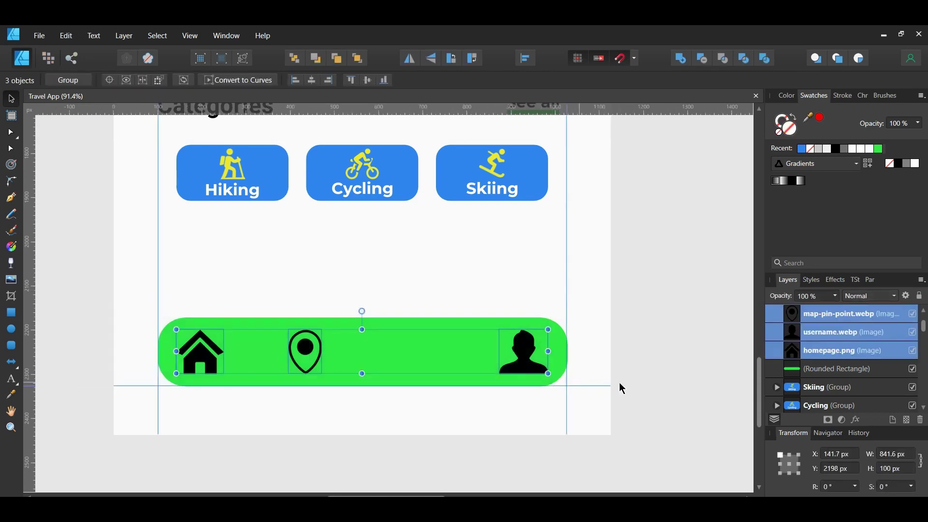
click(856, 420)
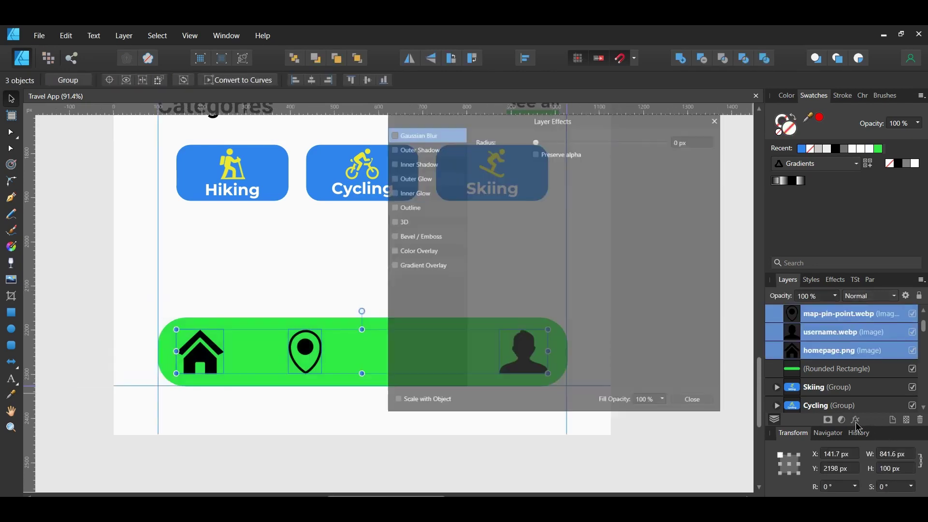
click(390, 253)
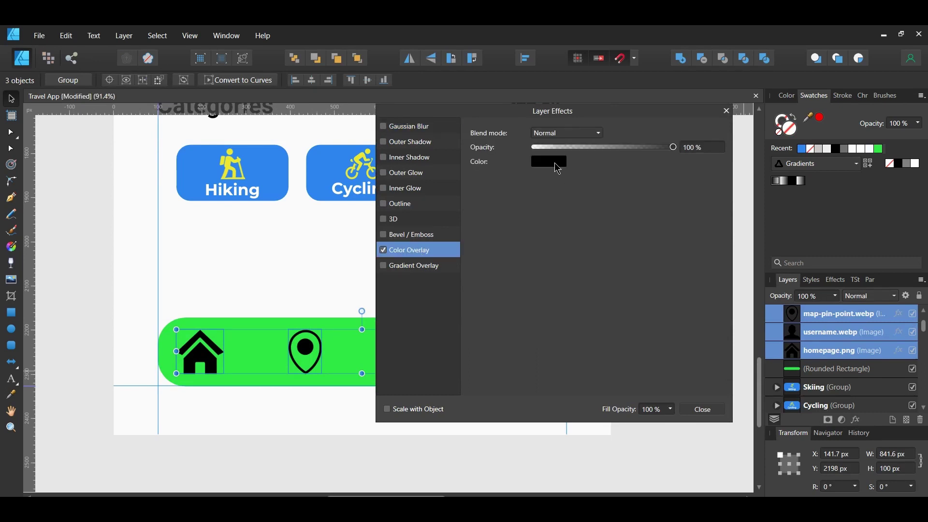
click(554, 163)
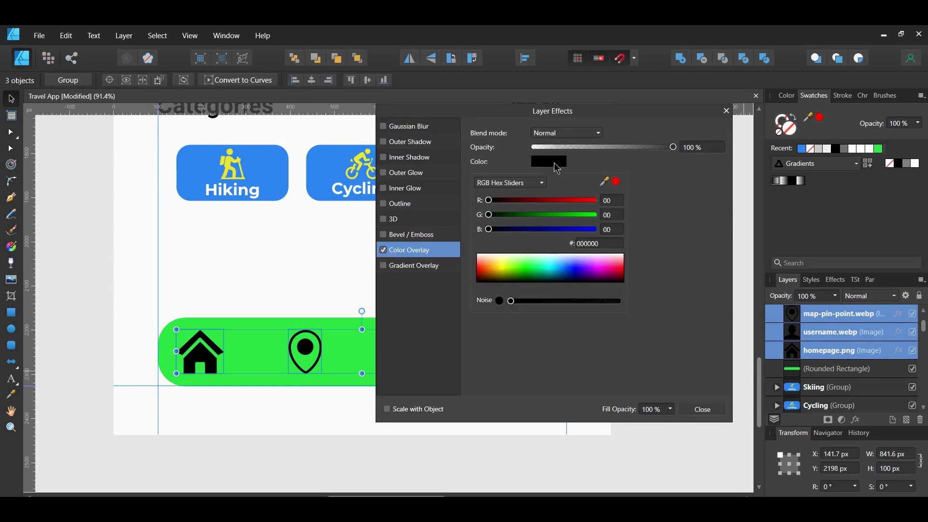
click(600, 246)
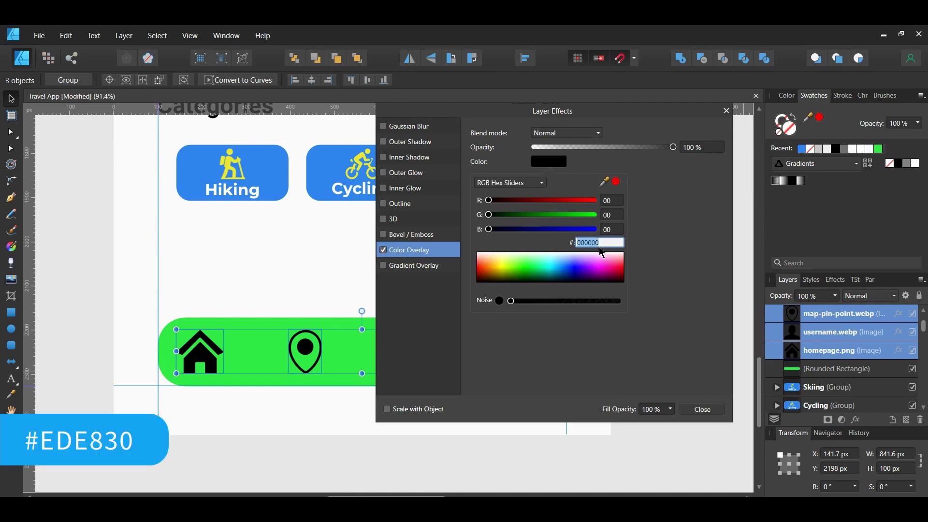
text(ede830)
key(Return)
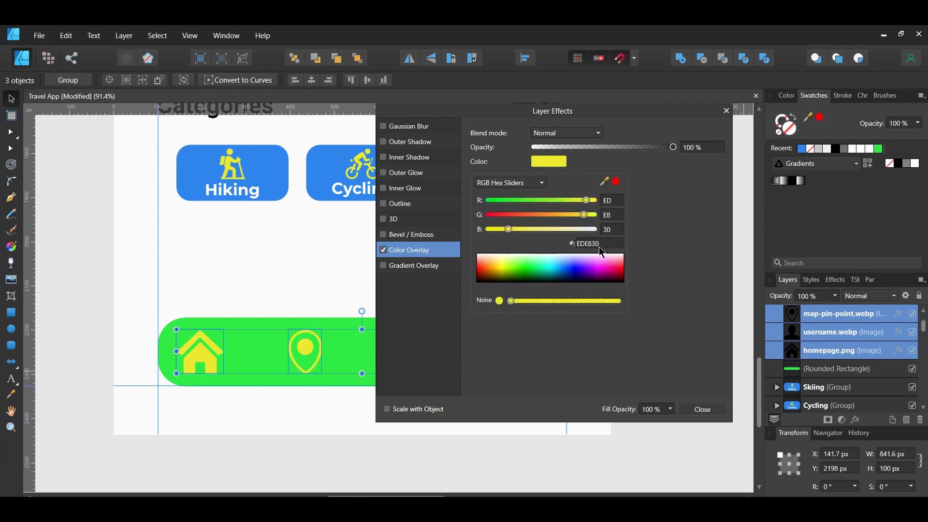
click(702, 409)
click(700, 415)
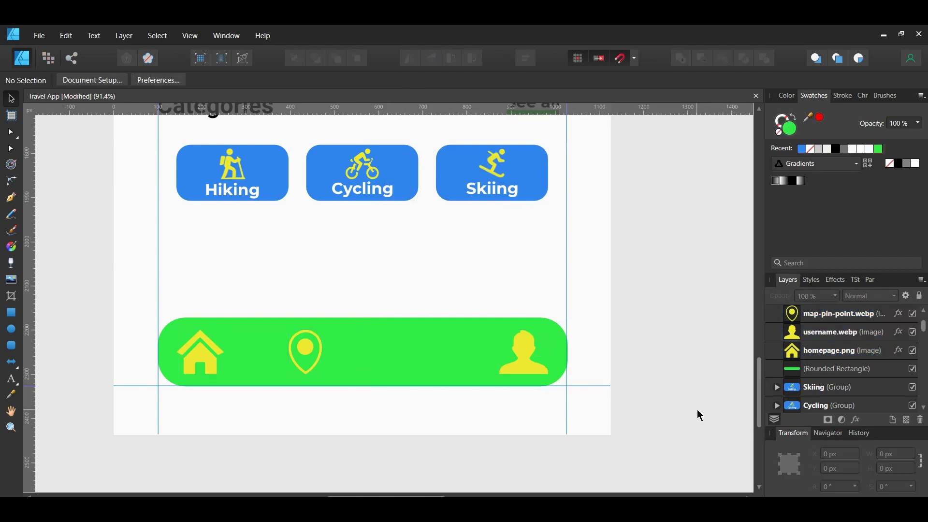
Draw a heart about 93 by 100 px on the green bar between the map pin and username icons.
click(11, 361)
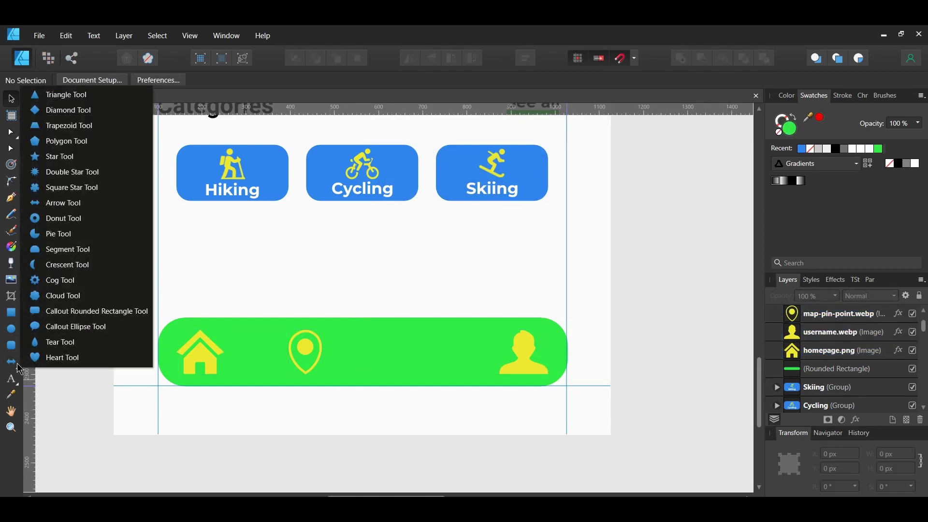
click(66, 357)
drag(388, 340, 436, 372)
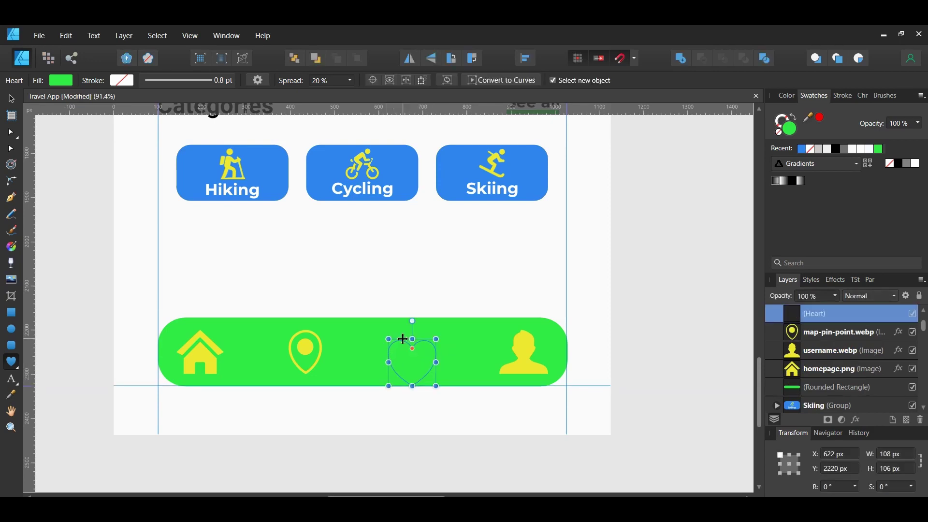
Set the heart's fill to the yellow hex value EDE830.
click(788, 135)
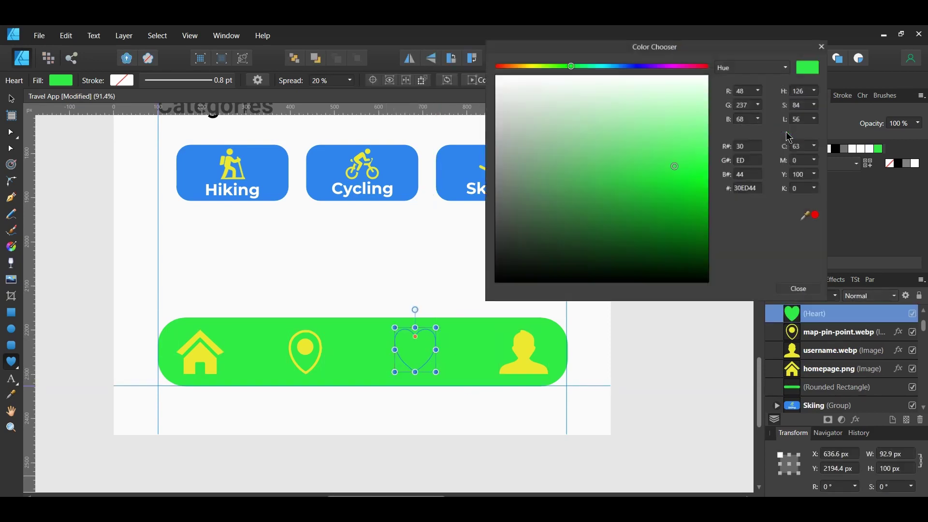
click(755, 191)
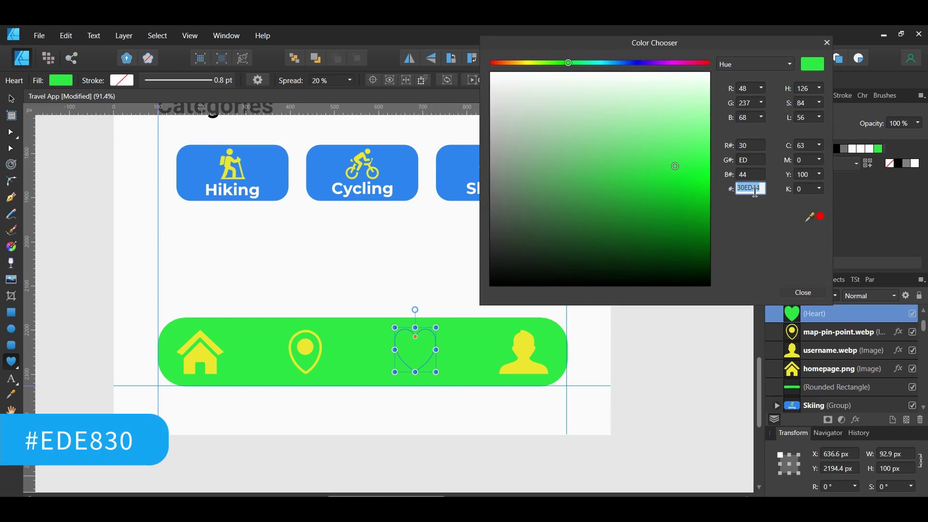
text(EDE830)
key(Return)
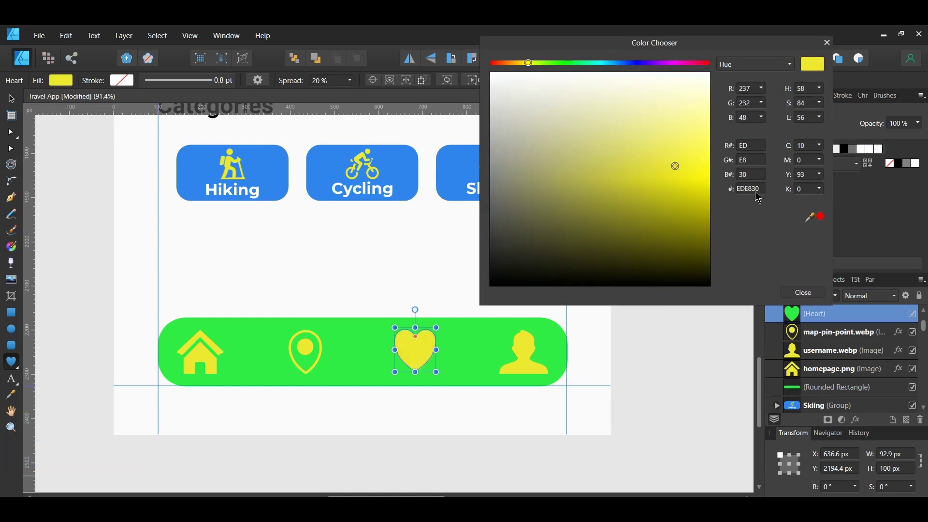
click(799, 293)
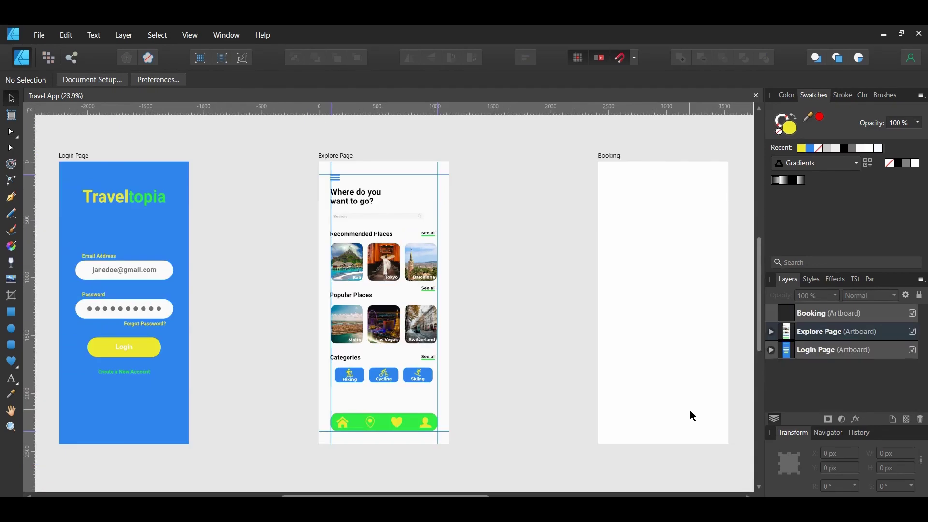
Draw a rectangle about 1172 by 1249 px over the upper half of the Booking artboard and remove its fill.
click(692, 416)
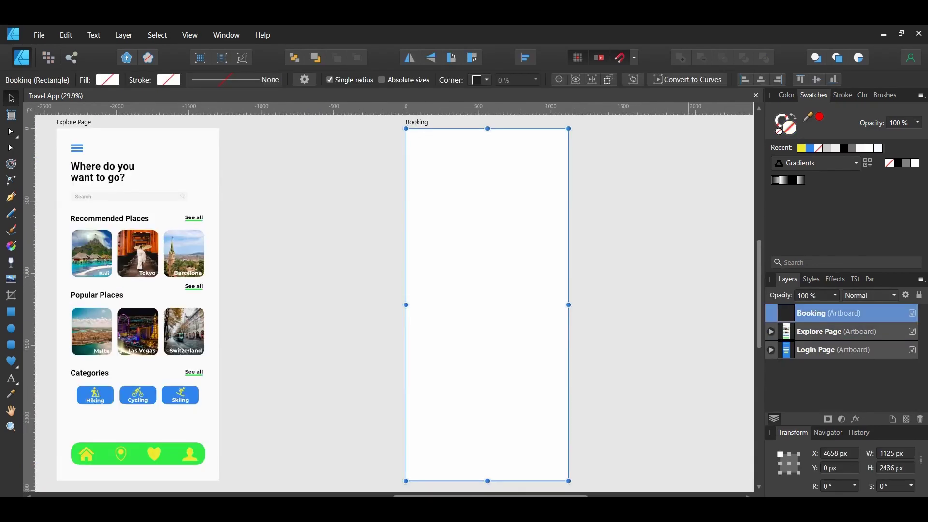
scroll(472, 454, right, 3)
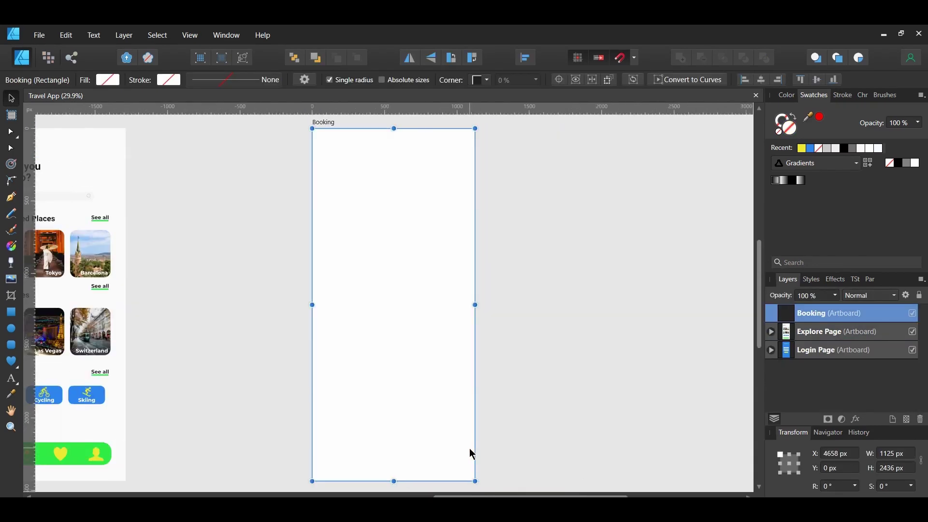
click(11, 311)
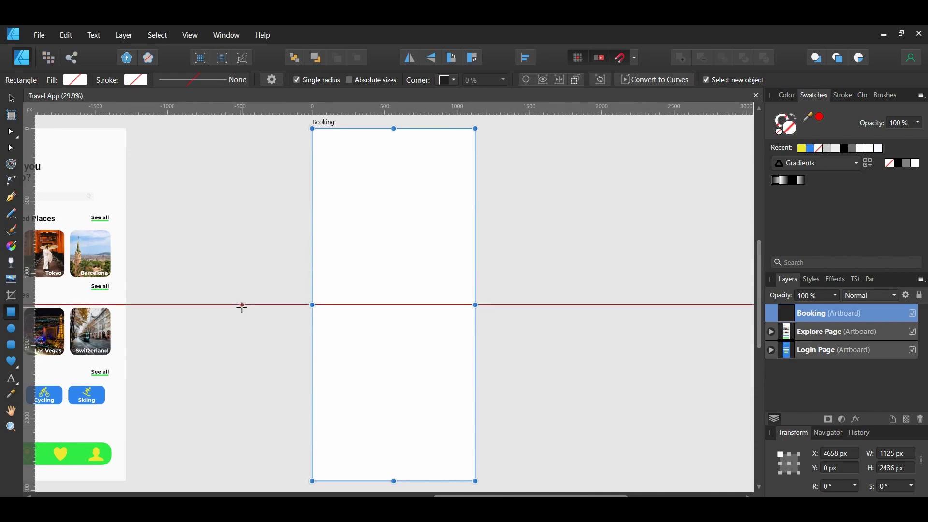
drag(309, 125, 478, 305)
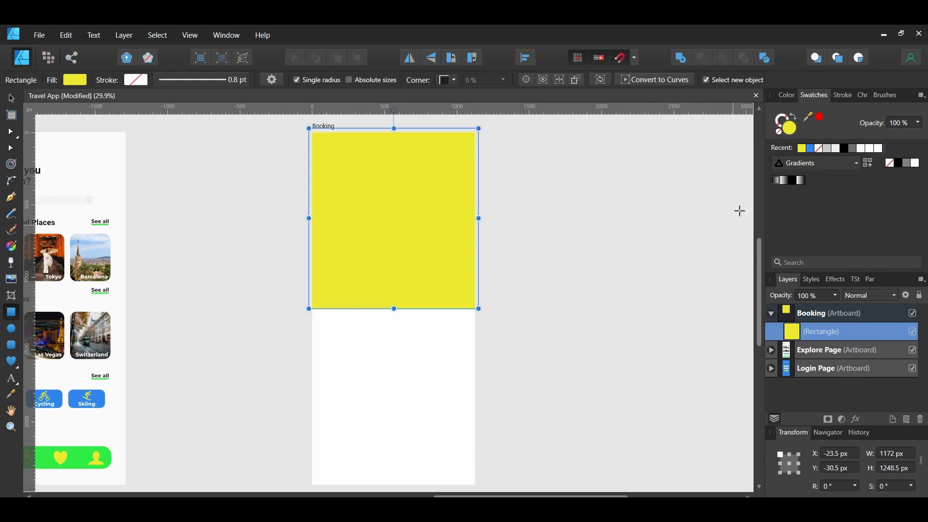
click(783, 138)
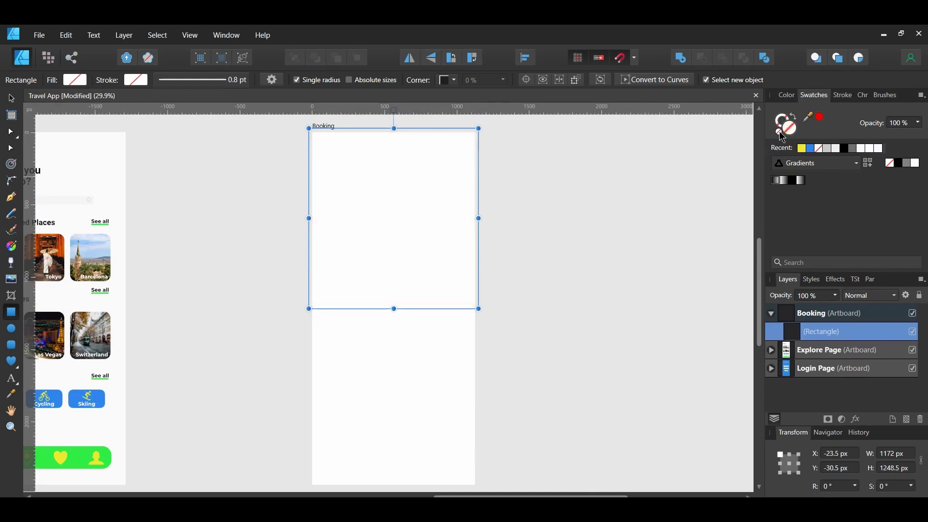
Place the lakeside temple photo from the Travel App Pics folder onto the Booking artboard at its original size.
click(37, 33)
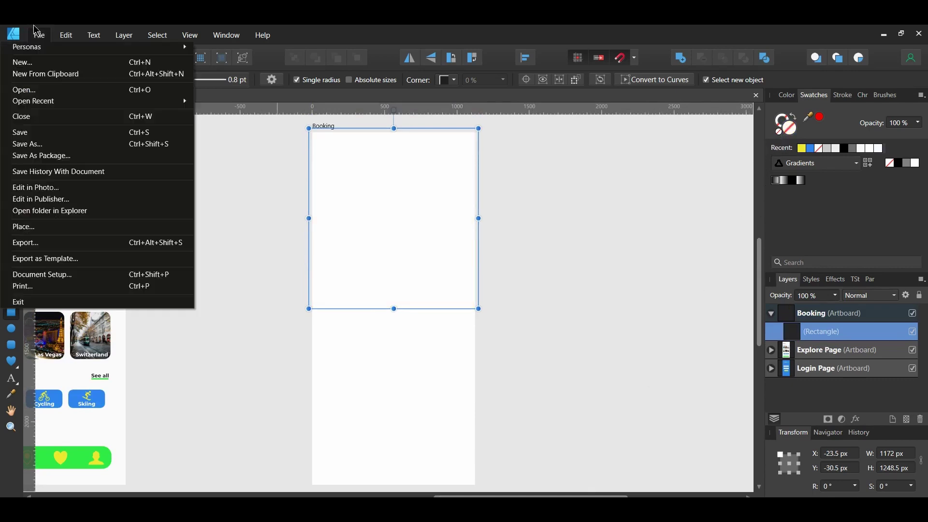
click(53, 90)
click(361, 199)
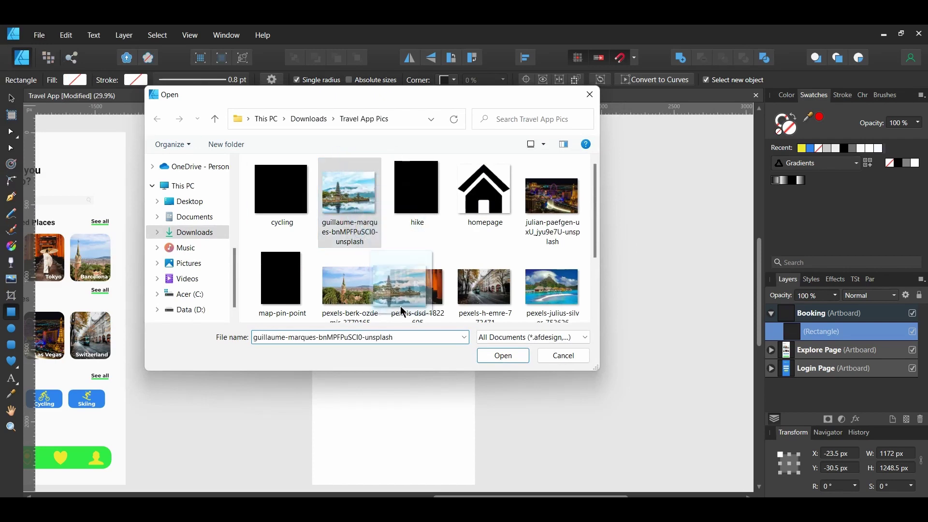
click(415, 405)
click(552, 359)
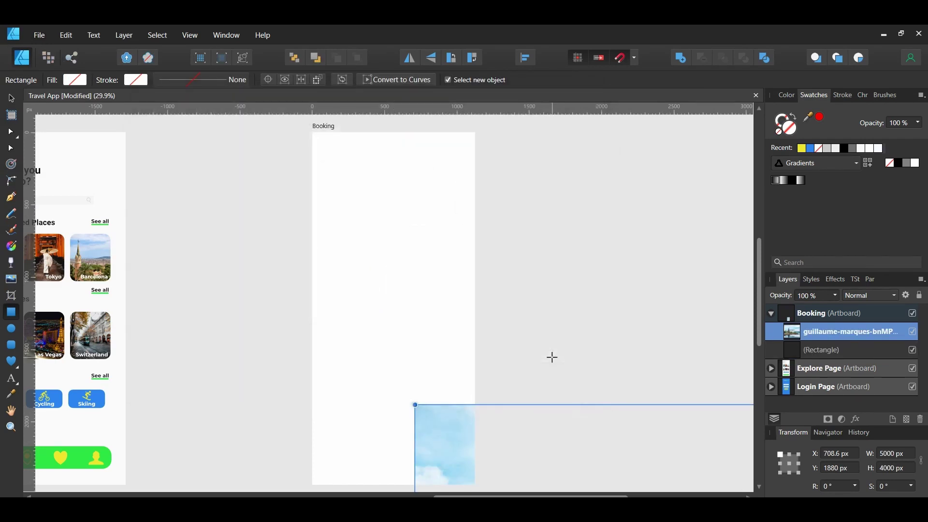
Clip the temple photo inside the Booking rectangle and scale it to about 2074 by 1584 px so it covers the artboard's upper half.
drag(774, 336, 821, 350)
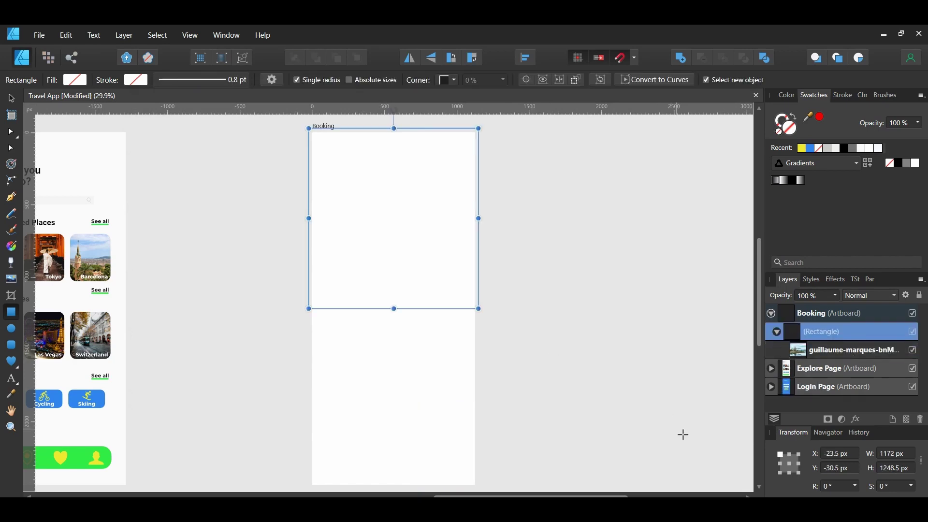
click(779, 332)
click(796, 353)
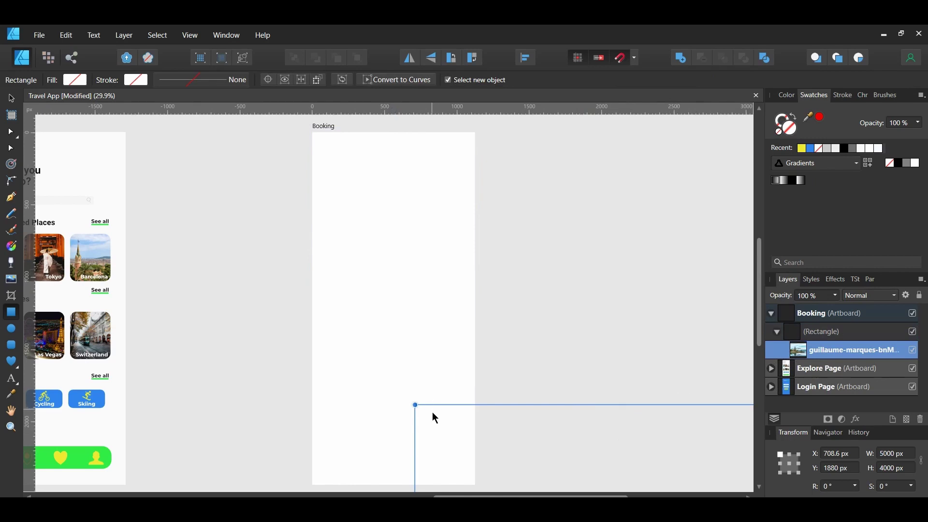
drag(223, 120, 362, 254)
scroll(678, 449, up, 1)
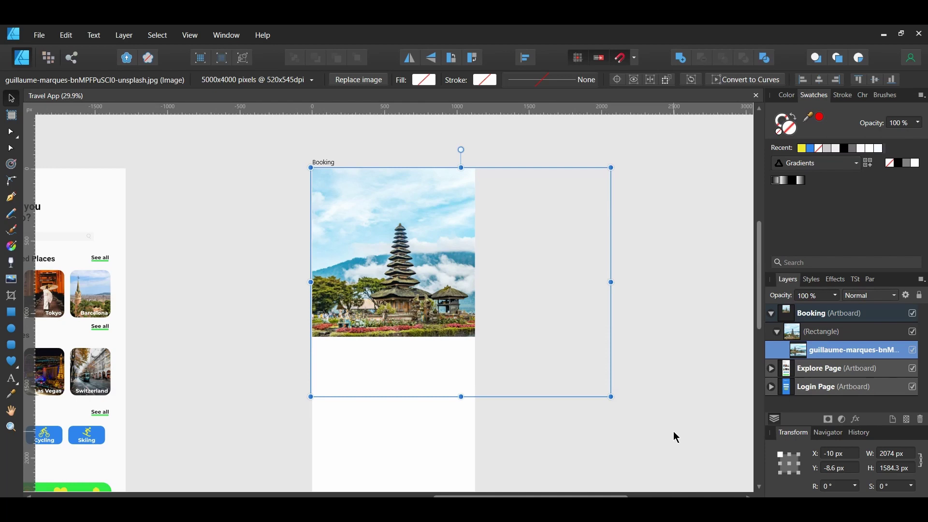
click(676, 437)
Draw a rectangle about 1125 by 1158 px over the temple photo and fill it with blue 3085ED.
click(12, 312)
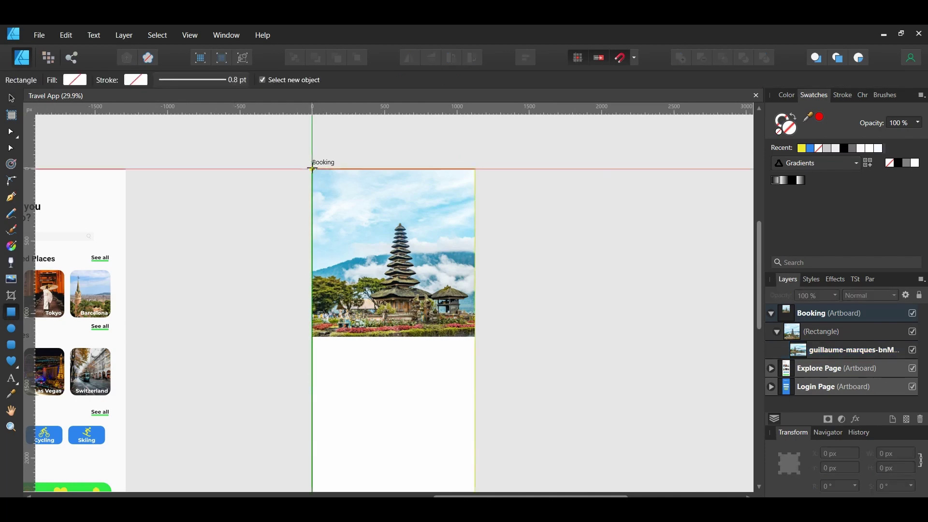
mouse_move(312, 169)
mouse_down()
mouse_move(483, 314)
mouse_move(488, 336)
mouse_up()
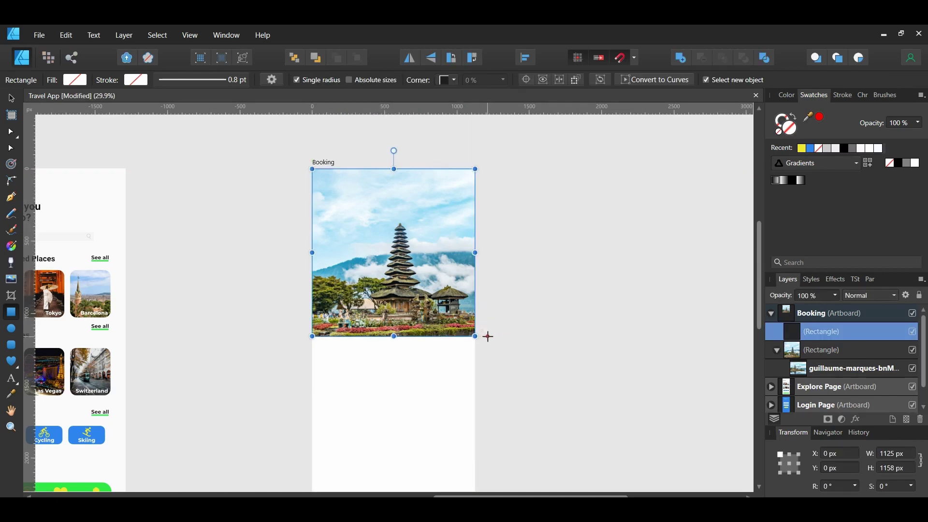
double_click(794, 135)
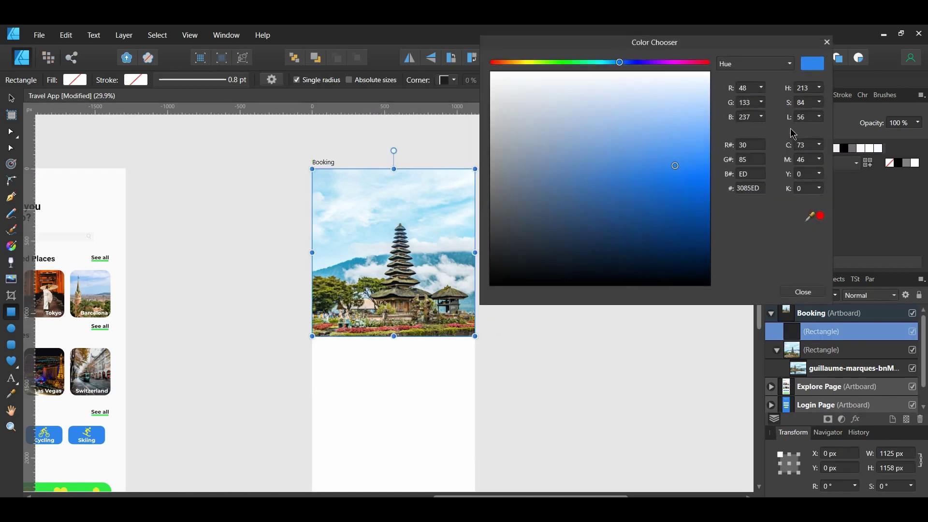
click(748, 191)
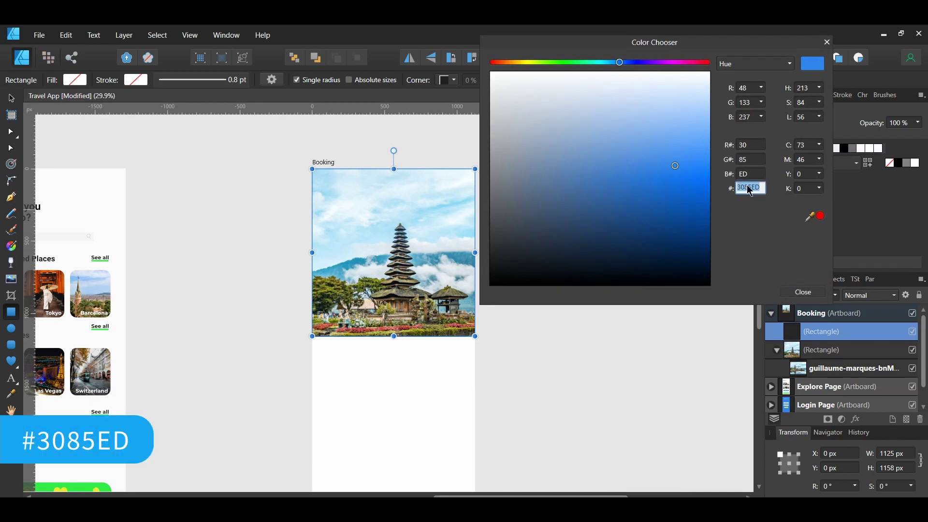
key(Return)
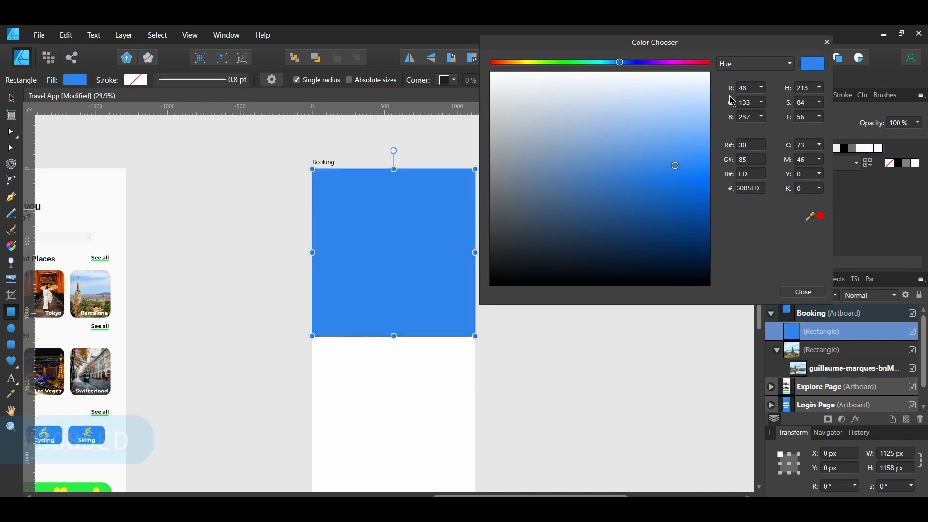
click(812, 295)
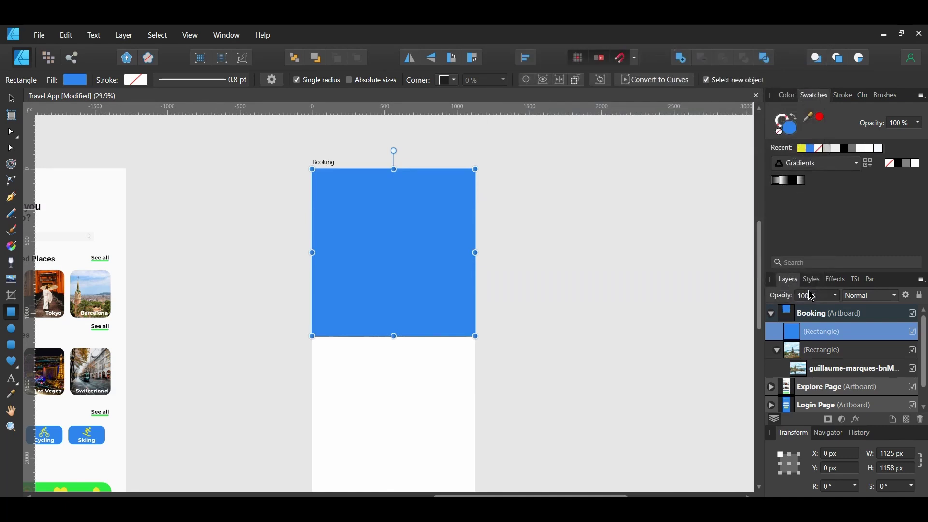
Set the blue overlay to Soft Light at 30% opacity and nest it inside the temple photo's clipping rectangle.
click(891, 296)
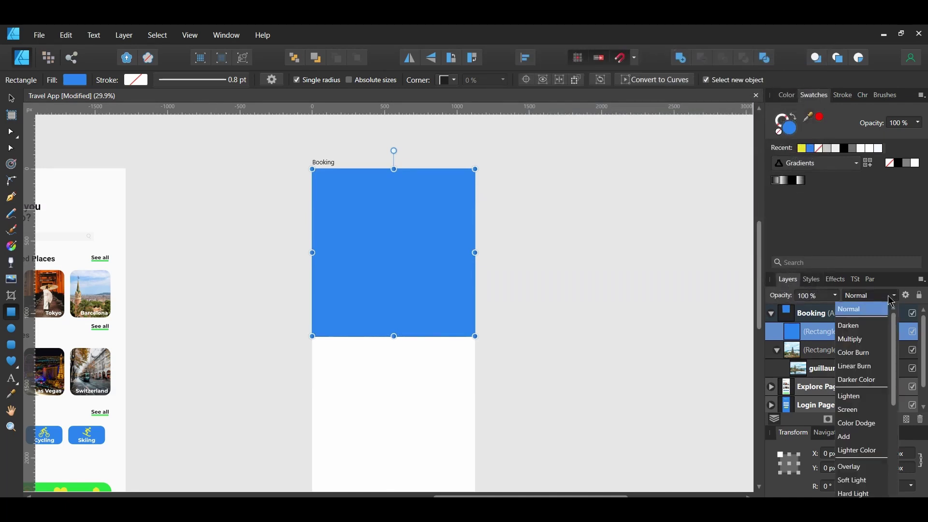
click(863, 481)
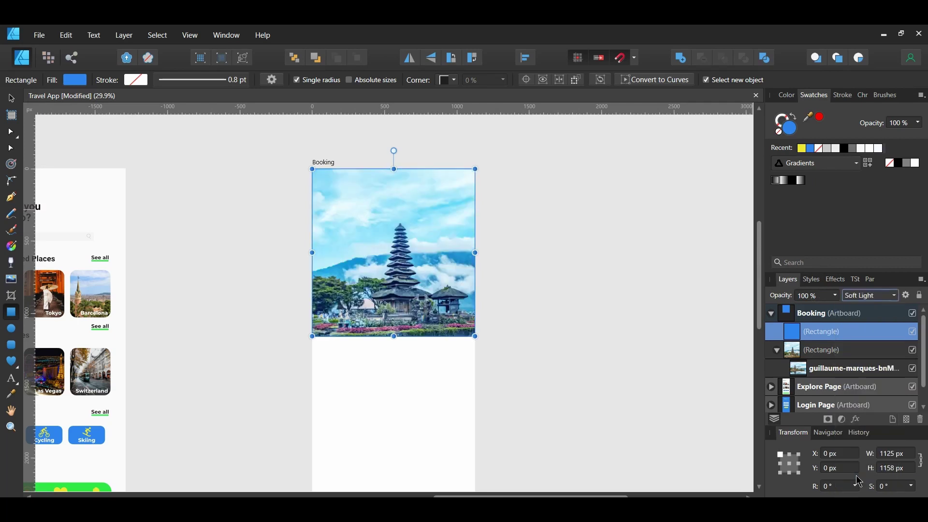
click(836, 297)
drag(838, 306, 810, 362)
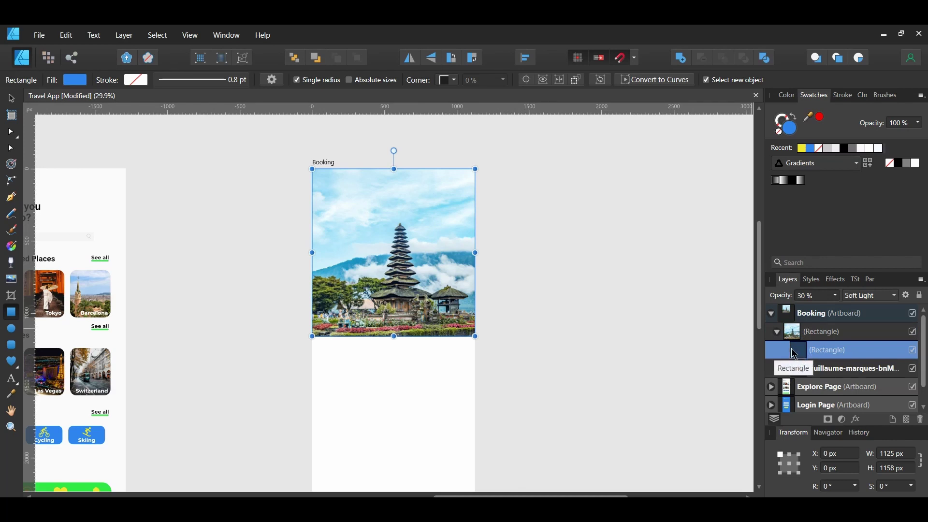
Draw a full-width strip about 1125 by 164 px across the lower edge of the temple photo.
scroll(315, 274, down, 1)
click(315, 274)
drag(315, 273, 476, 293)
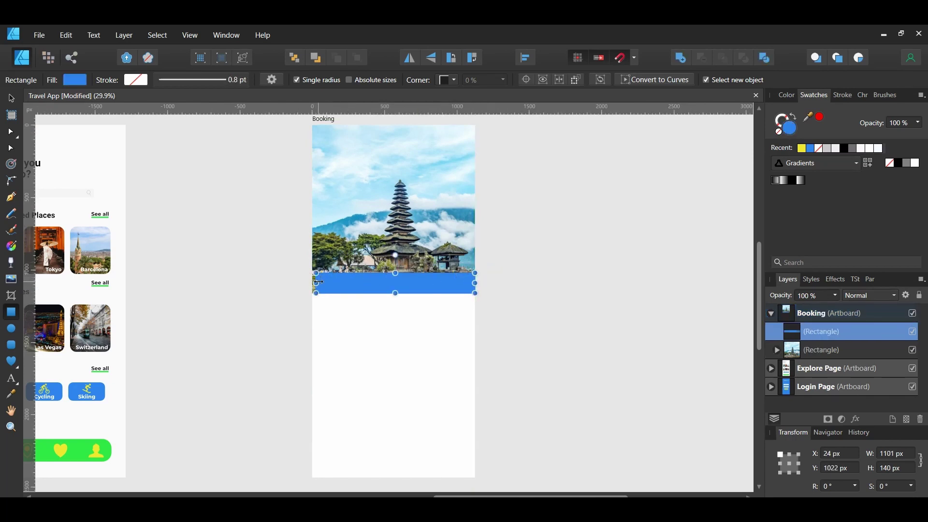
drag(316, 273, 312, 269)
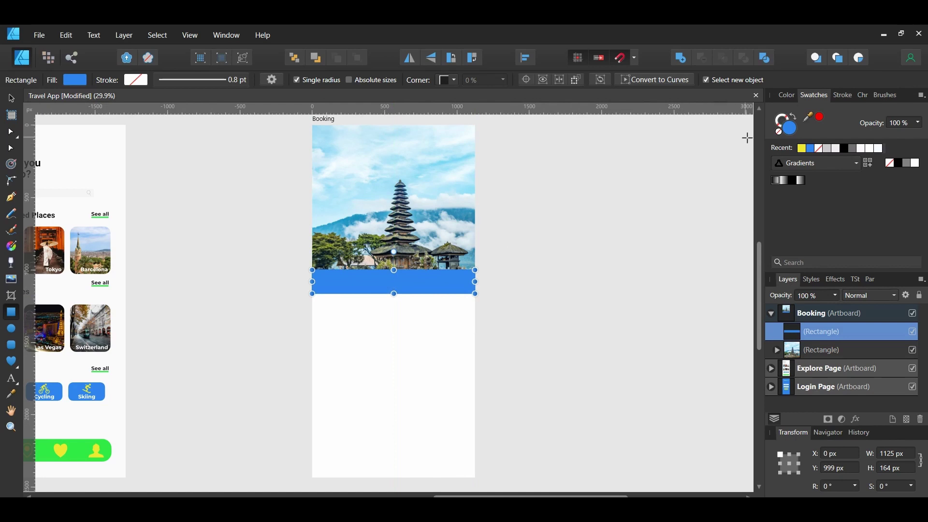
Fill the strip with green 30ED44 and lower its opacity so the photo shows through.
double_click(786, 130)
click(750, 188)
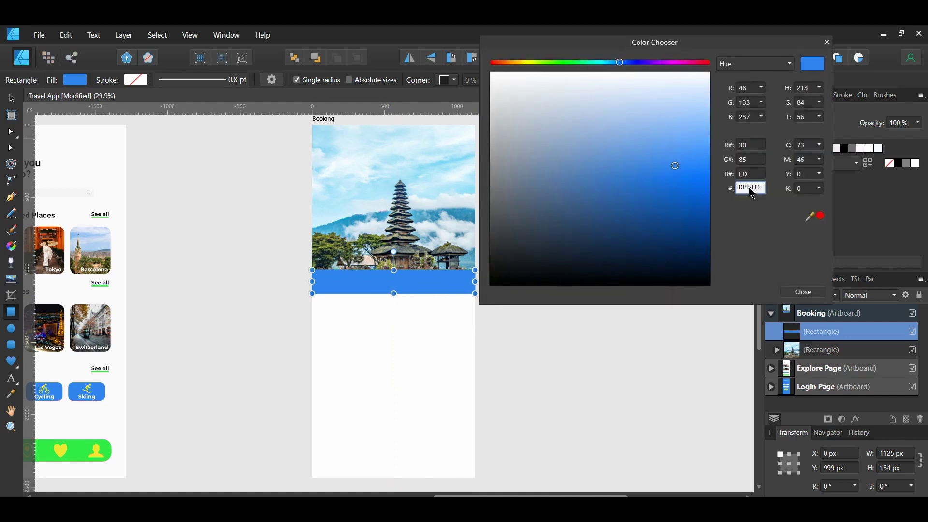
text(30e)
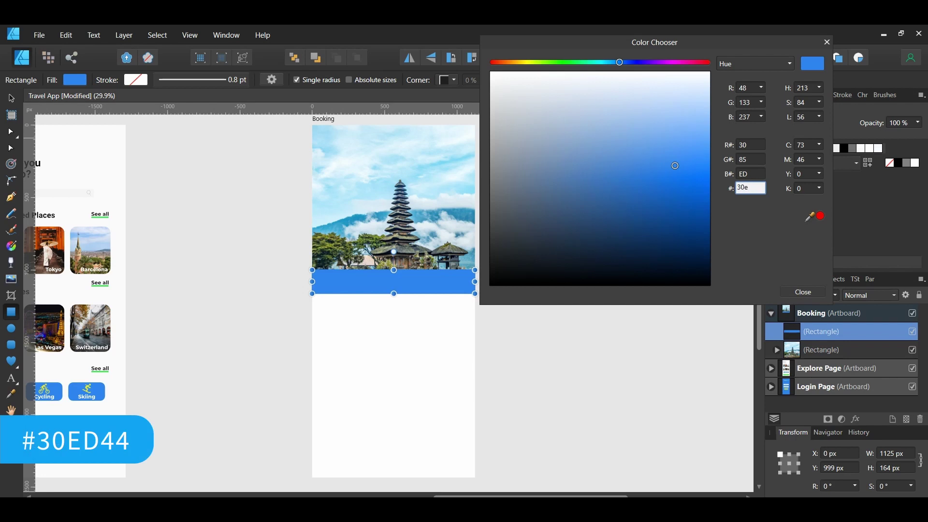
text(d44)
key(Return)
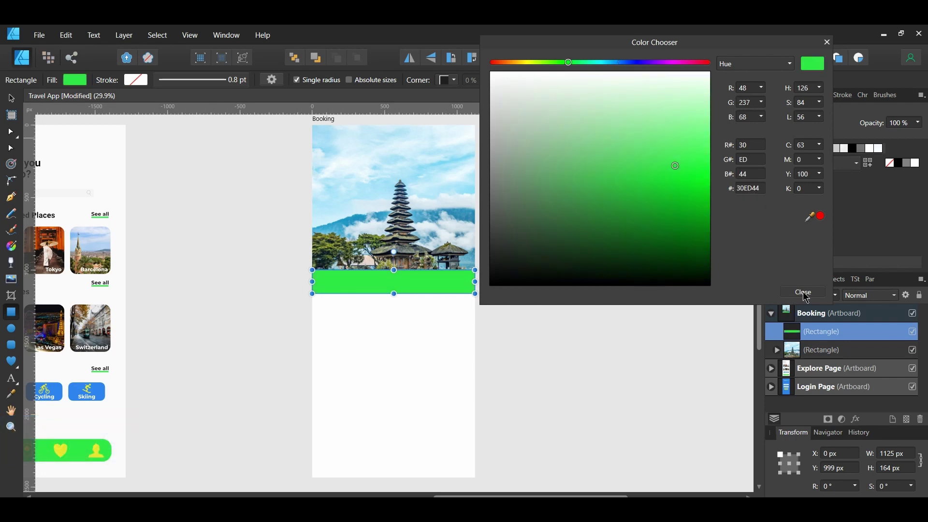
click(804, 292)
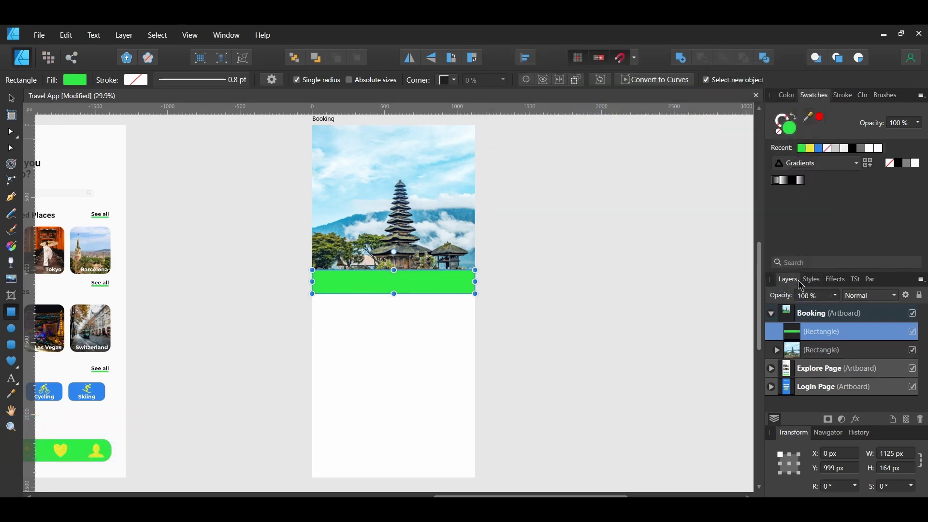
click(835, 296)
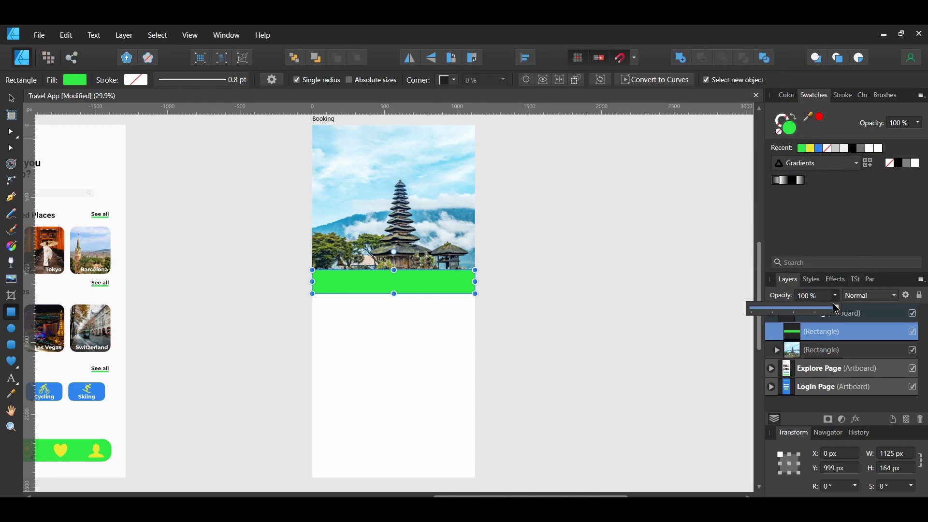
drag(837, 312, 797, 318)
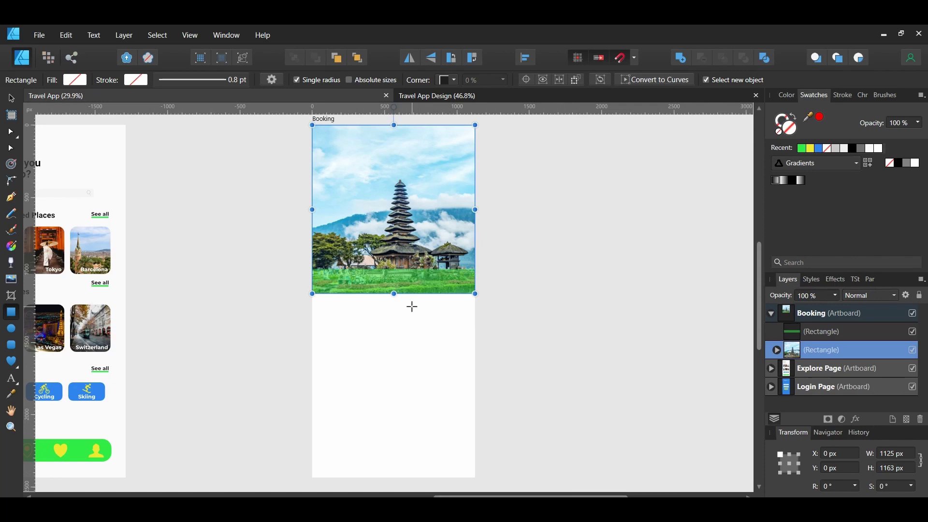
Add the left-aligned heading "Bali, Indonesia" in white 24 pt Montserrat Bold on the green strip.
key(t)
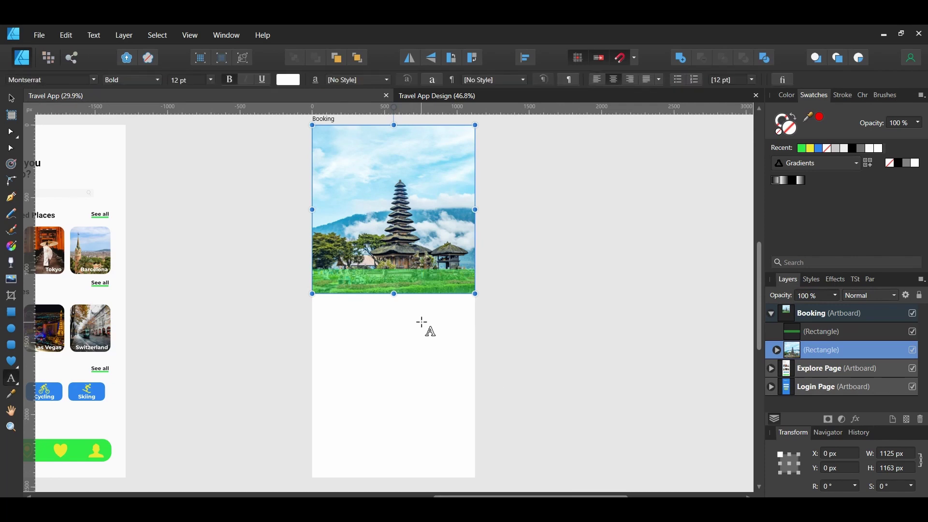
drag(320, 275, 339, 282)
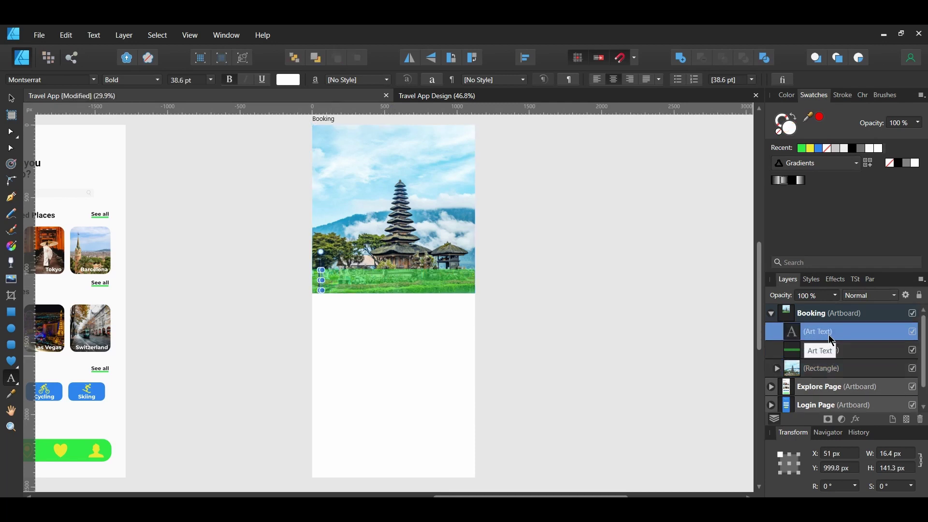
text(Bali)
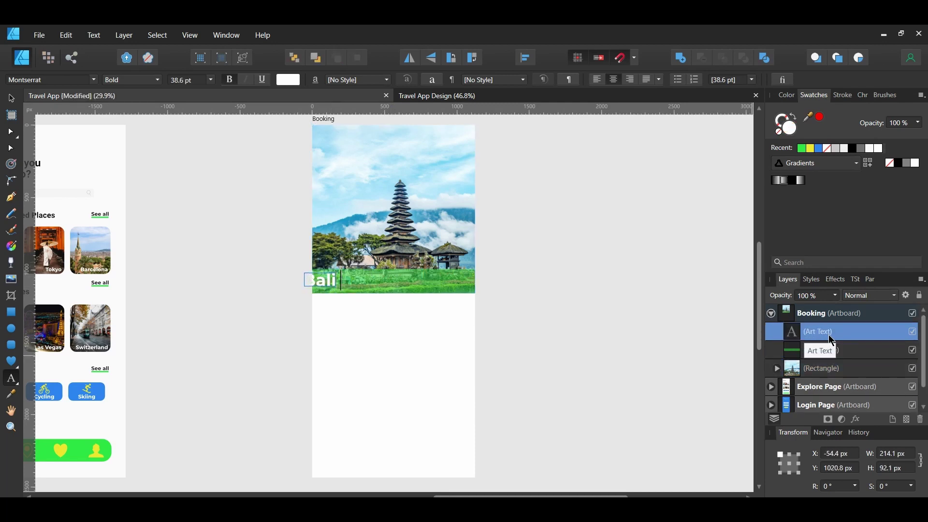
text(, Indonesia)
key(Escape)
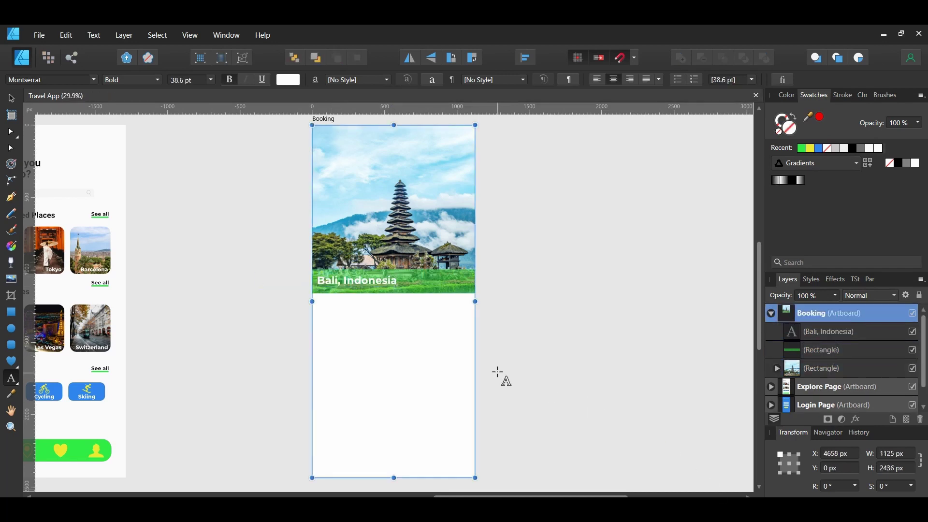
Draw a heart about 97 by 78 px at the green strip's right end with a yellow outline and no fill.
click(11, 361)
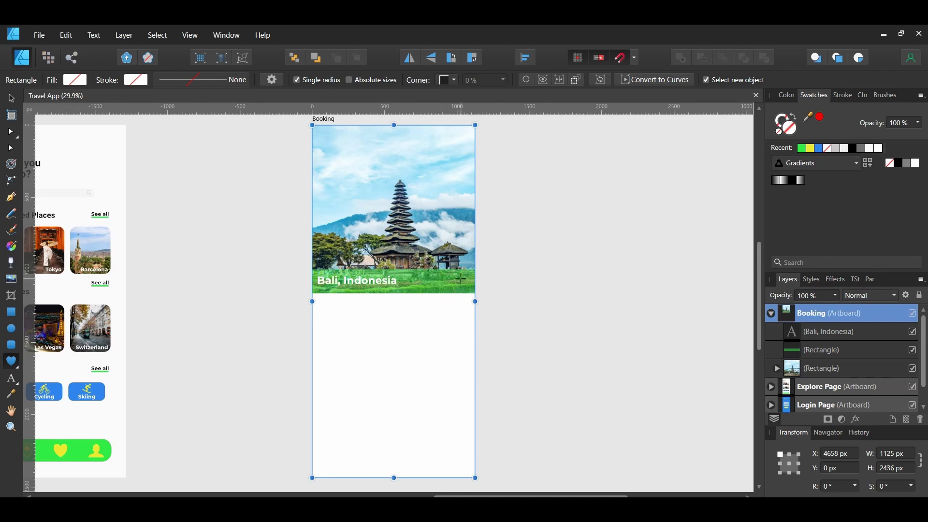
mouse_move(461, 278)
mouse_down()
mouse_move(471, 287)
mouse_move(459, 275)
mouse_up()
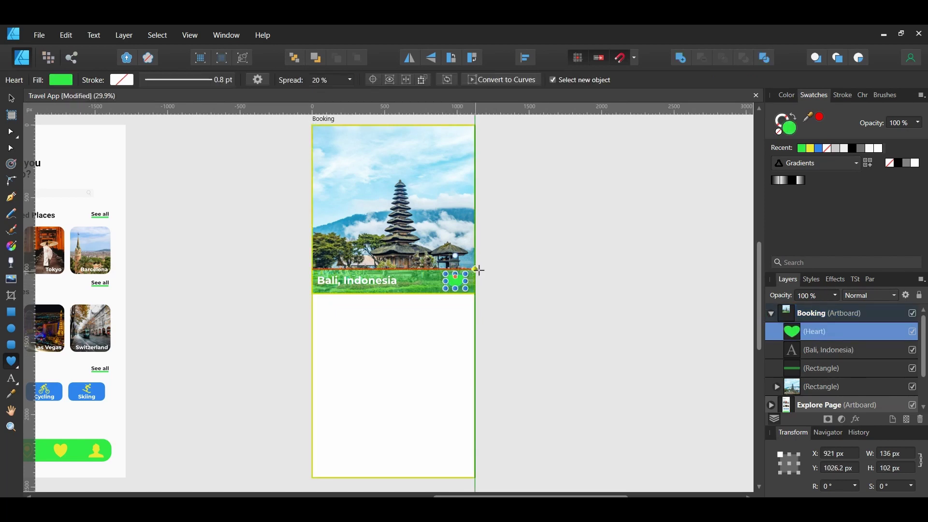
key(shift+x)
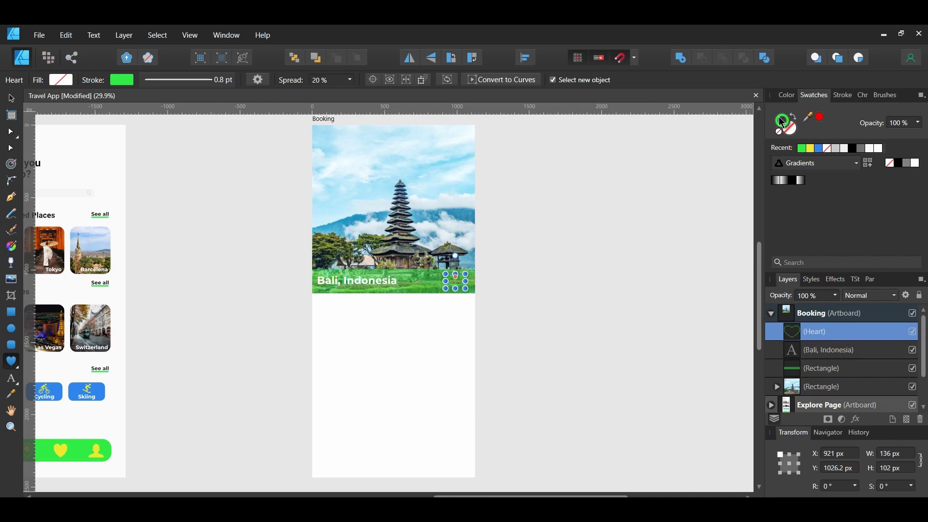
click(811, 149)
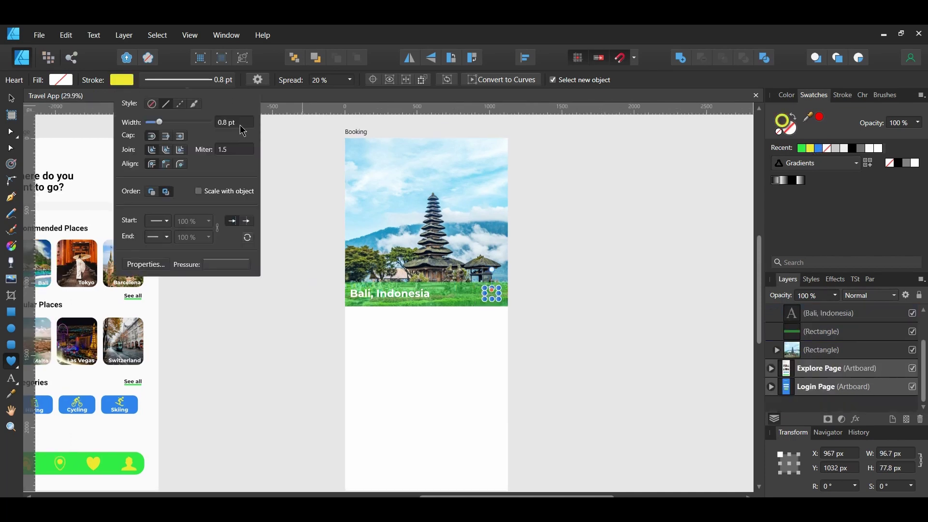
Set the heart's outline width to 1.5 pt.
click(234, 121)
text(1.5)
key(Return)
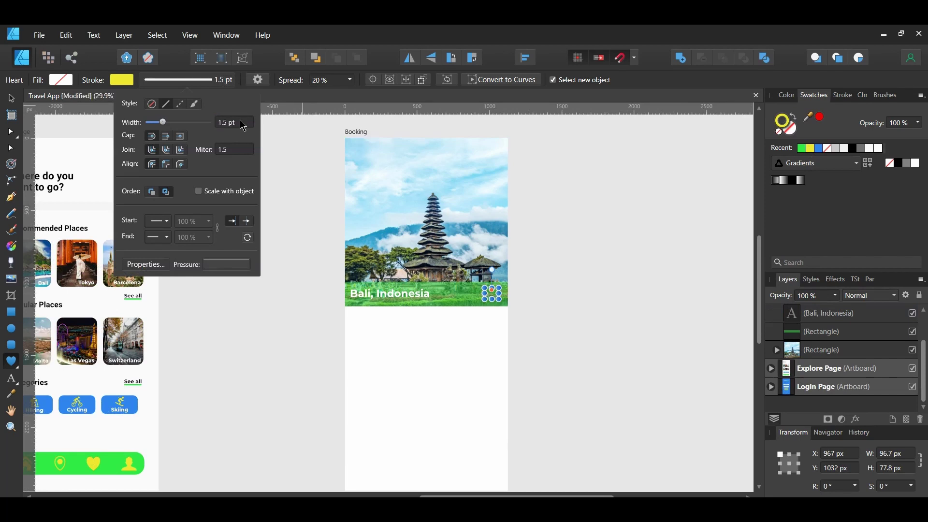
click(464, 213)
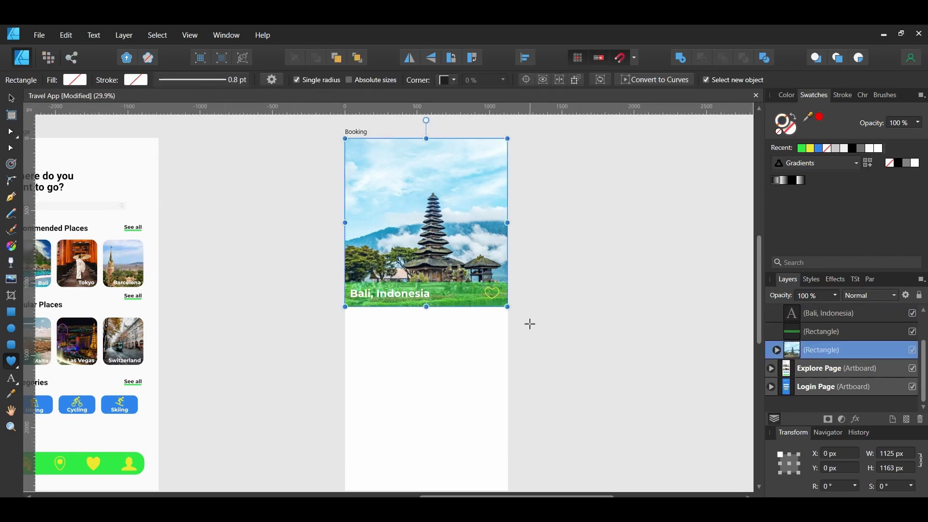
Draw a rectangle about 1179 by 1295 px over the Booking artboard below the photo, filled white without a stroke.
click(11, 312)
scroll(257, 354, down, 1)
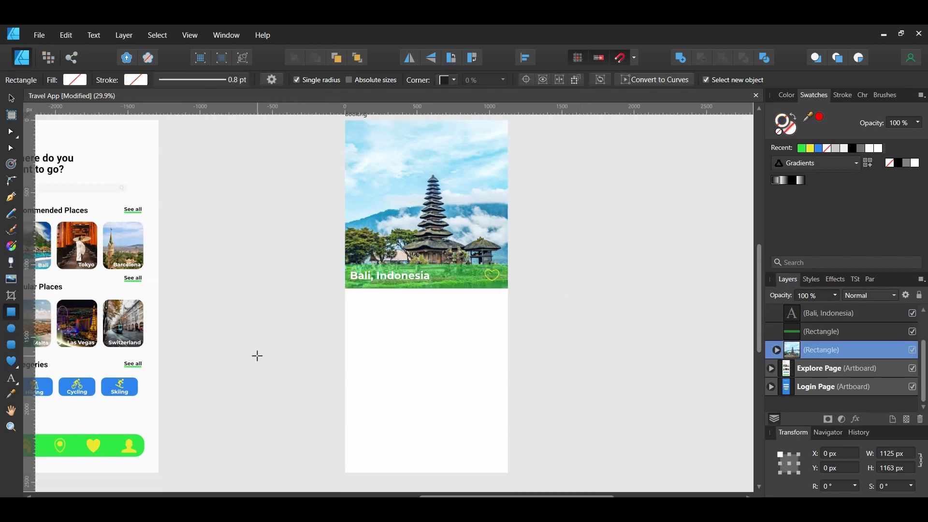
mouse_move(332, 289)
mouse_down()
mouse_move(427, 335)
mouse_move(502, 411)
mouse_move(512, 470)
mouse_up()
scroll(512, 471, down, 1)
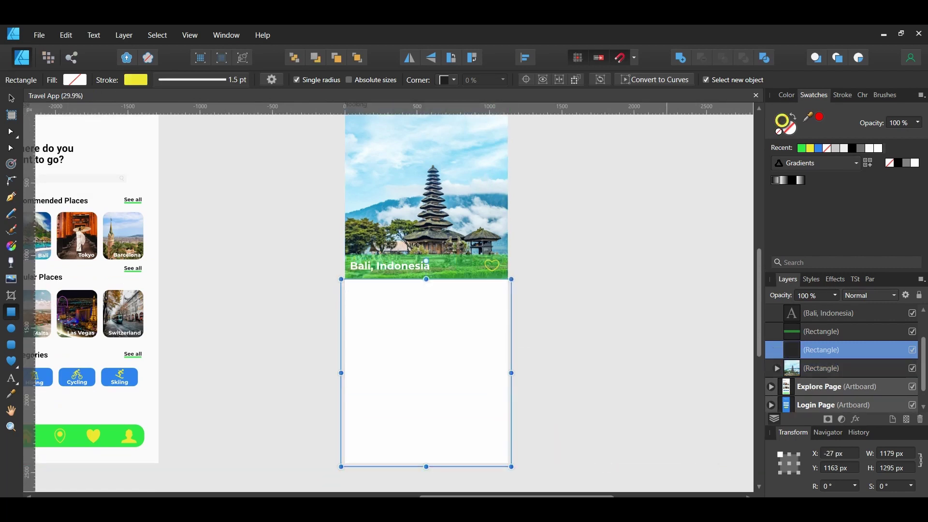
key(shift+x)
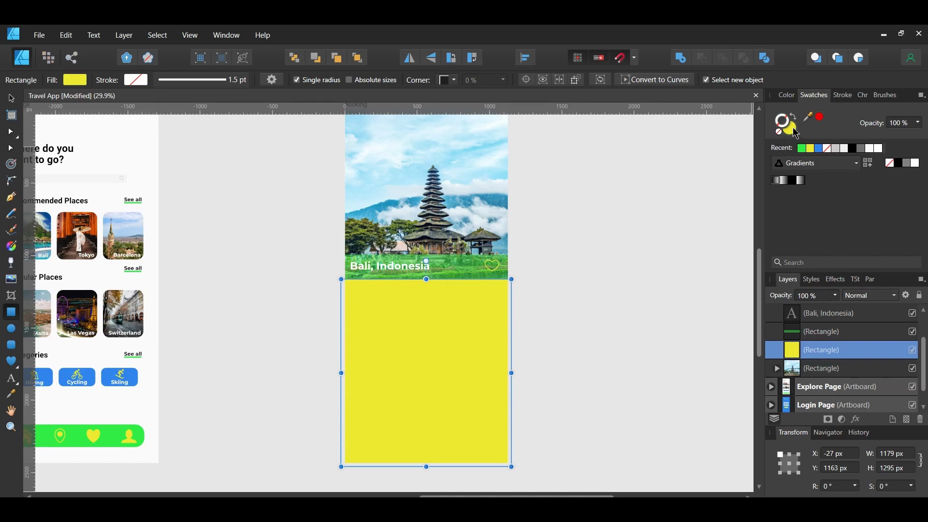
click(915, 163)
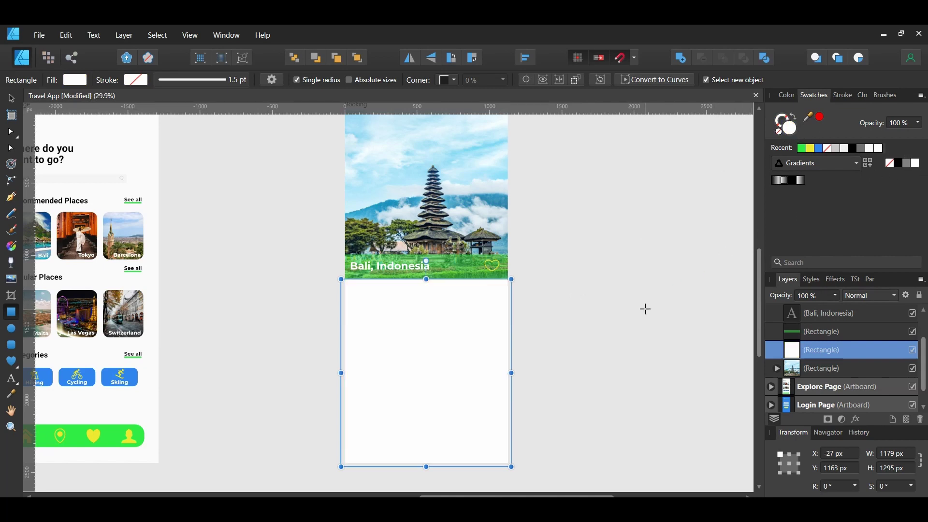
Duplicate the "Bali, Indonesia" heading just below the green strip, fill the copy black and change its text to "Overview".
key(v)
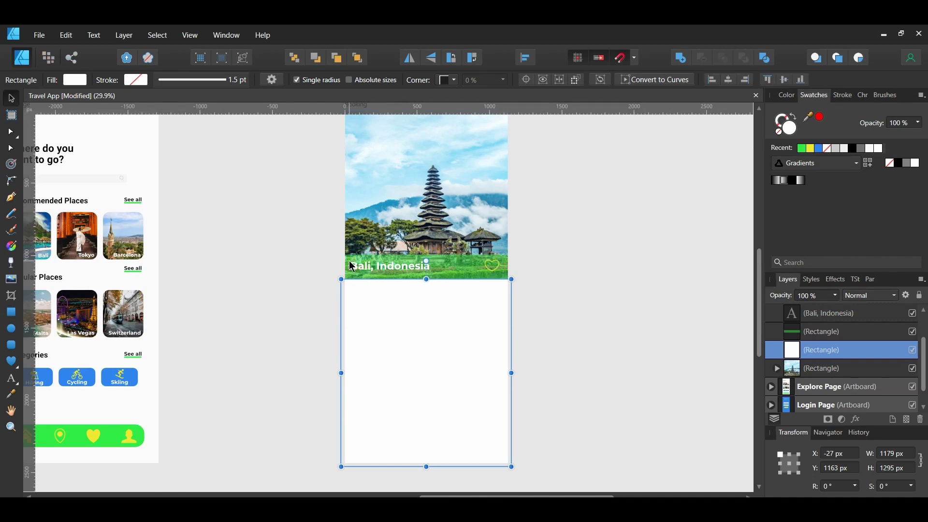
click(373, 270)
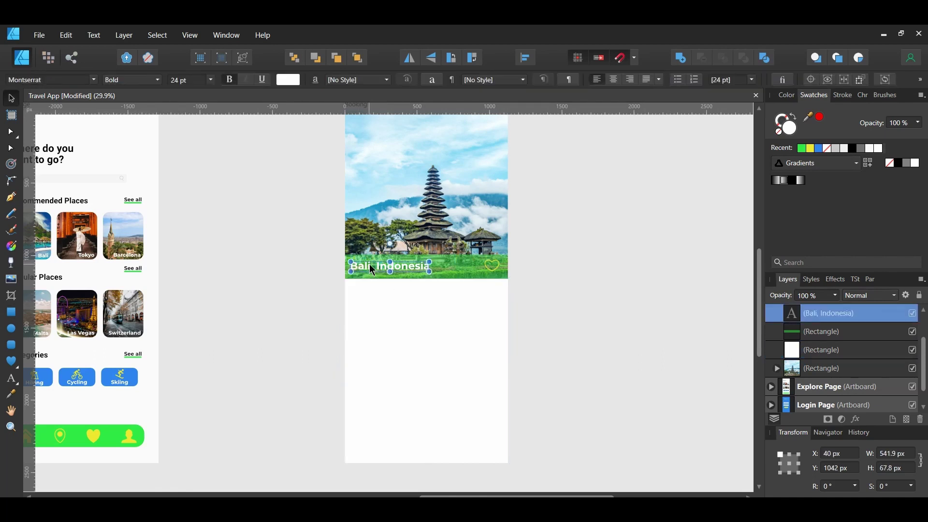
drag(372, 270, 368, 285)
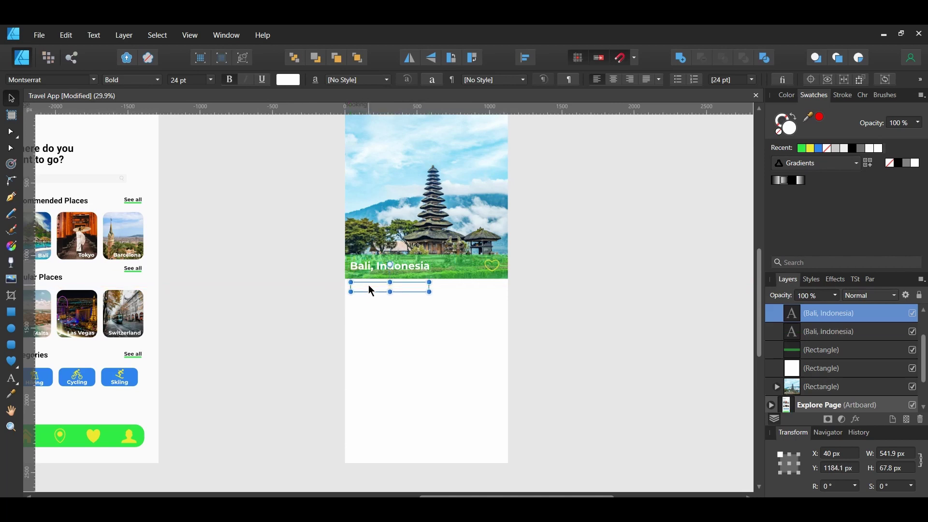
triple_click(369, 288)
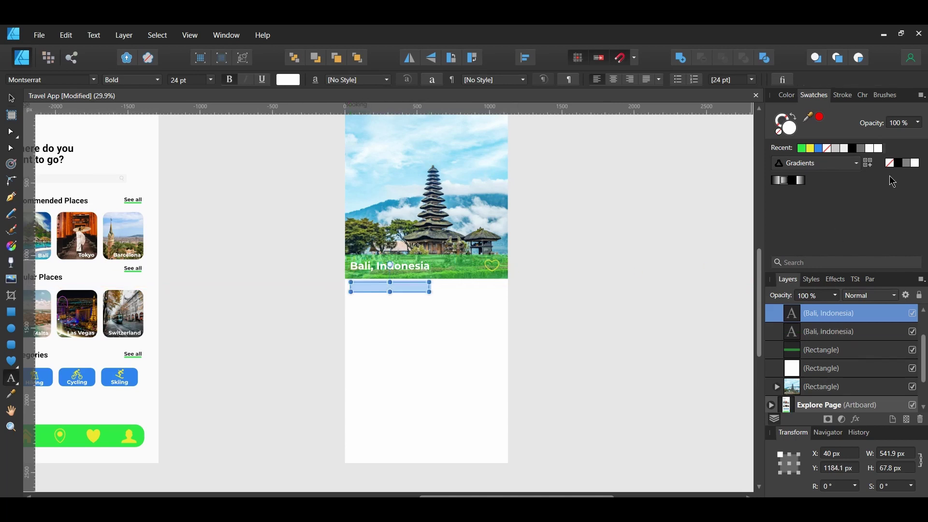
click(898, 163)
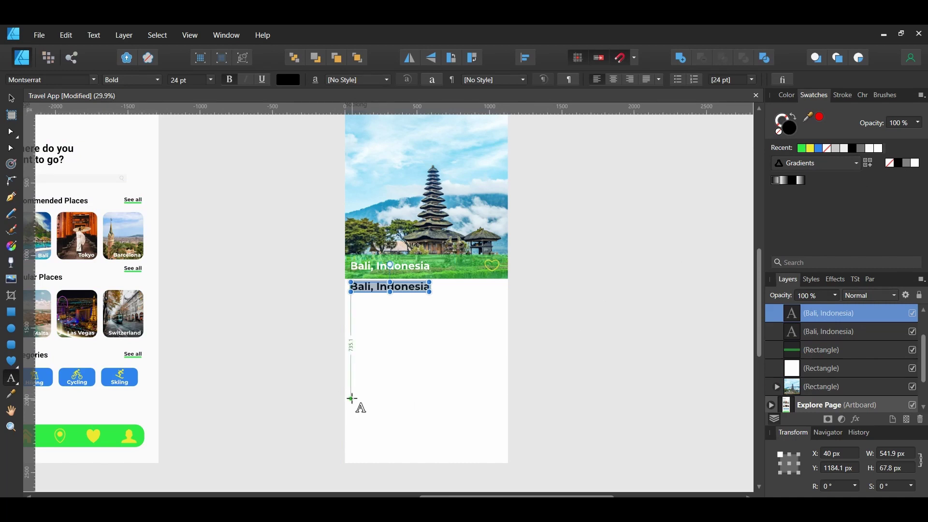
text(Overview)
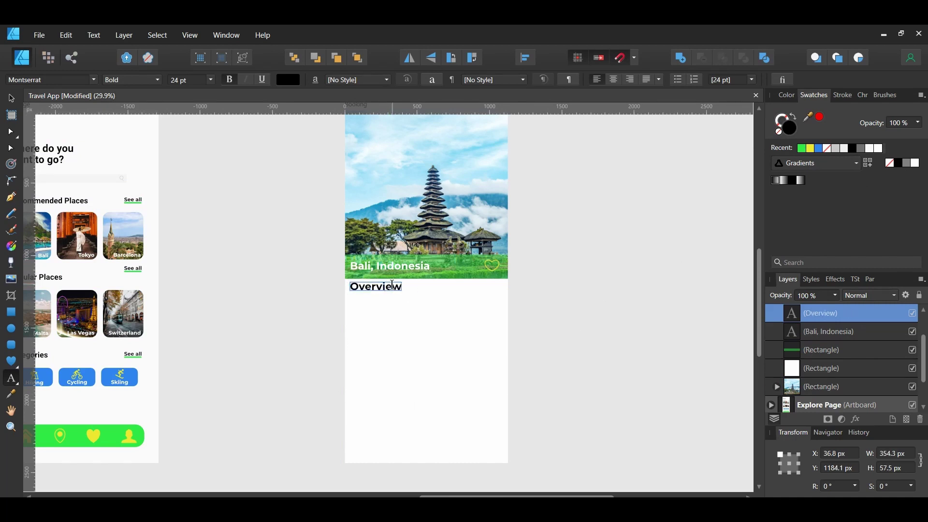
Set the font size of the "Overview" label to 18 pt.
key(ctrl+a)
click(191, 79)
text(16)
key(Return)
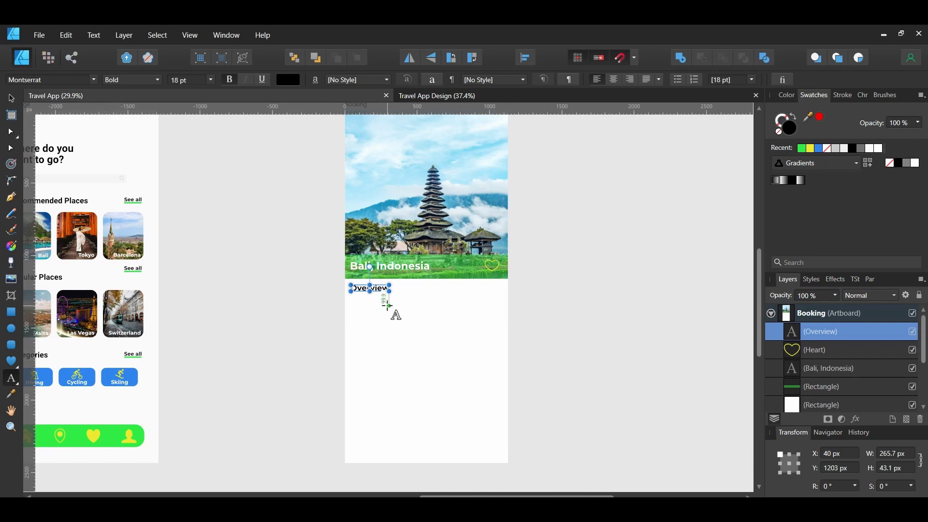
Duplicate the "Overview" label twice along the same row and change the copies' text to "Gallery" and "Reviews".
drag(383, 287, 427, 287)
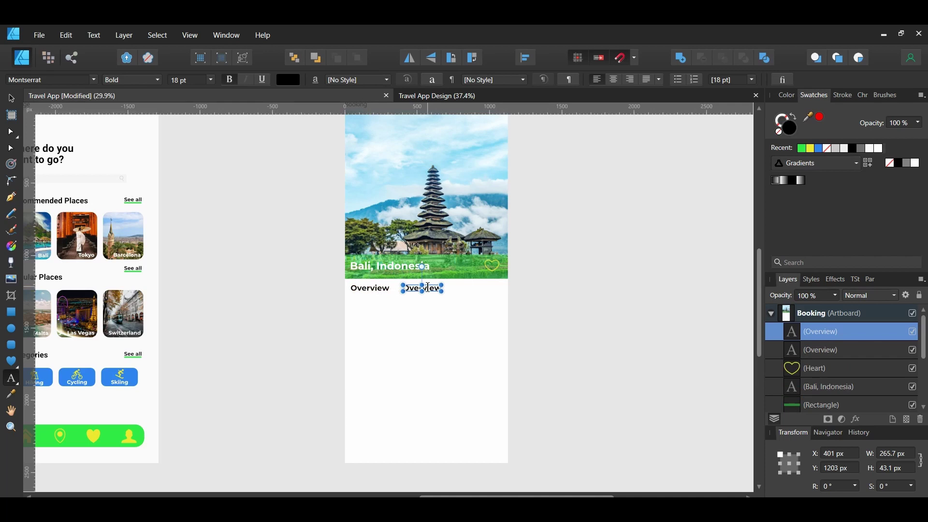
key(ctrl+j)
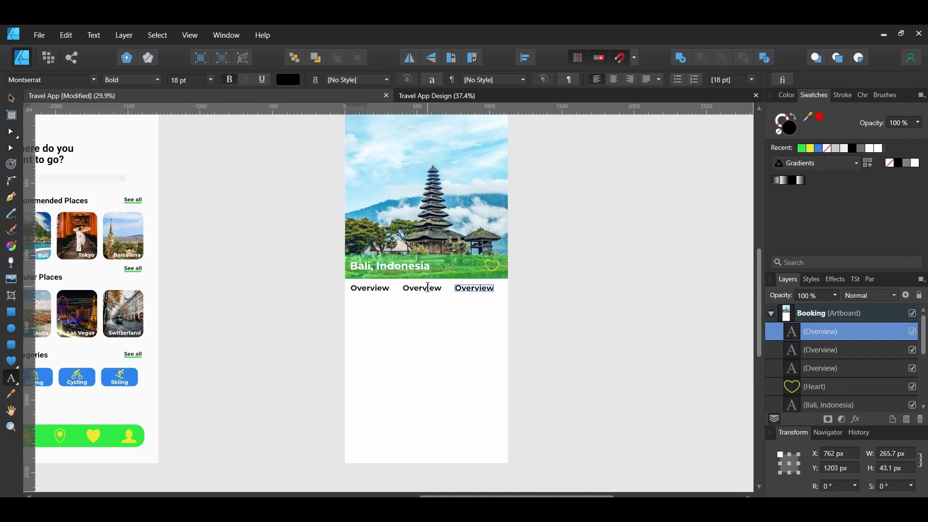
double_click(428, 288)
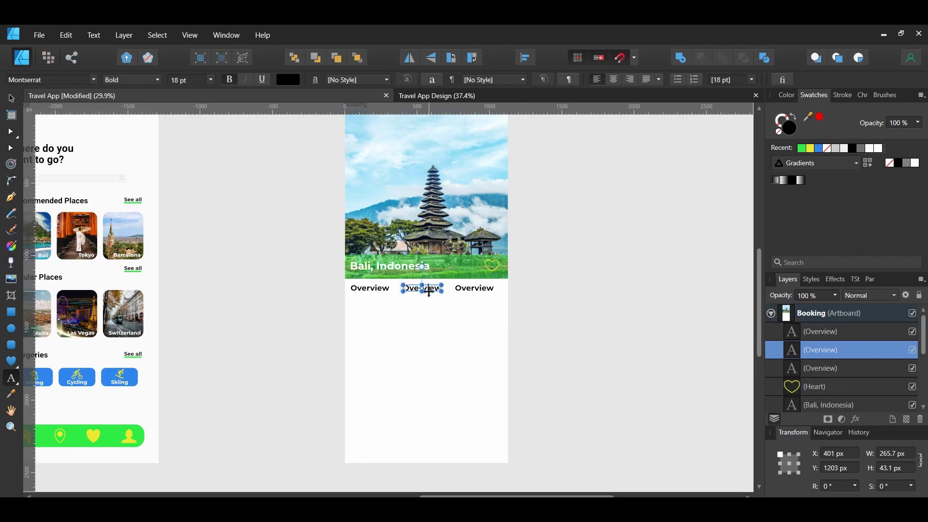
text(Gallery)
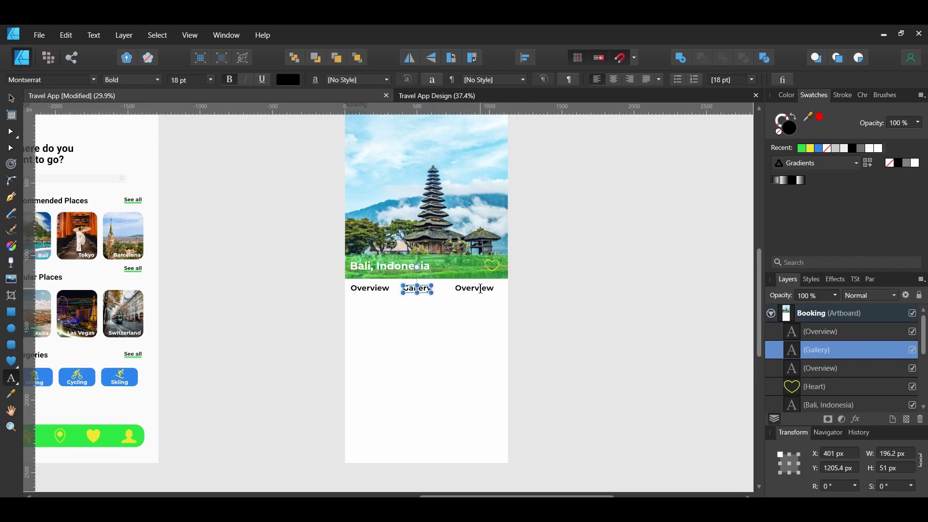
double_click(481, 289)
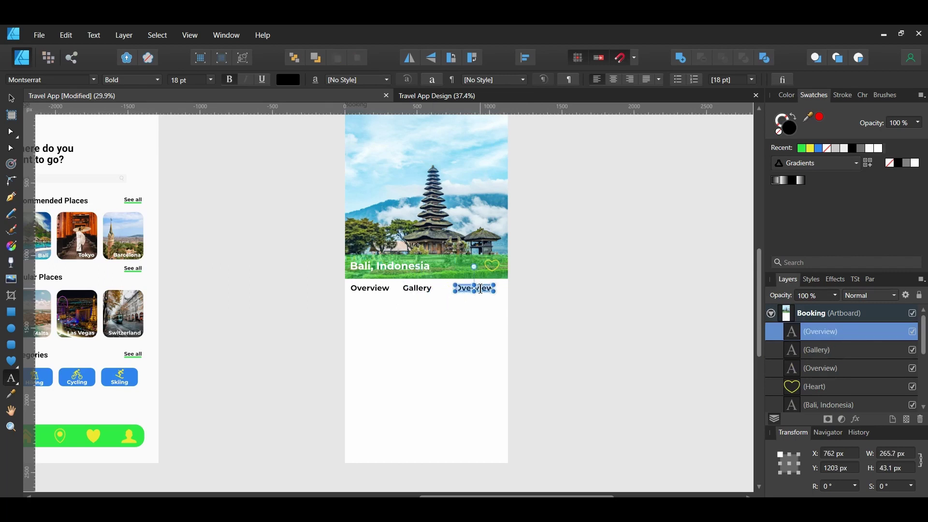
text(Reviews)
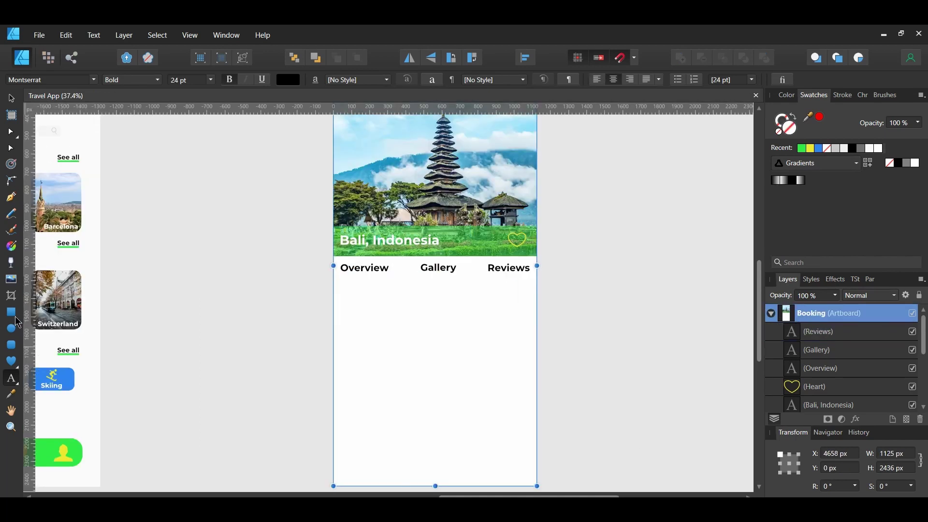
Draw a thin underline rectangle about 248 by 11 px beneath "Overview" and fill it with the orange ED8630.
click(15, 314)
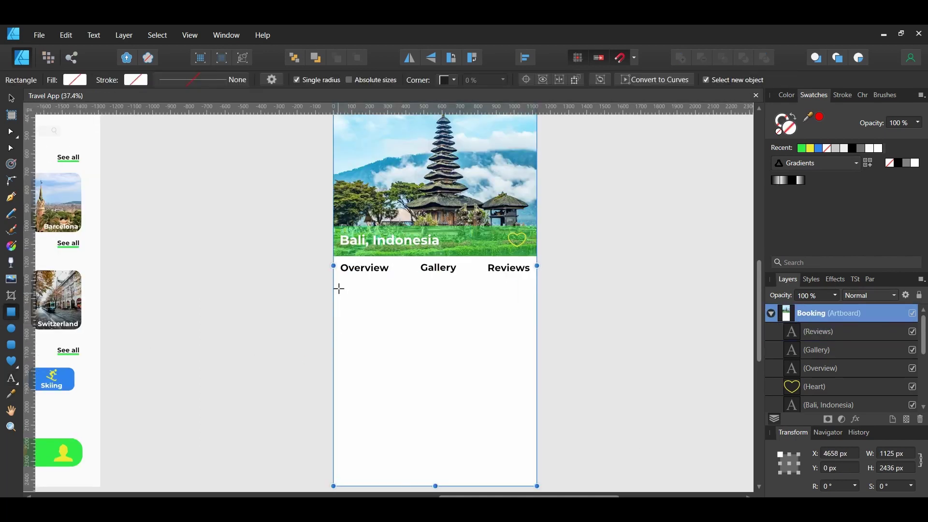
drag(344, 279, 389, 279)
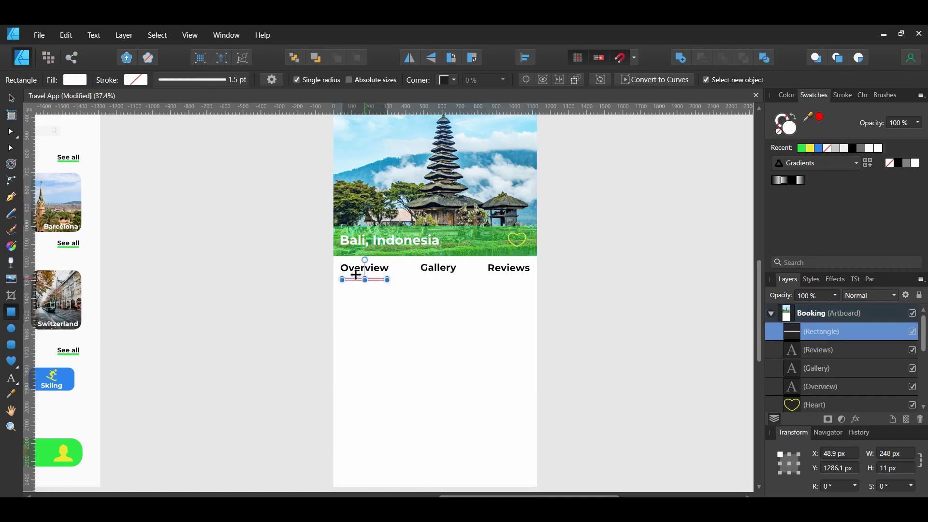
click(790, 129)
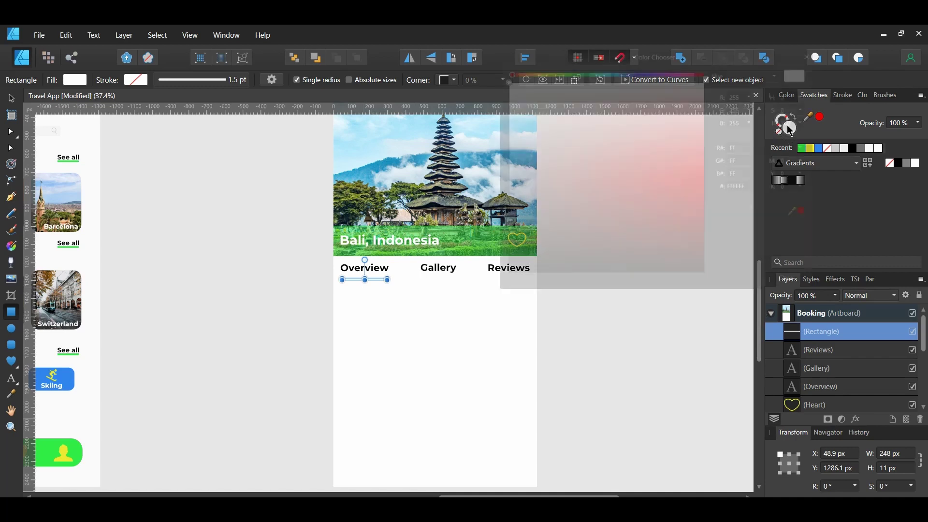
double_click(752, 188)
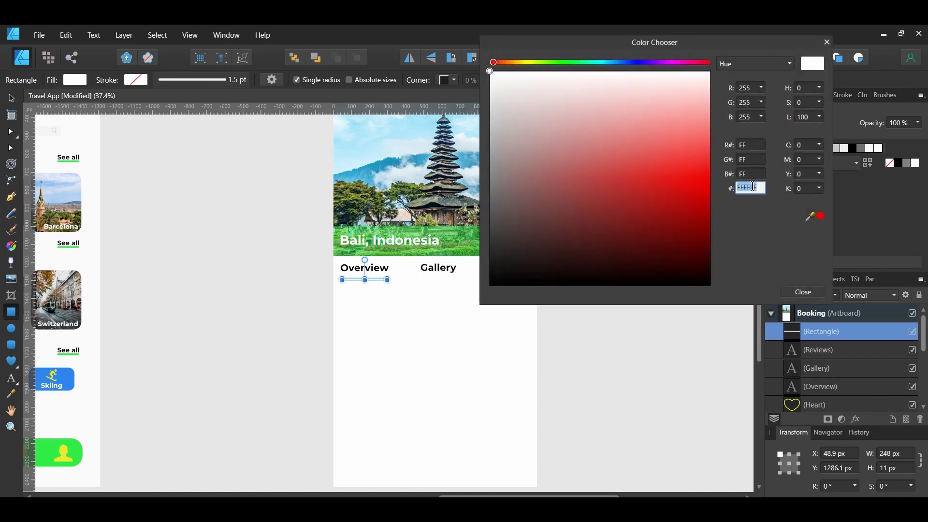
text(e)
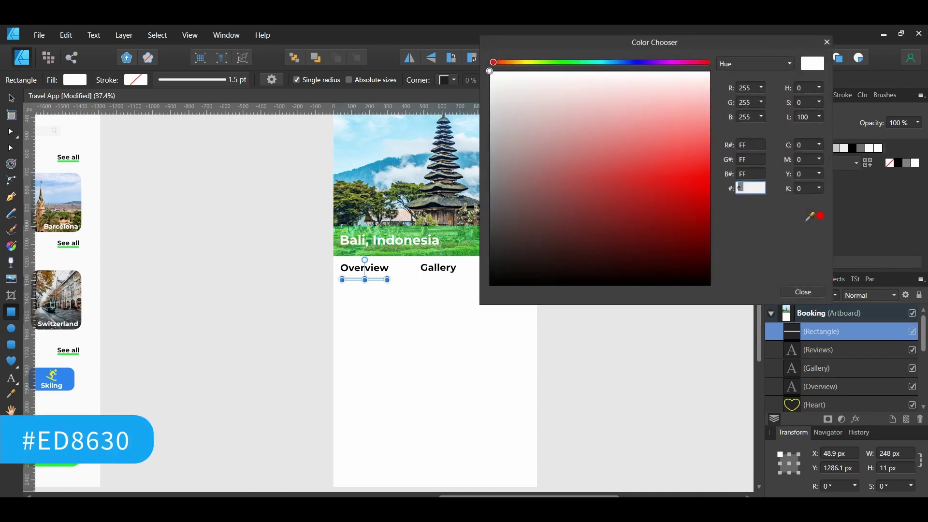
text(d8630)
key(Return)
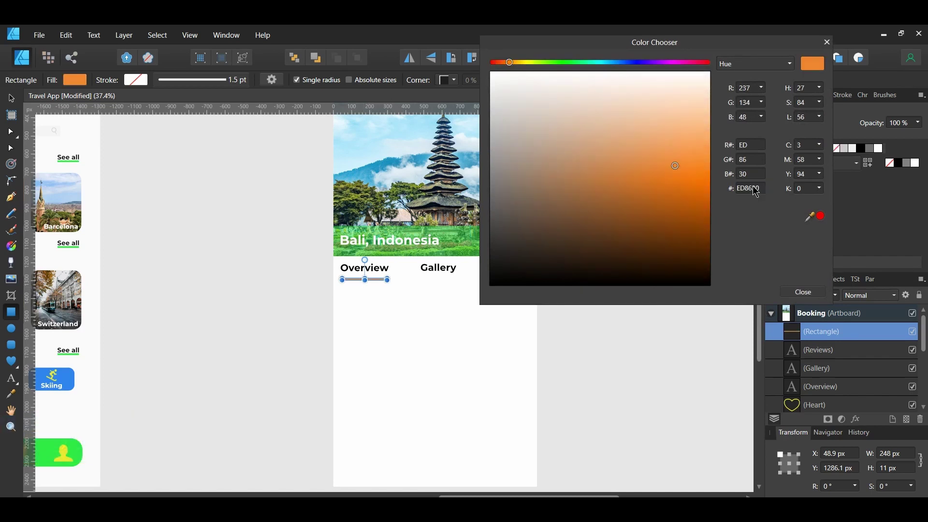
click(803, 292)
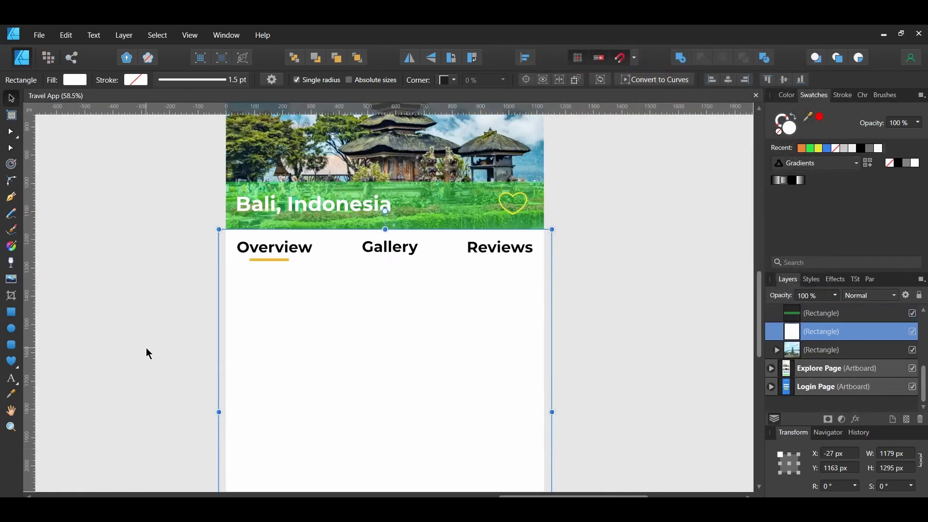
Draw a five-pointed star about 38 by 38 px below the "Overview" underline and duplicate it into an evenly spaced row of five.
click(17, 371)
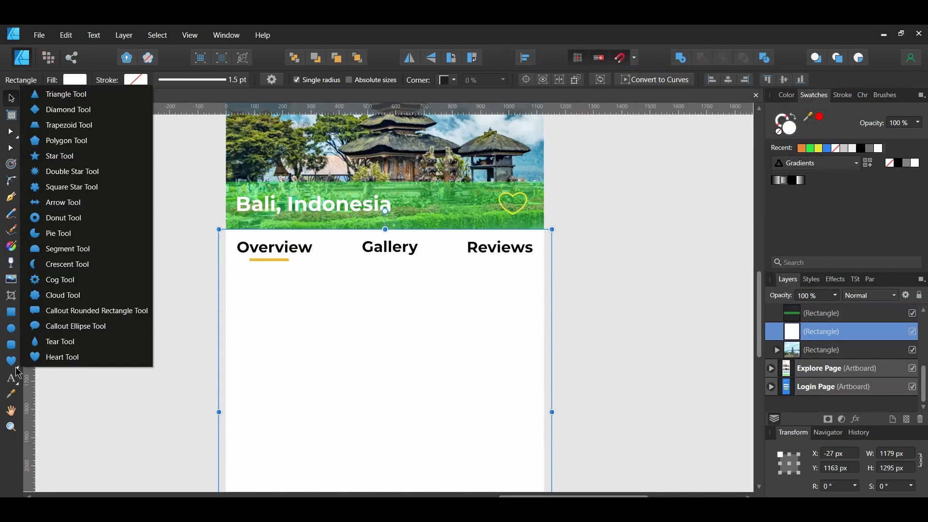
click(53, 156)
scroll(257, 280, up, 1)
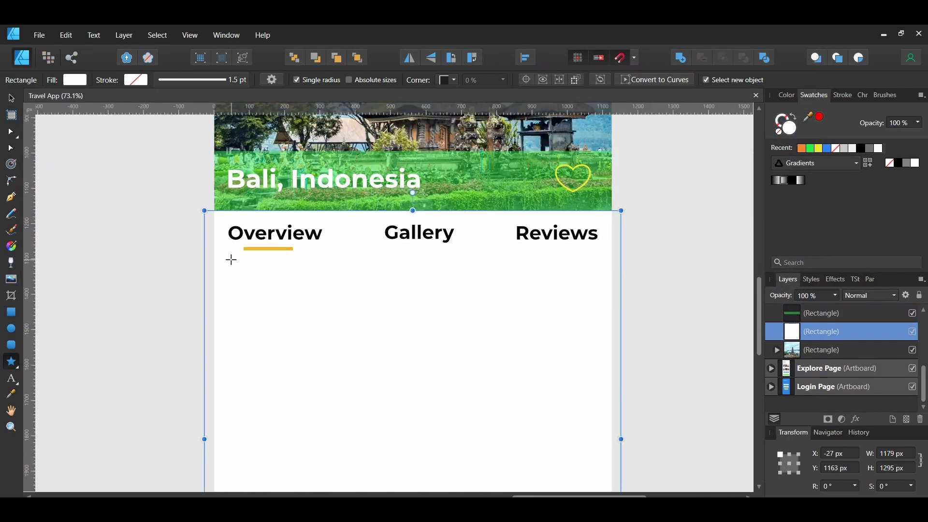
drag(231, 259, 237, 268)
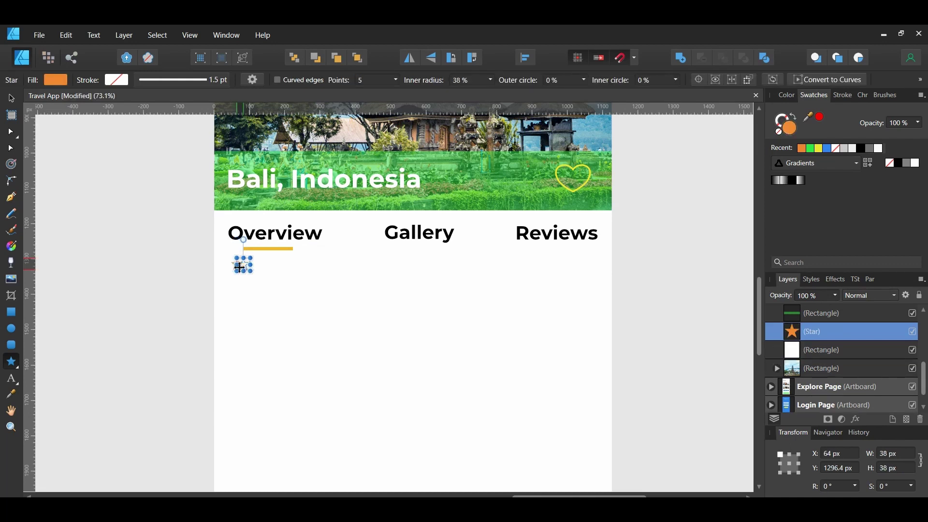
drag(237, 266, 255, 267)
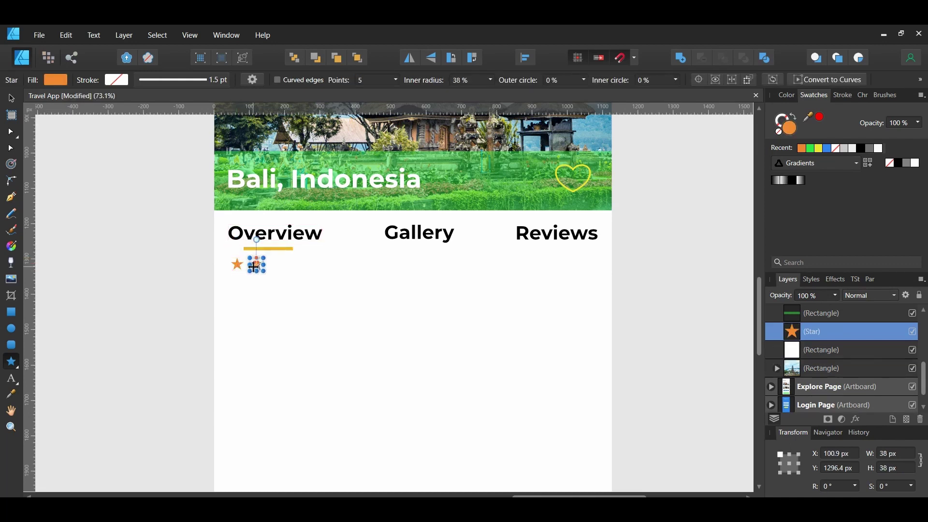
key(ctrl+j)
key(ctrl+j)
key(ctrl+j)
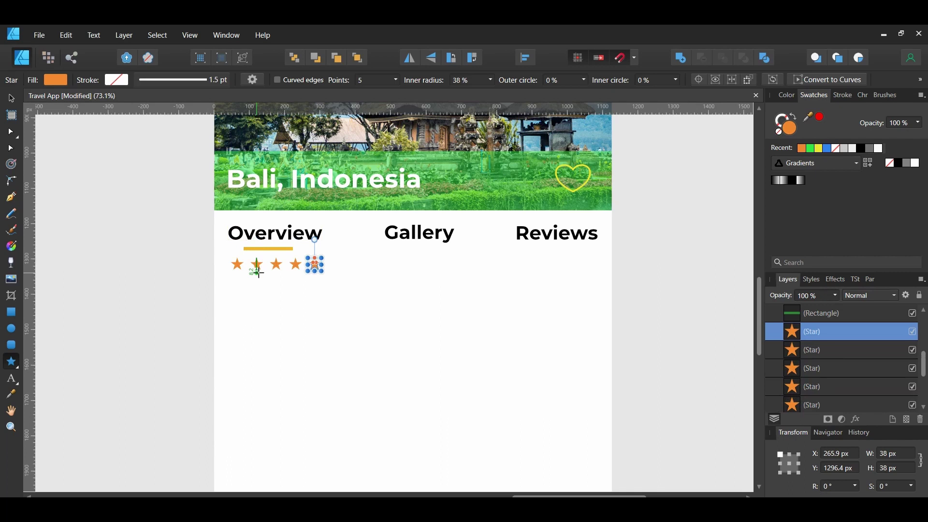
Fill all five stars with the recent yellow and group them.
key(v)
drag(198, 253, 338, 275)
click(820, 150)
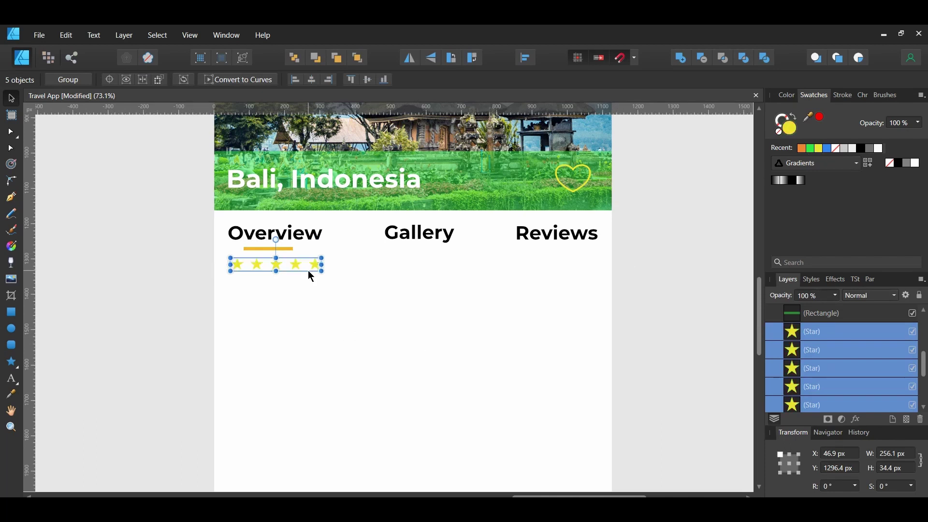
key(ctrl+g)
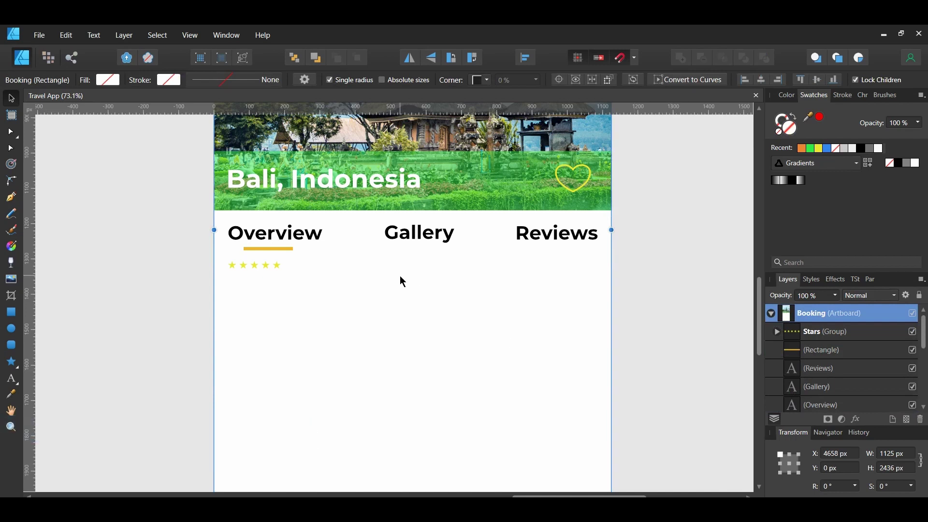
Duplicate the "Overview" label beside the stars, scale it down to 13.3 pt and change its text to "5 (4751 Reviews)".
drag(302, 235, 358, 264)
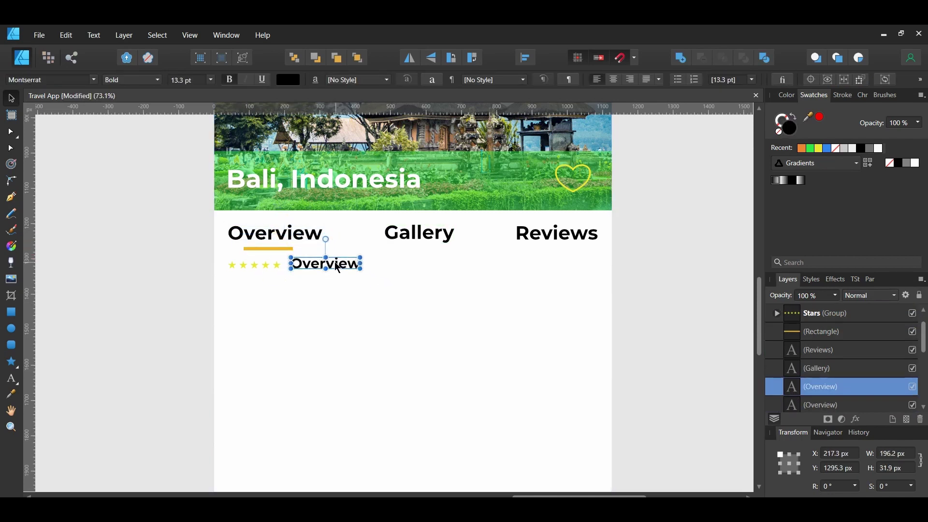
double_click(316, 263)
double_click(316, 264)
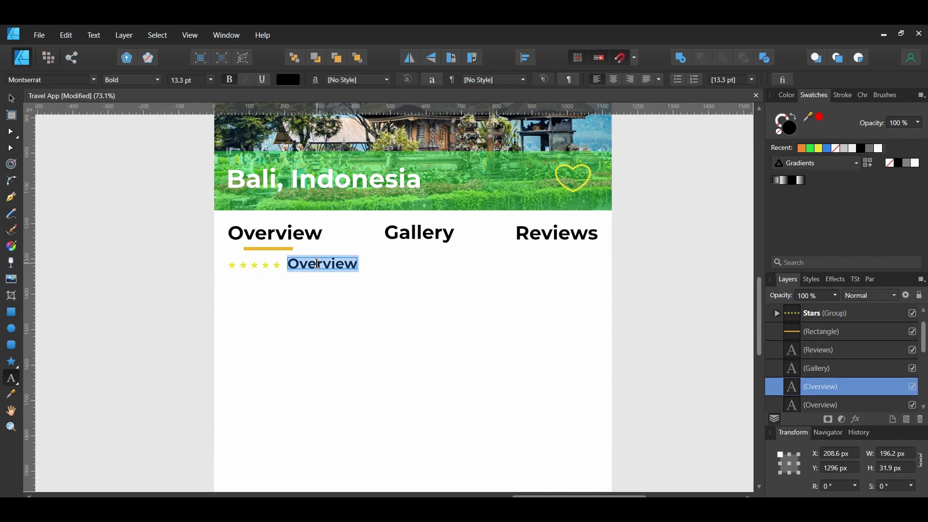
text(5 ()
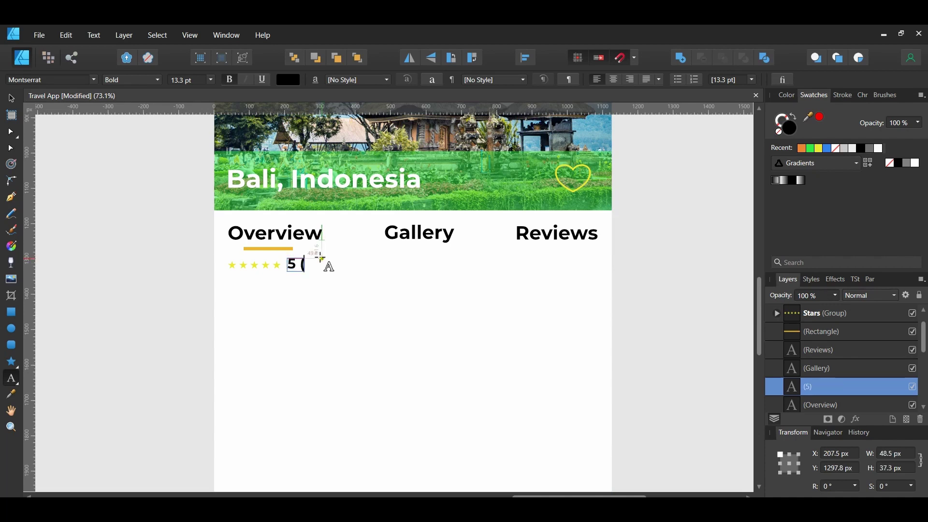
text(4751)
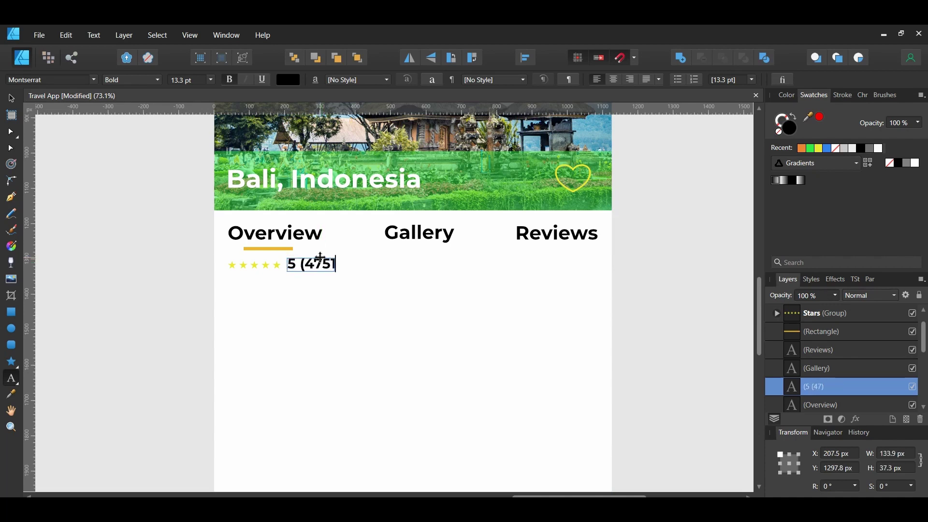
text( Reviews))
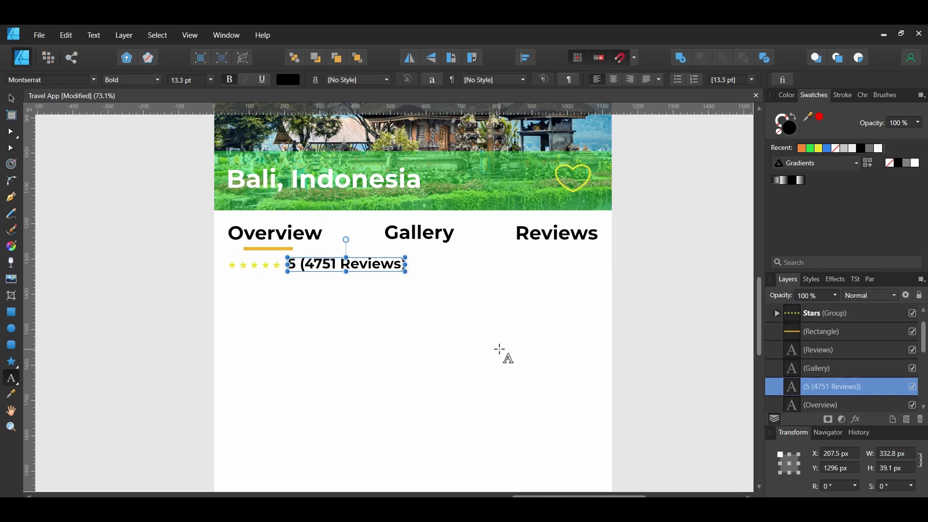
Change the parenthesised reviews part of the rating text from bold to a lighter Montserrat weight.
drag(301, 263, 412, 269)
click(157, 80)
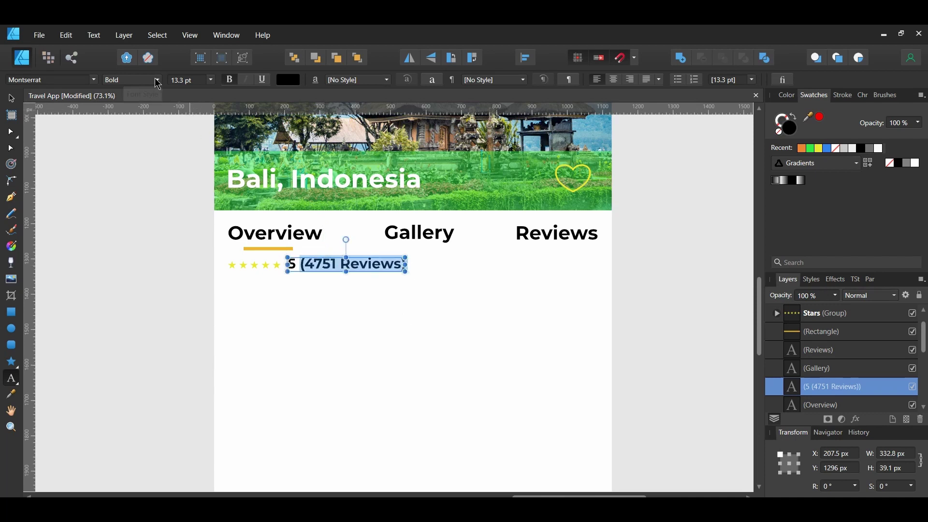
click(140, 93)
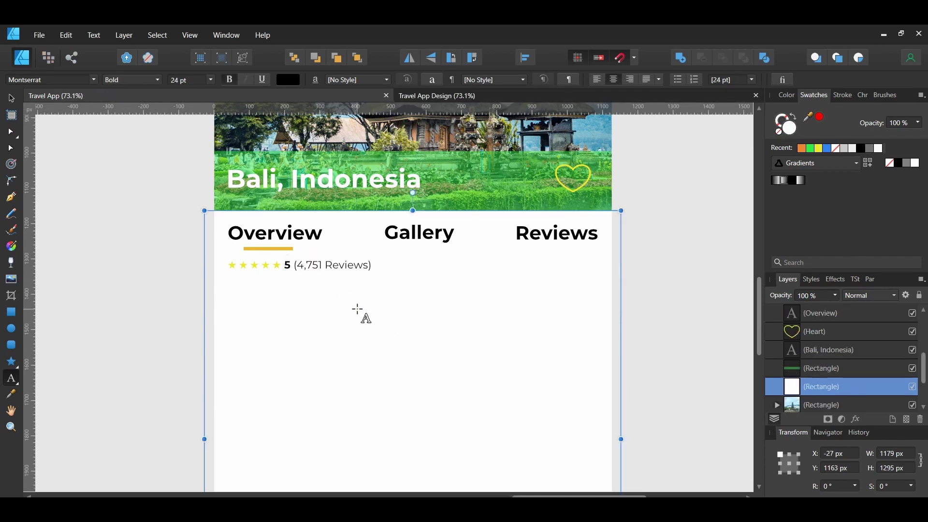
Choose Roboto as the font for new frame text and close the Travel App Design document.
key(t)
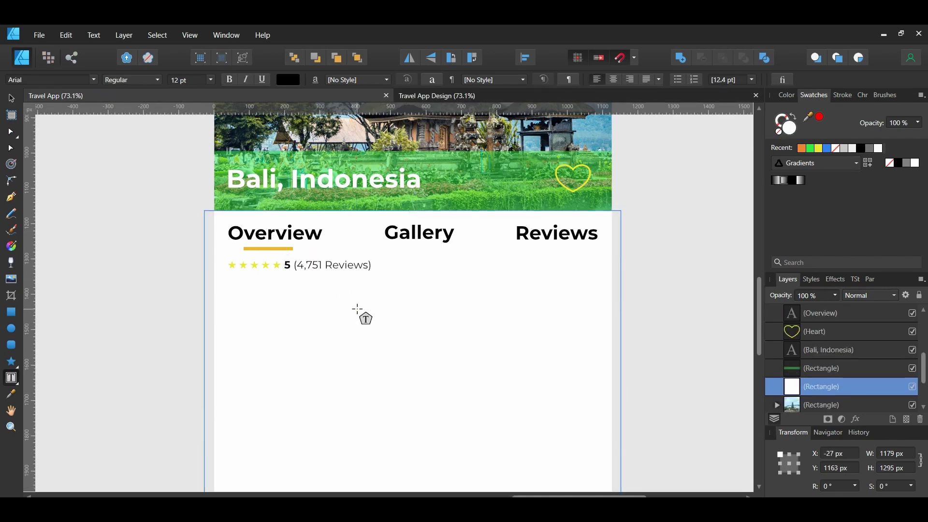
click(47, 80)
text(rob)
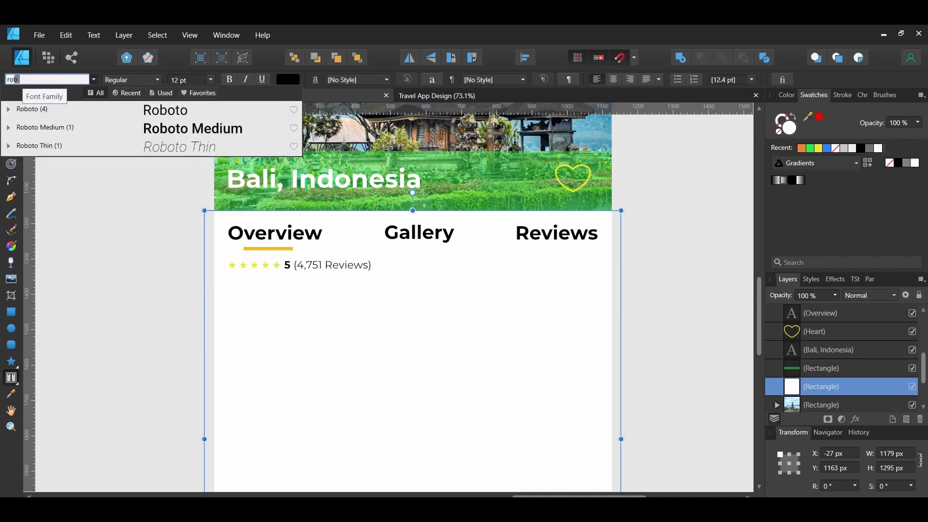
key(Return)
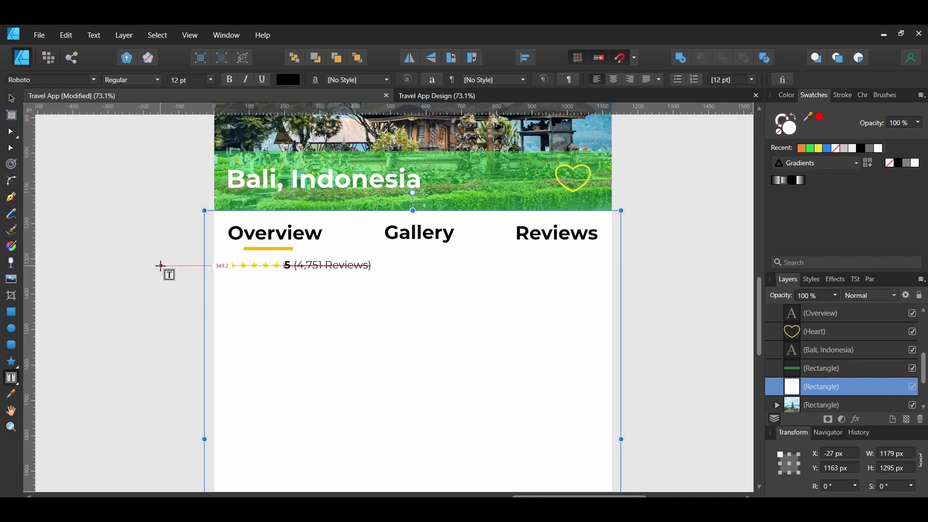
click(756, 95)
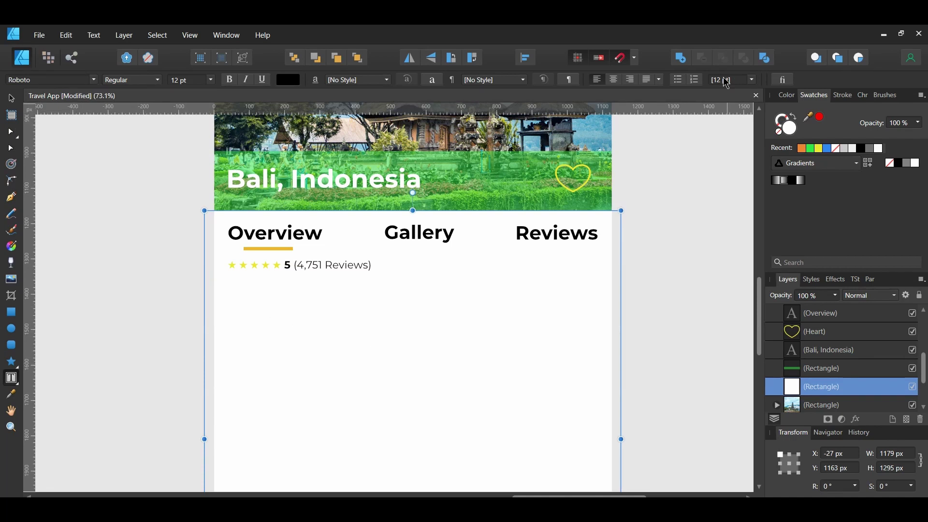
Set the paragraph leading to 18 pt and add the Bali description in a text frame about 1045 by 648 px below the star rating.
click(728, 80)
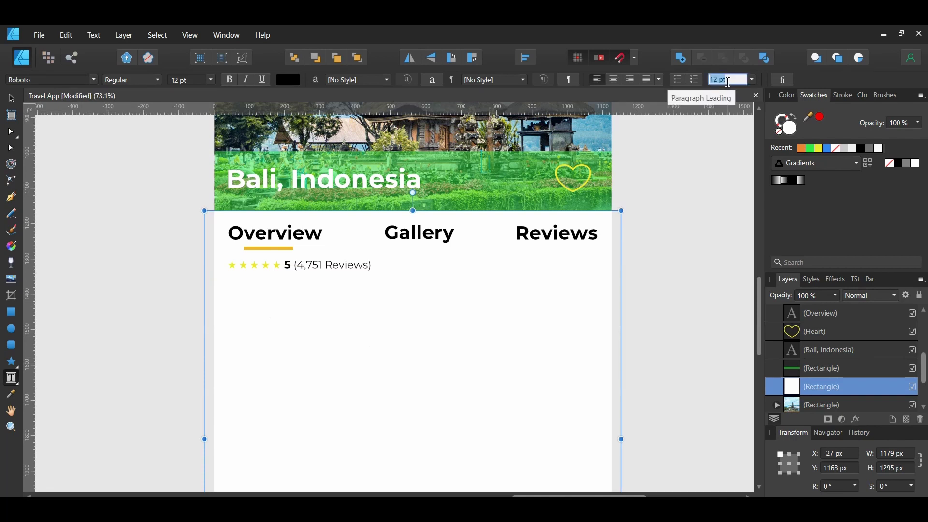
text(18)
click(275, 233)
drag(227, 290, 597, 452)
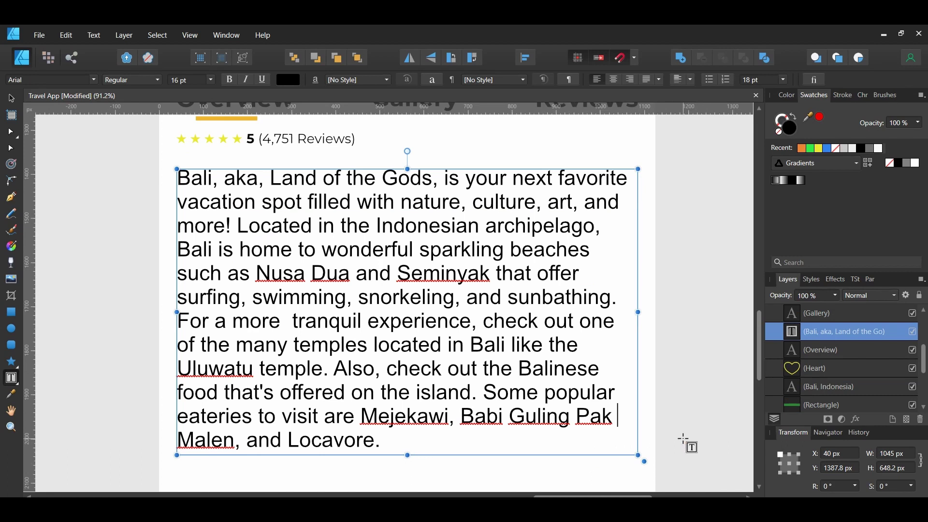
Set the entire Bali description to Roboto Regular.
key(ctrl+a)
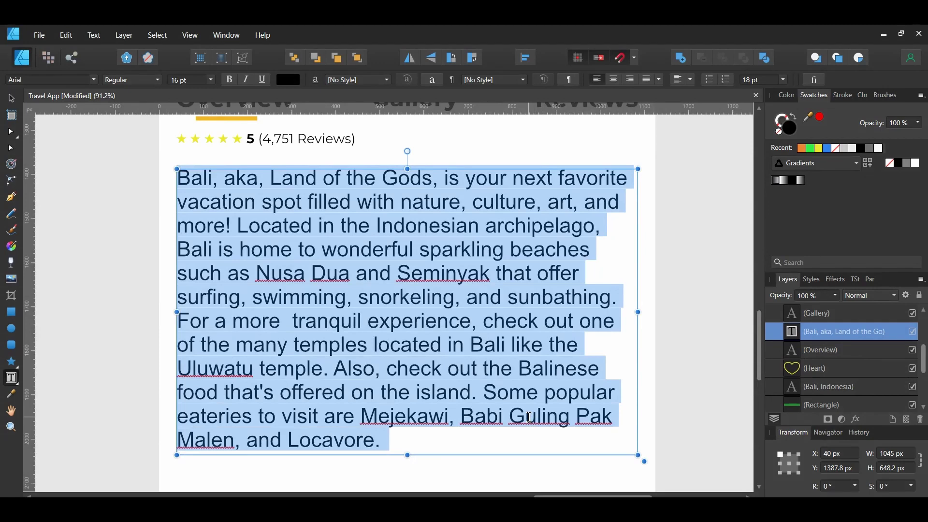
click(48, 80)
text(robo)
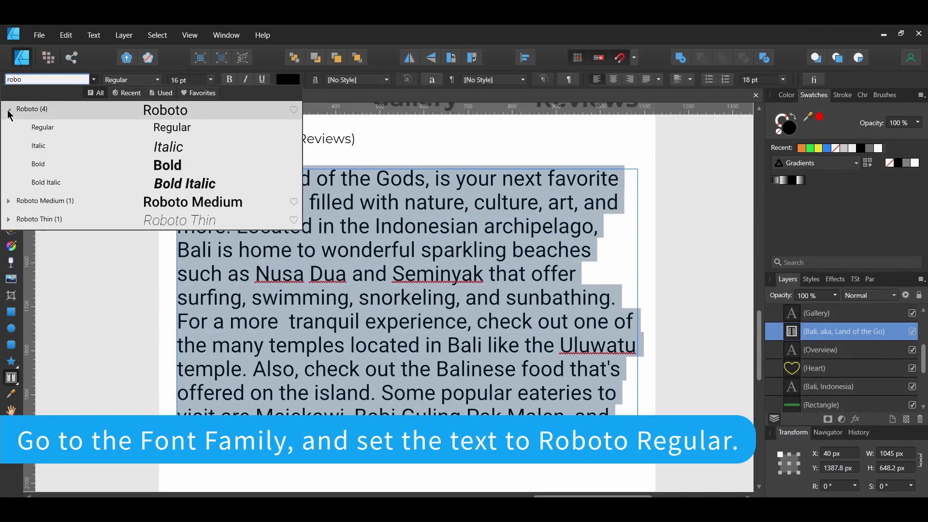
click(8, 113)
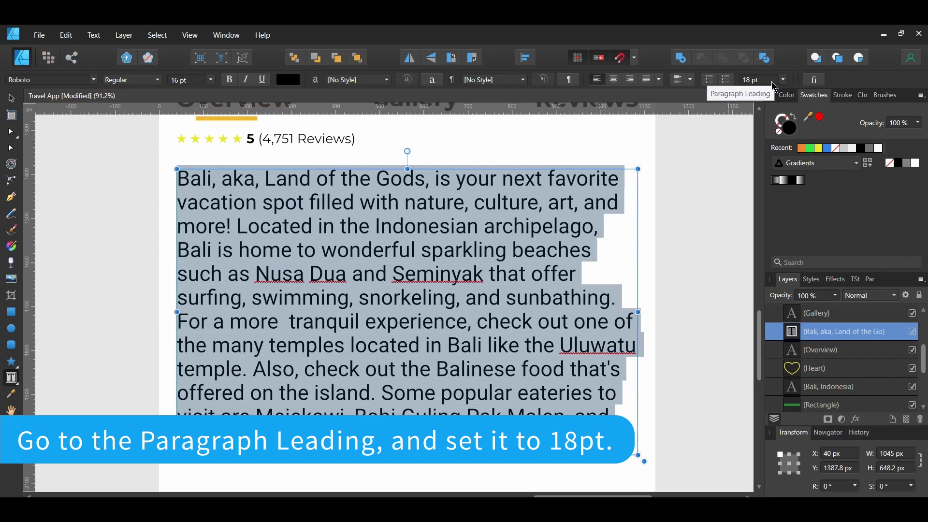
click(615, 417)
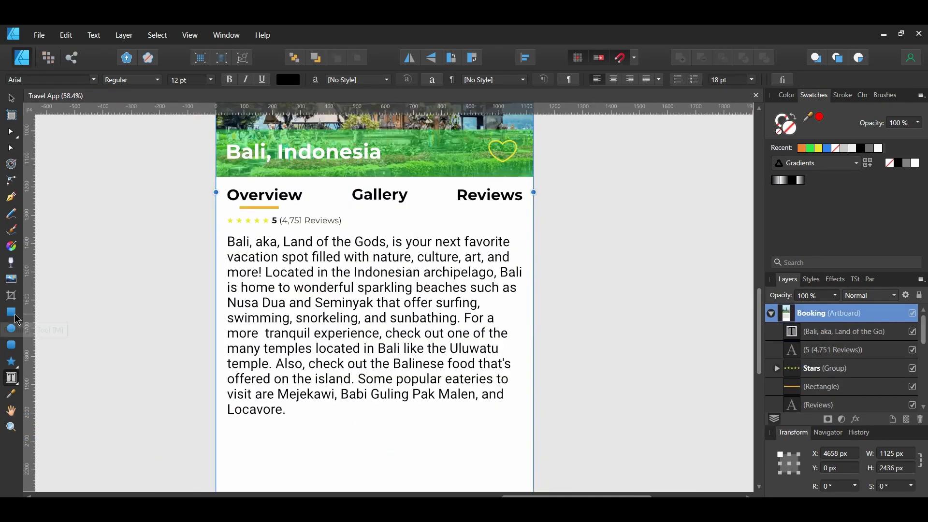
Cover the description's lower lines with a rectangle about 1046 by 262 px, filled with a vertical gradient from 80% opaque white to solid white.
click(15, 315)
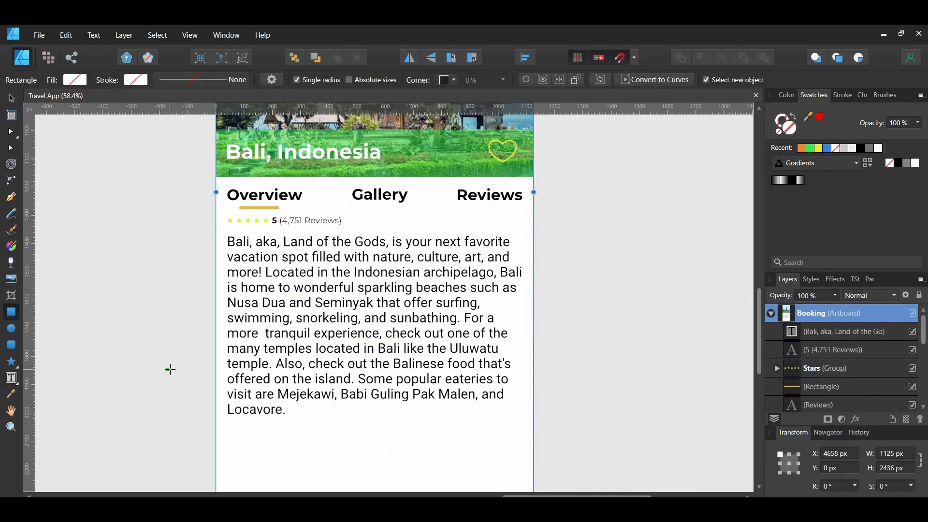
drag(228, 341, 522, 414)
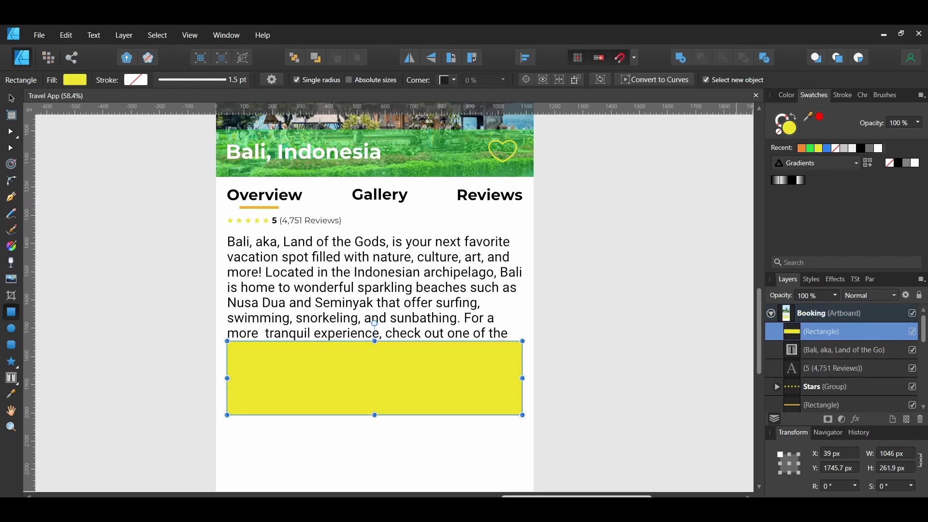
key(g)
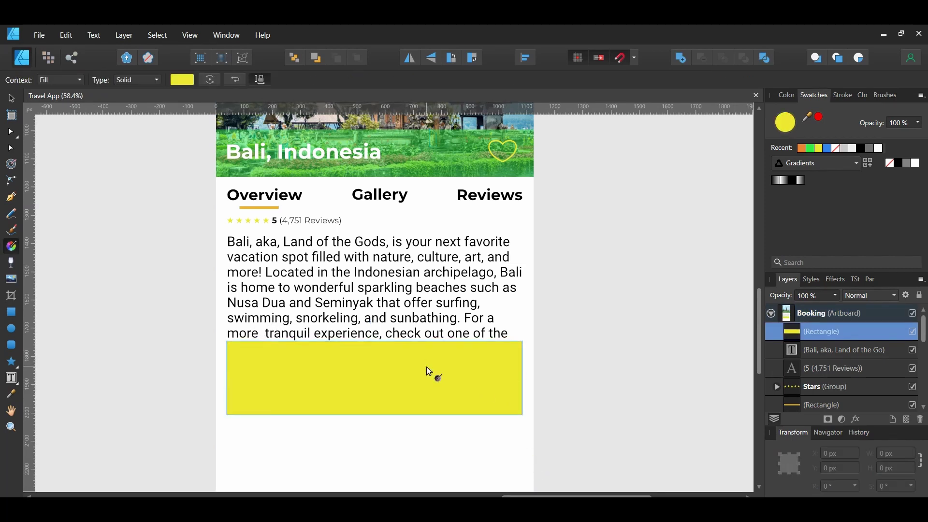
click(374, 344)
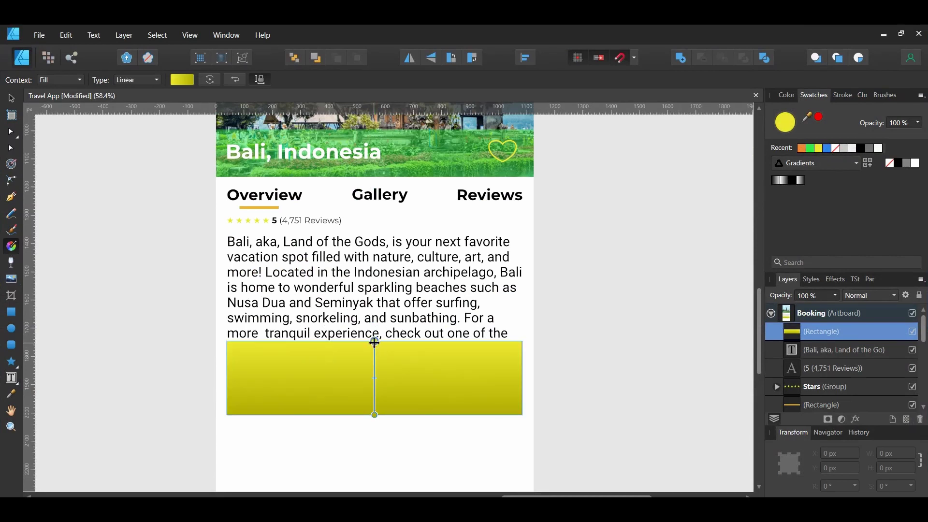
click(915, 165)
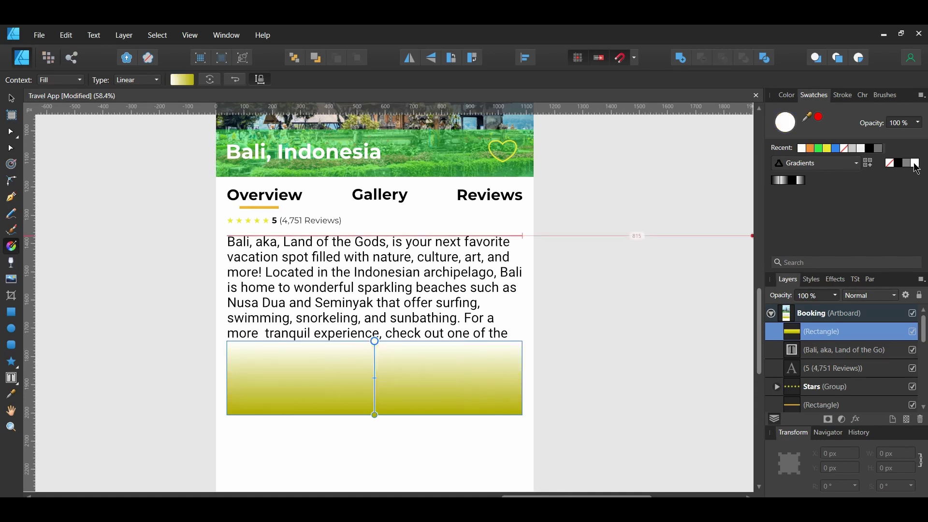
drag(917, 123, 903, 140)
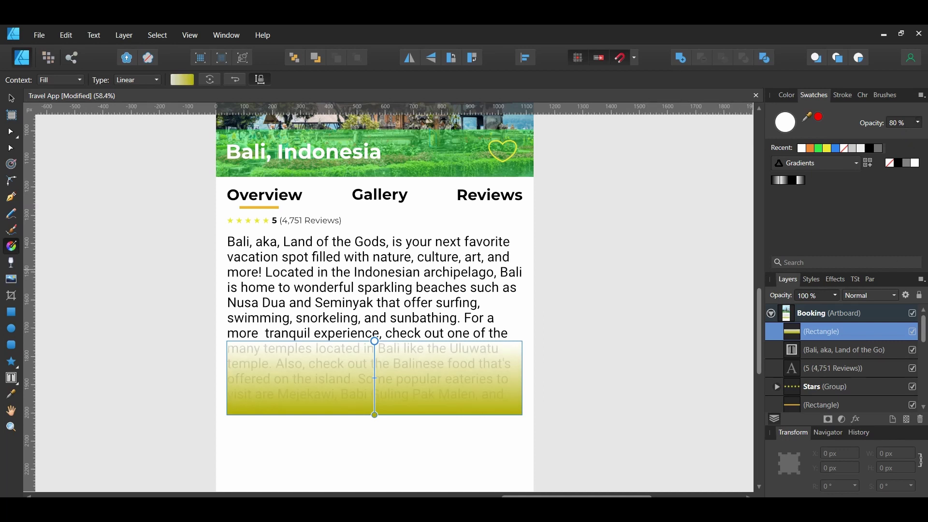
click(915, 164)
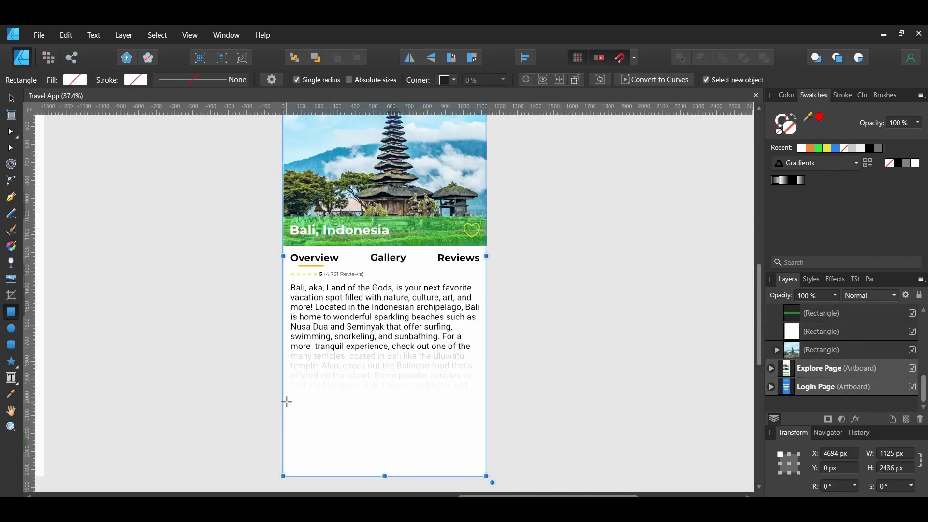
Draw a rectangle about 1046 by 169 px below the description, filled with F9F9F9, and give it 10% rounded corners.
drag(287, 402, 479, 429)
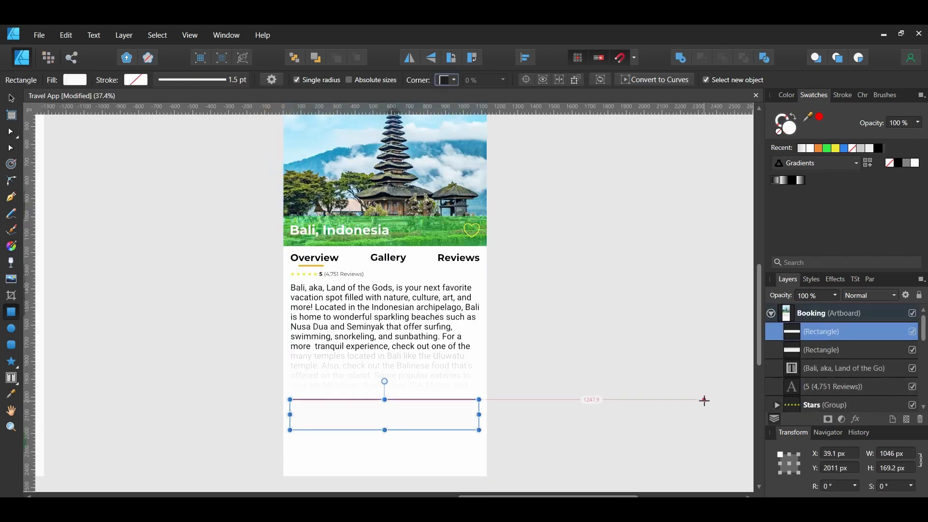
double_click(792, 134)
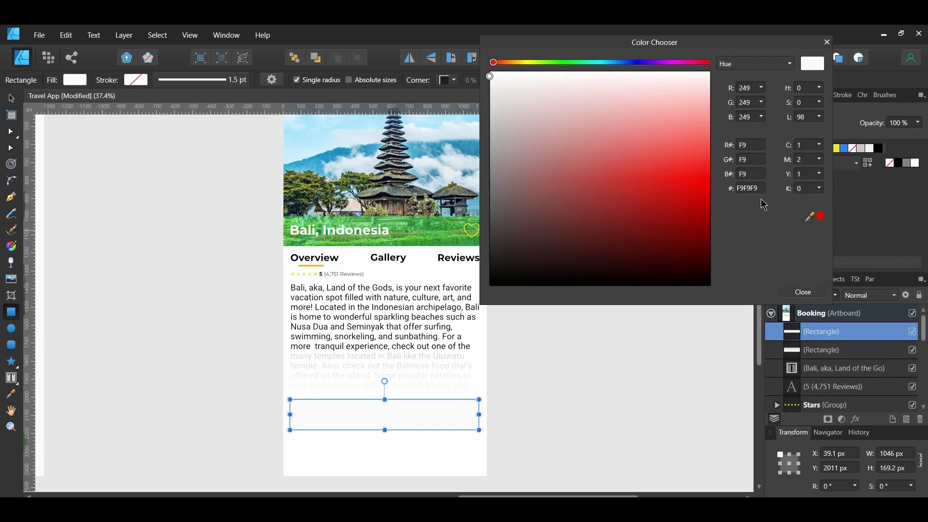
click(804, 292)
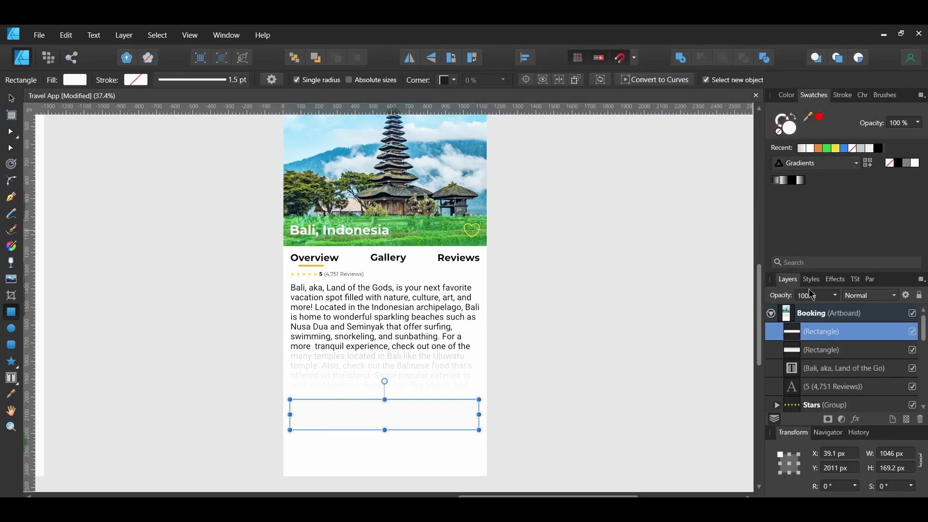
click(453, 81)
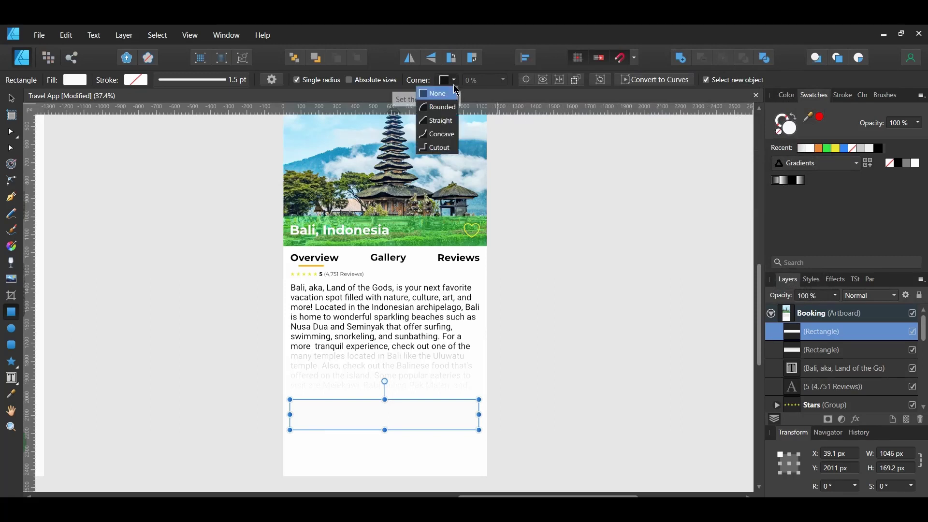
click(453, 105)
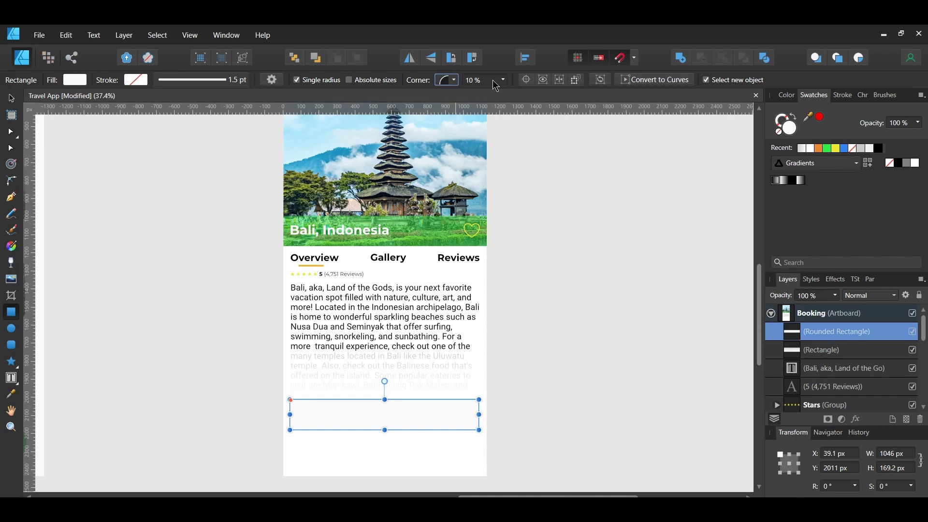
Add an outer shadow with 25% opacity to the rounded rectangle below the description.
click(856, 420)
drag(451, 110, 667, 113)
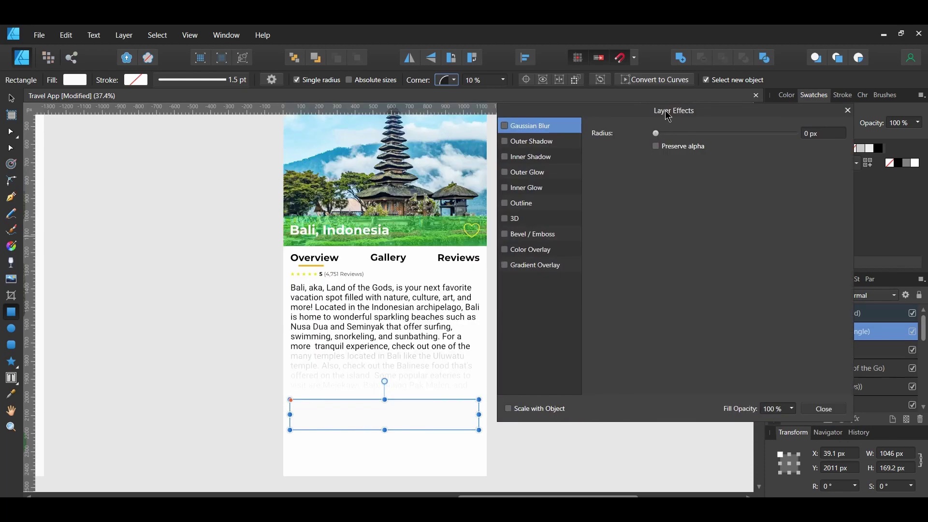
click(506, 141)
click(526, 143)
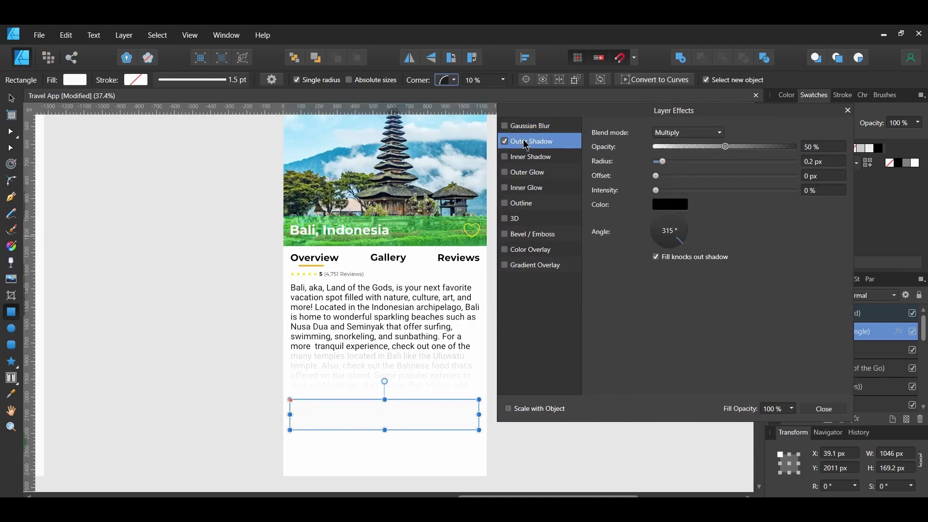
click(827, 147)
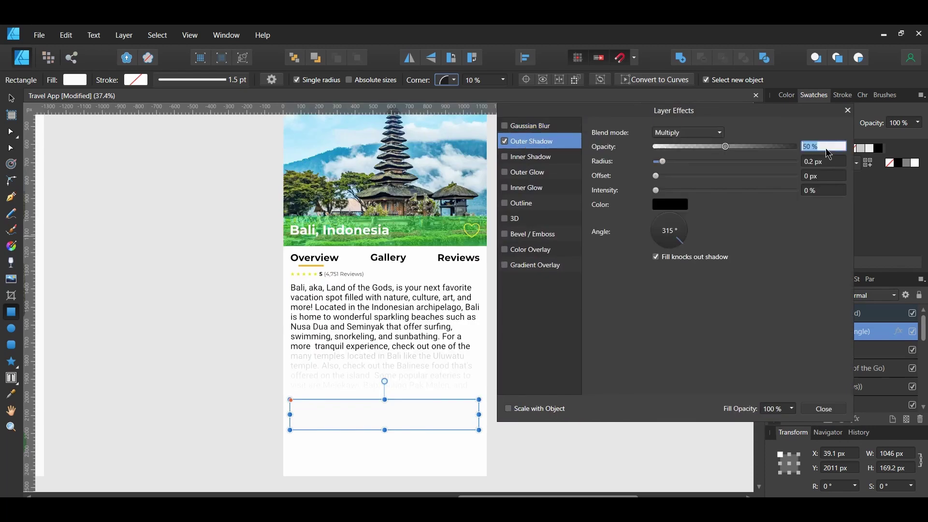
text(25)
key(Return)
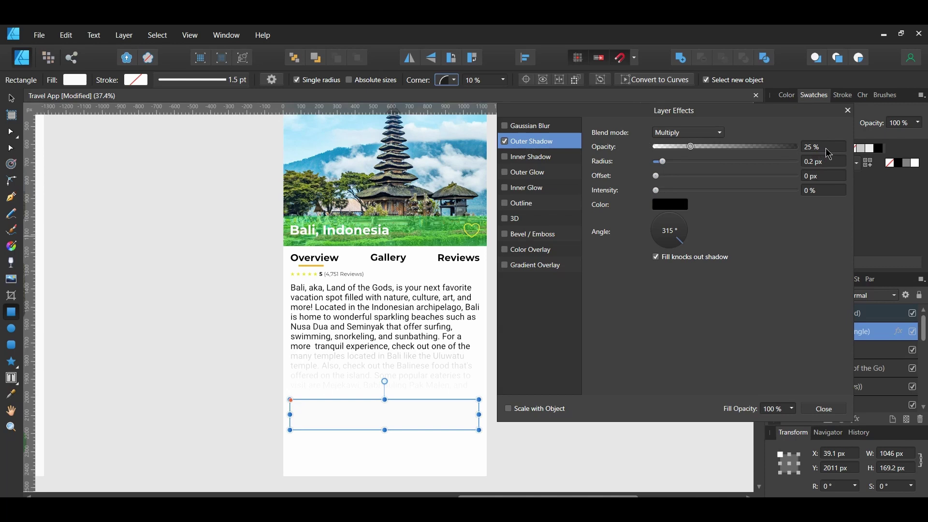
Set the outer shadow's radius to 8 px and offset to 1 px, and make it scale with the object.
click(821, 161)
text(8)
key(Return)
click(818, 176)
text(1)
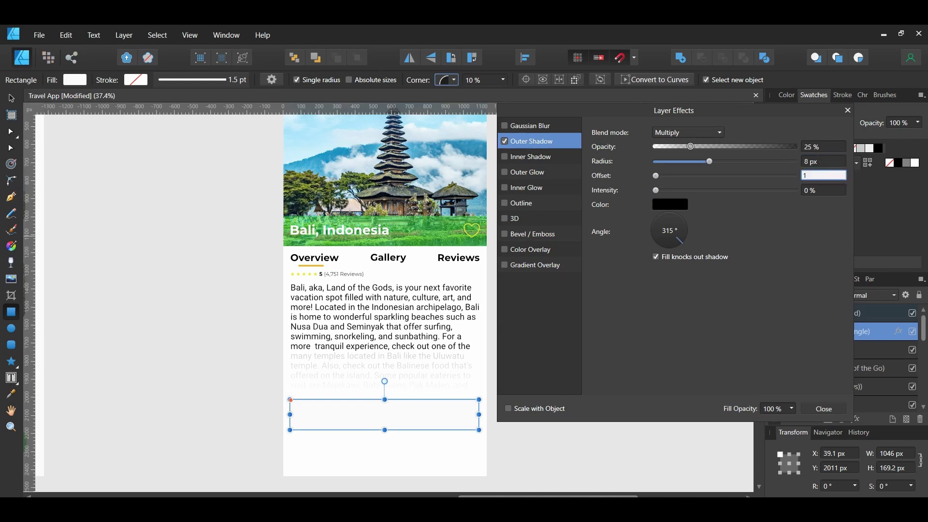
key(Return)
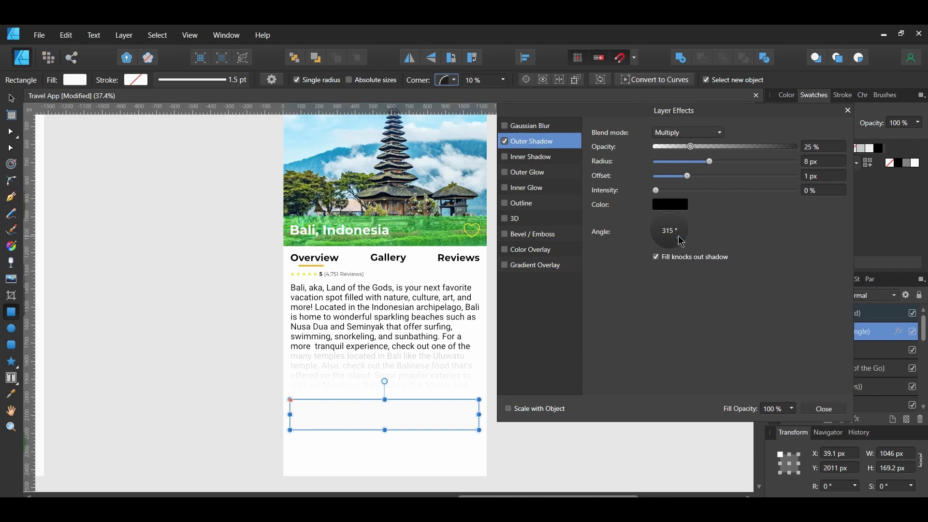
click(509, 409)
click(830, 410)
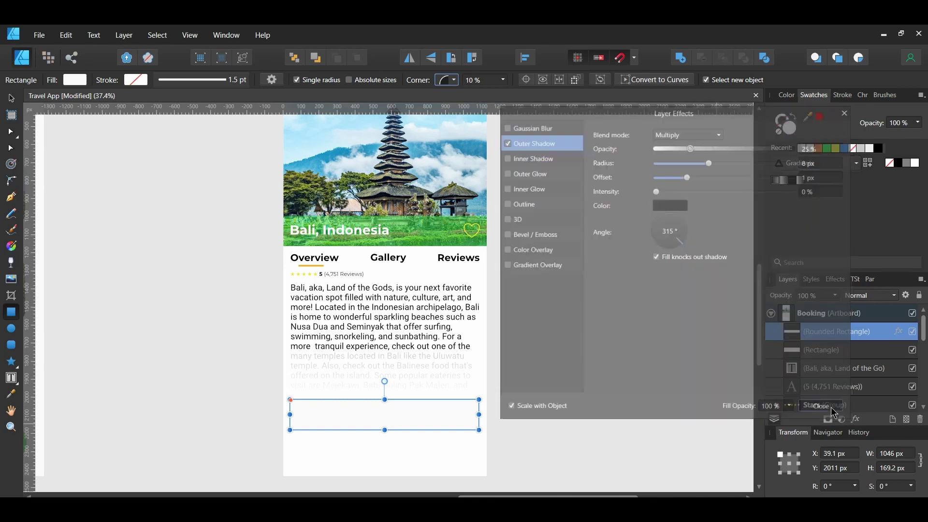
Add the artistic text "$2,000 (6 Days)" at 18 pt in the upper left of the rounded rectangle.
key(t)
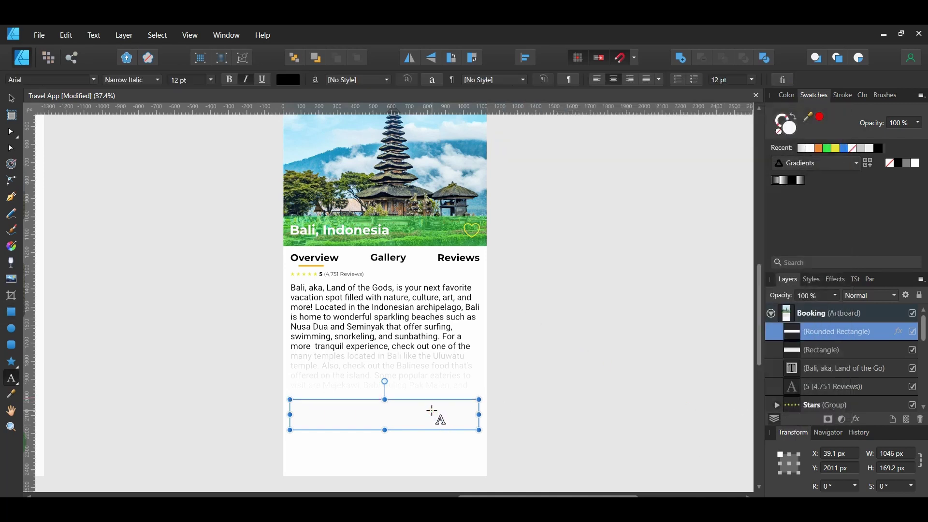
scroll(432, 411, up, 1)
click(269, 429)
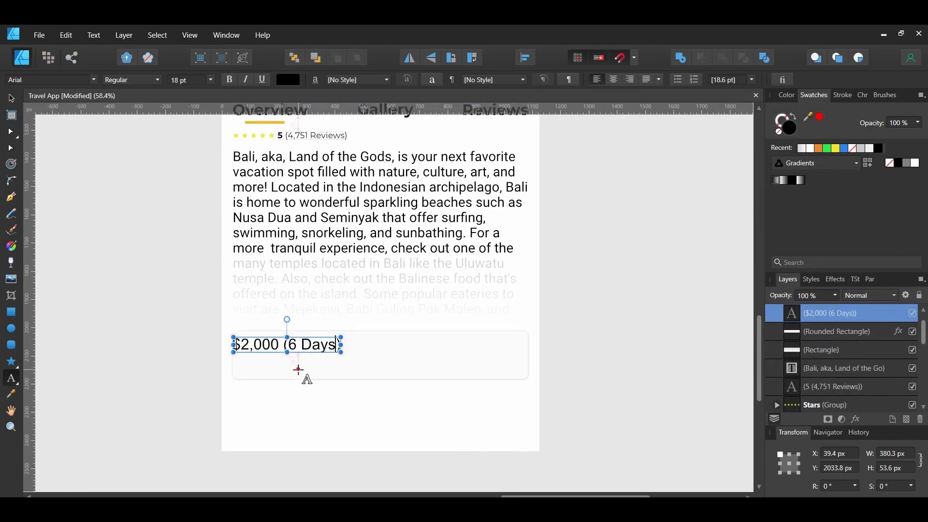
Set "$2,000" to Montserrat Bold and "(6 Days)" to Montserrat Regular.
click(322, 361)
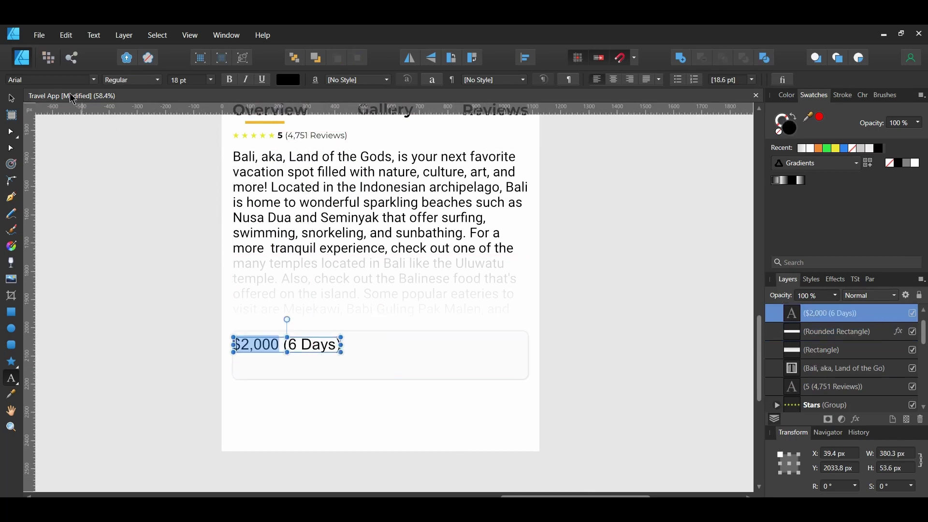
click(54, 80)
text(mont)
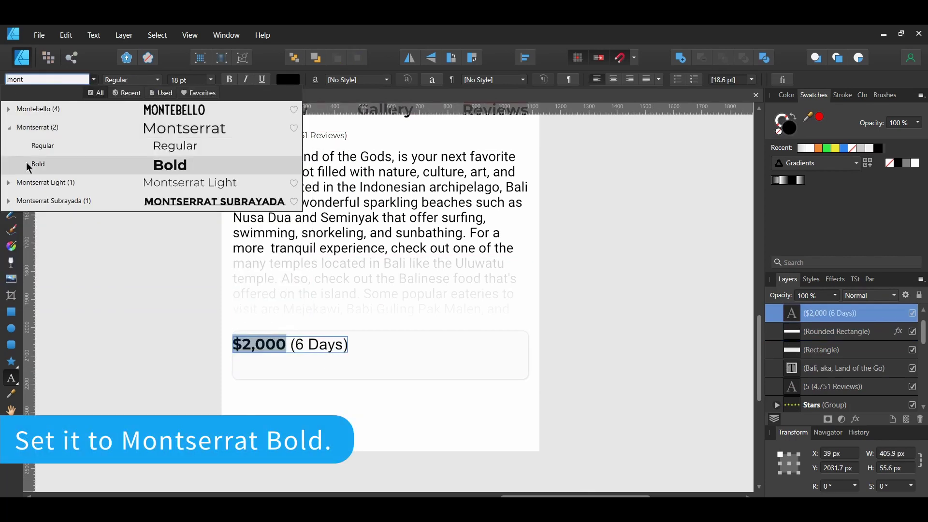
click(27, 161)
drag(291, 344, 353, 346)
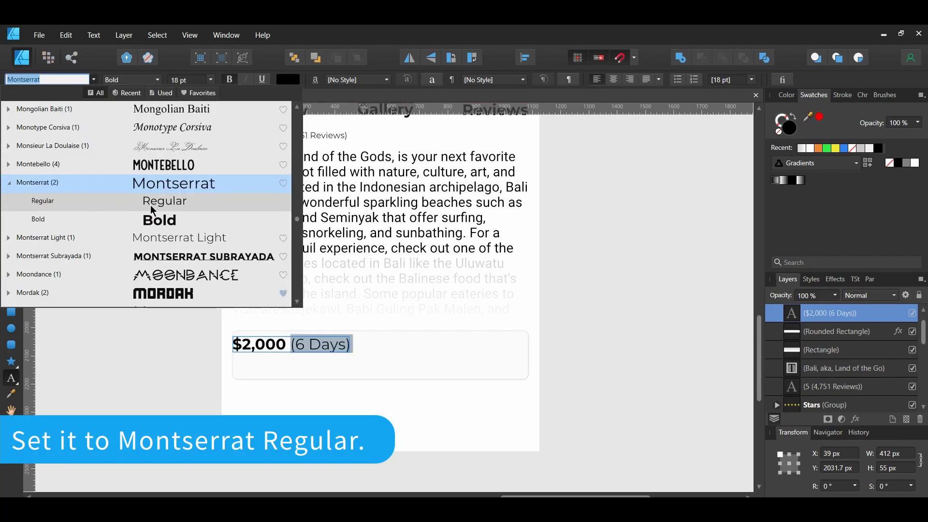
click(156, 205)
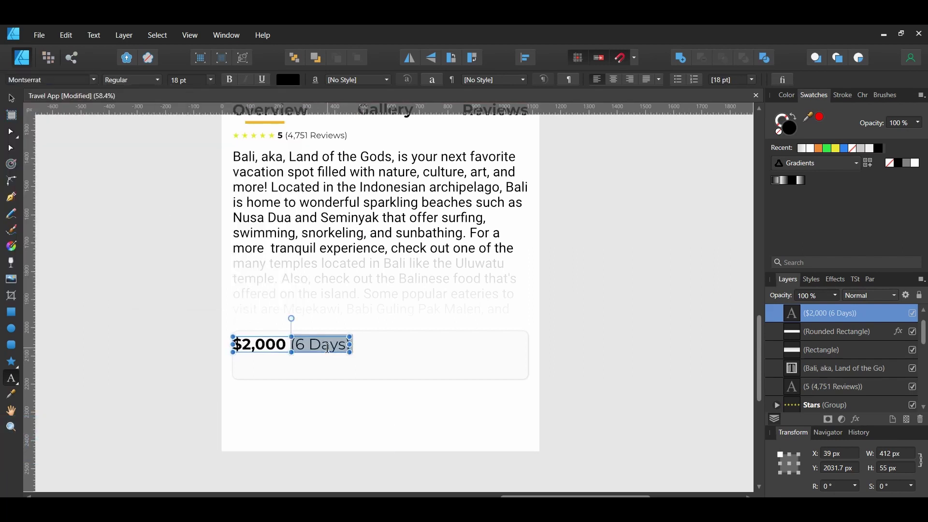
Duplicate the "$2,000 (6 Days)" text just above the price card and change the copy's wording to "Duration".
drag(280, 334, 282, 307)
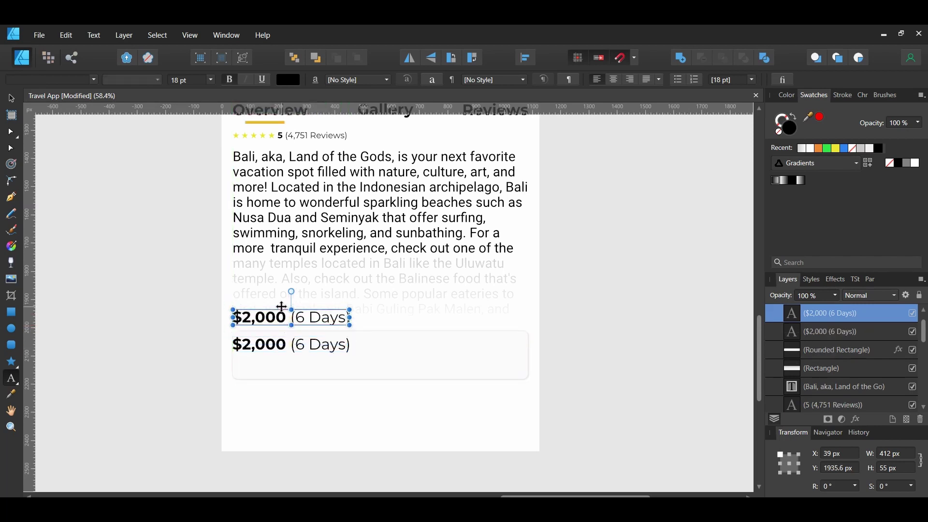
triple_click(283, 317)
text(Du)
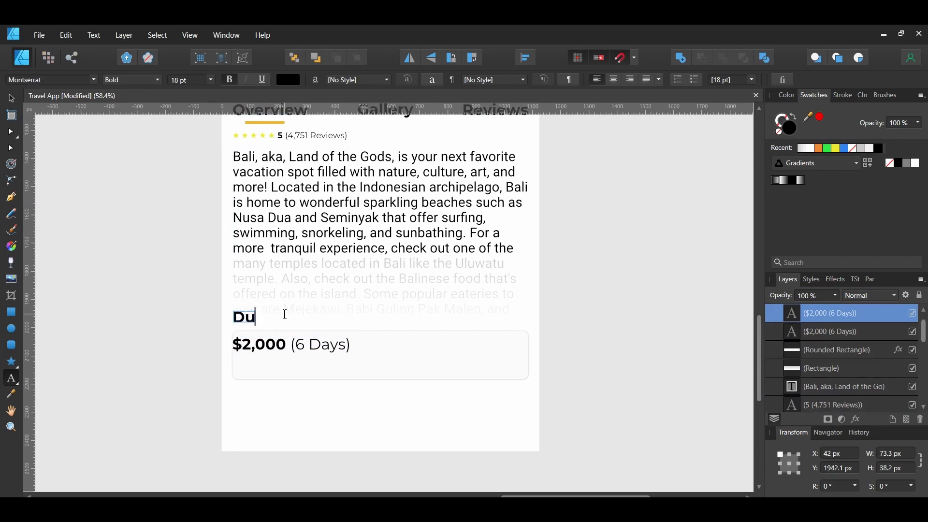
text(ration)
Set "Duration" to Montserrat Regular at 10 pt and place it just above "(6 Days)" in the price card.
double_click(285, 316)
click(138, 80)
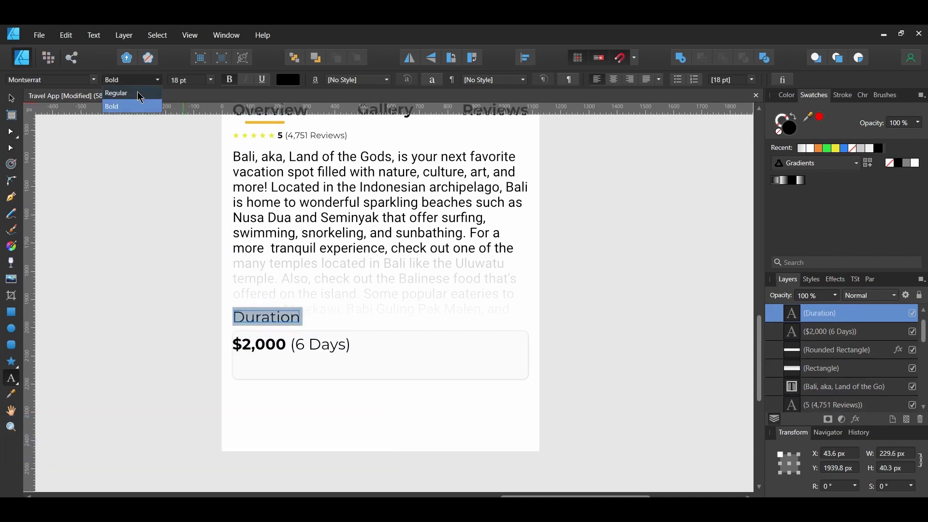
click(139, 93)
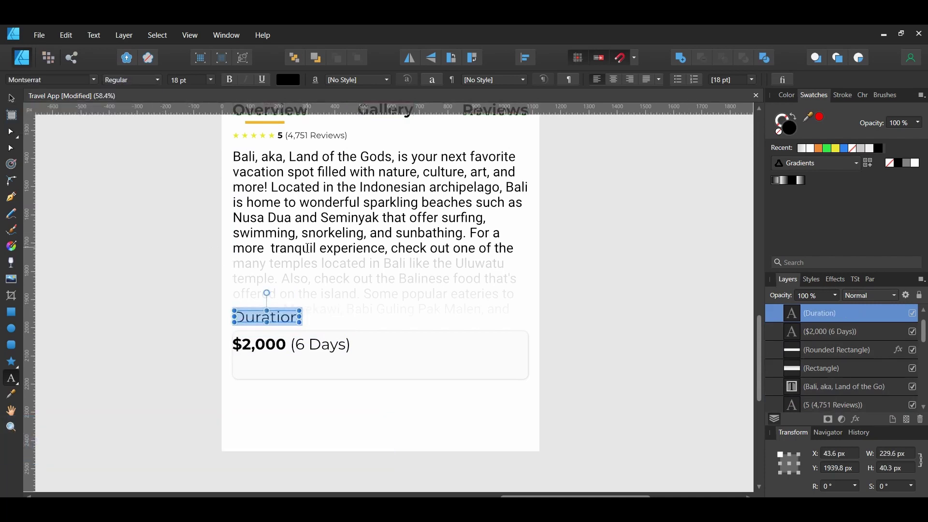
click(178, 80)
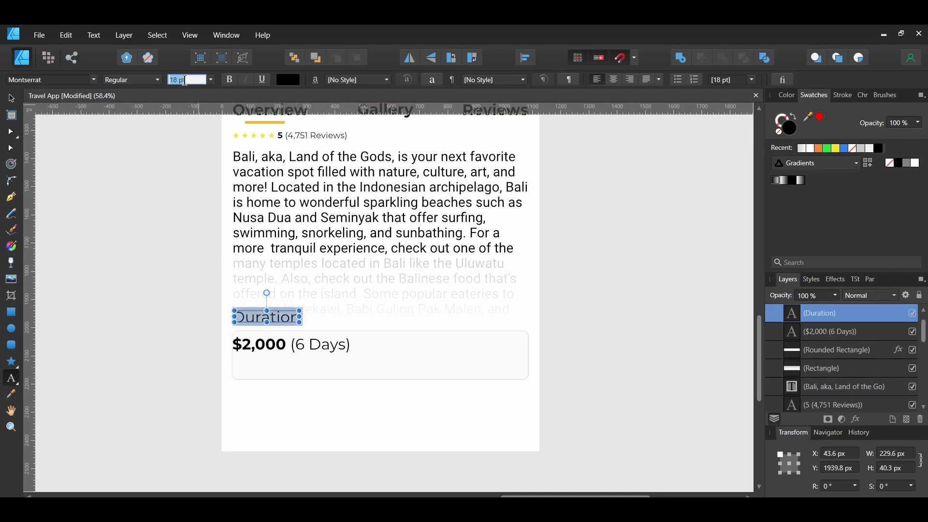
text(10)
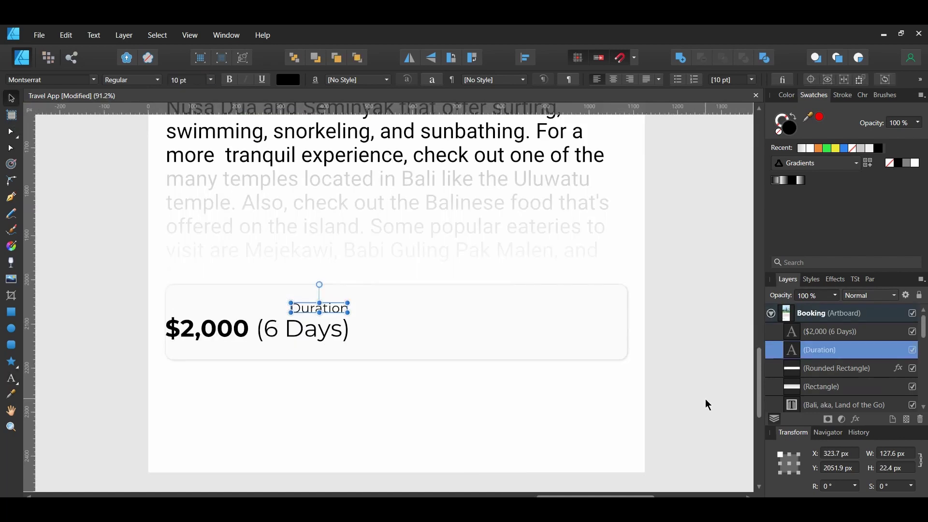
click(707, 405)
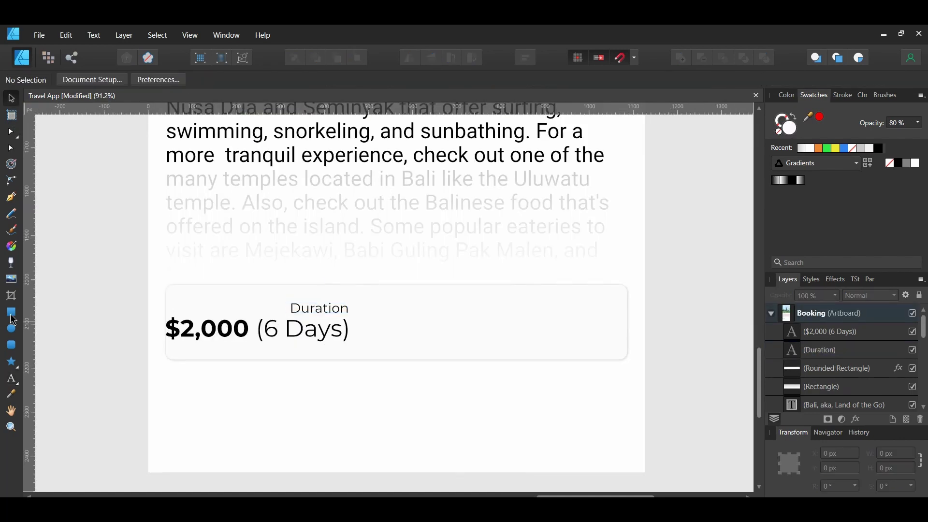
Draw a rectangle about 328 × 77 px in the right part of the price card, fill it blue and give it rounded corners.
click(12, 312)
drag(463, 308, 608, 342)
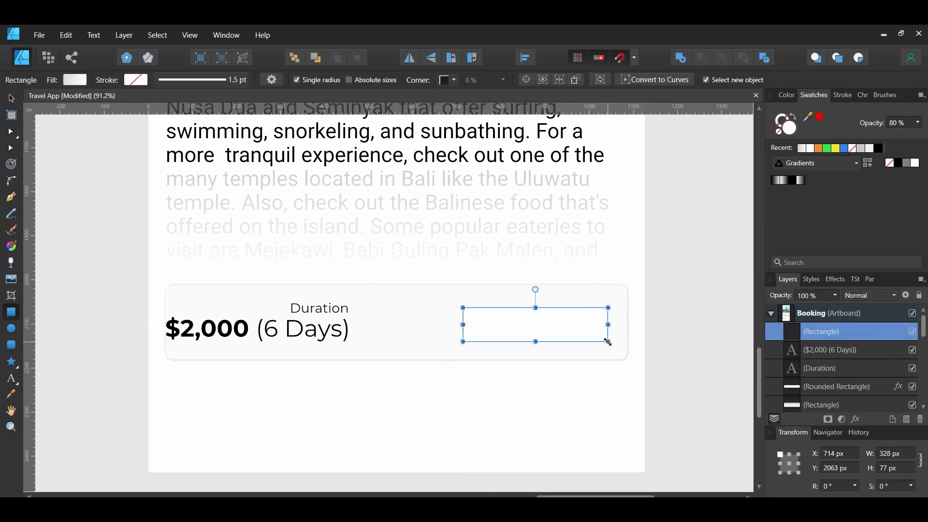
click(846, 149)
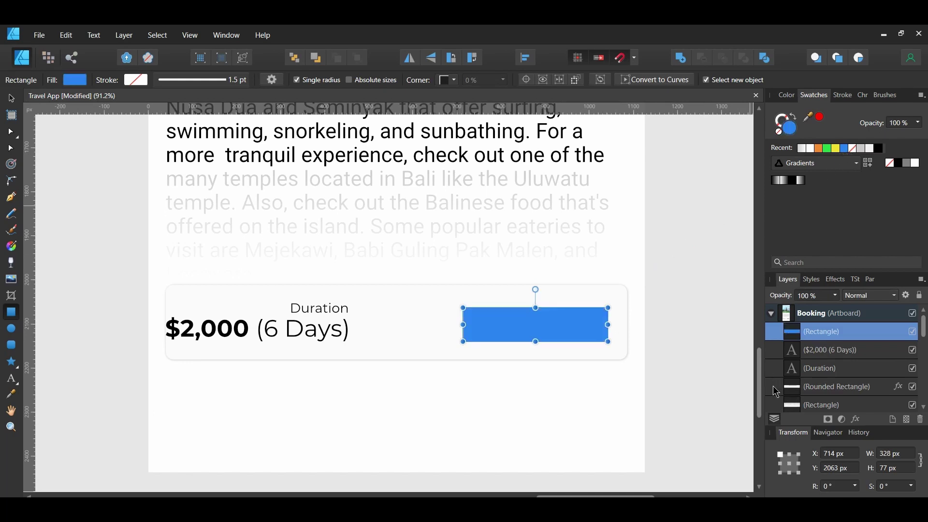
click(453, 80)
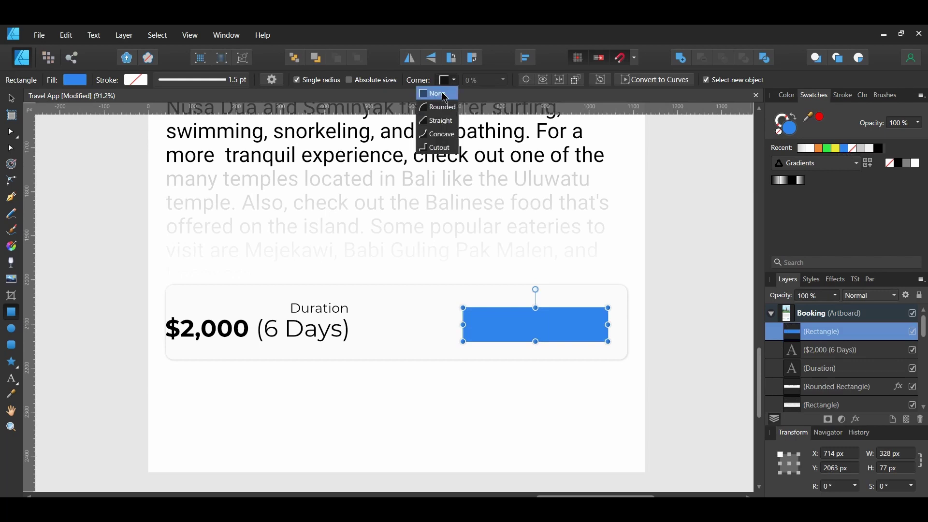
click(442, 107)
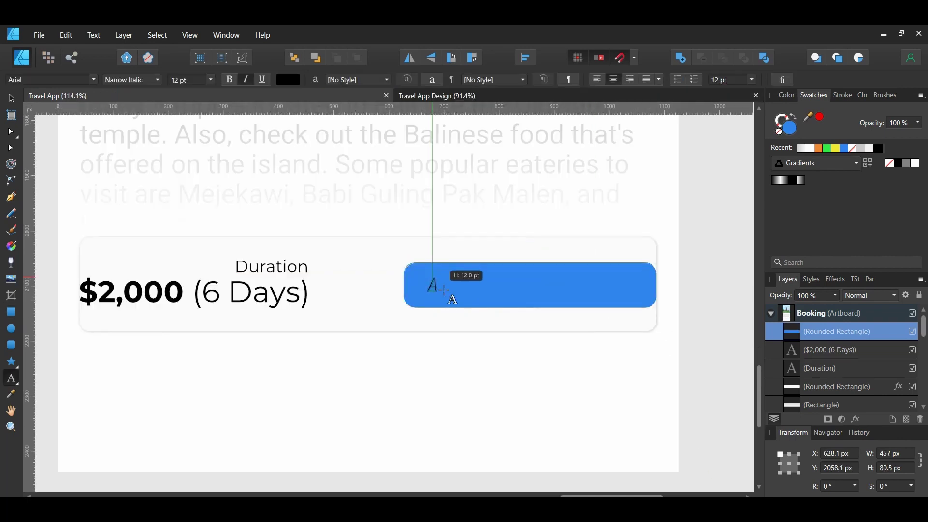
Add the artistic text "Book Now" over the blue rounded rectangle and set it to Montserrat Bold.
drag(433, 272, 433, 300)
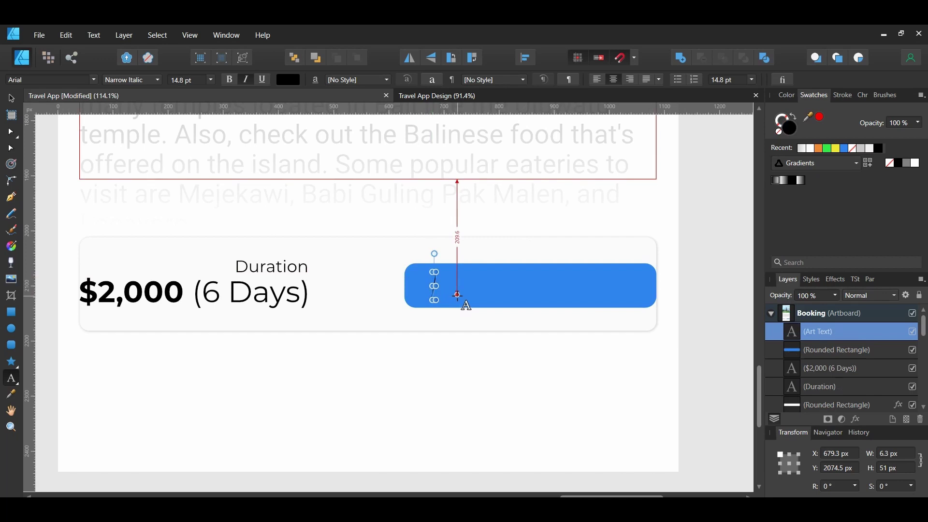
text(Book Now)
key(Escape)
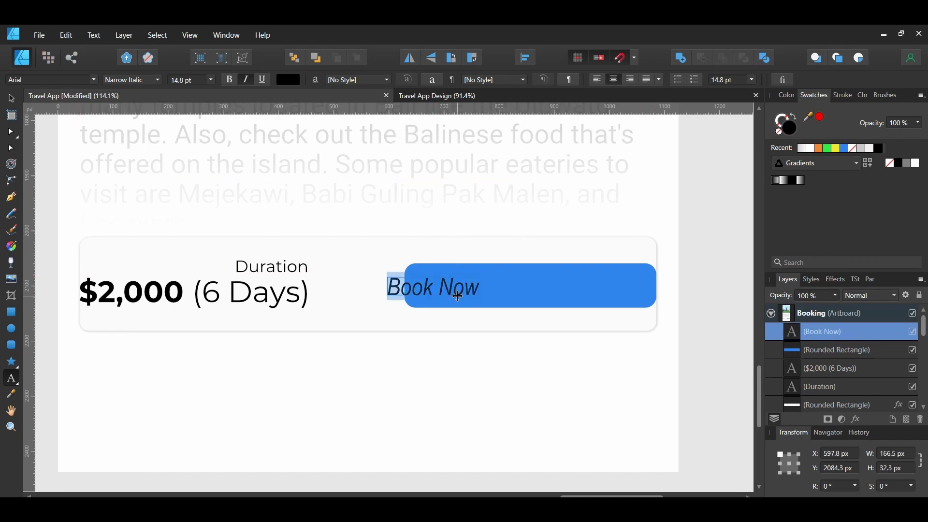
click(80, 83)
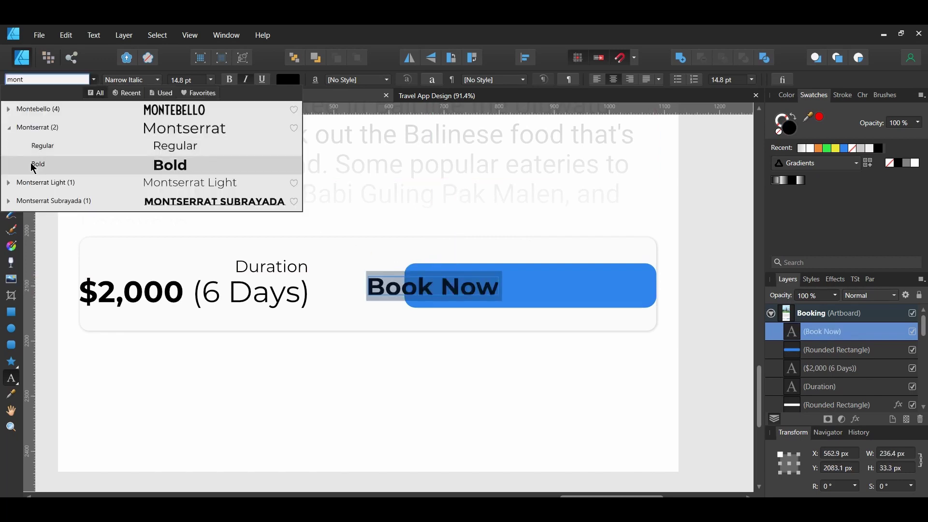
click(72, 163)
Set "Book Now" to 18 pt in white and move it onto the left part of the blue button.
click(178, 80)
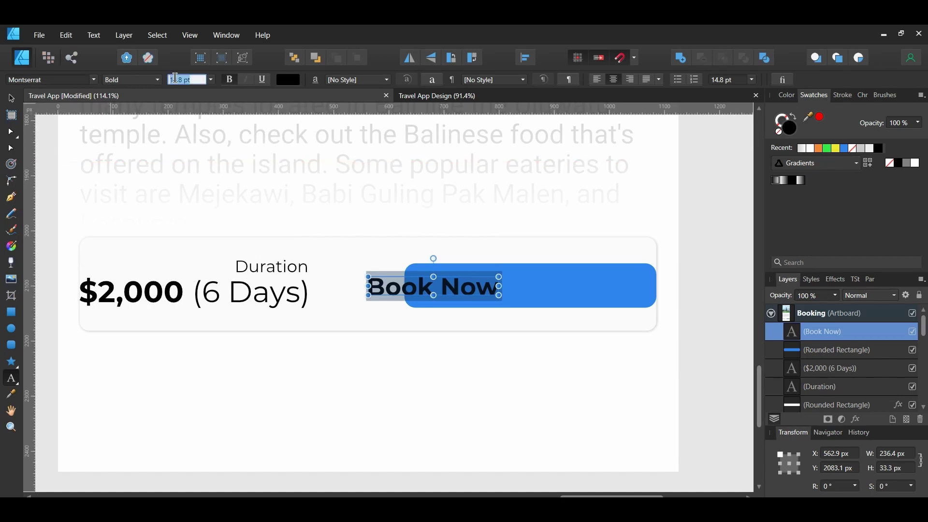
text(18)
key(Return)
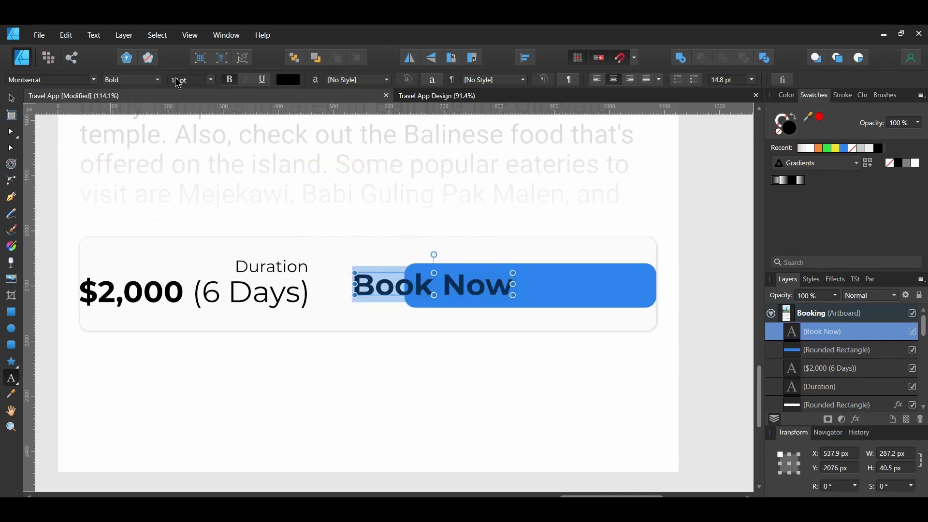
click(914, 164)
drag(382, 271, 443, 271)
Draw an arrow about 98 × 28 px to the right of "Book Now", with no left arrowhead and a yellow fill.
click(411, 281)
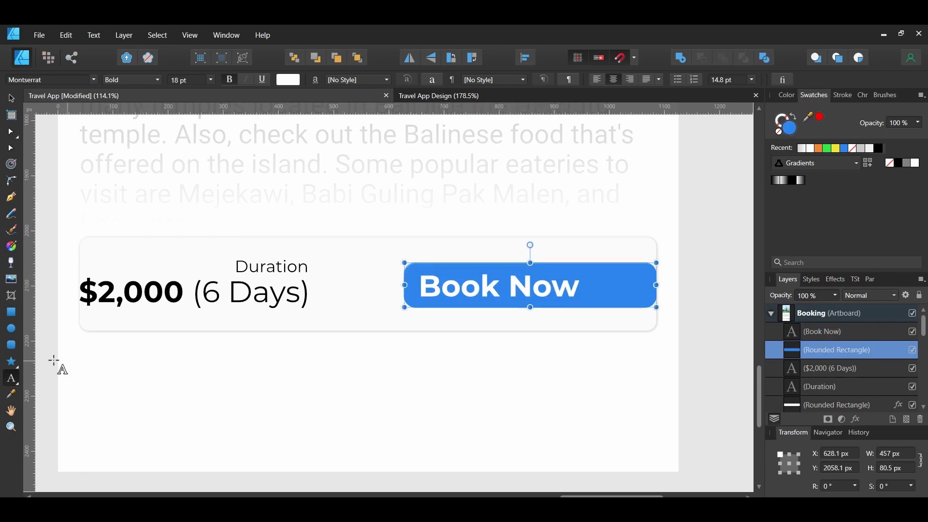
click(18, 372)
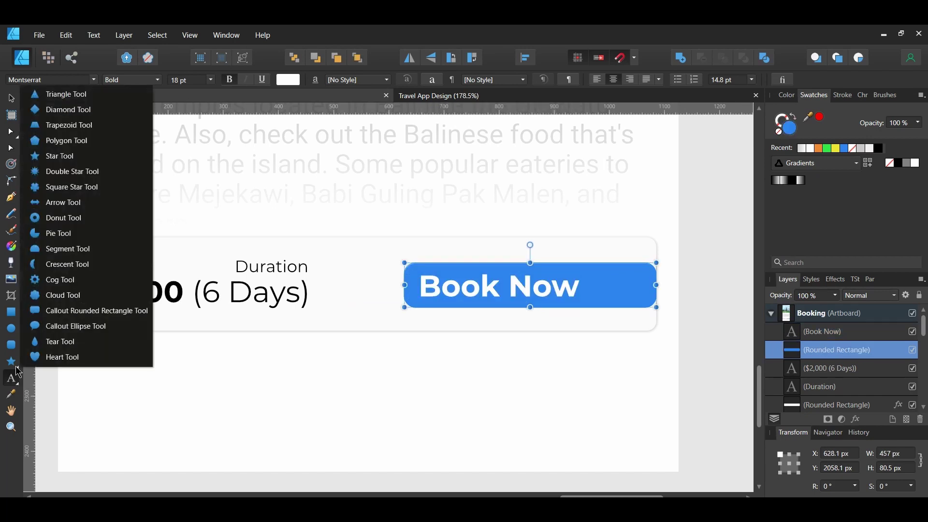
click(55, 203)
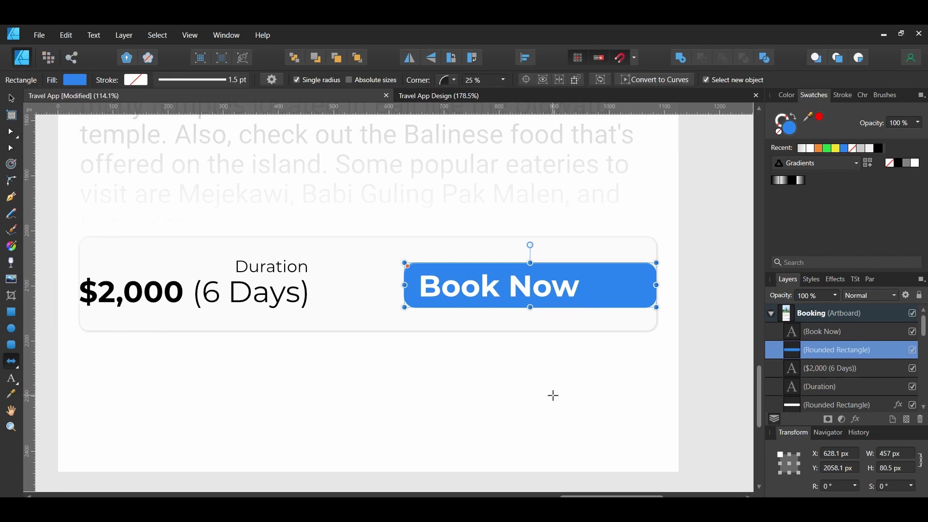
drag(594, 284, 649, 293)
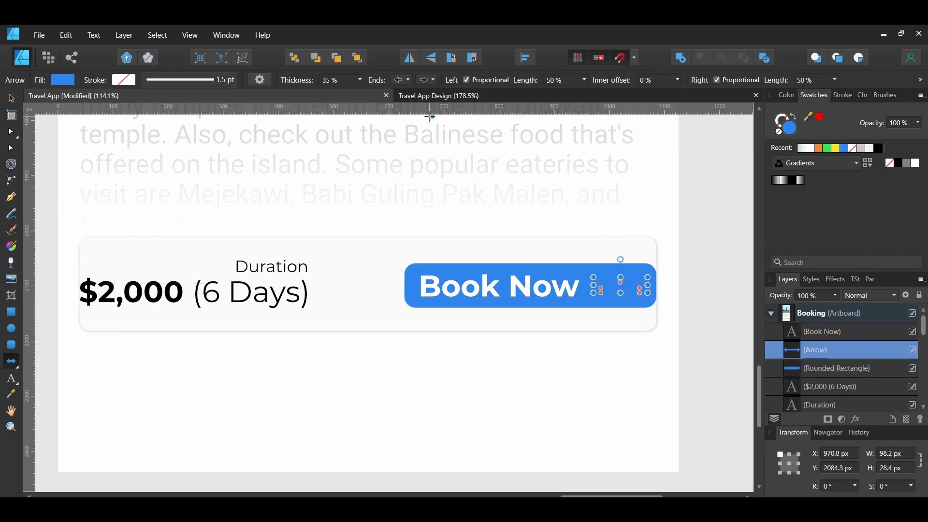
click(405, 80)
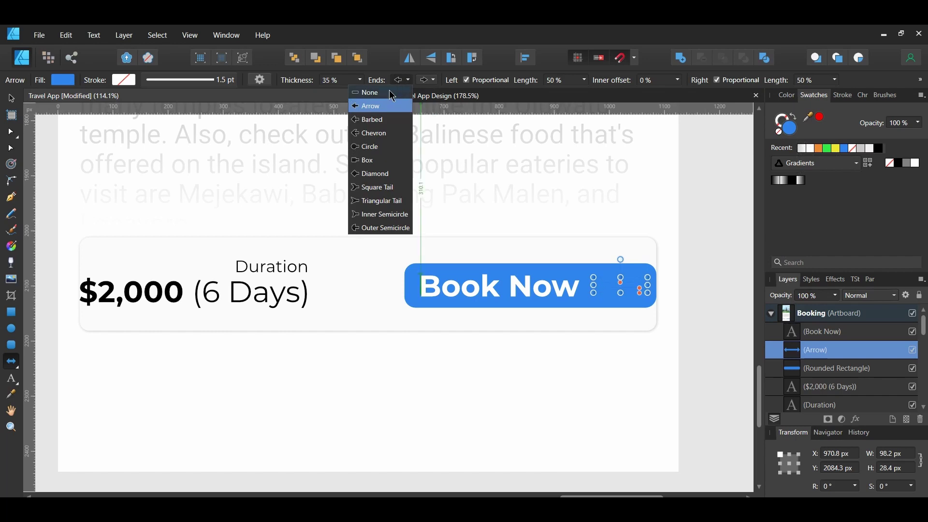
click(392, 93)
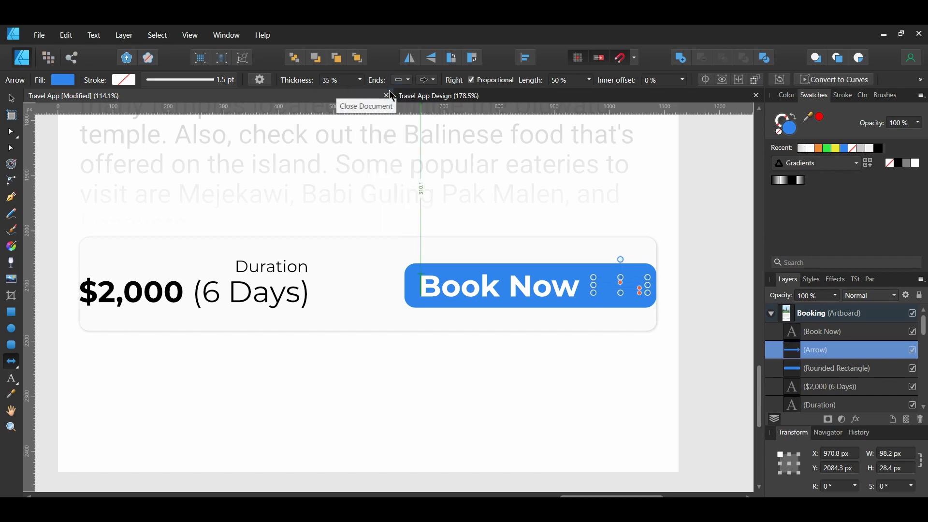
click(836, 148)
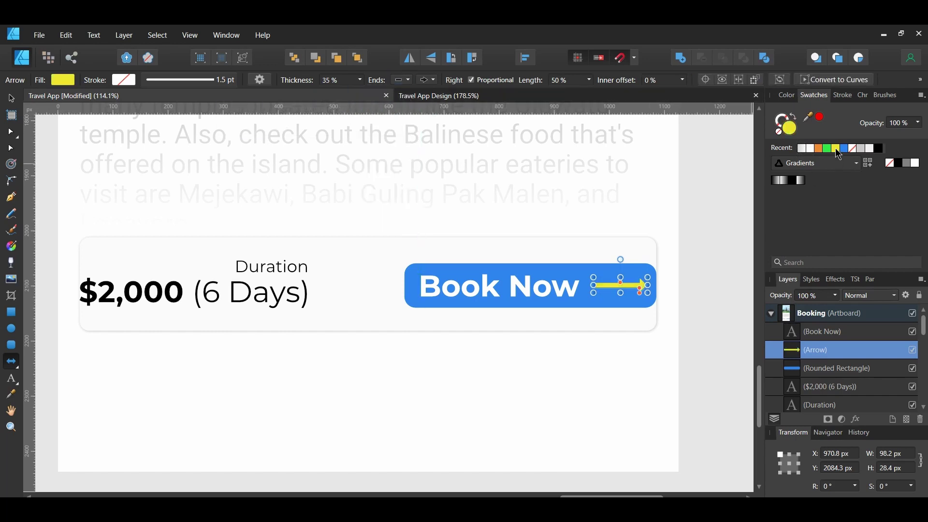
click(673, 317)
Group the blue button, its text and the arrow, and name the group "Book Now Button".
drag(711, 314, 375, 252)
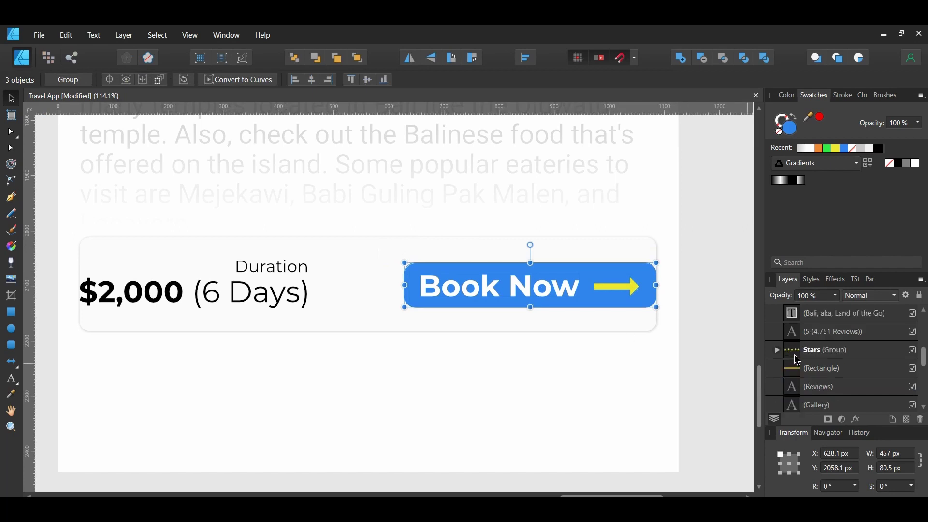
key(ctrl+g)
double_click(844, 335)
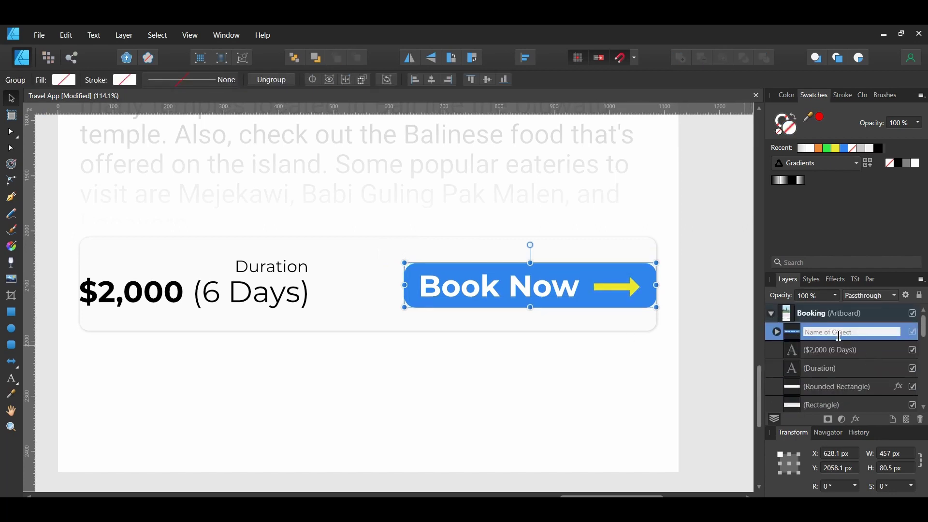
text(Book Now Button)
key(Return)
click(664, 449)
Group the green navigation bar and its four icons at the bottom of the Explore Page artboard.
key(ctrl+0)
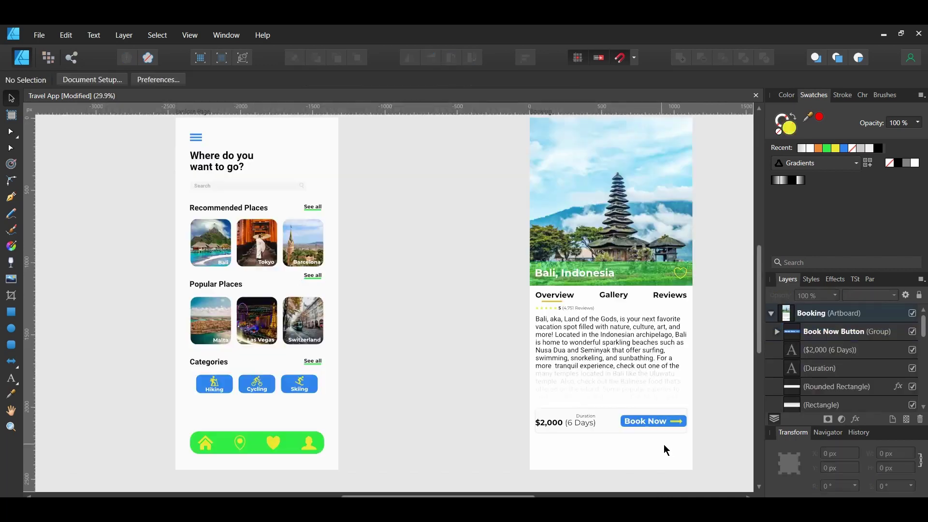
click(335, 435)
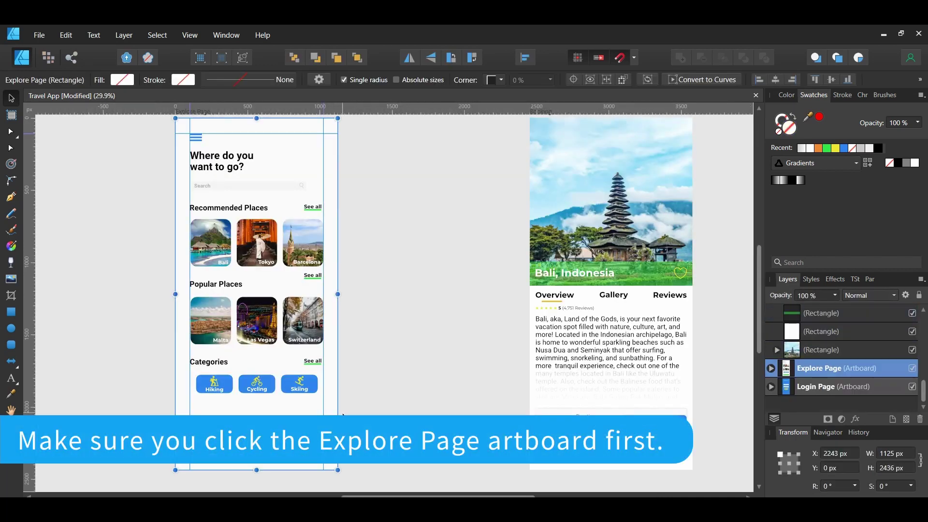
drag(154, 425, 341, 468)
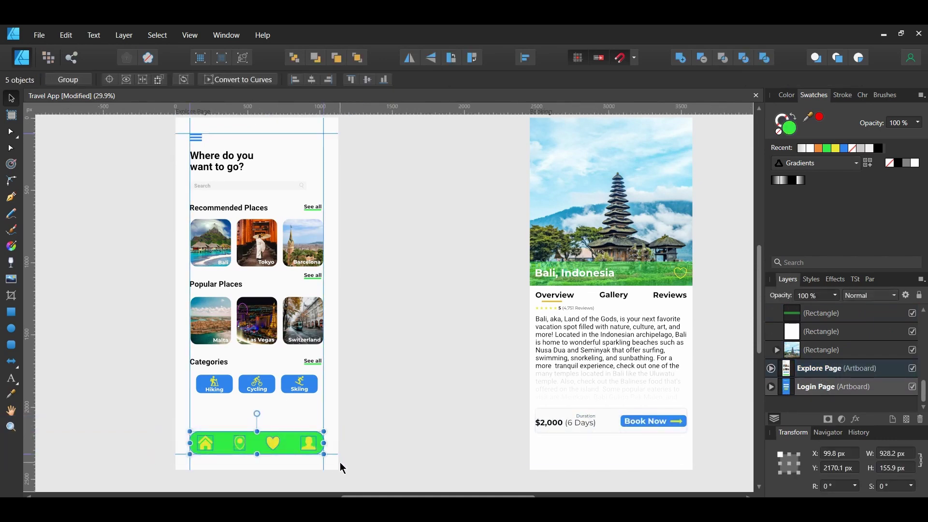
key(ctrl+g)
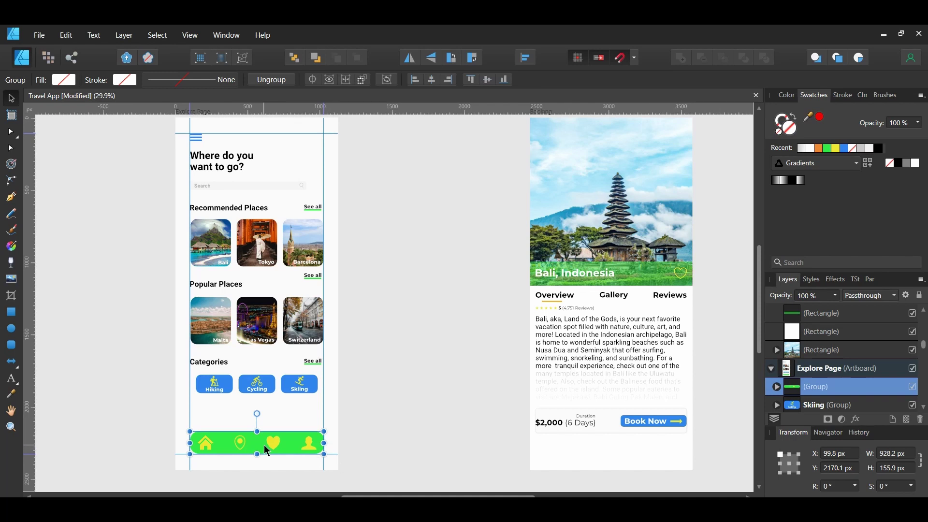
Copy the green navigation bar group to the bottom of the Booking artboard, placing it below the price card.
drag(265, 445, 619, 469)
scroll(642, 470, down, 2)
scroll(706, 446, up, 1)
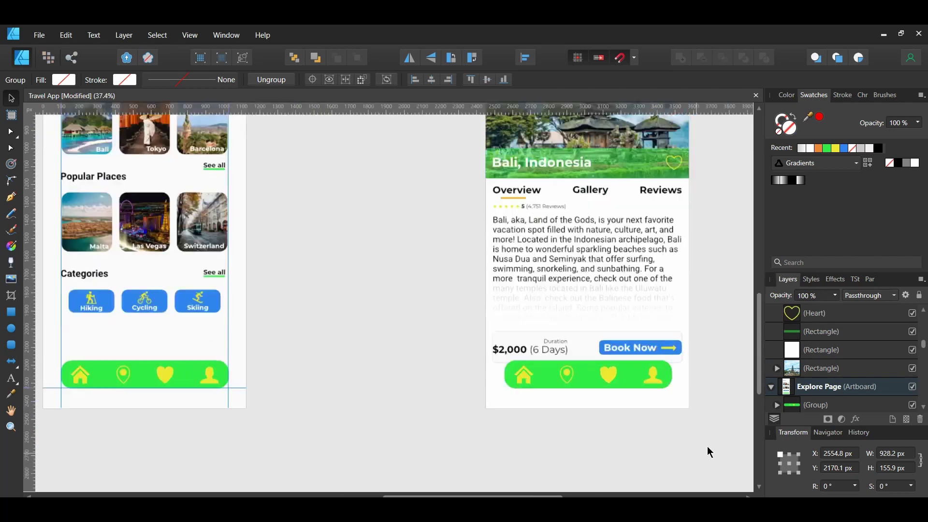
scroll(707, 447, up, 1)
drag(555, 355, 563, 368)
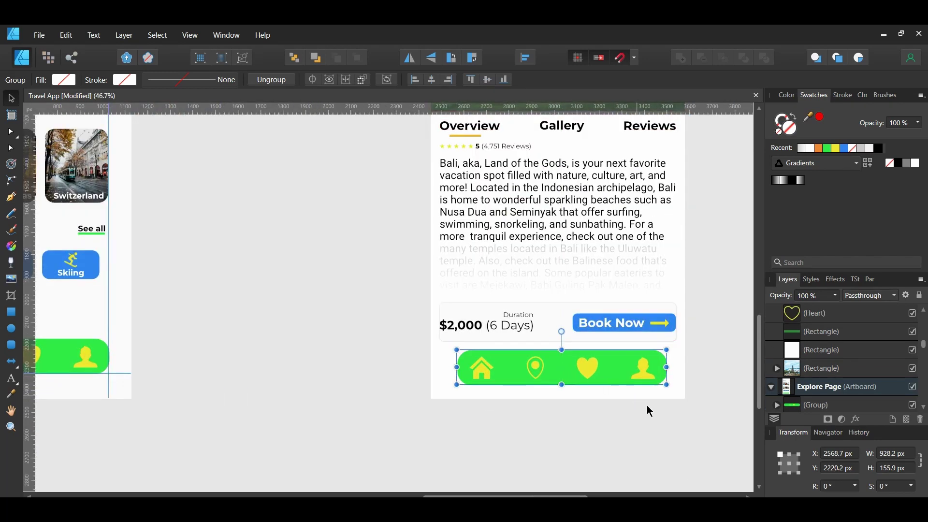
click(662, 439)
scroll(662, 439, down, 2)
scroll(654, 410, left, 3)
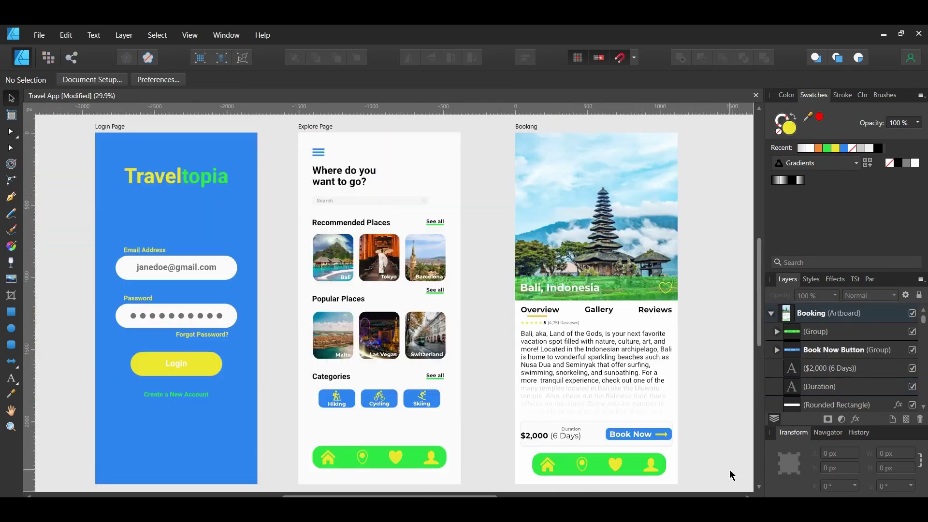